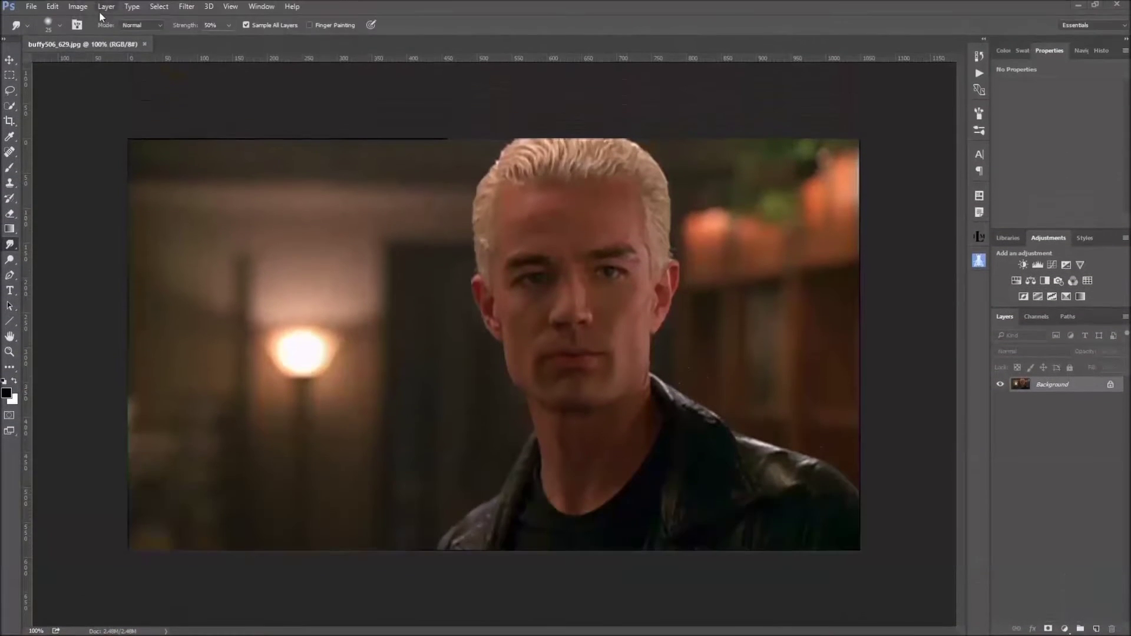
Resize the image to 1600 × 901 px at 150 pixels/inch in Image Size.
{"action": "left_click", "coordinate": [78, 6]}
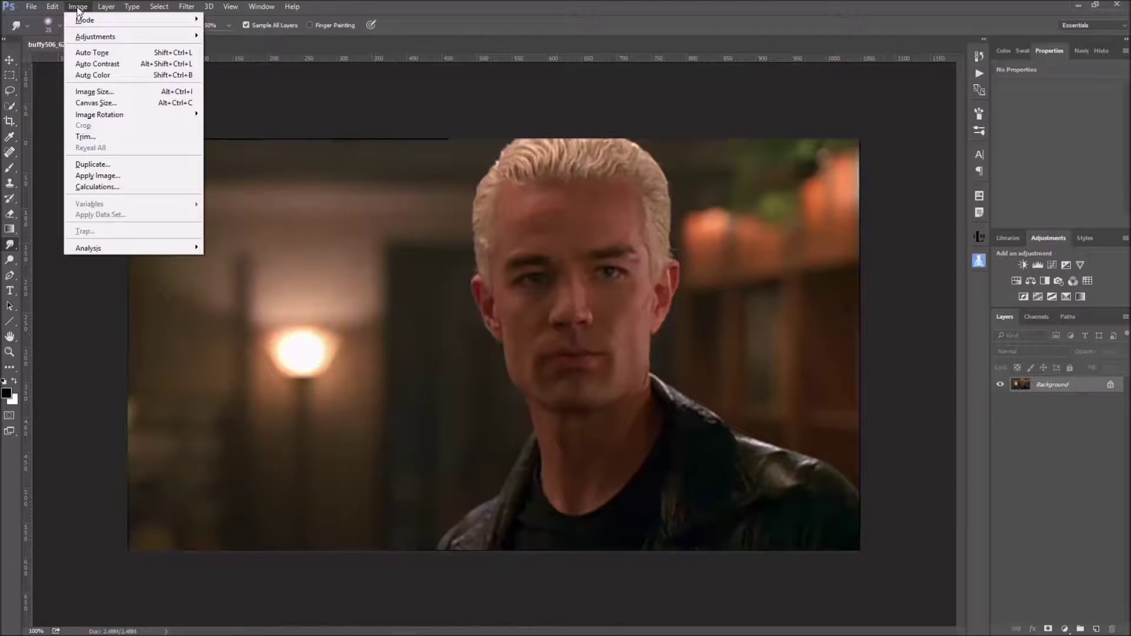
{"action": "left_click", "coordinate": [103, 92]}
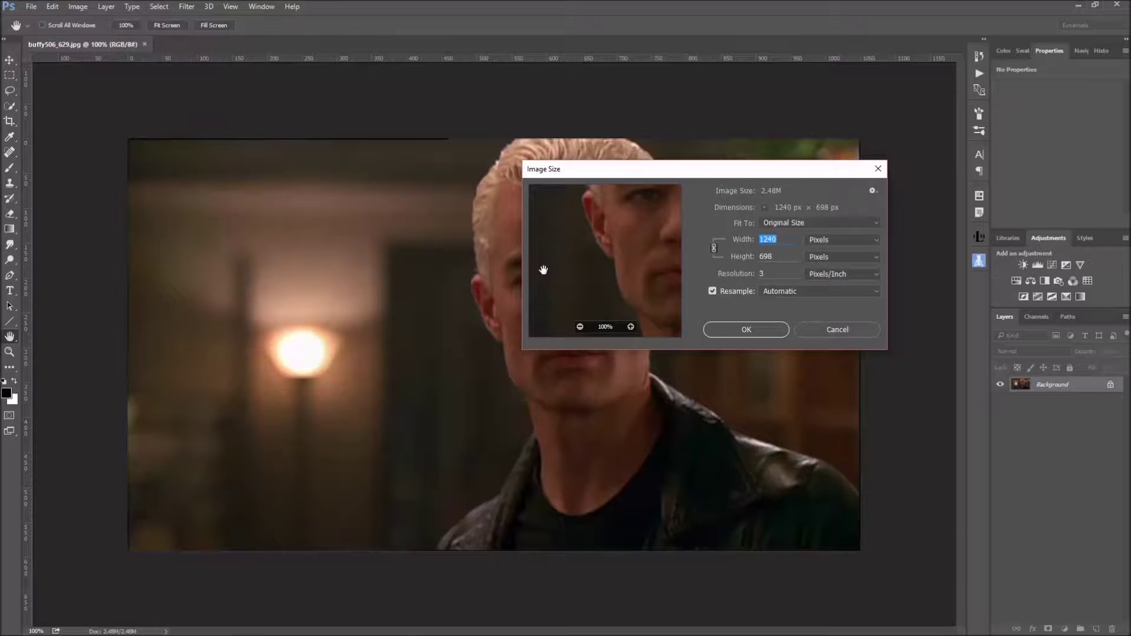
{"action": "type", "text": "1600"}
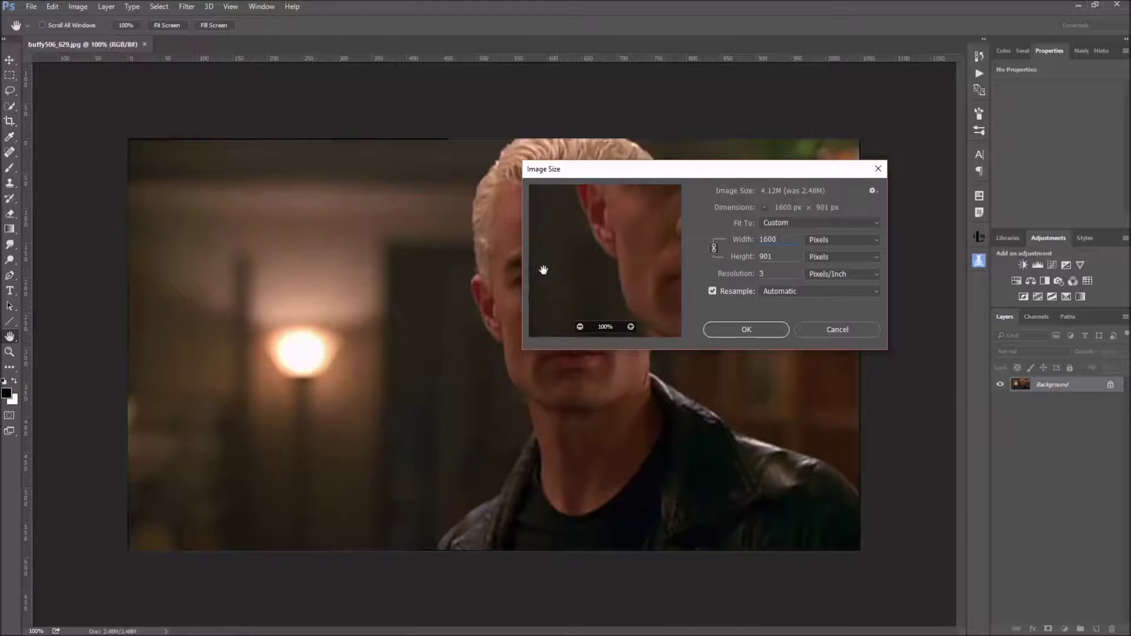
{"action": "key", "text": "Tab"}
{"action": "key", "text": "Tab"}
{"action": "type", "text": "150"}
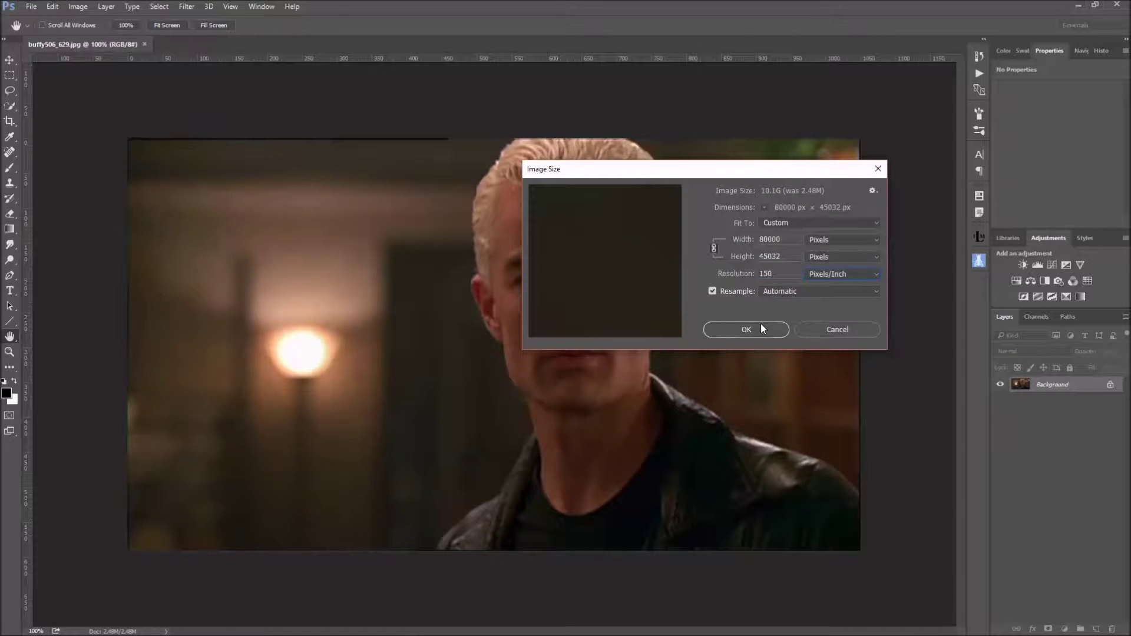
{"action": "left_click", "coordinate": [789, 239]}
{"action": "key", "text": "BackSpace"}
{"action": "key", "text": "BackSpace"}
{"action": "key", "text": "BackSpace"}
{"action": "key", "text": "BackSpace"}
{"action": "key", "text": "BackSpace"}
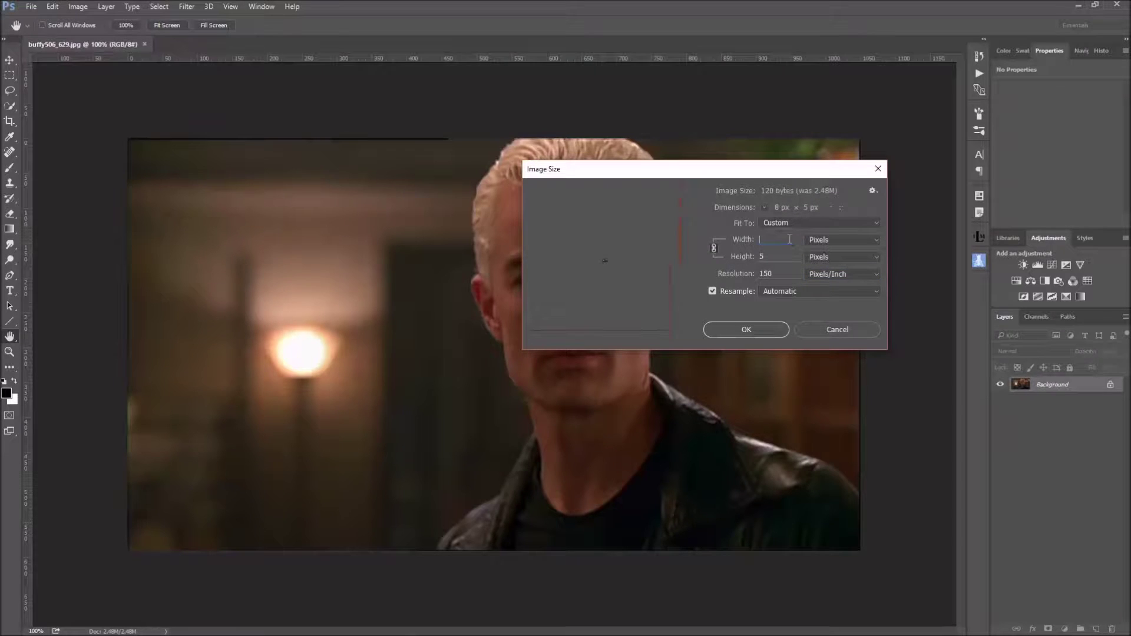
{"action": "type", "text": "1600"}
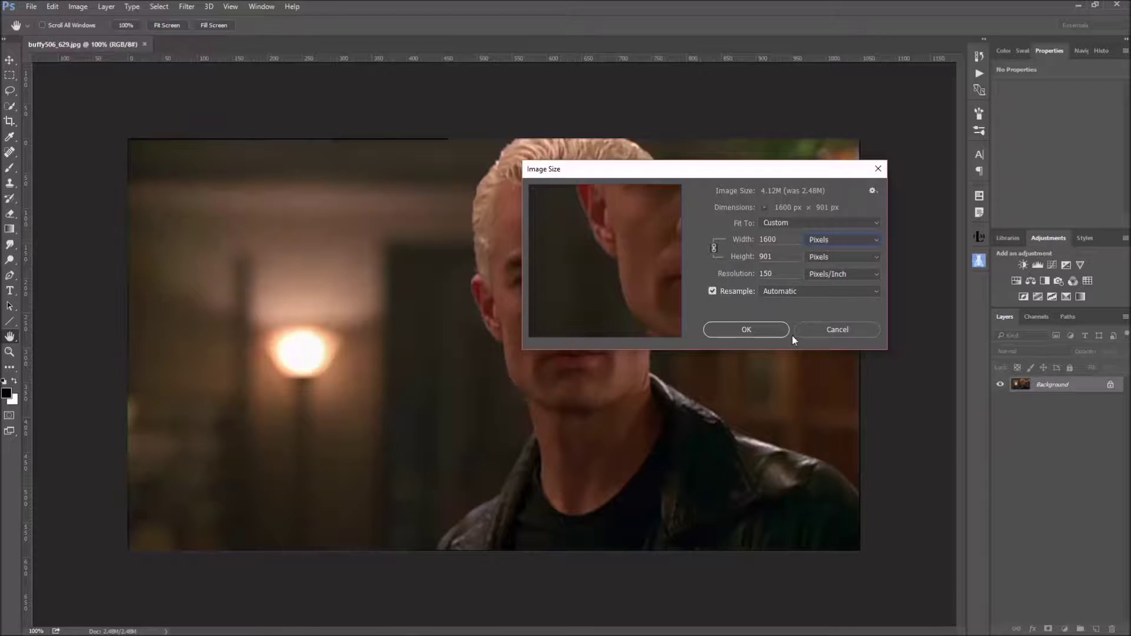
{"action": "left_click", "coordinate": [745, 328]}
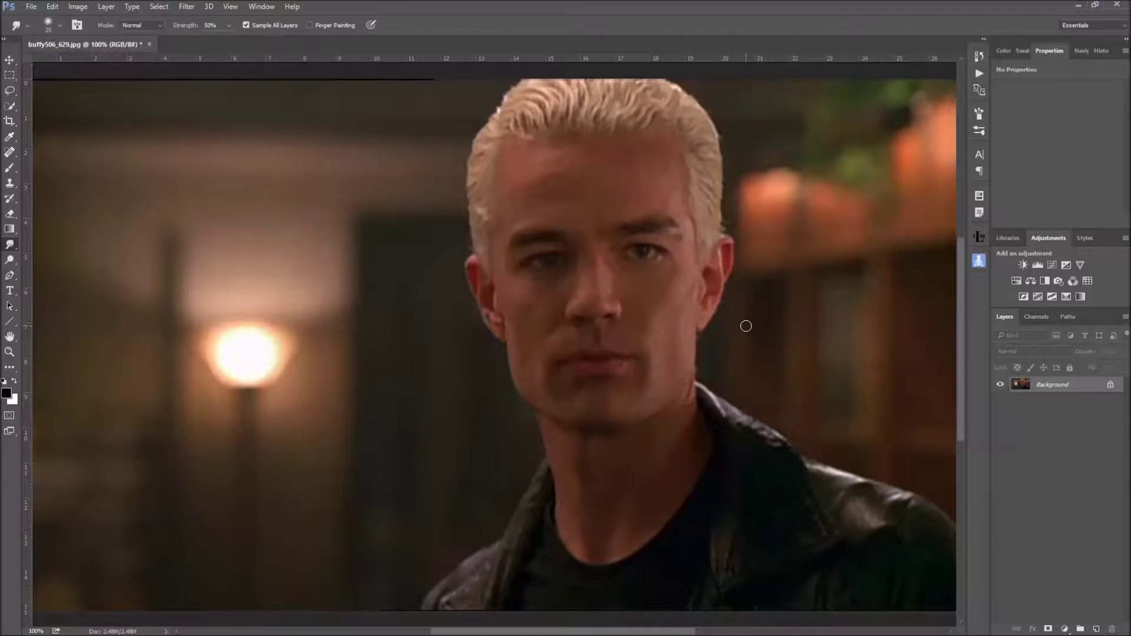
Fit the still on screen and convert the Background layer to a smart object.
{"action": "left_click", "coordinate": [230, 7]}
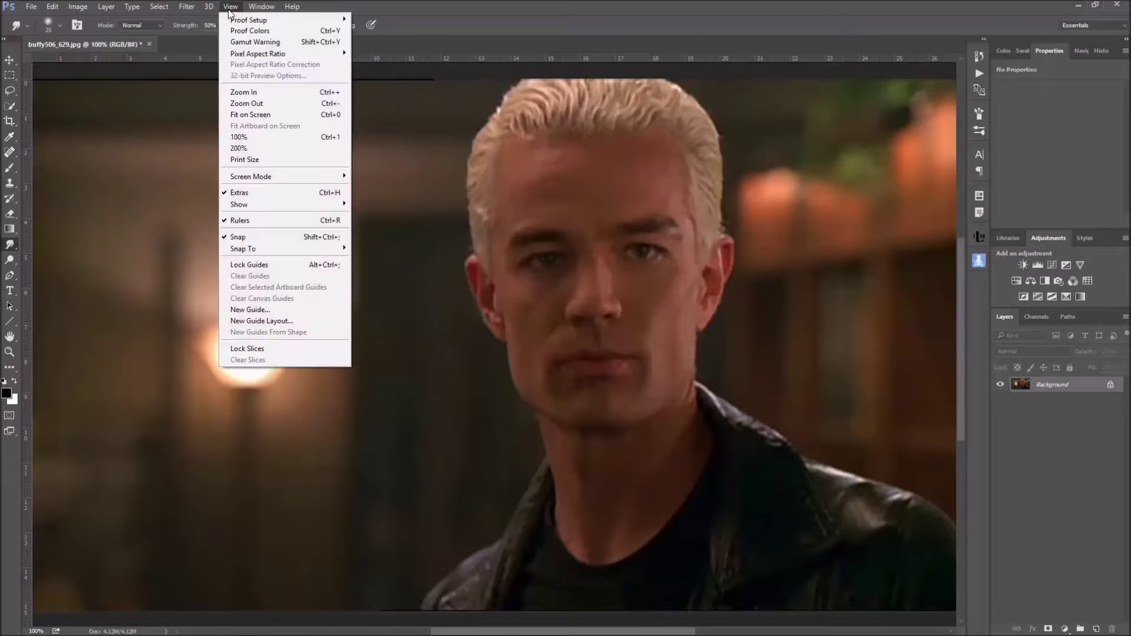
{"action": "left_click", "coordinate": [250, 115]}
{"action": "right_click", "coordinate": [1087, 386]}
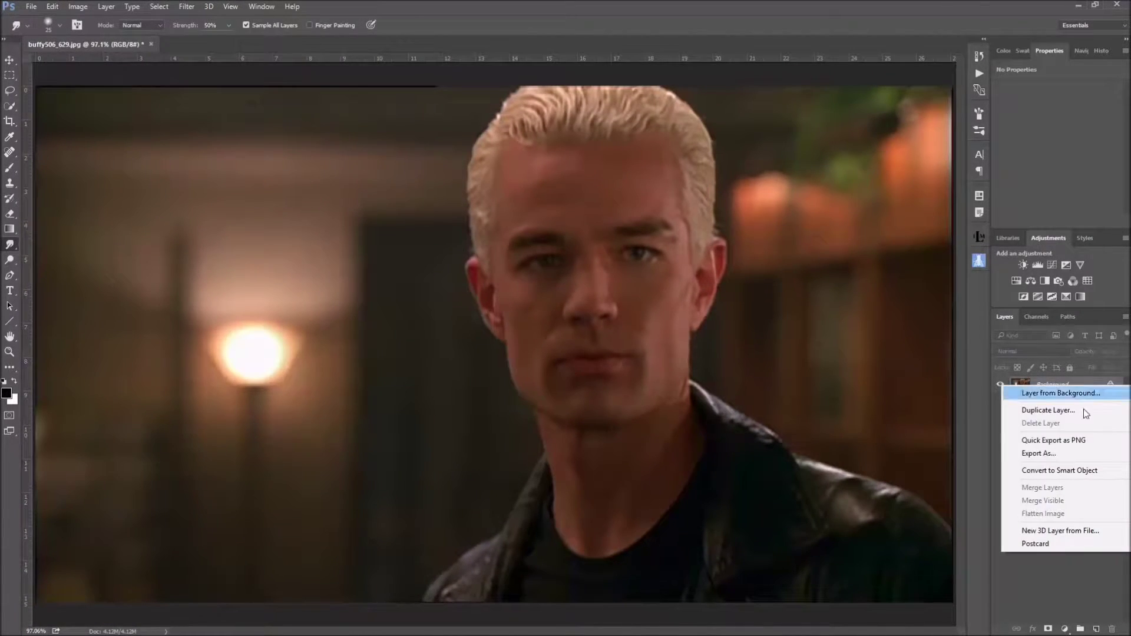
{"action": "left_click", "coordinate": [1073, 470]}
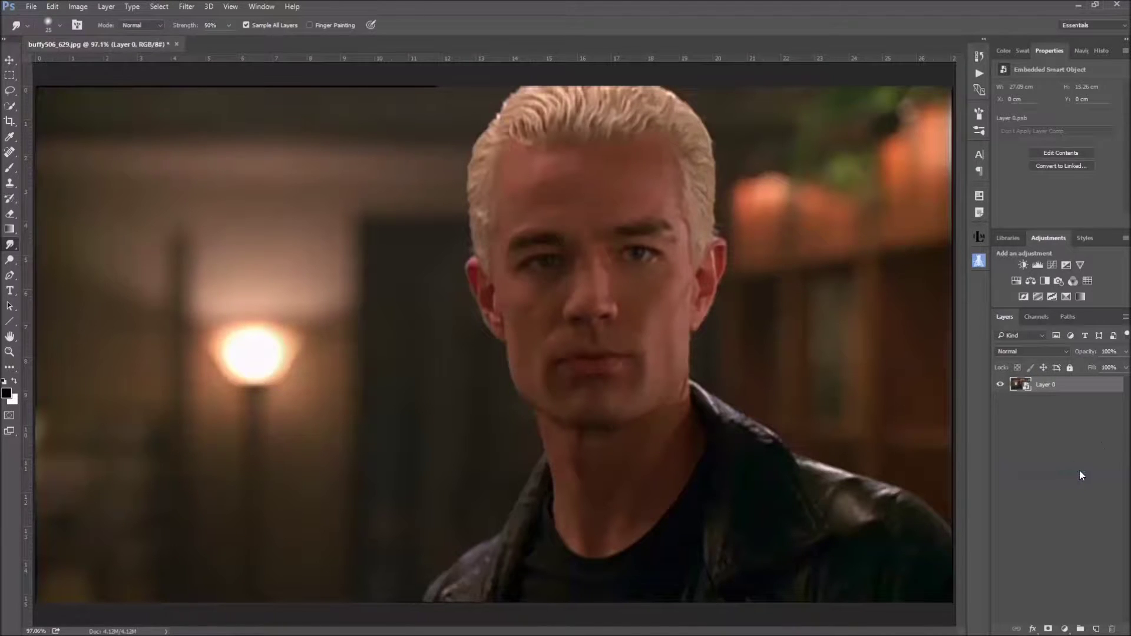
Open the Camera Raw filter and raise Clarity to +35.
{"action": "left_click", "coordinate": [186, 7]}
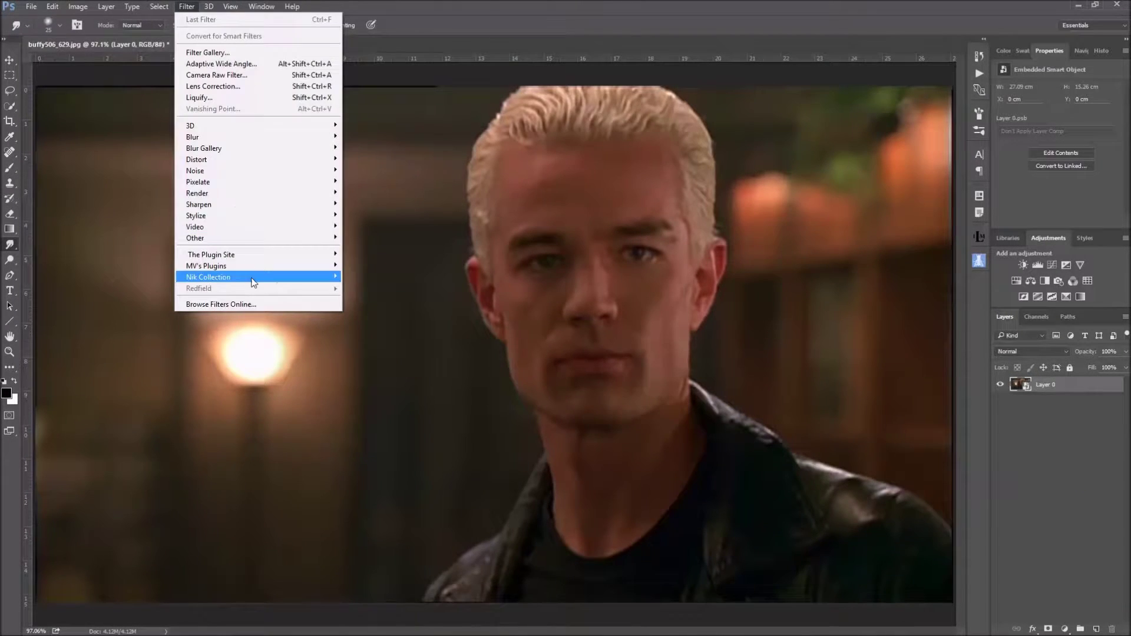
{"action": "left_click", "coordinate": [238, 77]}
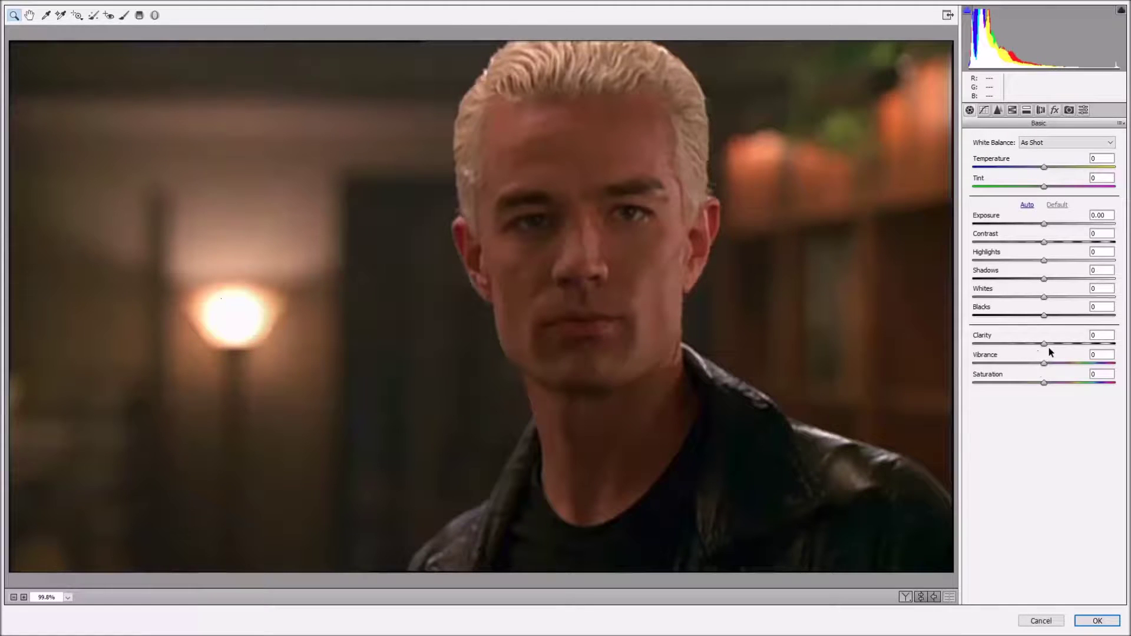
{"action": "left_click_drag", "start_coordinate": [1043, 344], "coordinate": [1032, 384]}
Set Vibrance to +14 and Saturation to -16, and add a slight Dehaze.
{"action": "left_click", "coordinate": [1043, 383]}
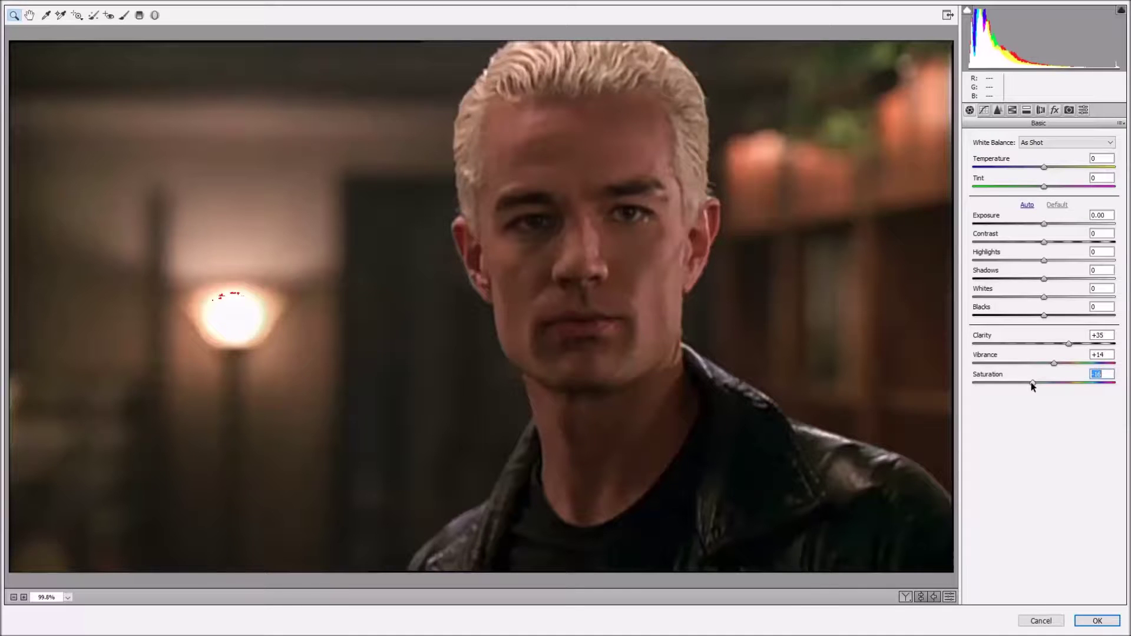
{"action": "left_click", "coordinate": [1055, 111]}
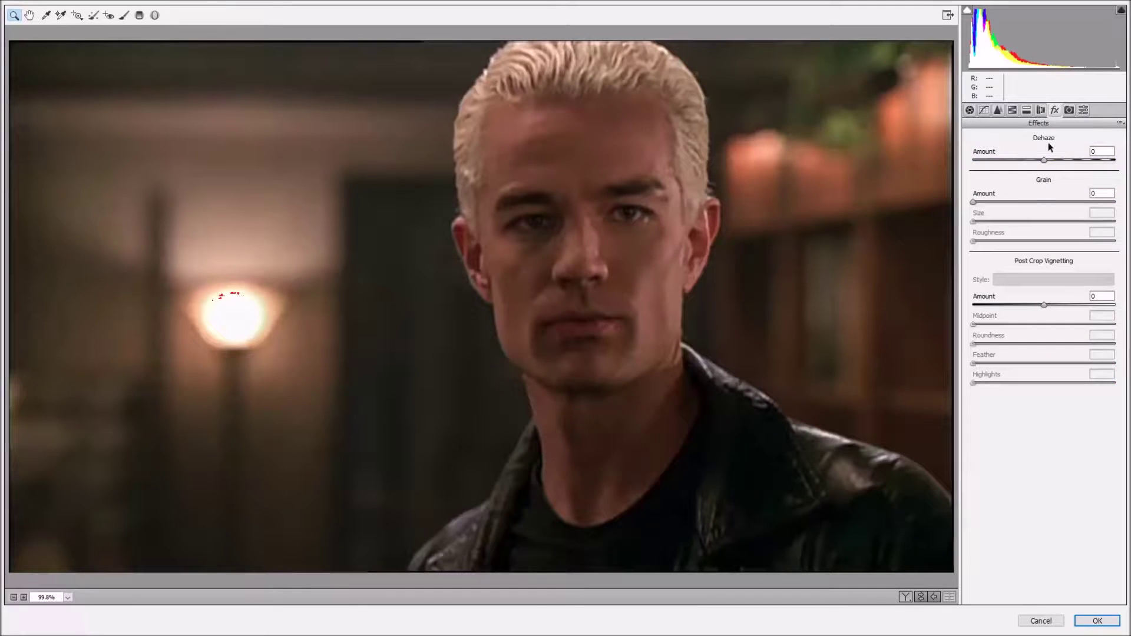
{"action": "left_click", "coordinate": [1044, 160]}
{"action": "mouse_move", "coordinate": [1044, 160]}
{"action": "left_mouse_down"}
{"action": "mouse_move", "coordinate": [1059, 161]}
{"action": "mouse_move", "coordinate": [1039, 164]}
{"action": "left_mouse_up"}
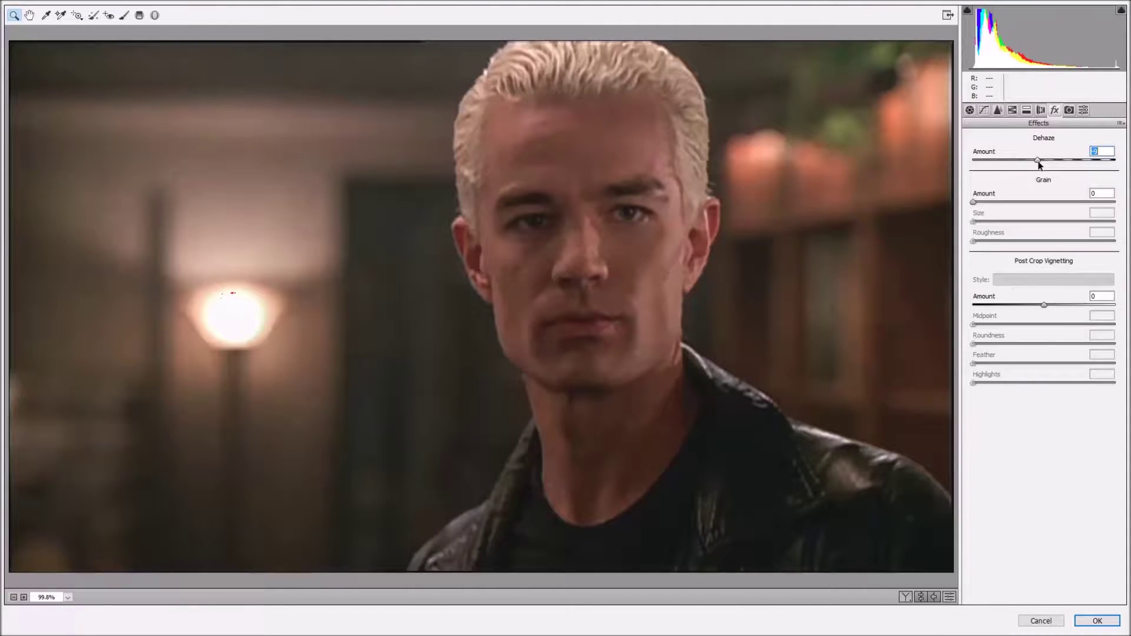
{"action": "left_click", "coordinate": [969, 110]}
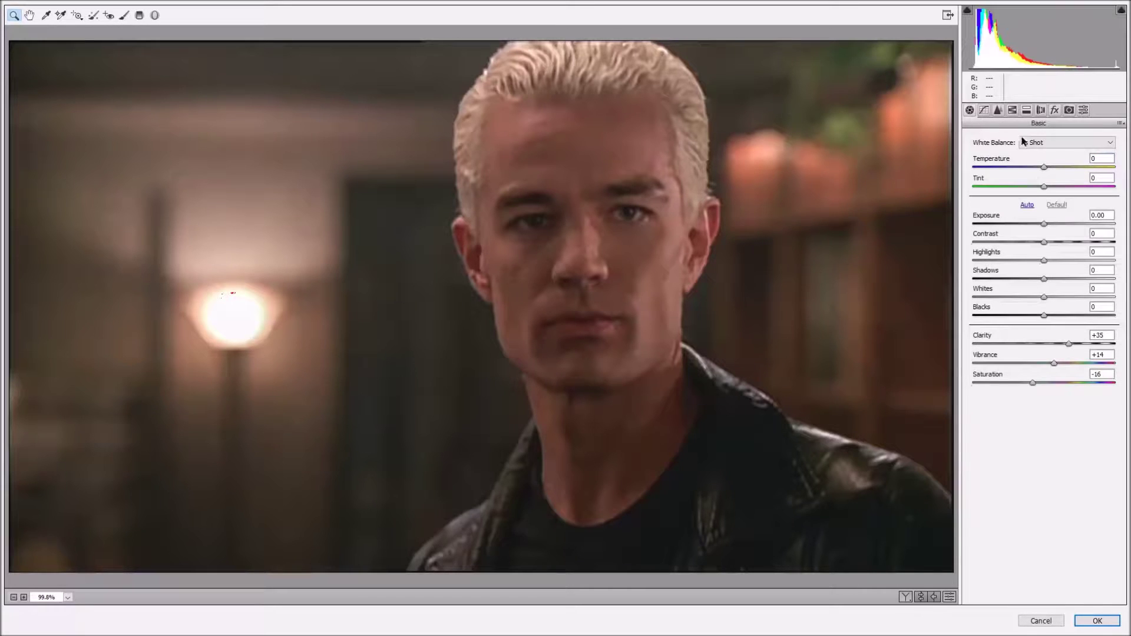
Set White Balance to Auto and apply Auto tone for a cool blue look.
{"action": "left_click", "coordinate": [1050, 143]}
{"action": "left_click", "coordinate": [1045, 162]}
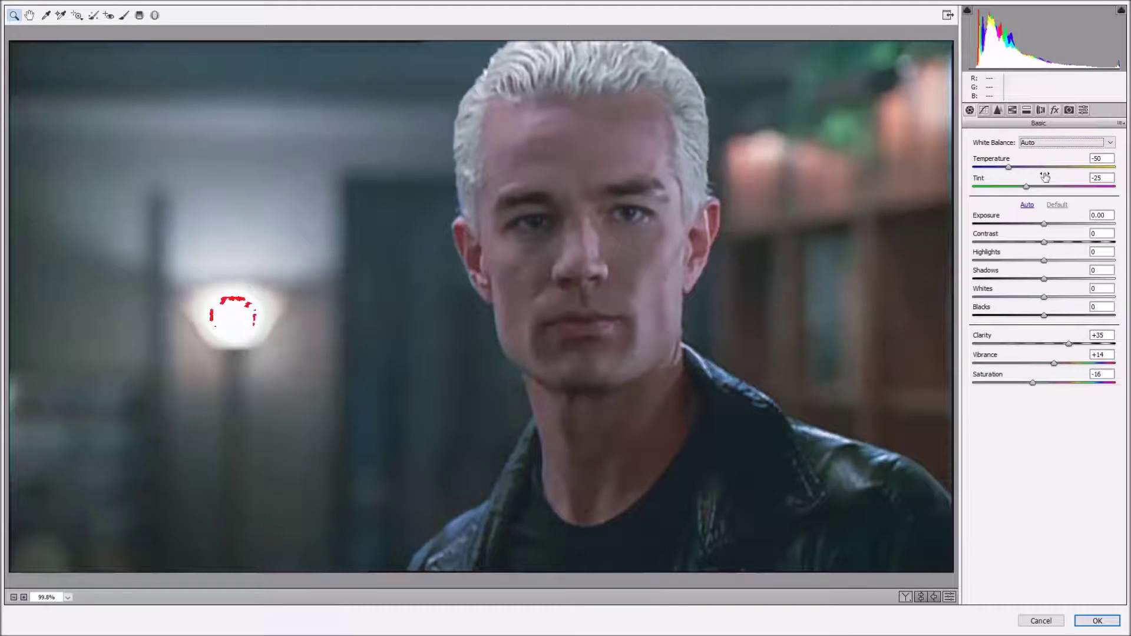
{"action": "left_click", "coordinate": [1028, 206]}
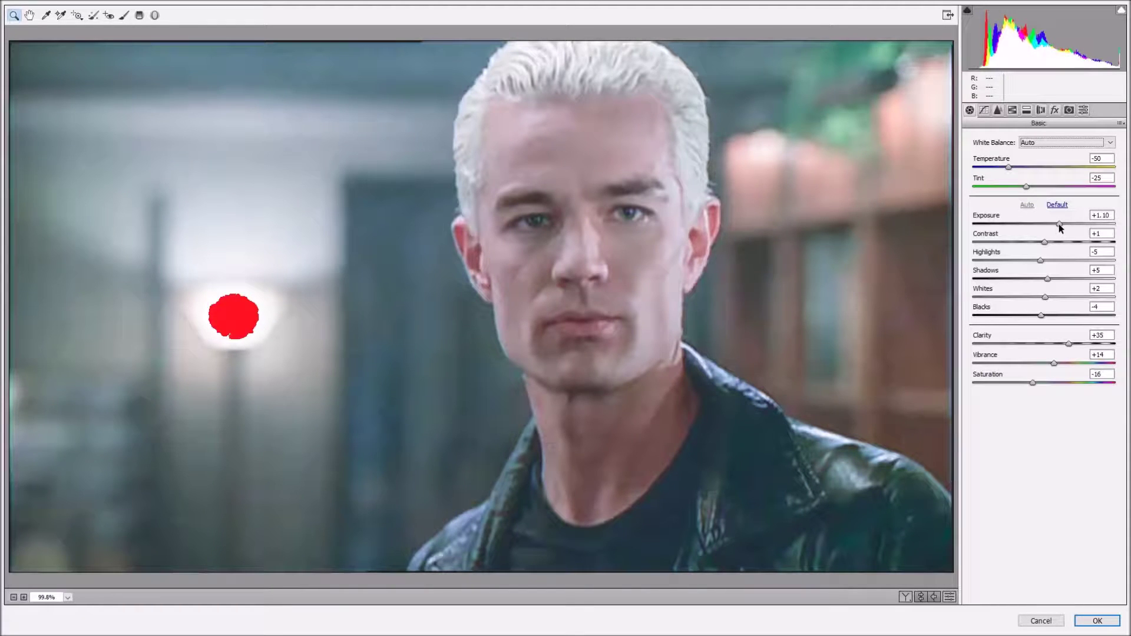
Set Exposure to +1.15 and Shadows to +10, and reset Saturation to 0.
{"action": "left_click_drag", "start_coordinate": [1058, 223], "coordinate": [1059, 223]}
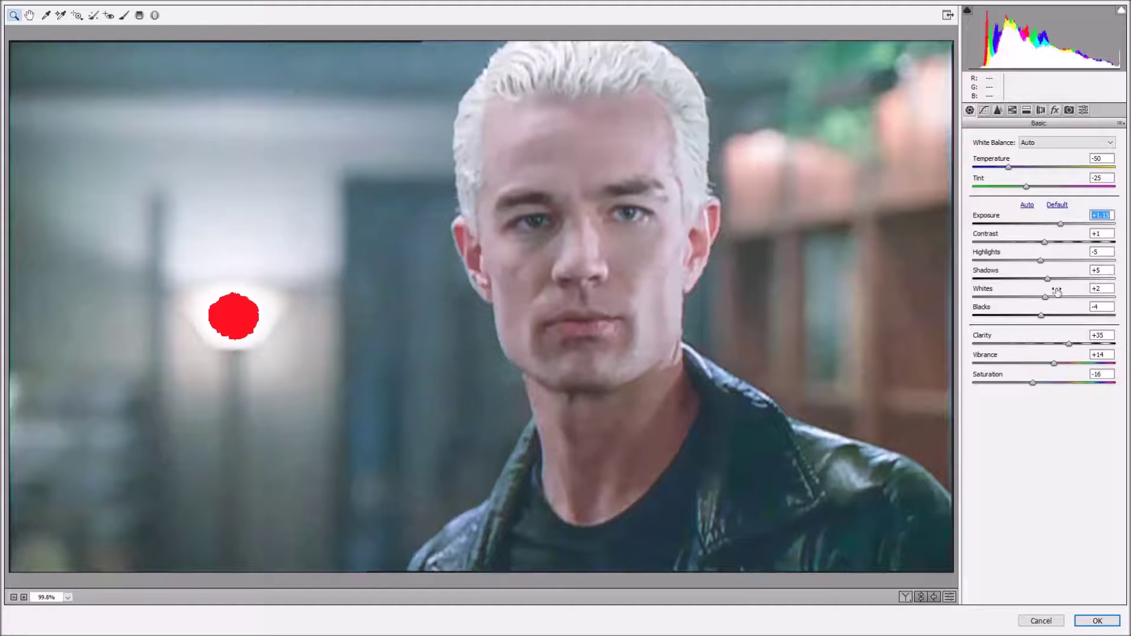
{"action": "left_click_drag", "start_coordinate": [1049, 279], "coordinate": [1053, 279]}
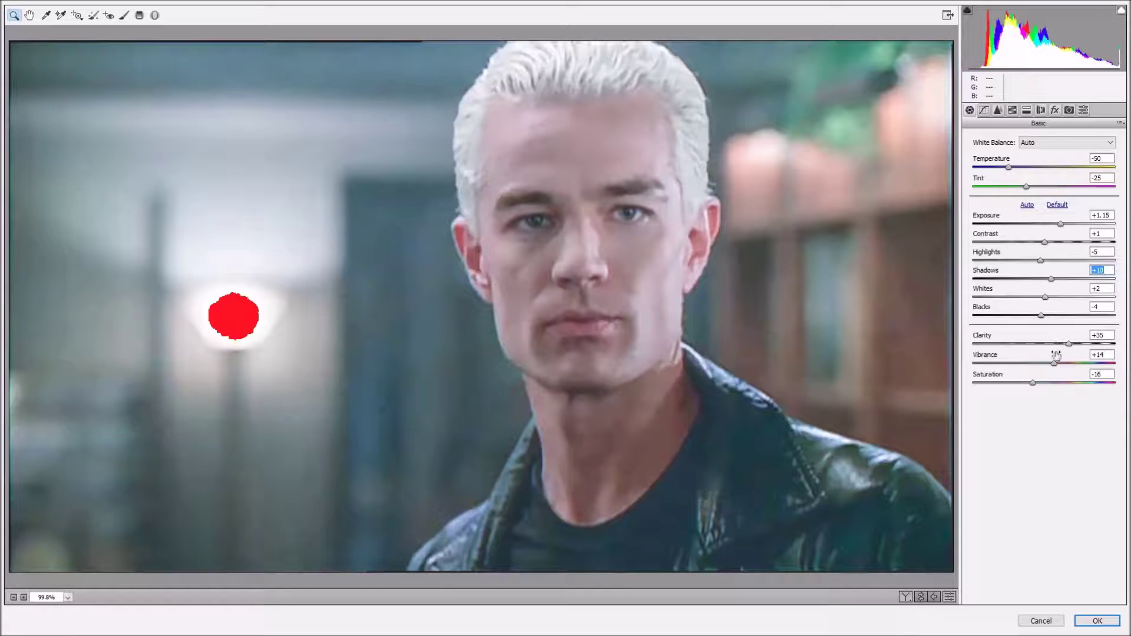
{"action": "left_click_drag", "start_coordinate": [1033, 383], "coordinate": [1043, 385]}
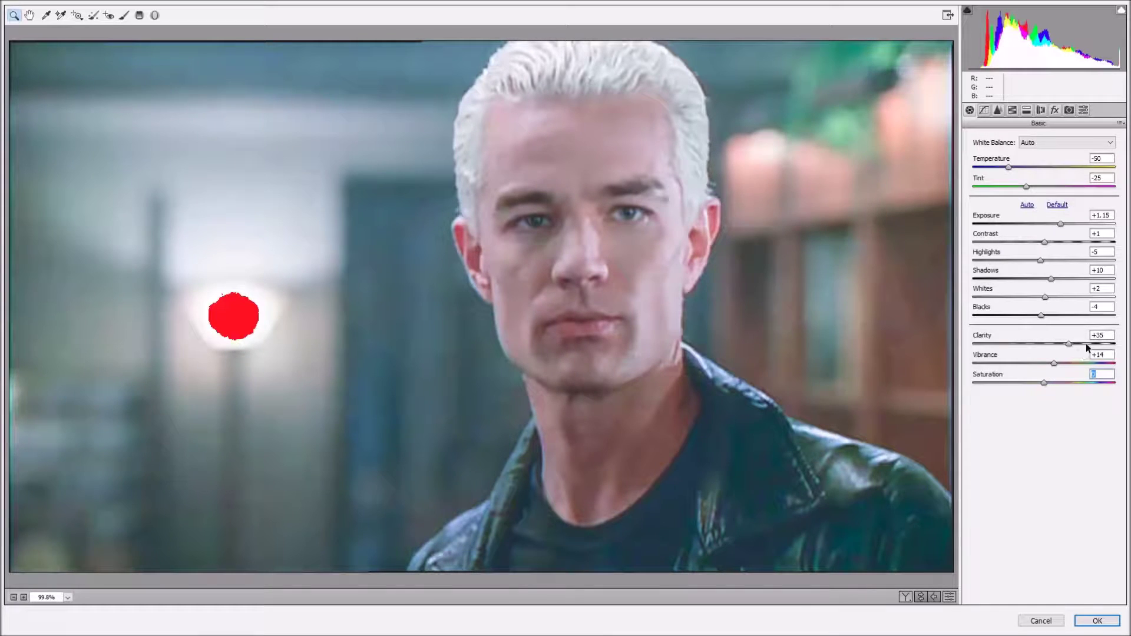
{"action": "left_click", "coordinate": [1066, 341]}
Set noise reduction to Luminance 68, Detail 63, Contrast 25, Color 47, Color Smoothness 77.
{"action": "left_click", "coordinate": [997, 111]}
{"action": "left_click_drag", "start_coordinate": [1052, 251], "coordinate": [1072, 256]}
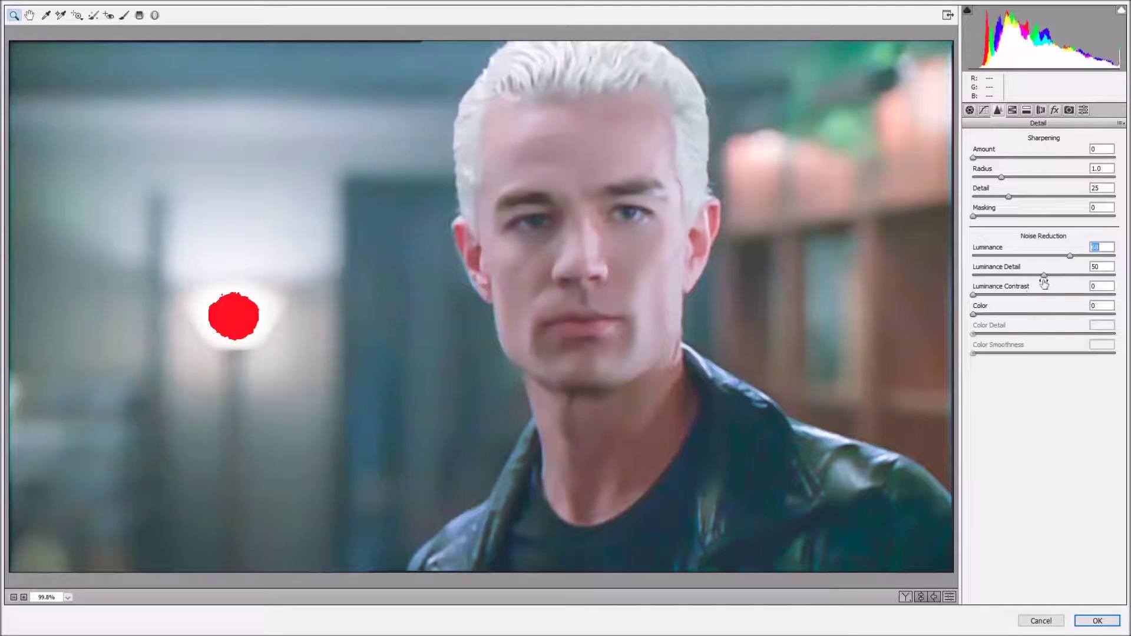
{"action": "left_click_drag", "start_coordinate": [1042, 274], "coordinate": [1047, 275]}
{"action": "left_click_drag", "start_coordinate": [974, 295], "coordinate": [1007, 296]}
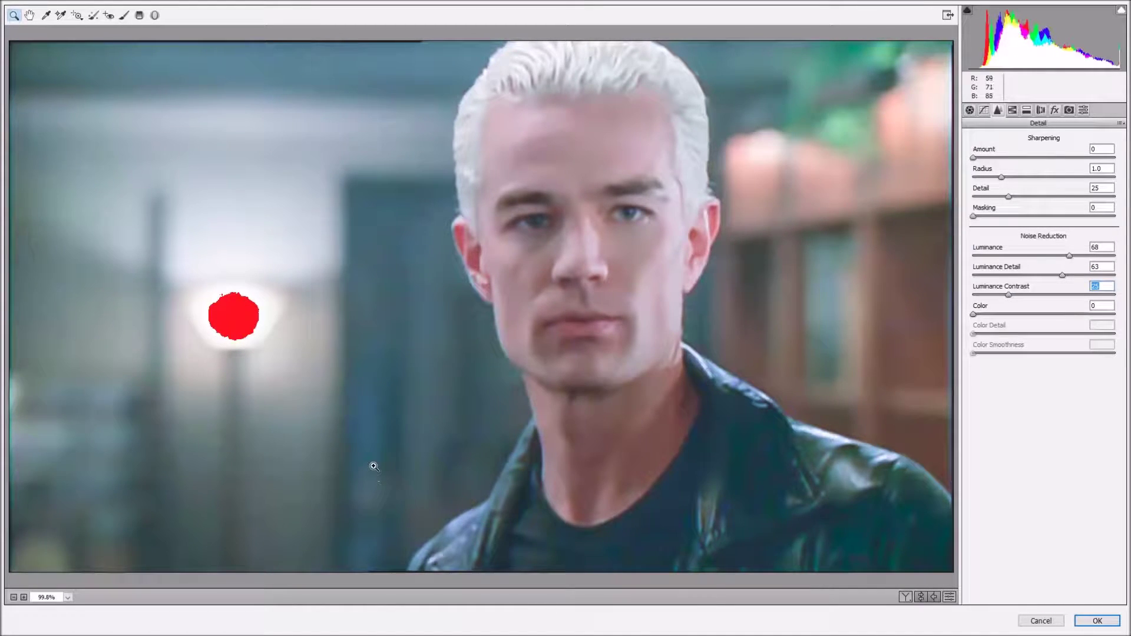
{"action": "left_click", "coordinate": [974, 315]}
{"action": "left_click_drag", "start_coordinate": [975, 317], "coordinate": [1026, 317]}
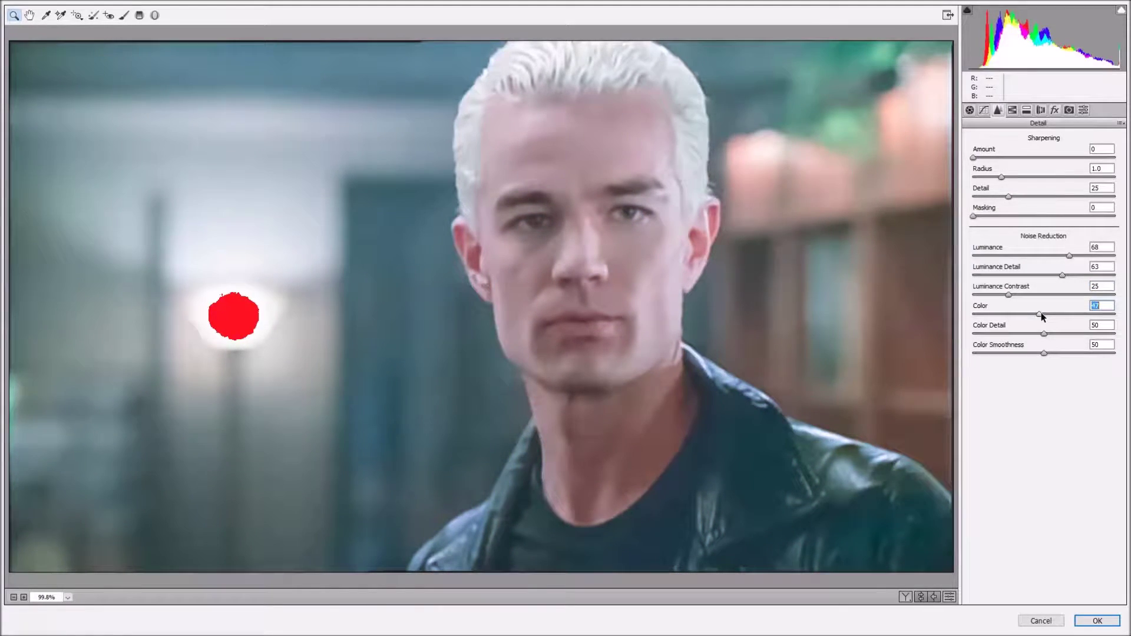
{"action": "left_click_drag", "start_coordinate": [1044, 353], "coordinate": [1082, 352]}
Set sharpening Amount to 103 and Radius to 1.9.
{"action": "left_click_drag", "start_coordinate": [973, 158], "coordinate": [1046, 162]}
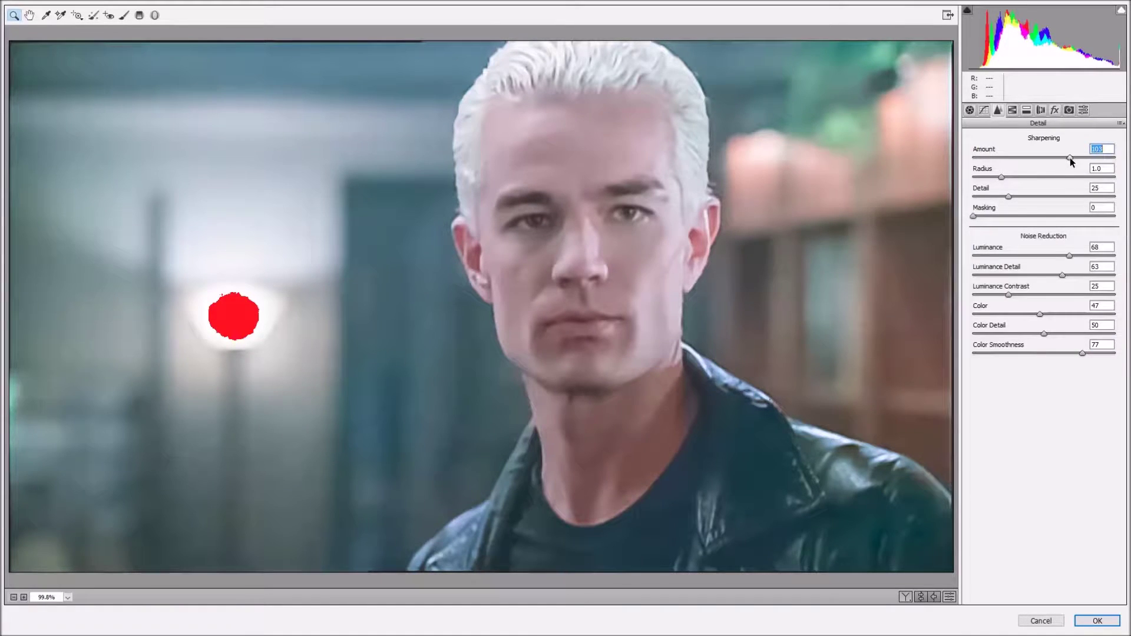
{"action": "left_click_drag", "start_coordinate": [1002, 178], "coordinate": [1052, 179]}
{"action": "key", "text": "shift+Tab"}
Refine sharpening with grayscale previews: Amount 123, Masking 88, Detail 58.
{"action": "left_click", "coordinate": [1070, 157], "text": "alt"}
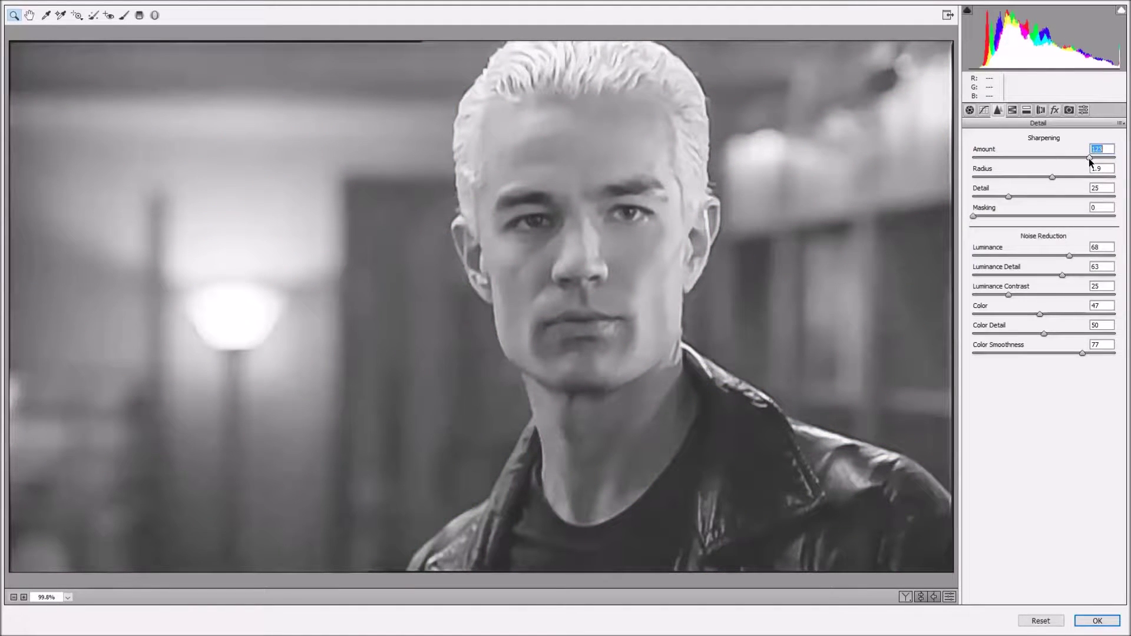
{"action": "left_click_drag", "start_coordinate": [1088, 158], "coordinate": [1088, 157]}
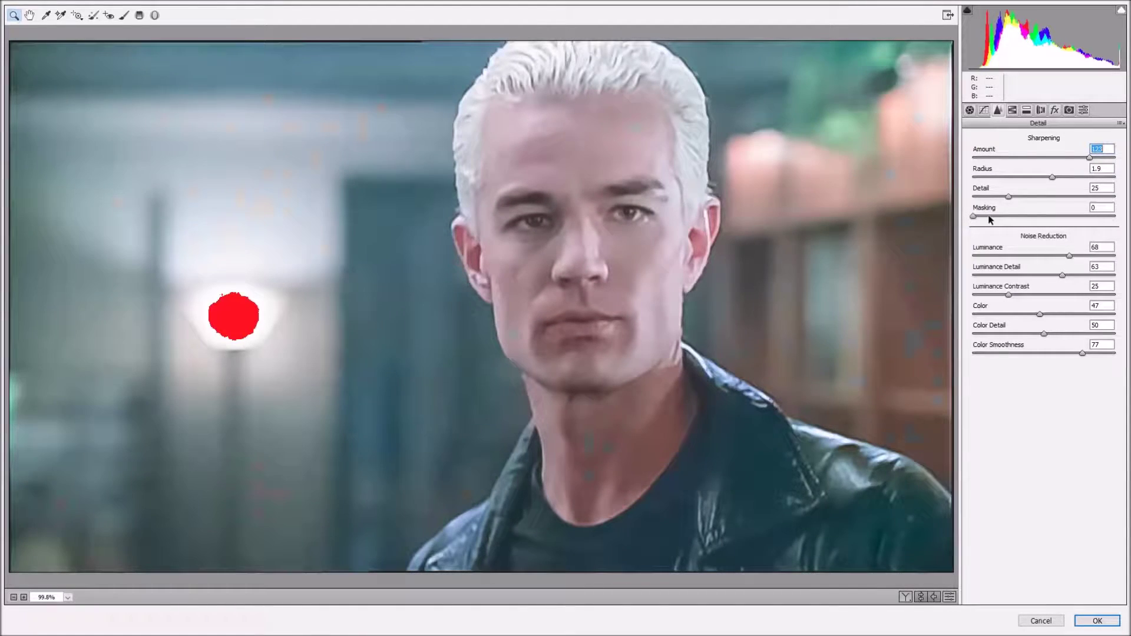
{"action": "left_click_drag", "start_coordinate": [973, 217], "coordinate": [1096, 222]}
{"action": "left_click_drag", "start_coordinate": [1008, 197], "coordinate": [1068, 176]}
Raise Luminance noise reduction to 73 and Luminance Detail to 76.
{"action": "left_click_drag", "start_coordinate": [1069, 256], "coordinate": [1075, 256]}
{"action": "left_click_drag", "start_coordinate": [1064, 274], "coordinate": [1083, 276]}
{"action": "left_click_drag", "start_coordinate": [1083, 275], "coordinate": [1081, 275]}
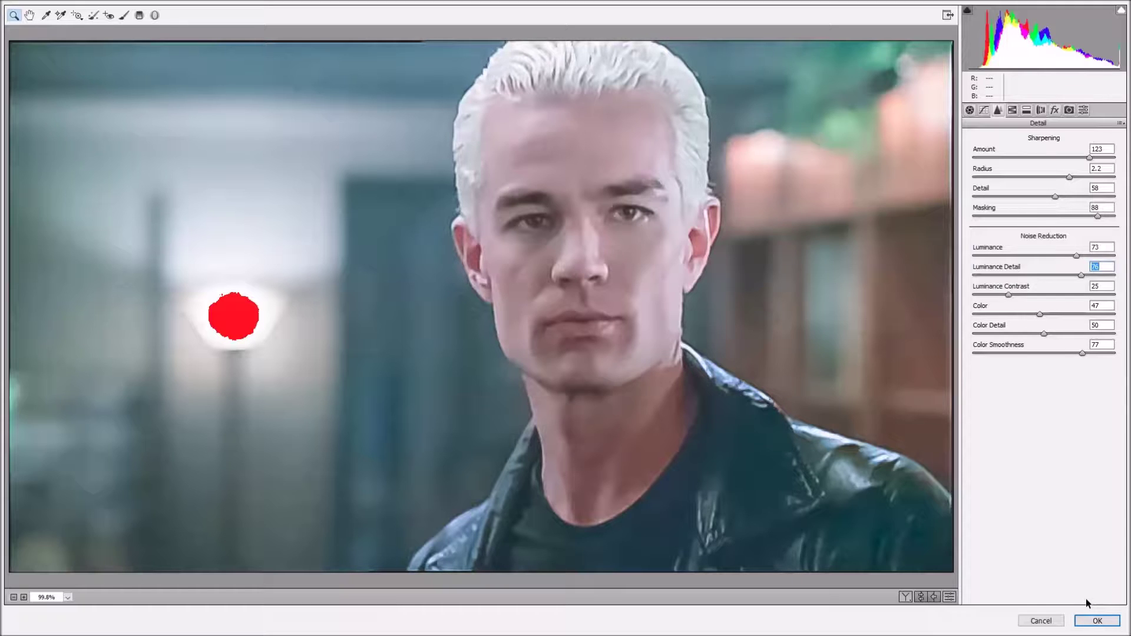
{"action": "left_click", "coordinate": [905, 598]}
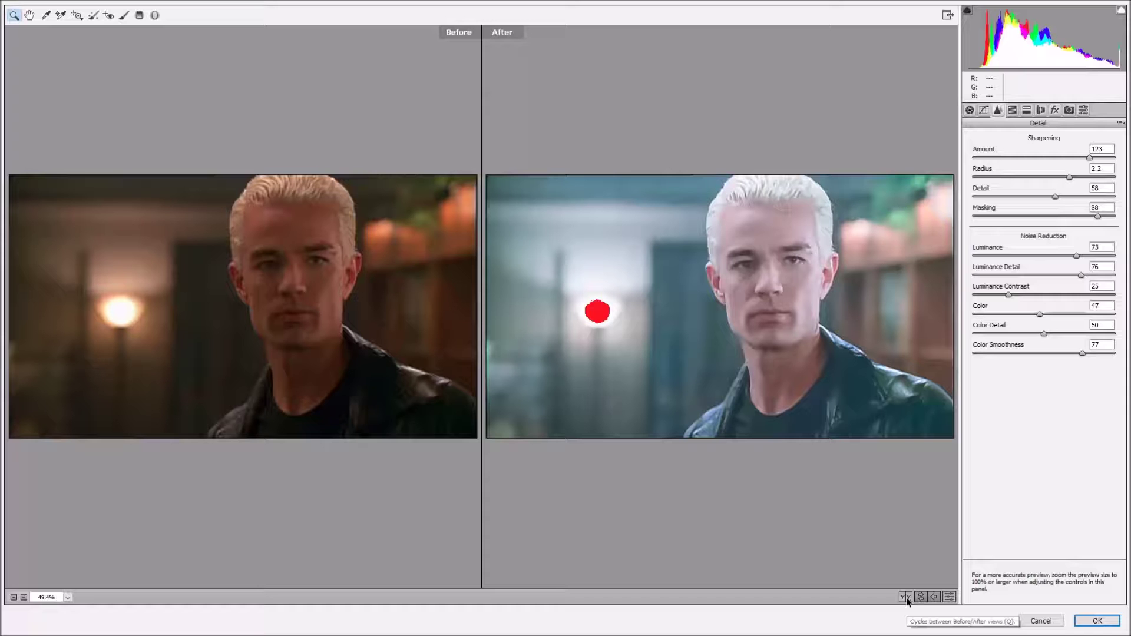
Compare the before/after views, then apply Camera Raw as a smart filter on Layer 0.
{"action": "left_click", "coordinate": [906, 597]}
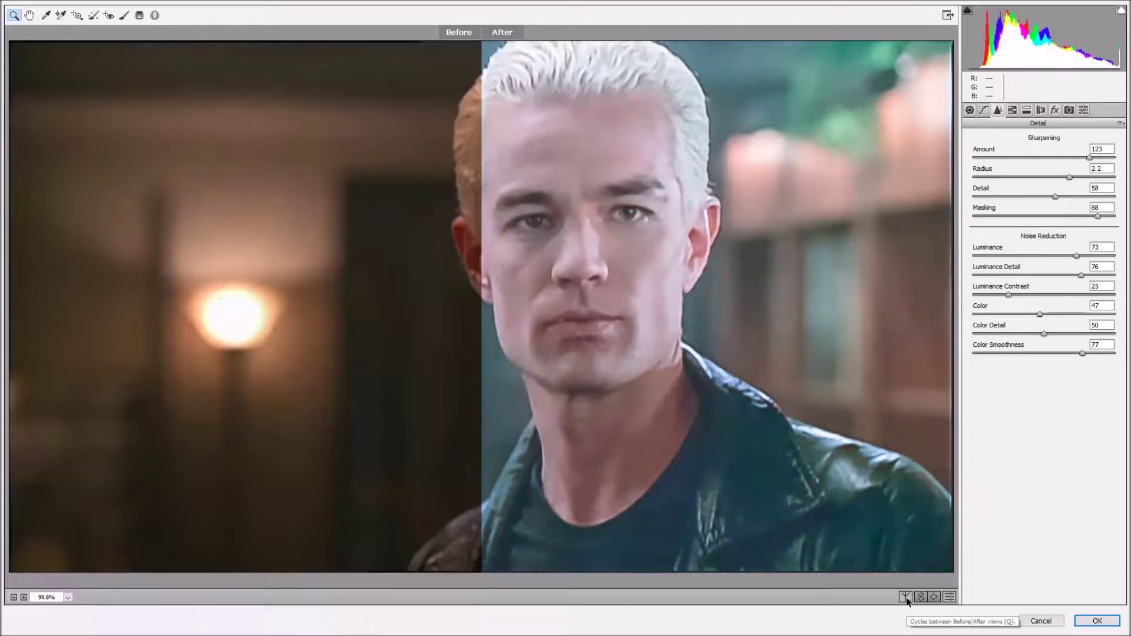
{"action": "left_click", "coordinate": [905, 597]}
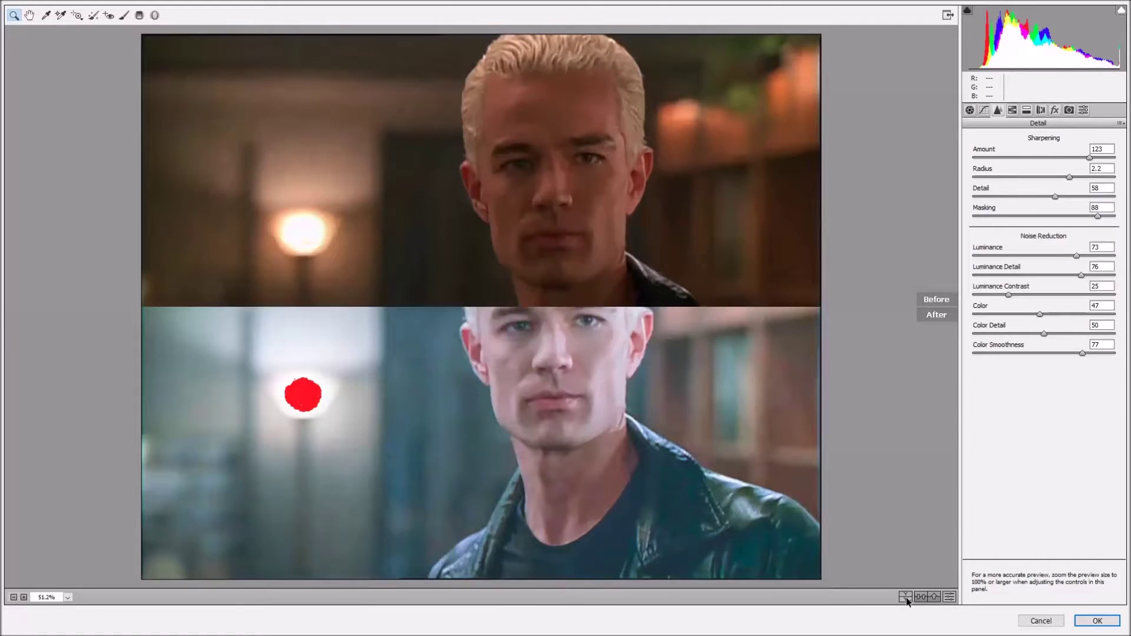
{"action": "left_click", "coordinate": [906, 598]}
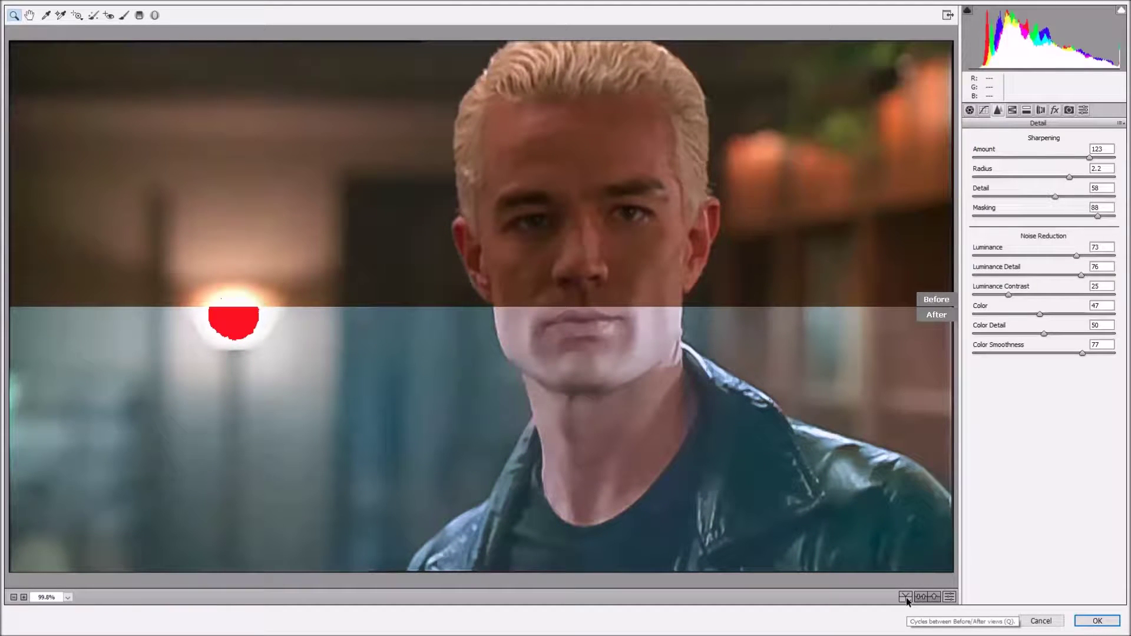
{"action": "left_click", "coordinate": [1097, 620]}
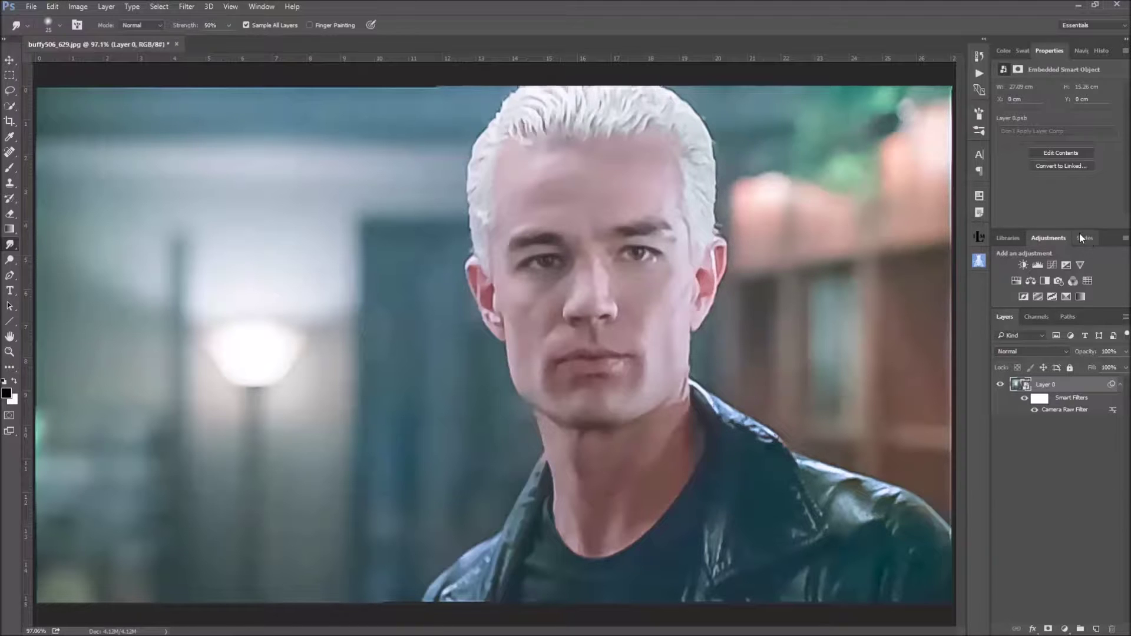
Add a Black & White adjustment layer with Auto colour values.
{"action": "left_click", "coordinate": [1043, 281]}
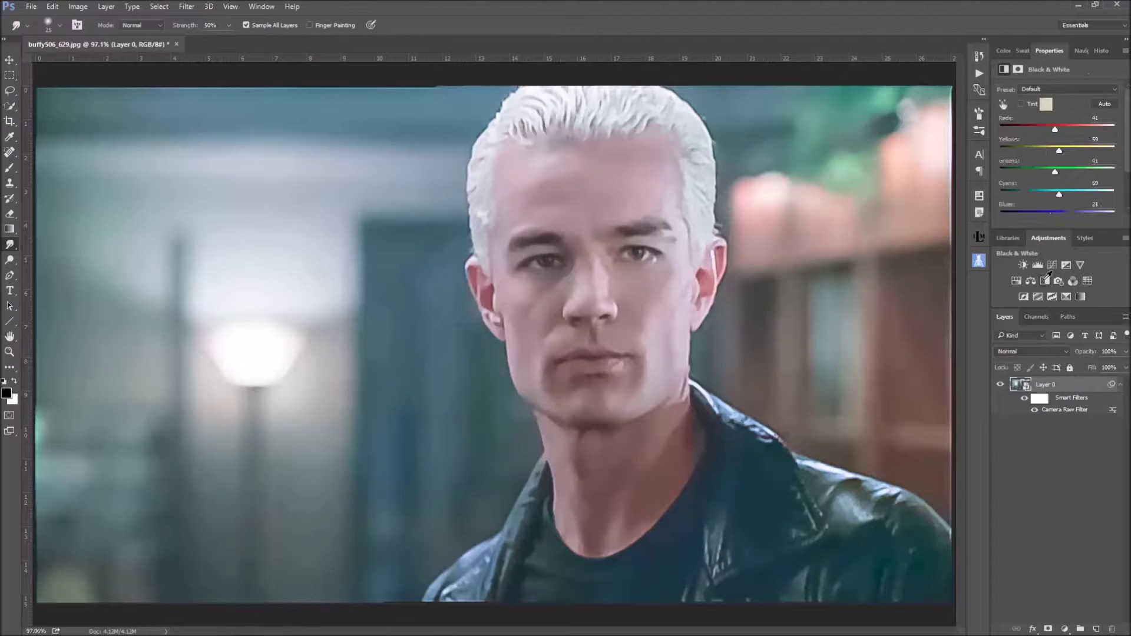
{"action": "left_click", "coordinate": [1105, 104]}
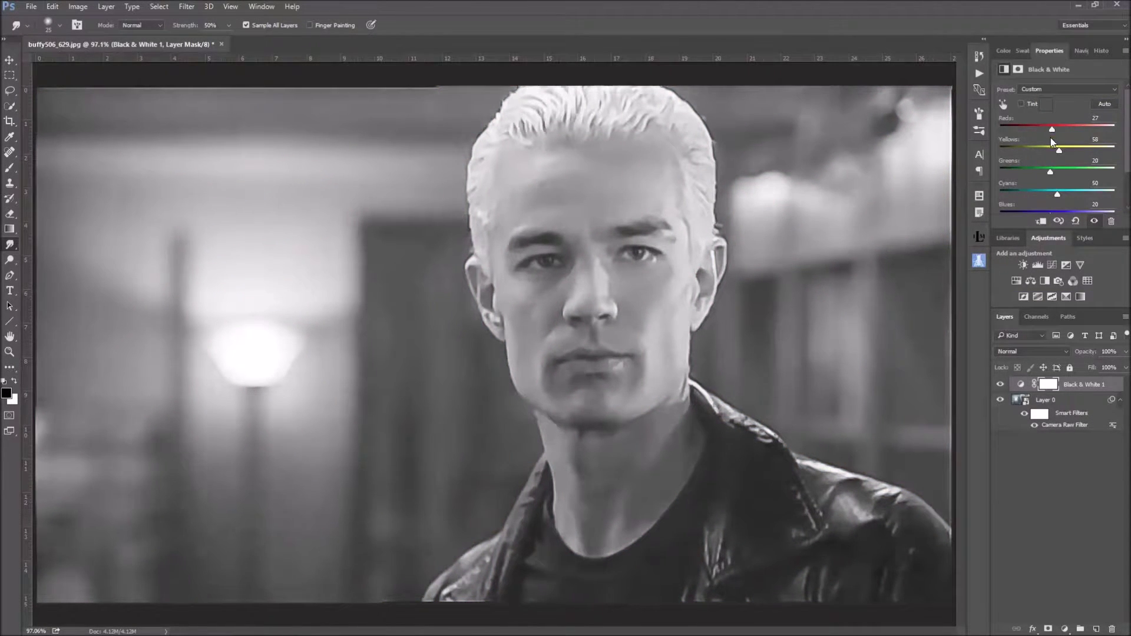
{"action": "left_click", "coordinate": [77, 7]}
{"action": "left_click", "coordinate": [107, 176]}
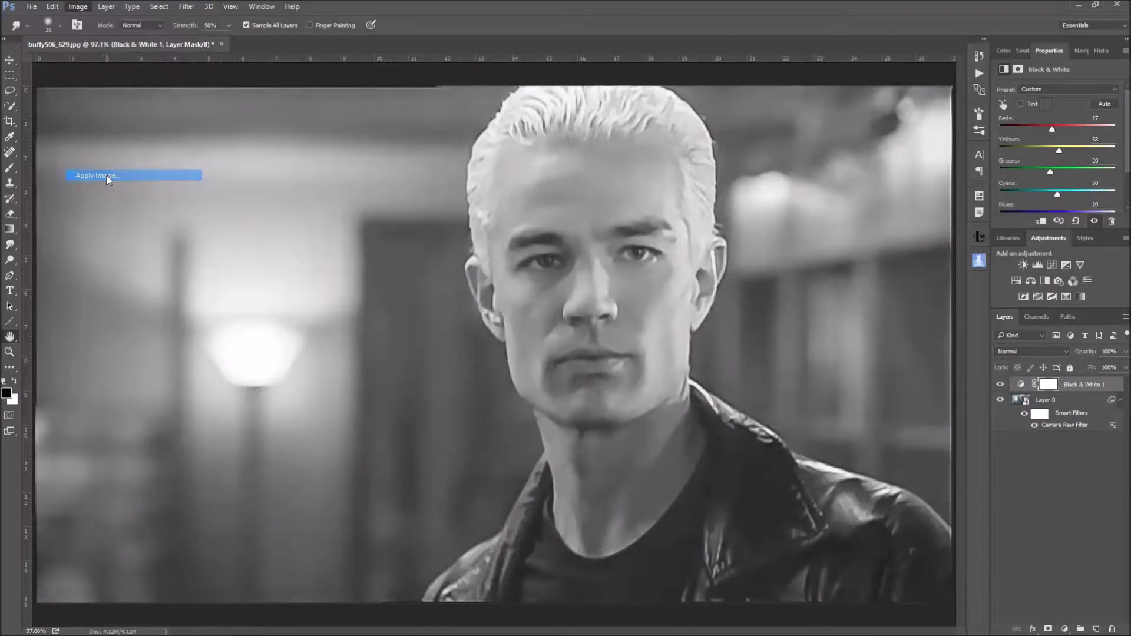
Apply the merged current document in Multiply mode to the Black & White layer's mask.
{"action": "left_click", "coordinate": [1013, 186]}
{"action": "left_click", "coordinate": [1015, 188]}
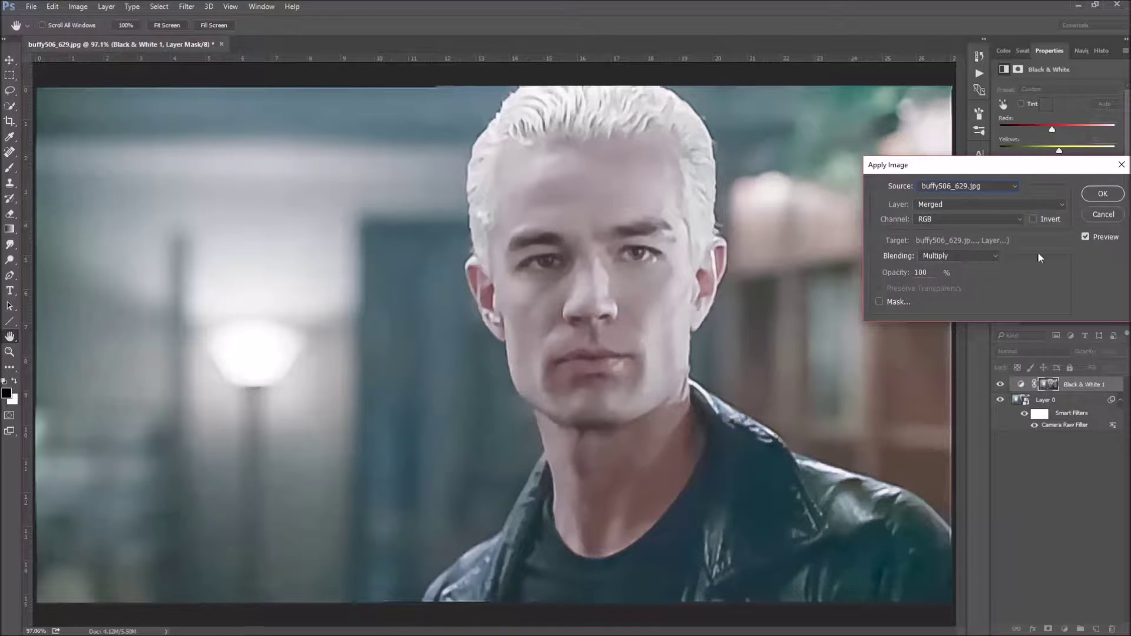
{"action": "left_click", "coordinate": [1098, 196]}
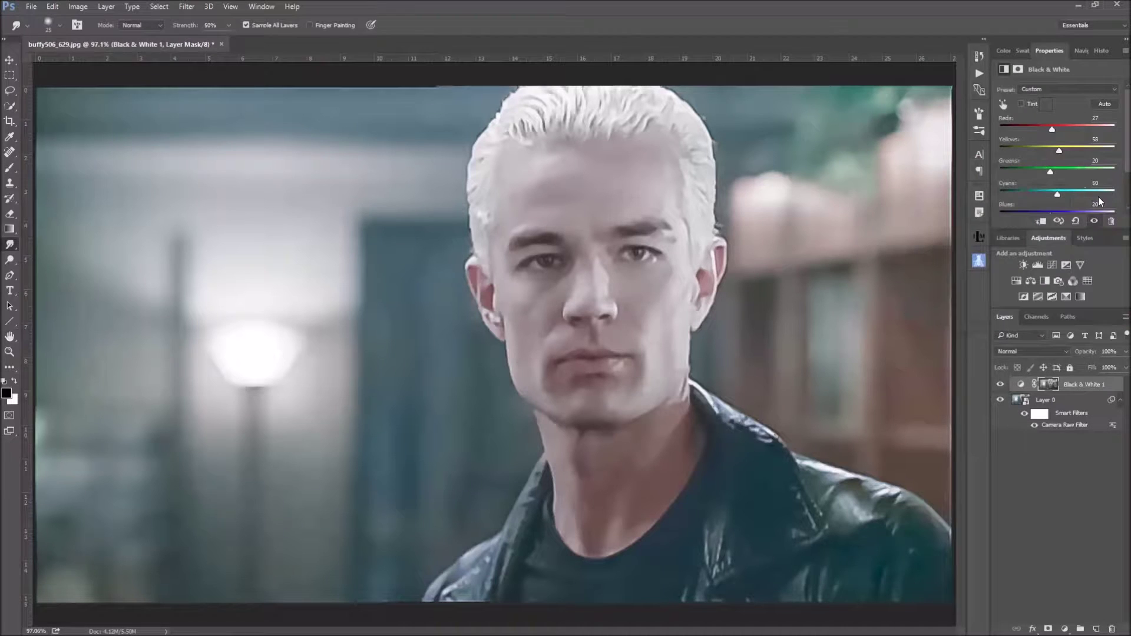
Toggle the Black & White layer's visibility to compare, then add an empty Layer 1.
{"action": "left_click", "coordinate": [1001, 385]}
{"action": "left_click", "coordinate": [1001, 385]}
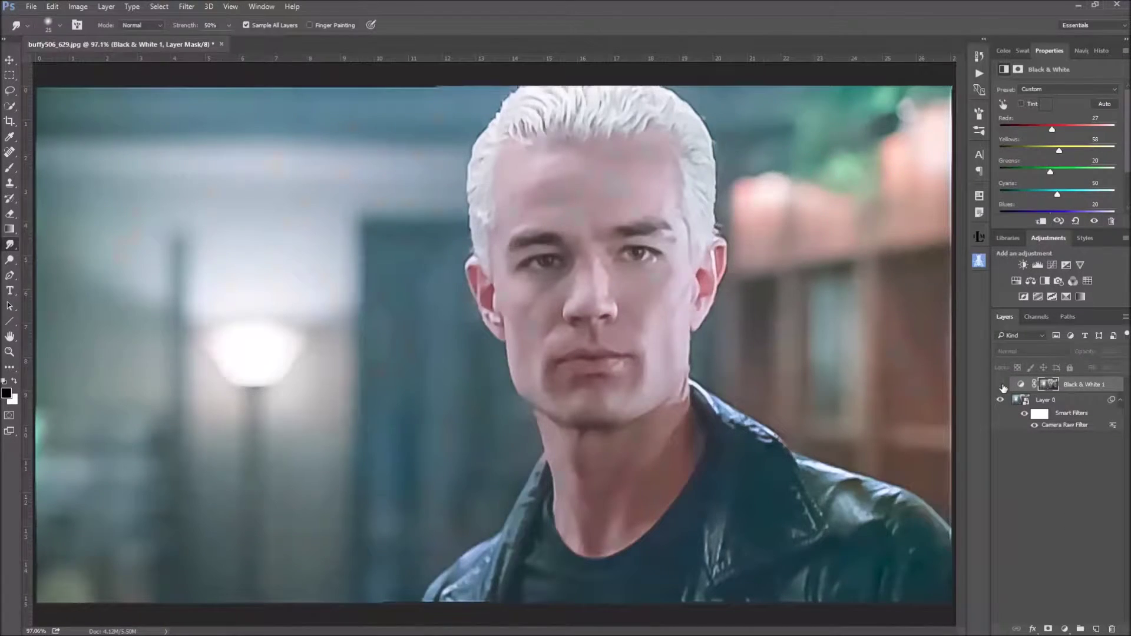
{"action": "left_click", "coordinate": [1001, 386]}
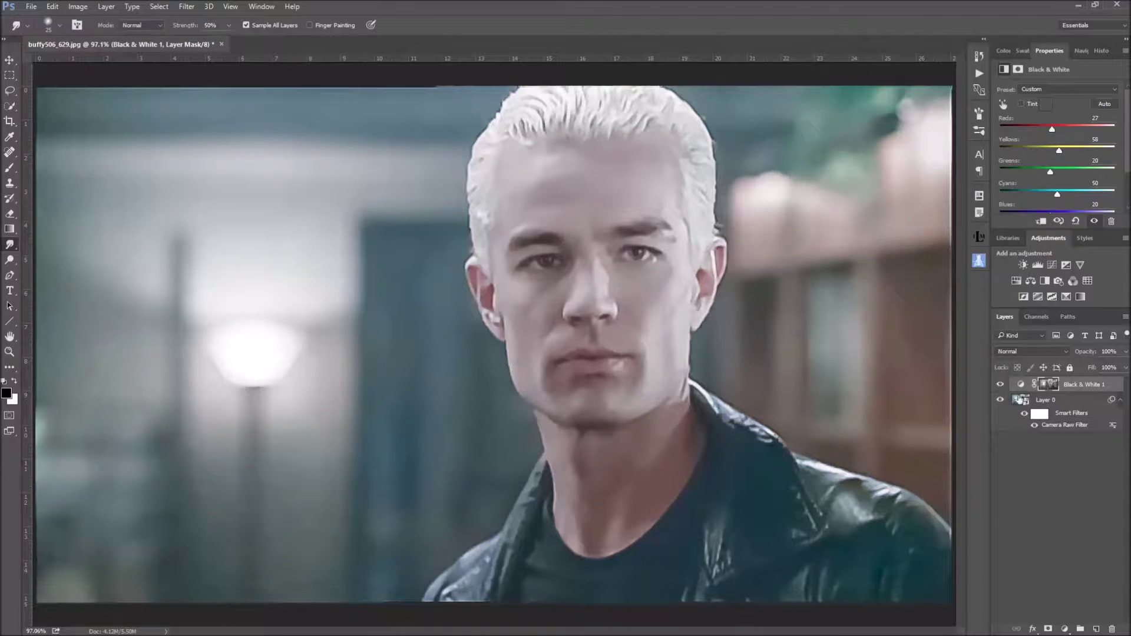
{"action": "left_click", "coordinate": [1097, 629]}
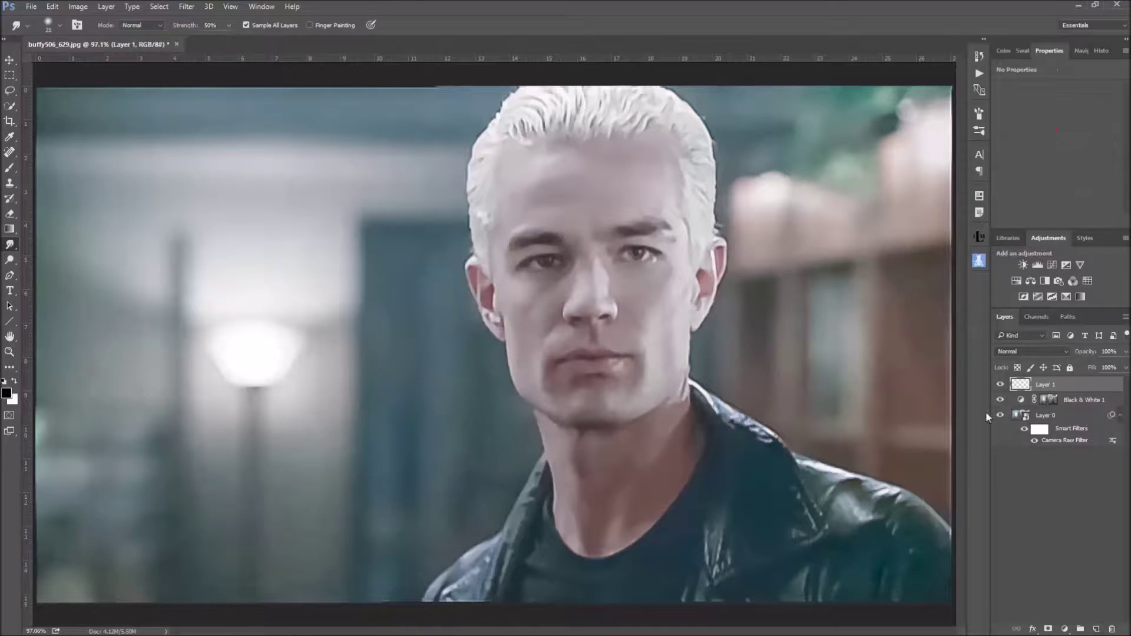
At 200% zoom, smudge the jaw edges below the ear and chin smooth.
{"action": "left_click", "coordinate": [231, 7]}
{"action": "left_click", "coordinate": [237, 139]}
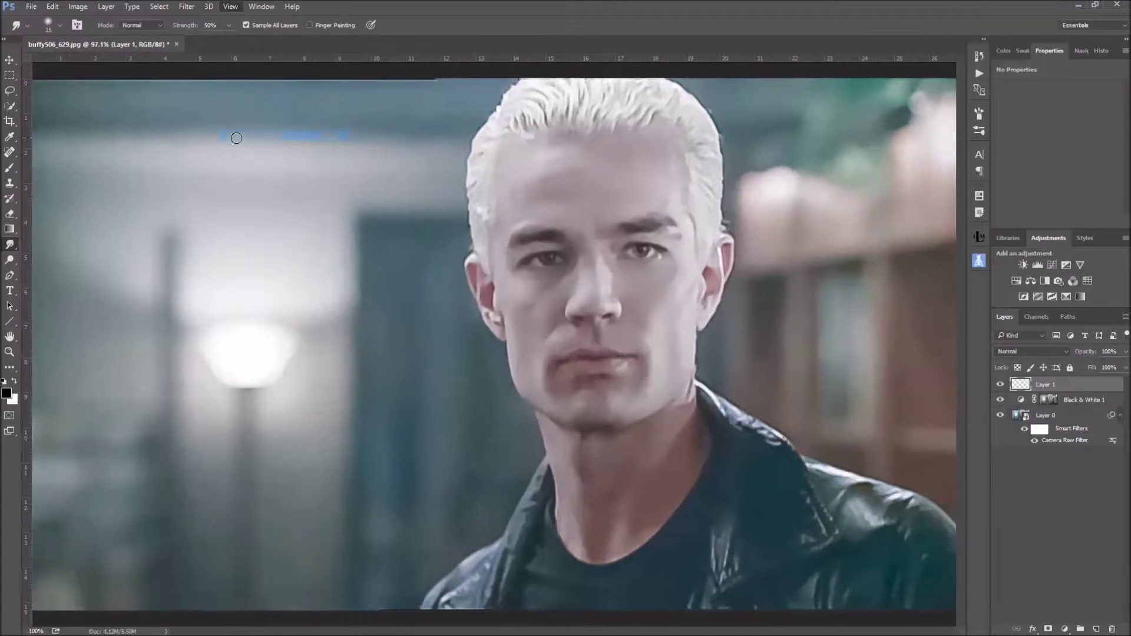
{"action": "left_click", "coordinate": [230, 6]}
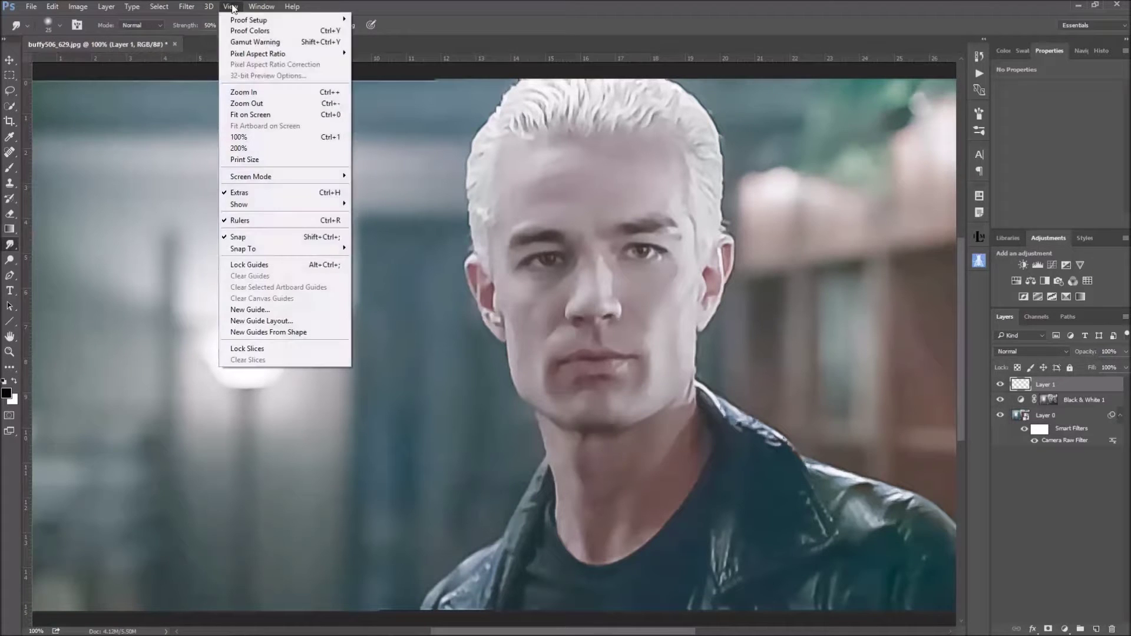
{"action": "left_click", "coordinate": [243, 145]}
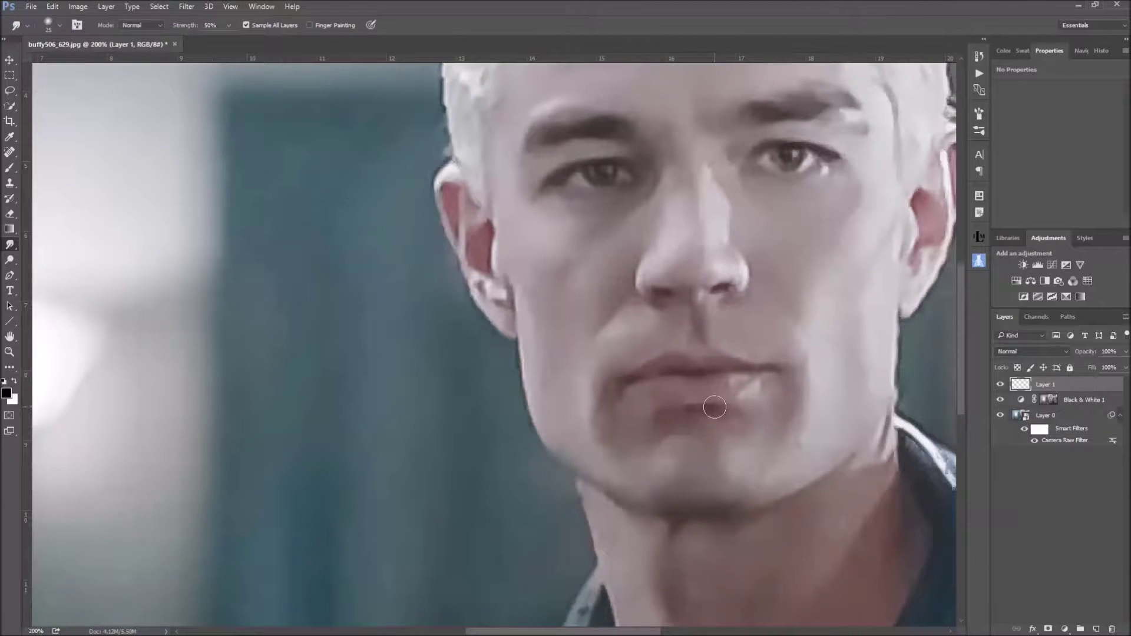
{"action": "left_click_drag", "start_coordinate": [732, 408], "coordinate": [545, 403]}
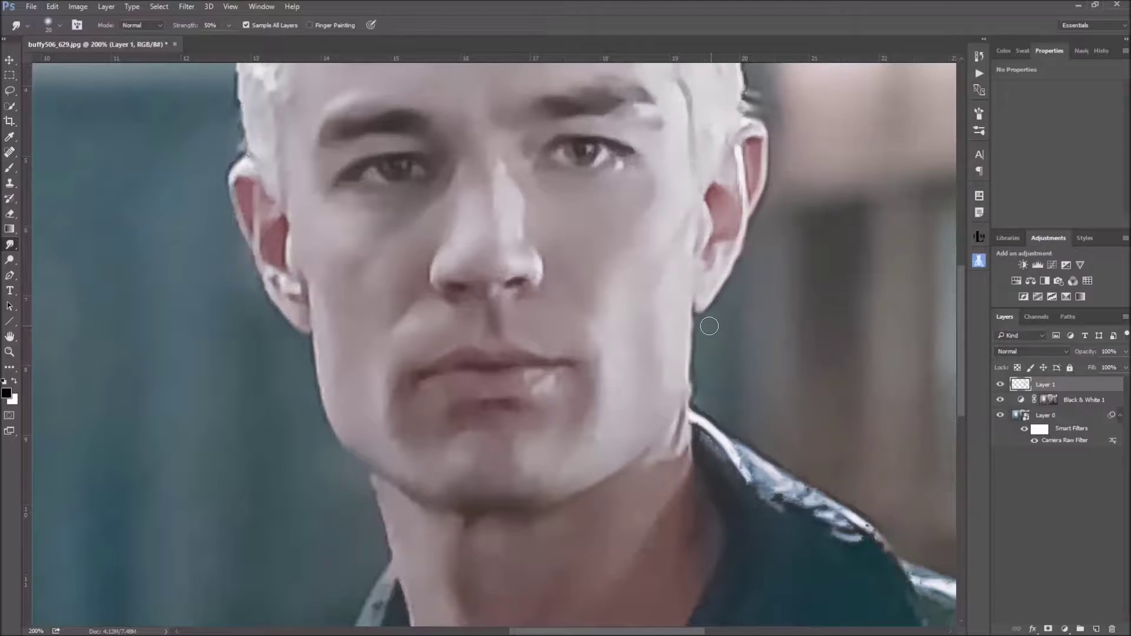
{"action": "mouse_move", "coordinate": [709, 322]}
{"action": "left_mouse_down"}
{"action": "mouse_move", "coordinate": [694, 394]}
{"action": "mouse_move", "coordinate": [706, 395]}
{"action": "mouse_move", "coordinate": [693, 399]}
{"action": "mouse_move", "coordinate": [701, 373]}
{"action": "left_mouse_up"}
{"action": "scroll", "coordinate": [791, 369], "scroll_direction": "down", "scroll_amount": 2}
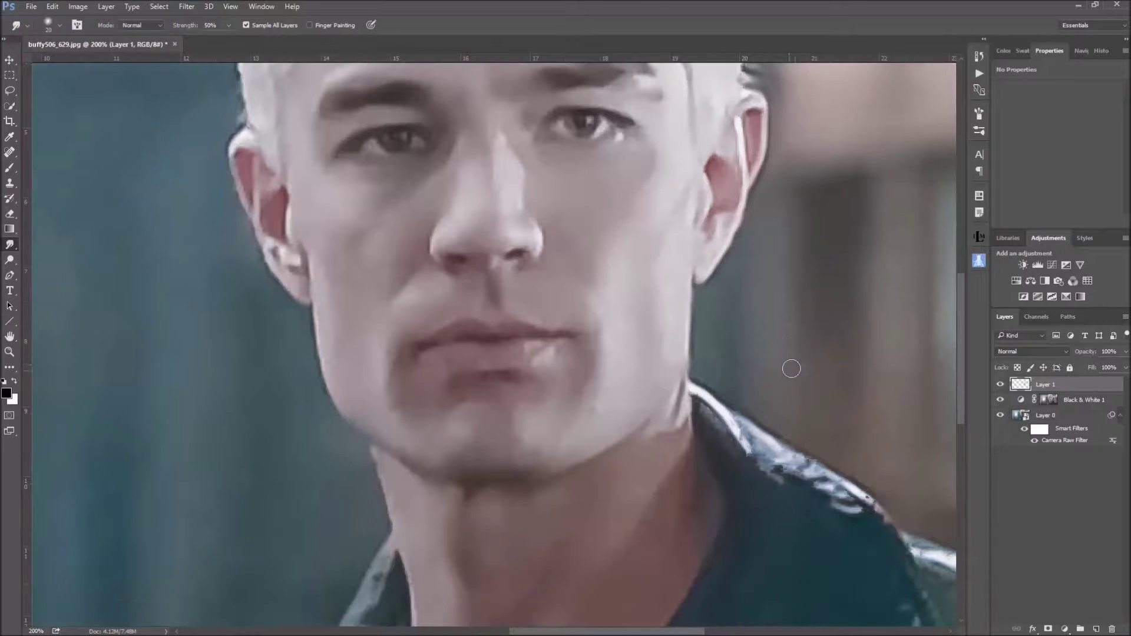
{"action": "scroll", "coordinate": [791, 368], "scroll_direction": "down", "scroll_amount": 5}
{"action": "mouse_move", "coordinate": [343, 309]}
{"action": "left_mouse_down"}
{"action": "mouse_move", "coordinate": [365, 332]}
{"action": "mouse_move", "coordinate": [363, 316]}
{"action": "mouse_move", "coordinate": [381, 391]}
{"action": "mouse_move", "coordinate": [363, 326]}
{"action": "left_mouse_up"}
{"action": "scroll", "coordinate": [270, 414], "scroll_direction": "down", "scroll_amount": 3}
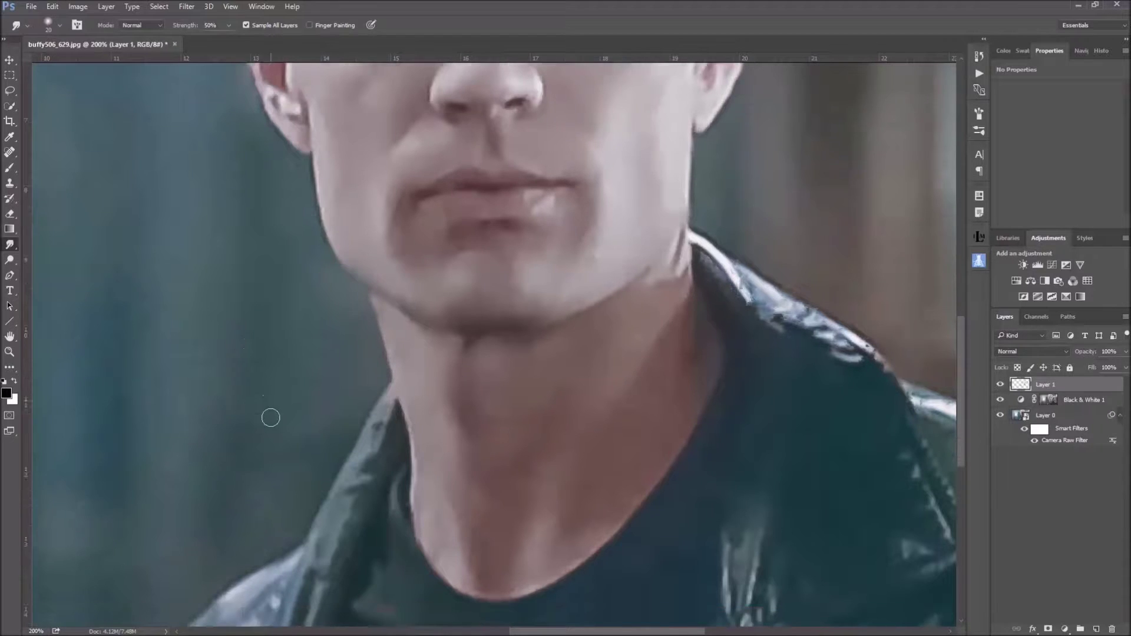
Smudge the jaw and neck edge down to the collar, and the jaw edge below the ear.
{"action": "mouse_move", "coordinate": [695, 102]}
{"action": "left_mouse_down"}
{"action": "mouse_move", "coordinate": [709, 158]}
{"action": "mouse_move", "coordinate": [938, 303]}
{"action": "mouse_move", "coordinate": [909, 319]}
{"action": "mouse_move", "coordinate": [779, 285]}
{"action": "left_mouse_up"}
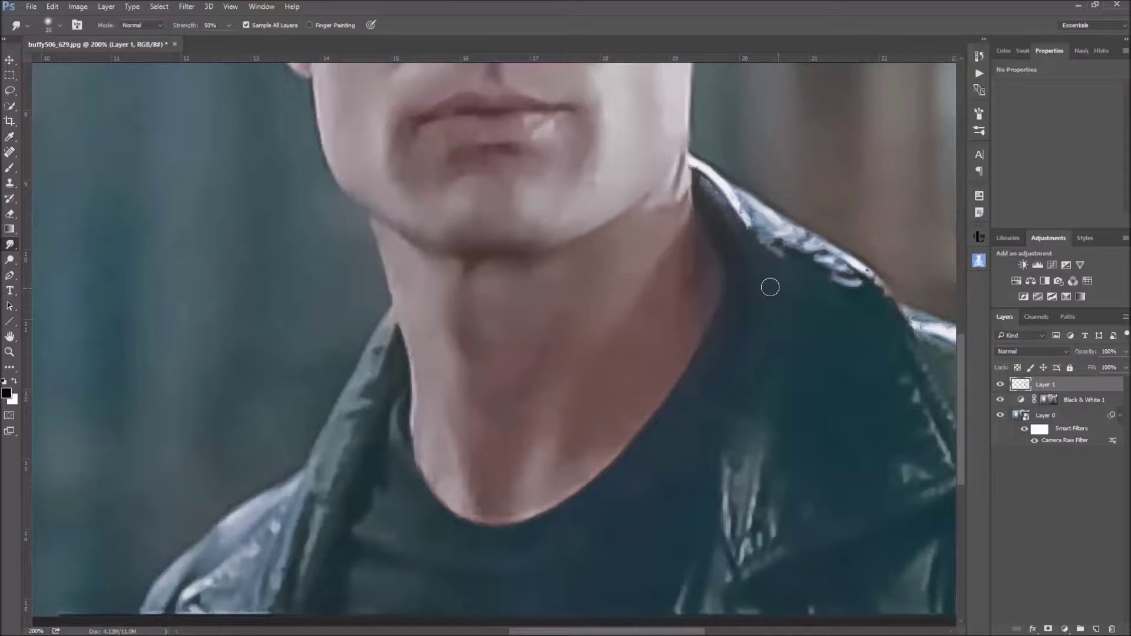
{"action": "scroll", "coordinate": [379, 328], "scroll_direction": "up", "scroll_amount": 5}
{"action": "scroll", "coordinate": [295, 332], "scroll_direction": "up", "scroll_amount": 5}
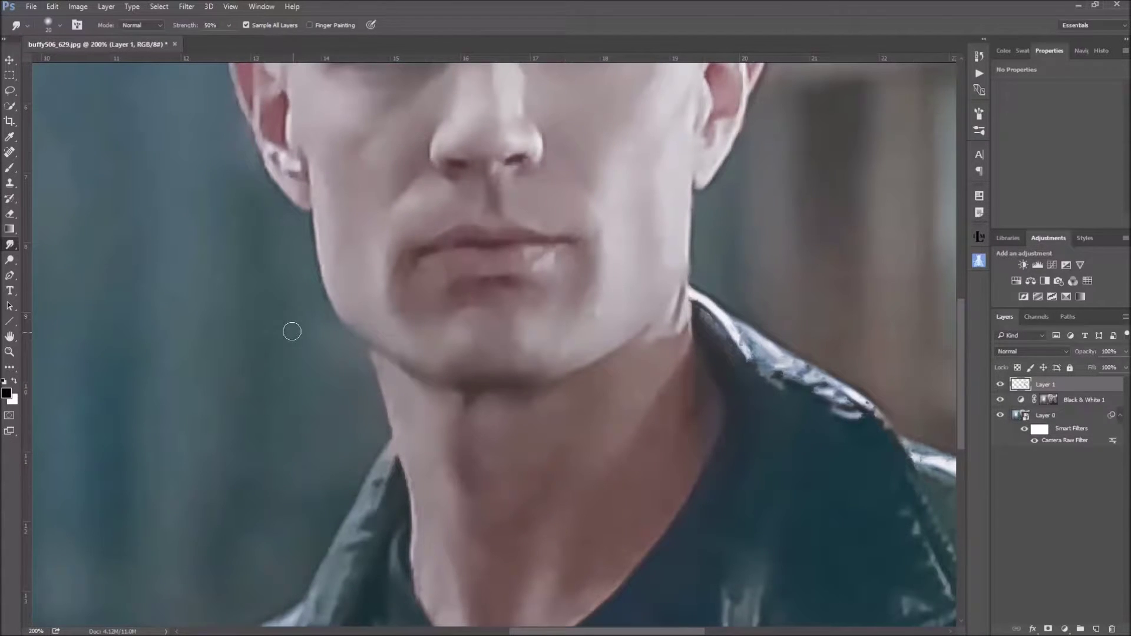
{"action": "mouse_move", "coordinate": [302, 246]}
{"action": "left_mouse_down"}
{"action": "mouse_move", "coordinate": [312, 282]}
{"action": "mouse_move", "coordinate": [294, 282]}
{"action": "mouse_move", "coordinate": [305, 259]}
{"action": "mouse_move", "coordinate": [325, 337]}
{"action": "mouse_move", "coordinate": [313, 316]}
{"action": "mouse_move", "coordinate": [314, 303]}
{"action": "mouse_move", "coordinate": [326, 344]}
{"action": "mouse_move", "coordinate": [362, 384]}
{"action": "mouse_move", "coordinate": [324, 371]}
{"action": "mouse_move", "coordinate": [348, 376]}
{"action": "left_mouse_up"}
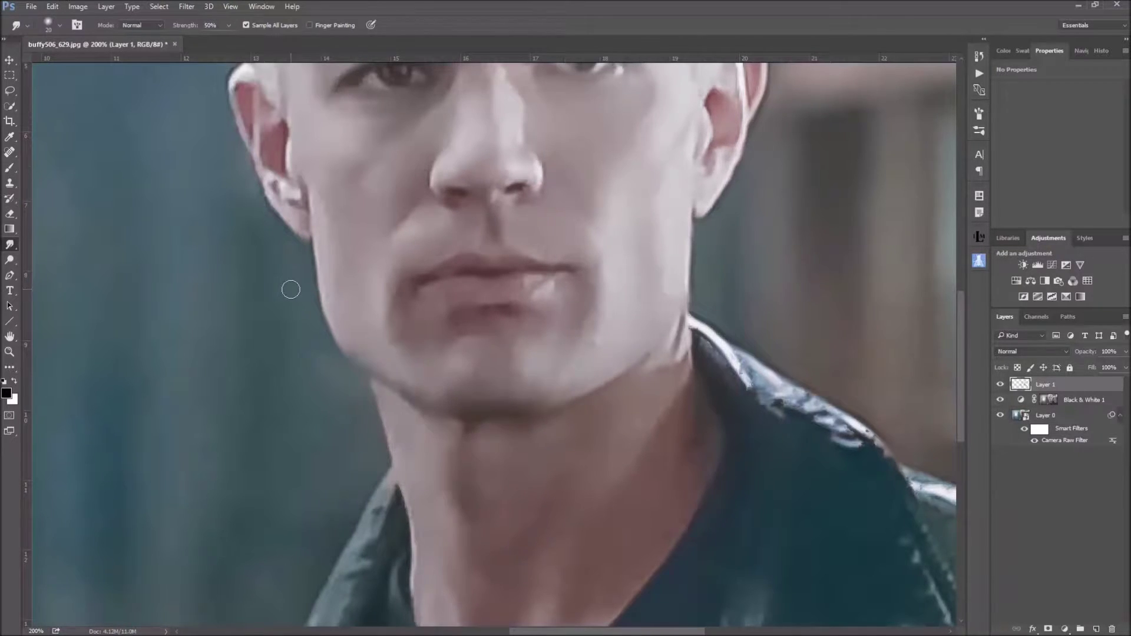
{"action": "scroll", "coordinate": [271, 323], "scroll_direction": "up", "scroll_amount": 3}
Soften the hair edge above the left ear and along the temple.
{"action": "mouse_move", "coordinate": [233, 92]}
{"action": "left_mouse_down"}
{"action": "mouse_move", "coordinate": [216, 137]}
{"action": "mouse_move", "coordinate": [220, 118]}
{"action": "mouse_move", "coordinate": [246, 231]}
{"action": "mouse_move", "coordinate": [237, 228]}
{"action": "mouse_move", "coordinate": [244, 215]}
{"action": "mouse_move", "coordinate": [256, 258]}
{"action": "mouse_move", "coordinate": [252, 235]}
{"action": "mouse_move", "coordinate": [272, 273]}
{"action": "mouse_move", "coordinate": [263, 266]}
{"action": "mouse_move", "coordinate": [301, 293]}
{"action": "mouse_move", "coordinate": [278, 299]}
{"action": "left_mouse_up"}
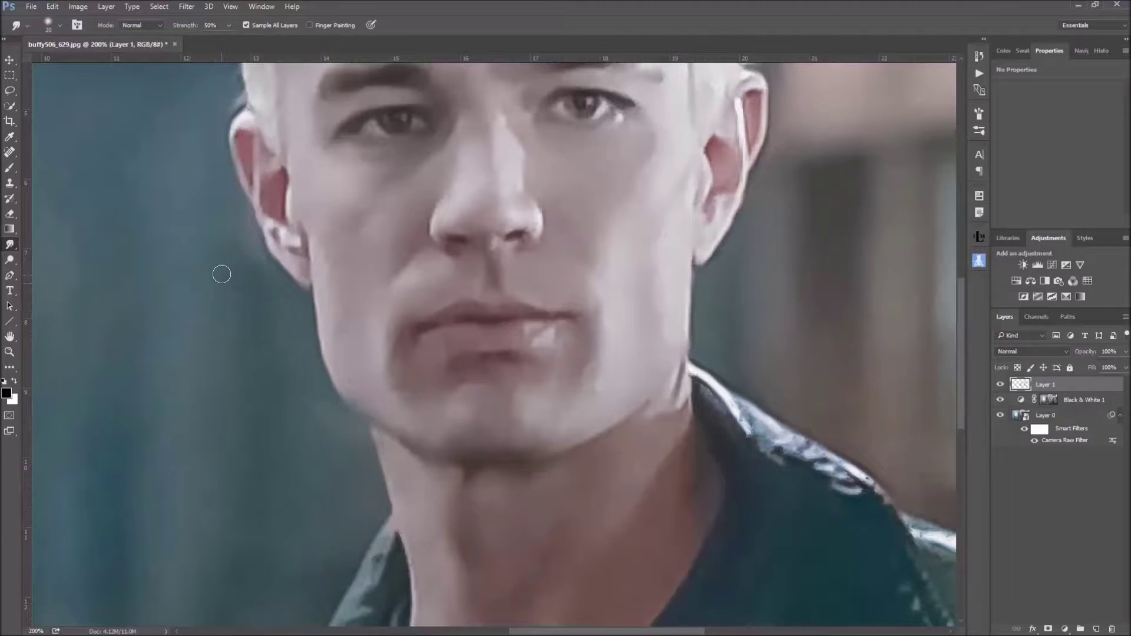
{"action": "scroll", "coordinate": [220, 271], "scroll_direction": "up", "scroll_amount": 5}
{"action": "mouse_move", "coordinate": [224, 190]}
{"action": "left_mouse_down"}
{"action": "mouse_move", "coordinate": [233, 255]}
{"action": "mouse_move", "coordinate": [221, 266]}
{"action": "mouse_move", "coordinate": [237, 260]}
{"action": "mouse_move", "coordinate": [210, 255]}
{"action": "mouse_move", "coordinate": [233, 259]}
{"action": "mouse_move", "coordinate": [223, 239]}
{"action": "mouse_move", "coordinate": [230, 265]}
{"action": "mouse_move", "coordinate": [238, 256]}
{"action": "mouse_move", "coordinate": [189, 271]}
{"action": "mouse_move", "coordinate": [214, 285]}
{"action": "left_mouse_up"}
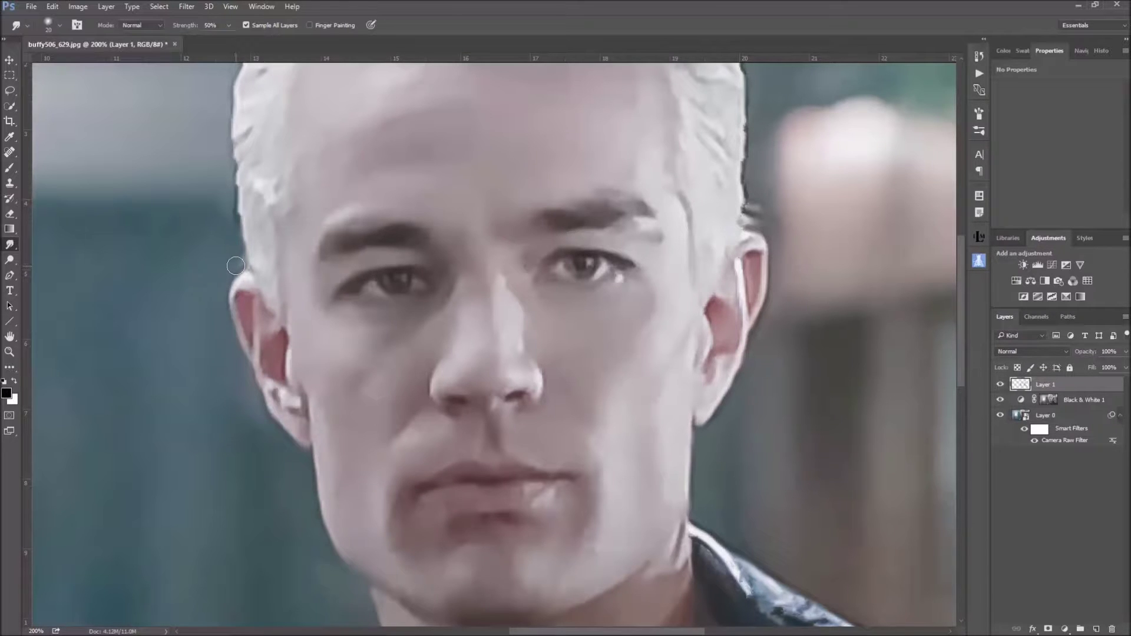
{"action": "scroll", "coordinate": [209, 312], "scroll_direction": "up", "scroll_amount": 4}
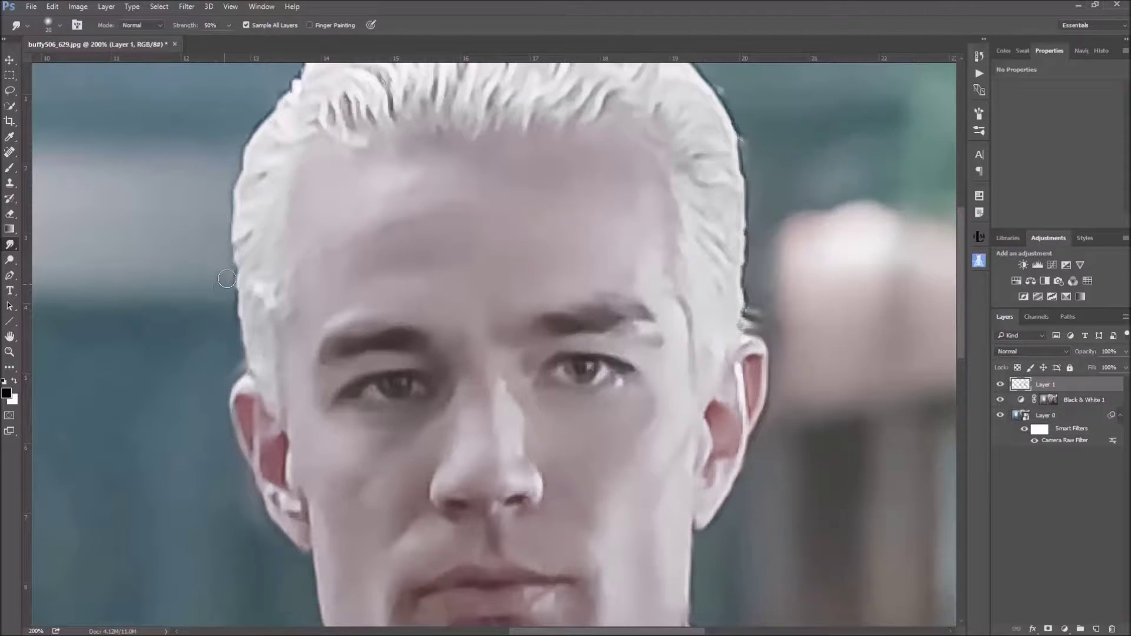
Smudge the top-right and right edges of the hair, then shrink the brush to 9.
{"action": "scroll", "coordinate": [223, 252], "scroll_direction": "up", "scroll_amount": 3}
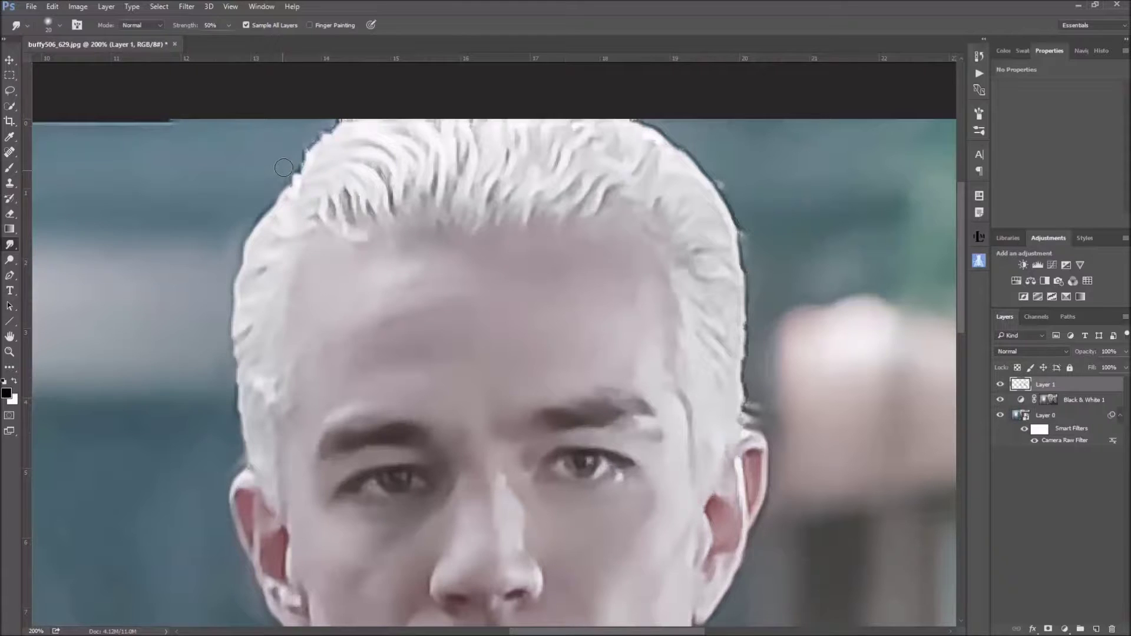
{"action": "scroll", "coordinate": [274, 152], "scroll_direction": "up", "scroll_amount": 1}
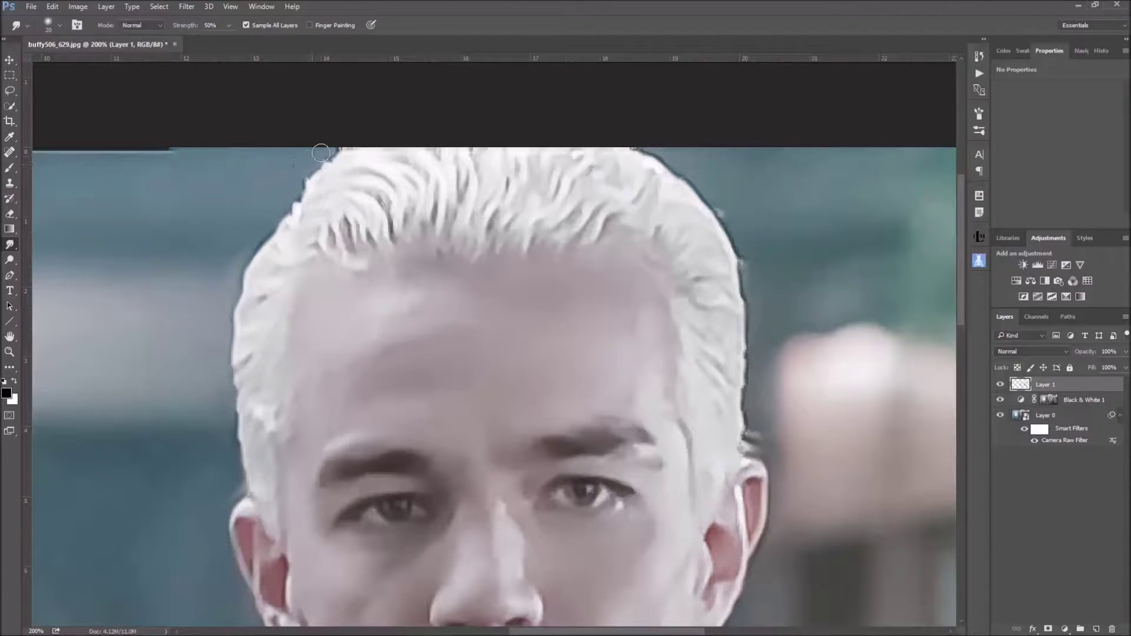
{"action": "mouse_move", "coordinate": [646, 139]}
{"action": "left_mouse_down"}
{"action": "mouse_move", "coordinate": [719, 199]}
{"action": "mouse_move", "coordinate": [734, 227]}
{"action": "mouse_move", "coordinate": [703, 188]}
{"action": "mouse_move", "coordinate": [738, 239]}
{"action": "mouse_move", "coordinate": [756, 314]}
{"action": "left_mouse_up"}
{"action": "scroll", "coordinate": [793, 326], "scroll_direction": "down", "scroll_amount": 1}
{"action": "scroll", "coordinate": [794, 325], "scroll_direction": "down", "scroll_amount": 3}
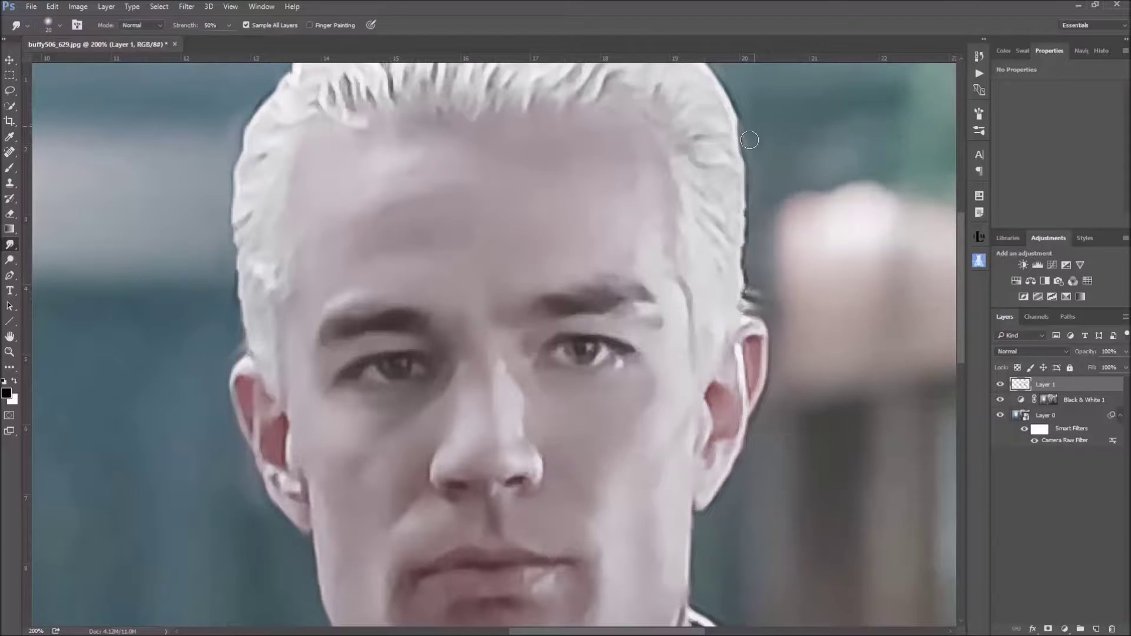
{"action": "mouse_move", "coordinate": [756, 219]}
{"action": "left_mouse_down"}
{"action": "mouse_move", "coordinate": [750, 305]}
{"action": "mouse_move", "coordinate": [775, 289]}
{"action": "mouse_move", "coordinate": [754, 280]}
{"action": "mouse_move", "coordinate": [750, 259]}
{"action": "mouse_move", "coordinate": [745, 137]}
{"action": "mouse_move", "coordinate": [760, 162]}
{"action": "left_mouse_up"}
{"action": "scroll", "coordinate": [767, 277], "scroll_direction": "down", "scroll_amount": 2}
{"action": "scroll", "coordinate": [767, 276], "scroll_direction": "down", "scroll_amount": 5}
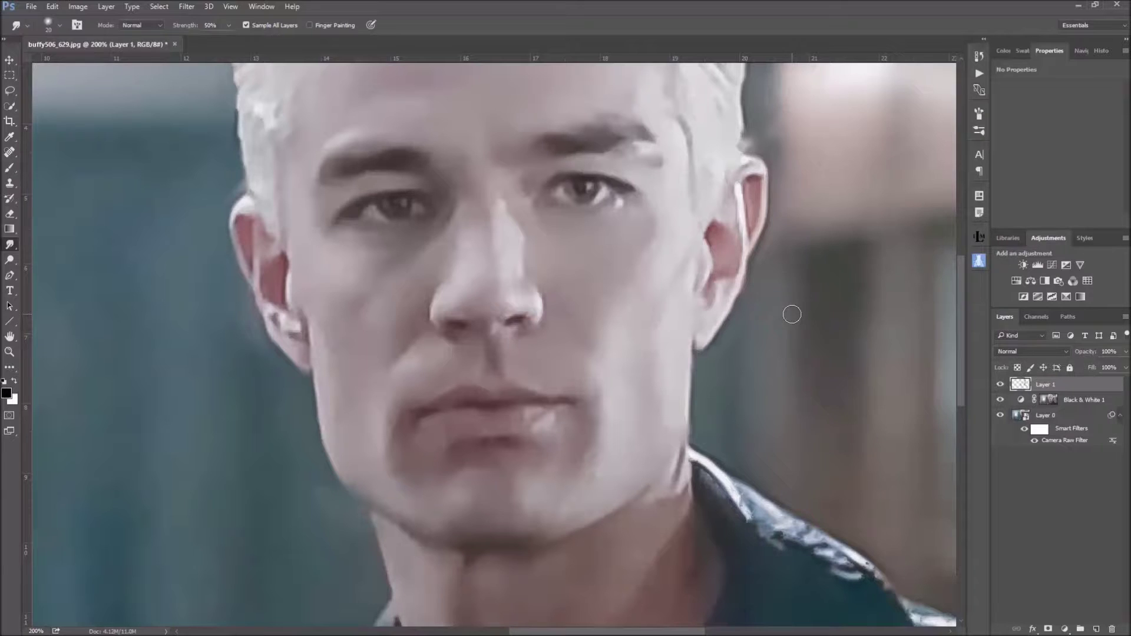
{"action": "key", "text": "bracketleft"}
{"action": "key", "text": "bracketleft"}
Move down over the face skin to blend it with smudge touch-ups.
{"action": "scroll", "coordinate": [671, 225], "scroll_direction": "down", "scroll_amount": 1}
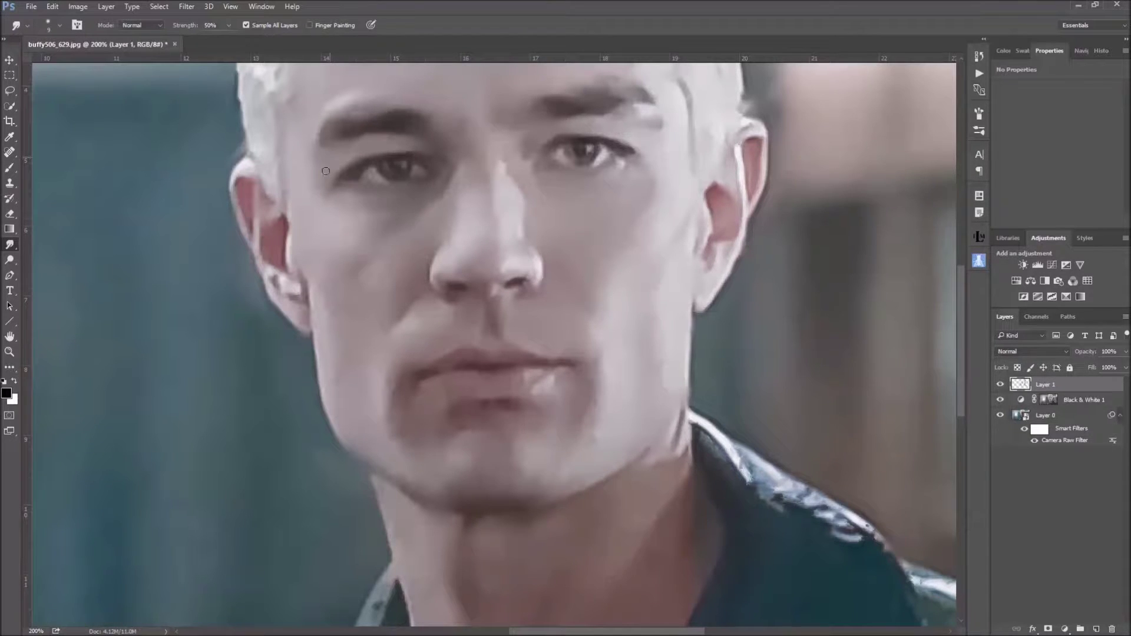
{"action": "scroll", "coordinate": [363, 349], "scroll_direction": "down", "scroll_amount": 2}
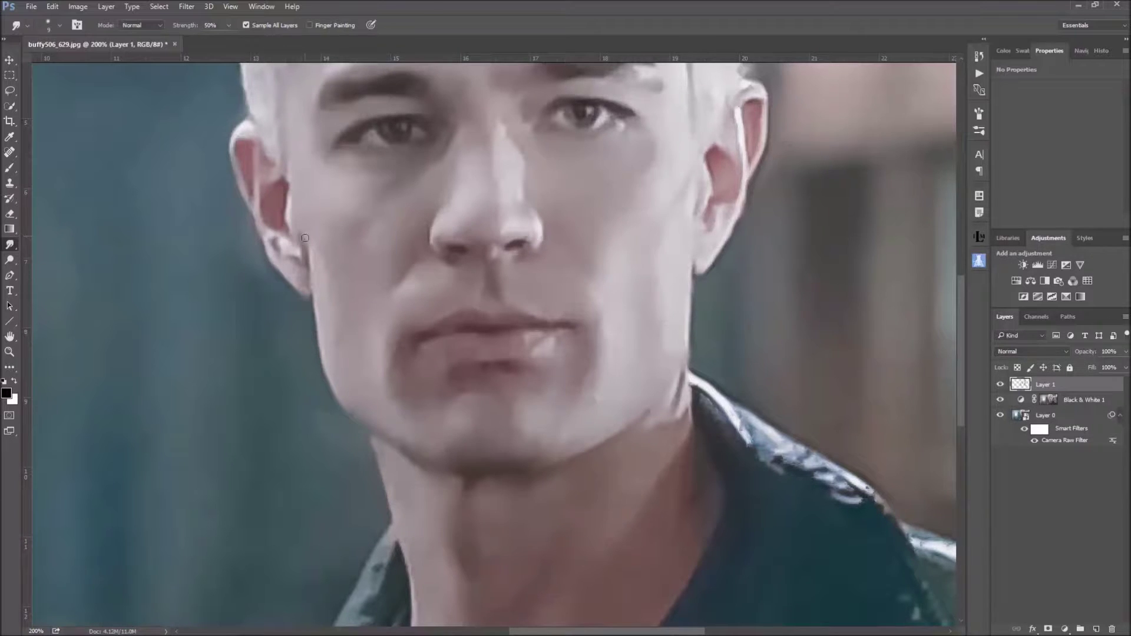
Try Smudge brush sizes between 10 and 25, settling on 20 px.
{"action": "scroll", "coordinate": [330, 218], "scroll_direction": "down", "scroll_amount": 2}
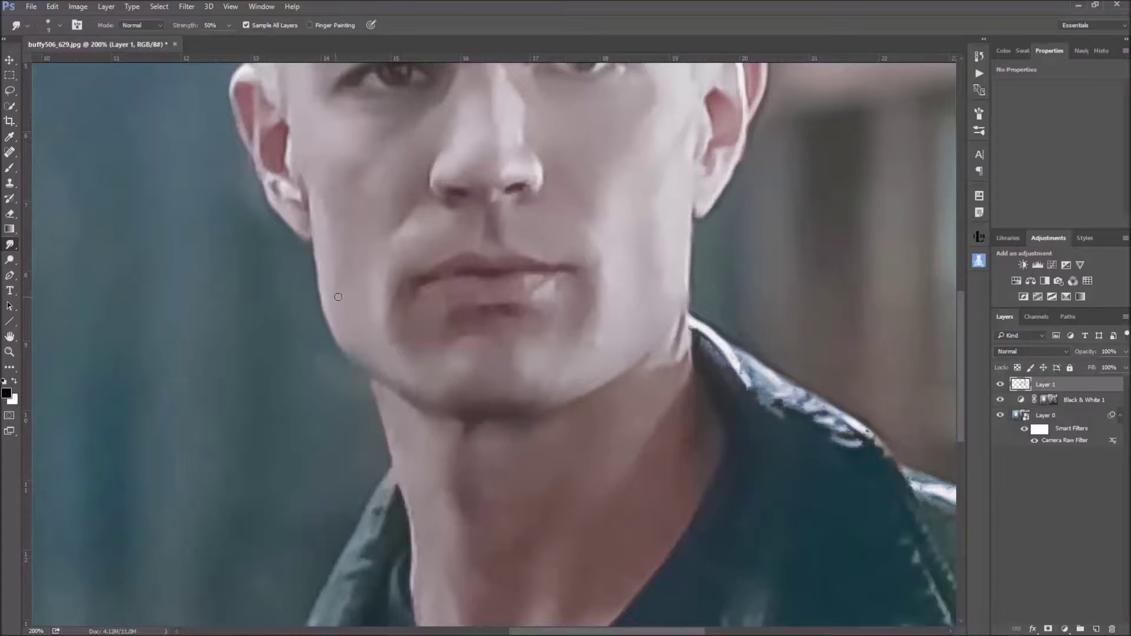
{"action": "scroll", "coordinate": [383, 321], "scroll_direction": "down", "scroll_amount": 2}
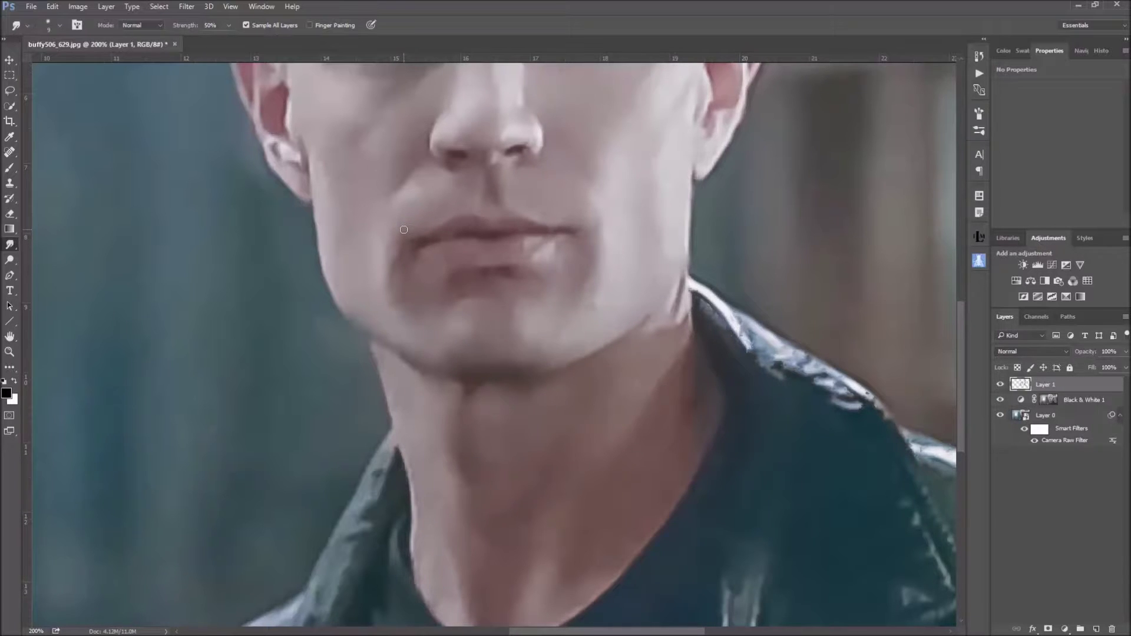
{"action": "key", "text": "bracketright"}
{"action": "key", "text": "bracketleft"}
{"action": "key", "text": "bracketright"}
{"action": "scroll", "coordinate": [629, 235], "scroll_direction": "up", "scroll_amount": 3}
{"action": "key", "text": "bracketleft"}
{"action": "key", "text": "bracketleft"}
{"action": "key", "text": "bracketright"}
{"action": "key", "text": "bracketright"}
{"action": "key", "text": "bracketright"}
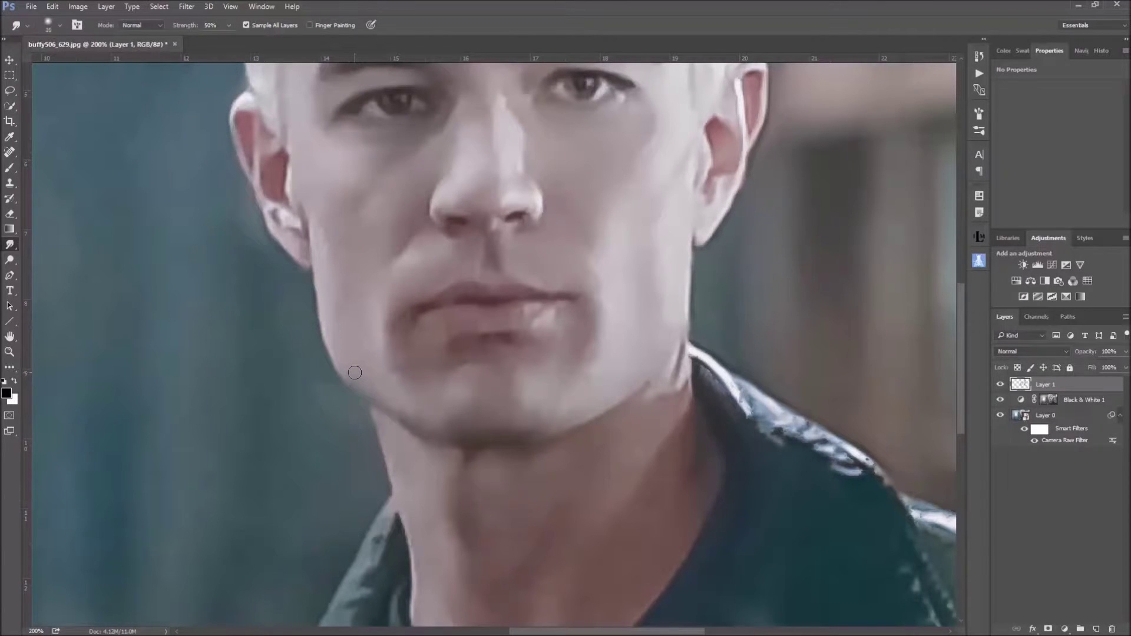
{"action": "key", "text": "bracketleft"}
Smooth the jawline at 20 px, then the neck edge and chin shadow at 9 px.
{"action": "left_click_drag", "start_coordinate": [360, 377], "coordinate": [383, 391]}
{"action": "key", "text": "bracketleft"}
{"action": "key", "text": "bracketleft"}
{"action": "key", "text": "bracketleft"}
{"action": "left_click_drag", "start_coordinate": [379, 424], "coordinate": [389, 465]}
{"action": "left_click_drag", "start_coordinate": [462, 461], "coordinate": [442, 456]}
{"action": "left_click", "coordinate": [157, 26]}
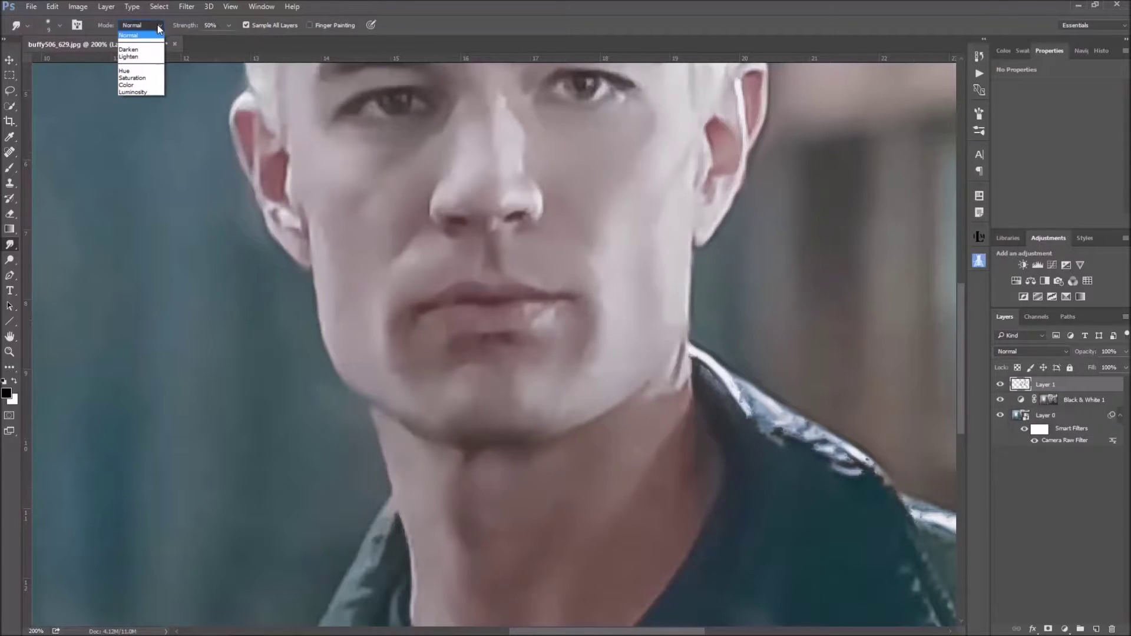
Set the Smudge mode to Lighten and the brush size to 26 px, dismissing the invalid-entry error.
{"action": "left_click", "coordinate": [136, 46]}
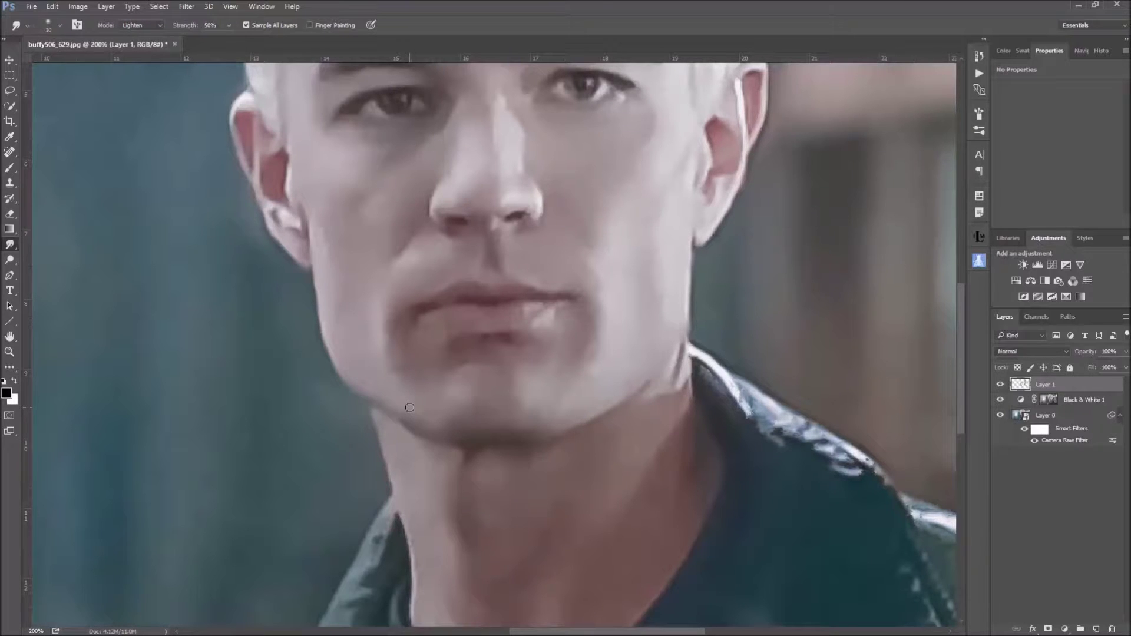
{"action": "right_click", "coordinate": [404, 402]}
{"action": "left_click_drag", "start_coordinate": [469, 436], "coordinate": [477, 436]}
{"action": "type", "text": "1"}
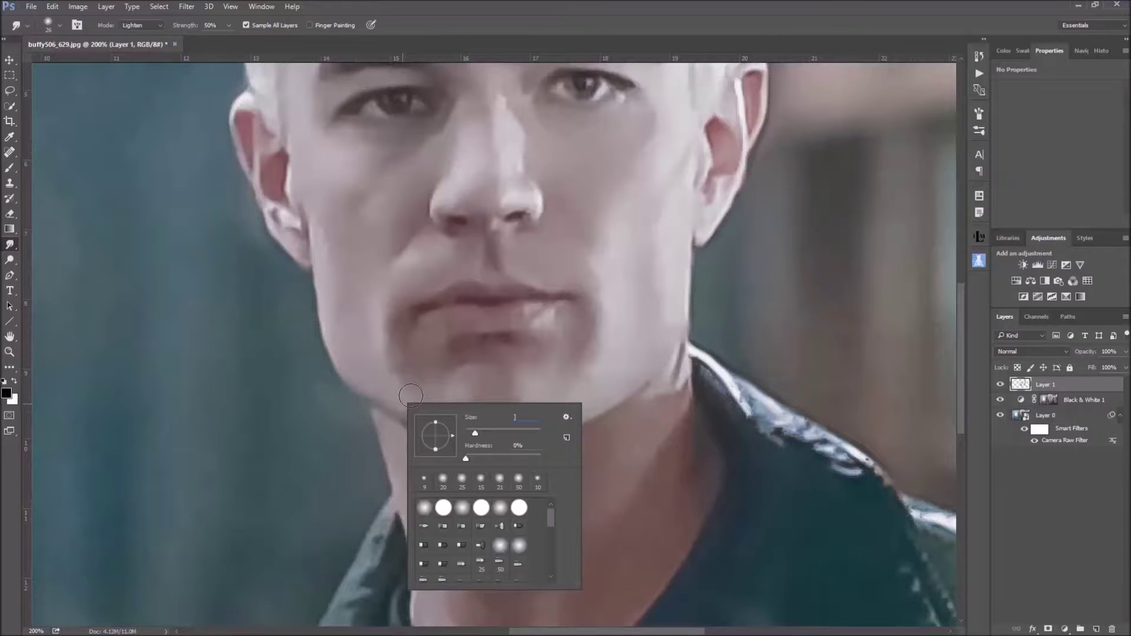
{"action": "key", "text": "Return"}
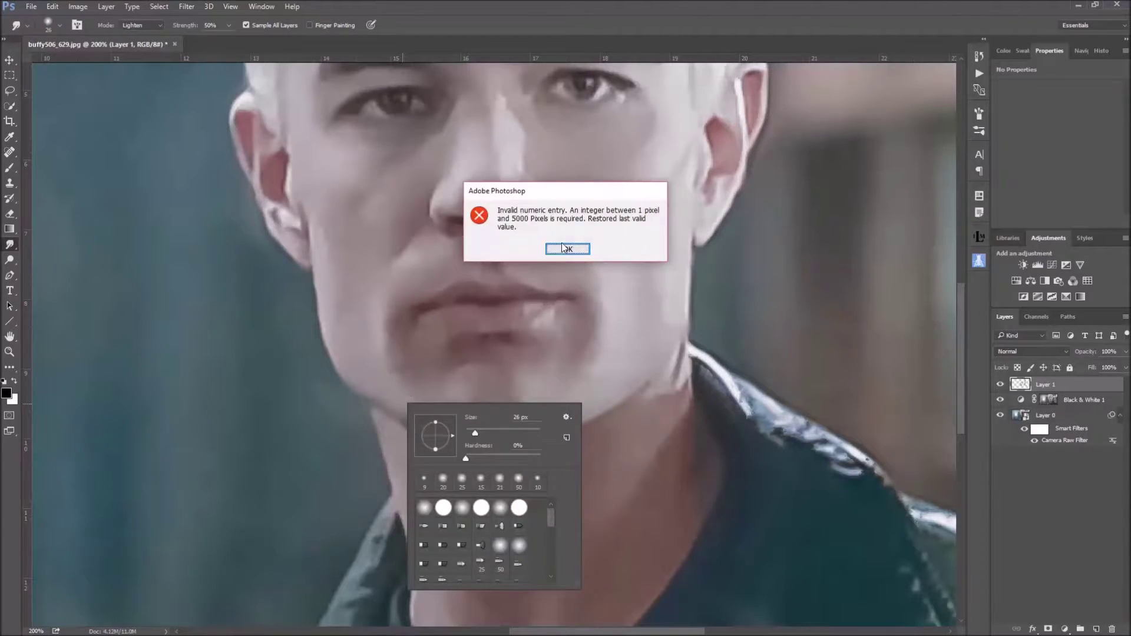
{"action": "left_click", "coordinate": [567, 248]}
{"action": "left_click", "coordinate": [521, 401]}
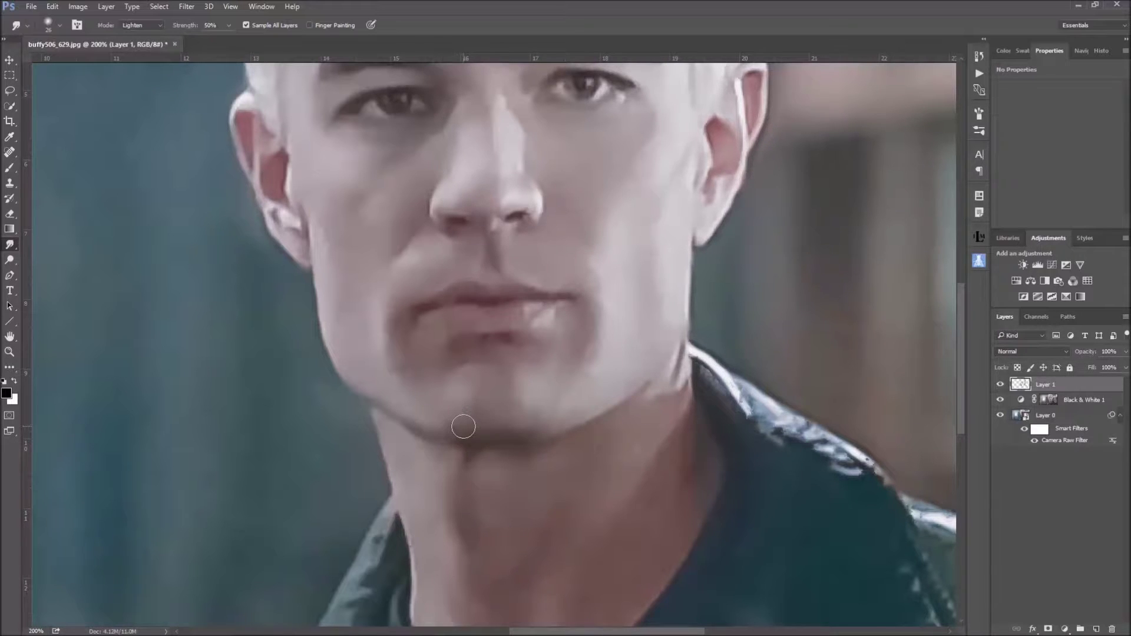
Drop the brush to 10 px and smudge the jaw and chin shadow in Lighten mode.
{"action": "key", "text": "bracketleft"}
{"action": "key", "text": "bracketleft"}
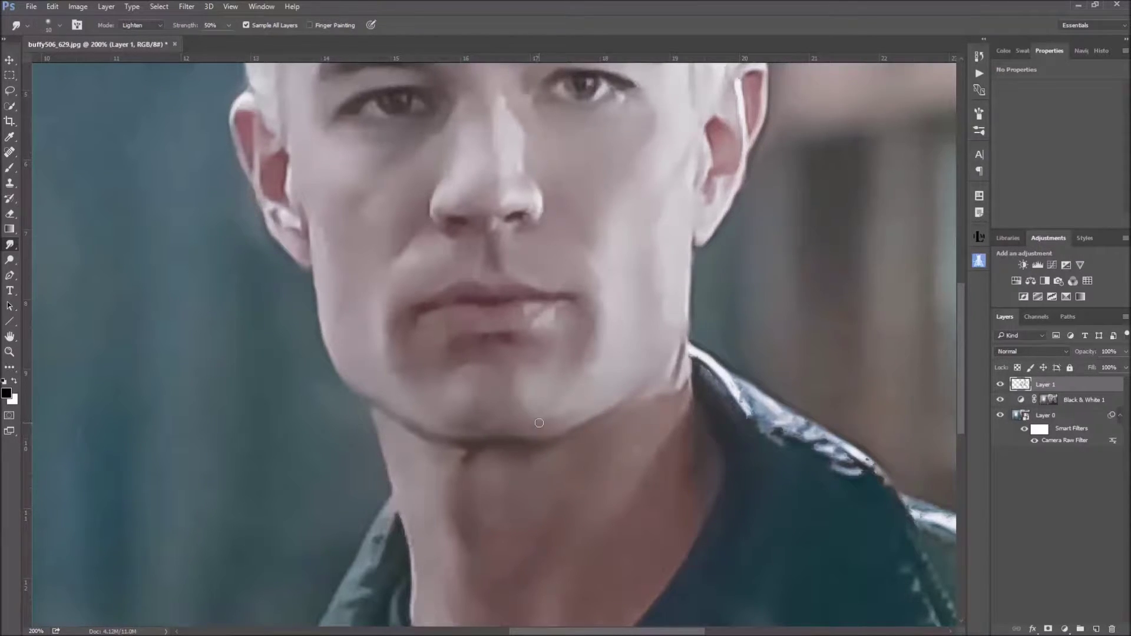
{"action": "scroll", "coordinate": [539, 423], "scroll_direction": "down", "scroll_amount": 2}
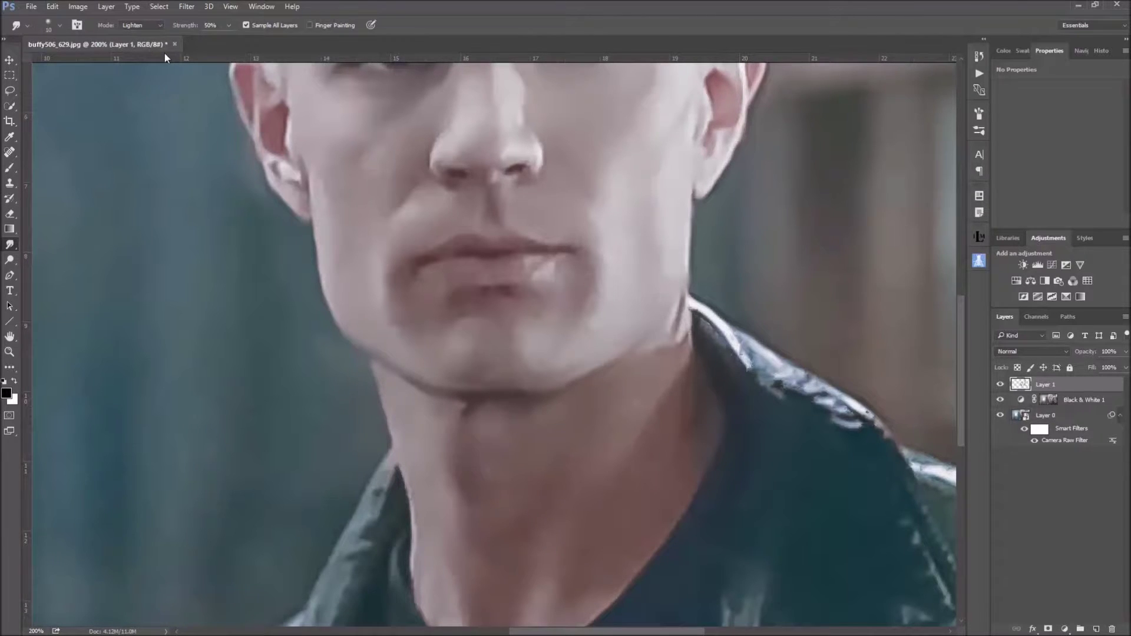
Smudge the chin crease in Darken mode, then set the Smudge mode back to Normal.
{"action": "left_click", "coordinate": [158, 25]}
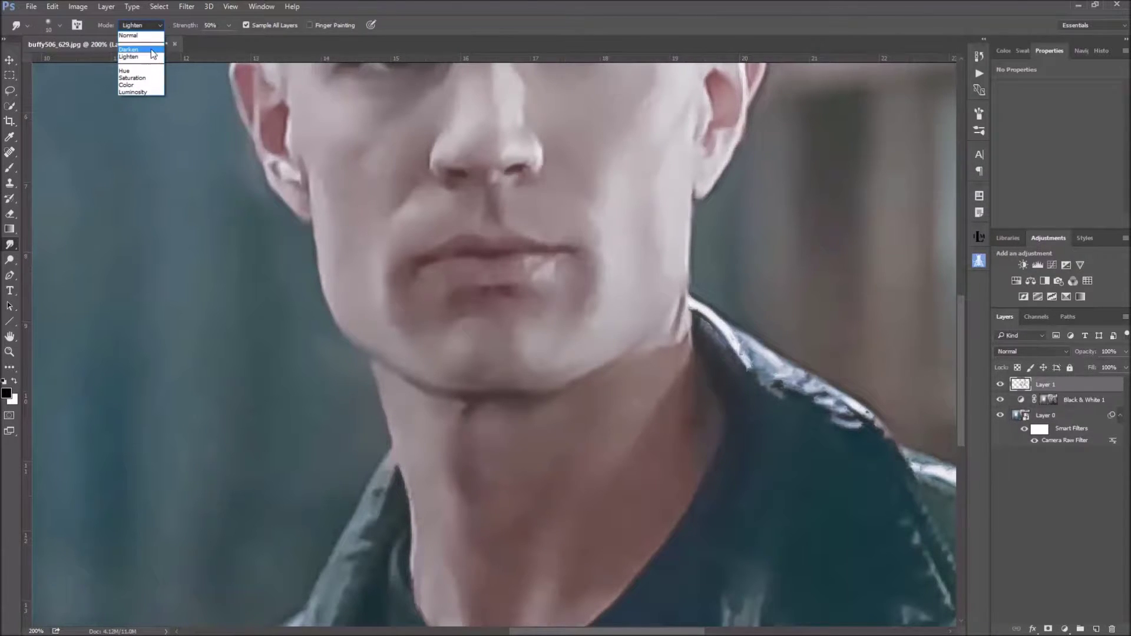
{"action": "left_click", "coordinate": [139, 36]}
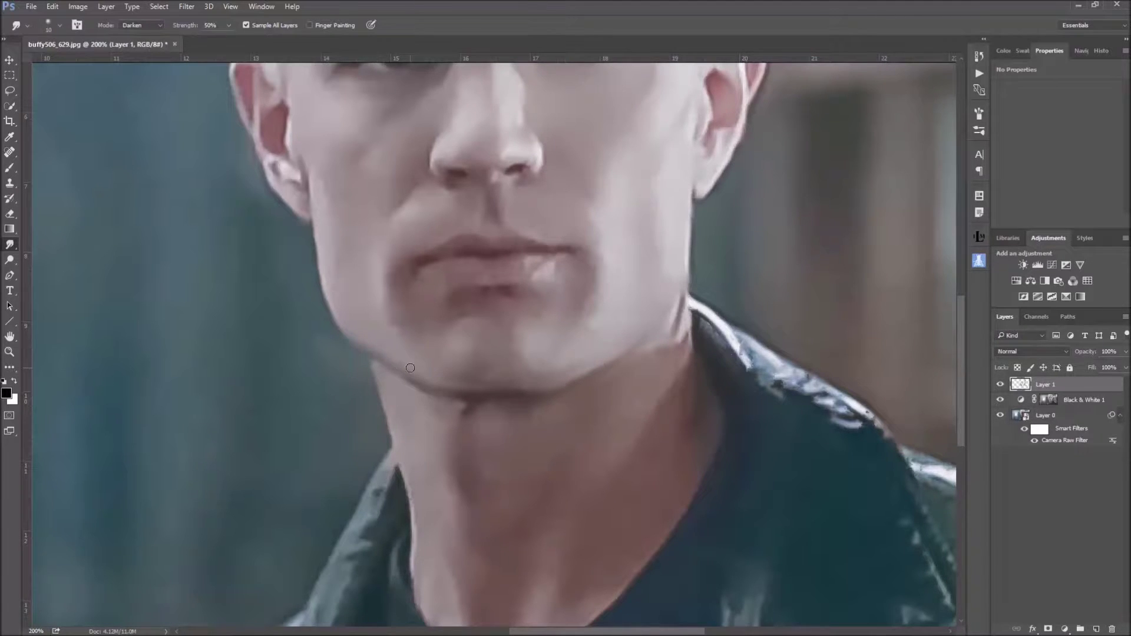
{"action": "left_click", "coordinate": [141, 25]}
{"action": "left_click", "coordinate": [133, 35]}
Adjust the Smudge brush between 10 and 25 px, ending at 15 px.
{"action": "key", "text": "bracketright"}
{"action": "key", "text": "bracketright"}
{"action": "key", "text": "bracketright"}
{"action": "key", "text": "bracketleft"}
{"action": "key", "text": "bracketleft"}
{"action": "key", "text": "bracketleft"}
{"action": "key", "text": "bracketright"}
{"action": "key", "text": "bracketright"}
{"action": "key", "text": "bracketleft"}
Smudge the neck-to-shirt edge, the dark mark at the chin crease and the neck beside the collar.
{"action": "scroll", "coordinate": [730, 460], "scroll_direction": "down", "scroll_amount": 3}
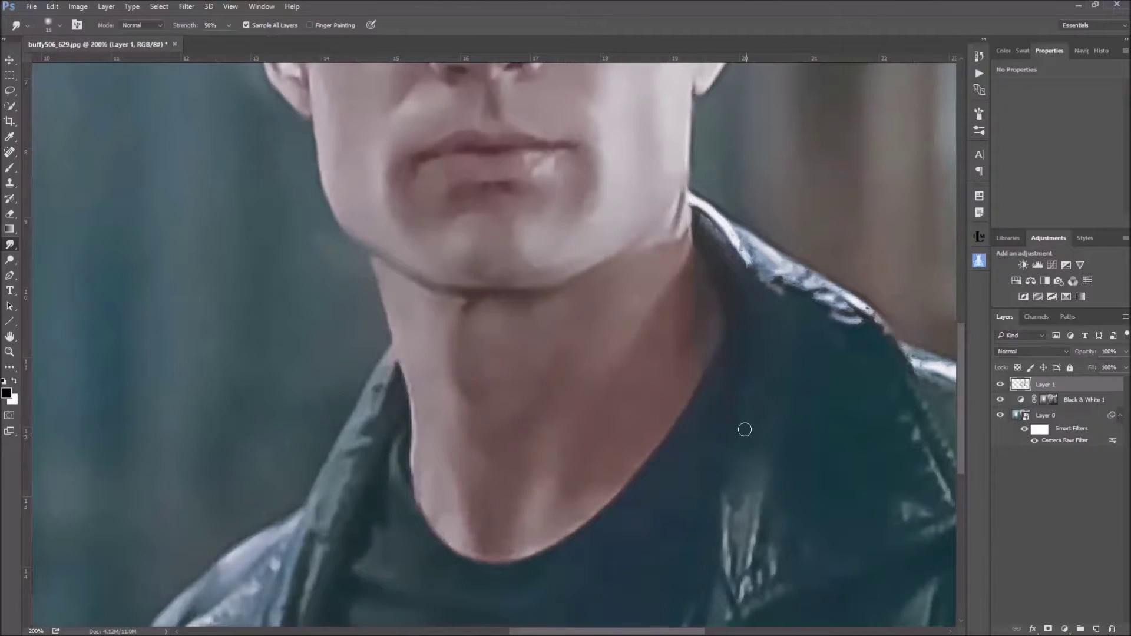
{"action": "mouse_move", "coordinate": [697, 402]}
{"action": "left_mouse_down"}
{"action": "mouse_move", "coordinate": [597, 510]}
{"action": "mouse_move", "coordinate": [621, 511]}
{"action": "mouse_move", "coordinate": [528, 556]}
{"action": "mouse_move", "coordinate": [449, 539]}
{"action": "mouse_move", "coordinate": [406, 502]}
{"action": "mouse_move", "coordinate": [400, 476]}
{"action": "mouse_move", "coordinate": [442, 542]}
{"action": "mouse_move", "coordinate": [466, 556]}
{"action": "mouse_move", "coordinate": [525, 564]}
{"action": "mouse_move", "coordinate": [594, 531]}
{"action": "mouse_move", "coordinate": [514, 536]}
{"action": "mouse_move", "coordinate": [508, 545]}
{"action": "mouse_move", "coordinate": [521, 549]}
{"action": "mouse_move", "coordinate": [550, 538]}
{"action": "mouse_move", "coordinate": [500, 550]}
{"action": "mouse_move", "coordinate": [483, 549]}
{"action": "mouse_move", "coordinate": [478, 530]}
{"action": "mouse_move", "coordinate": [479, 555]}
{"action": "mouse_move", "coordinate": [491, 557]}
{"action": "mouse_move", "coordinate": [456, 530]}
{"action": "mouse_move", "coordinate": [462, 549]}
{"action": "mouse_move", "coordinate": [466, 521]}
{"action": "mouse_move", "coordinate": [460, 536]}
{"action": "mouse_move", "coordinate": [412, 443]}
{"action": "mouse_move", "coordinate": [416, 356]}
{"action": "mouse_move", "coordinate": [400, 350]}
{"action": "mouse_move", "coordinate": [385, 286]}
{"action": "mouse_move", "coordinate": [414, 404]}
{"action": "mouse_move", "coordinate": [419, 499]}
{"action": "mouse_move", "coordinate": [435, 490]}
{"action": "mouse_move", "coordinate": [441, 514]}
{"action": "mouse_move", "coordinate": [441, 449]}
{"action": "mouse_move", "coordinate": [469, 485]}
{"action": "mouse_move", "coordinate": [472, 514]}
{"action": "mouse_move", "coordinate": [484, 447]}
{"action": "left_mouse_up"}
{"action": "mouse_move", "coordinate": [464, 318]}
{"action": "left_mouse_down"}
{"action": "mouse_move", "coordinate": [520, 319]}
{"action": "mouse_move", "coordinate": [510, 313]}
{"action": "mouse_move", "coordinate": [543, 305]}
{"action": "mouse_move", "coordinate": [449, 302]}
{"action": "mouse_move", "coordinate": [500, 307]}
{"action": "mouse_move", "coordinate": [464, 310]}
{"action": "mouse_move", "coordinate": [470, 330]}
{"action": "mouse_move", "coordinate": [461, 305]}
{"action": "mouse_move", "coordinate": [470, 323]}
{"action": "mouse_move", "coordinate": [460, 313]}
{"action": "mouse_move", "coordinate": [460, 333]}
{"action": "mouse_move", "coordinate": [456, 311]}
{"action": "mouse_move", "coordinate": [458, 358]}
{"action": "mouse_move", "coordinate": [477, 390]}
{"action": "mouse_move", "coordinate": [462, 358]}
{"action": "mouse_move", "coordinate": [477, 395]}
{"action": "left_mouse_up"}
{"action": "mouse_move", "coordinate": [677, 330]}
{"action": "left_mouse_down"}
{"action": "mouse_move", "coordinate": [677, 305]}
{"action": "mouse_move", "coordinate": [688, 343]}
{"action": "mouse_move", "coordinate": [699, 291]}
{"action": "mouse_move", "coordinate": [702, 336]}
{"action": "mouse_move", "coordinate": [677, 341]}
{"action": "left_mouse_up"}
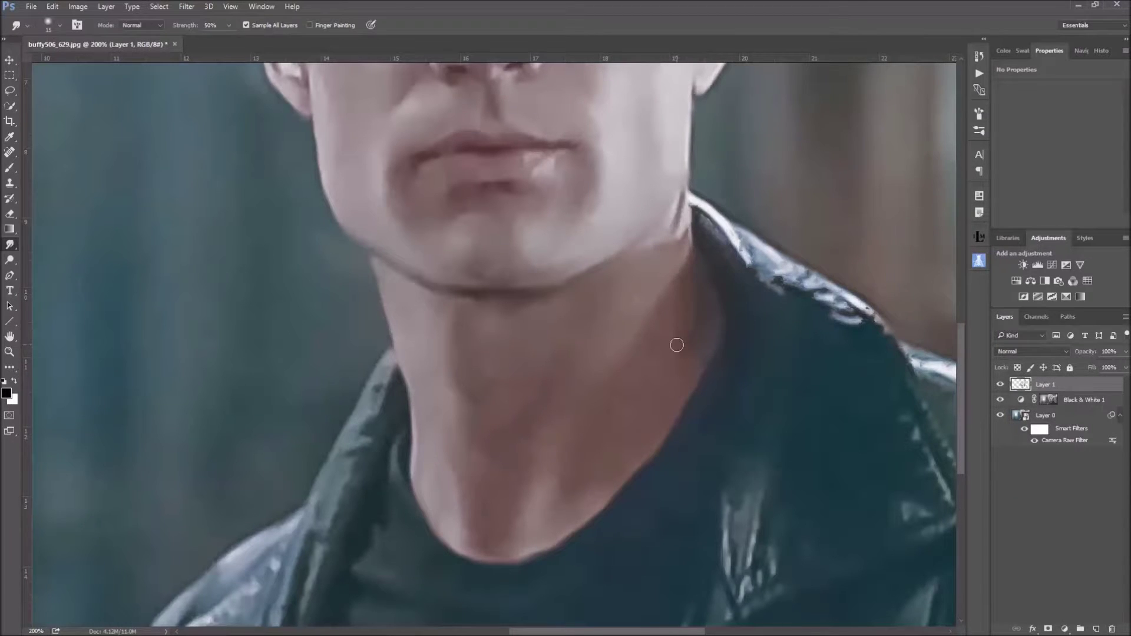
Soften the neck's lower edge against the shirt, then return to the face with a 9 px brush.
{"action": "scroll", "coordinate": [677, 341], "scroll_direction": "down", "scroll_amount": 2}
{"action": "scroll", "coordinate": [677, 346], "scroll_direction": "down", "scroll_amount": 2}
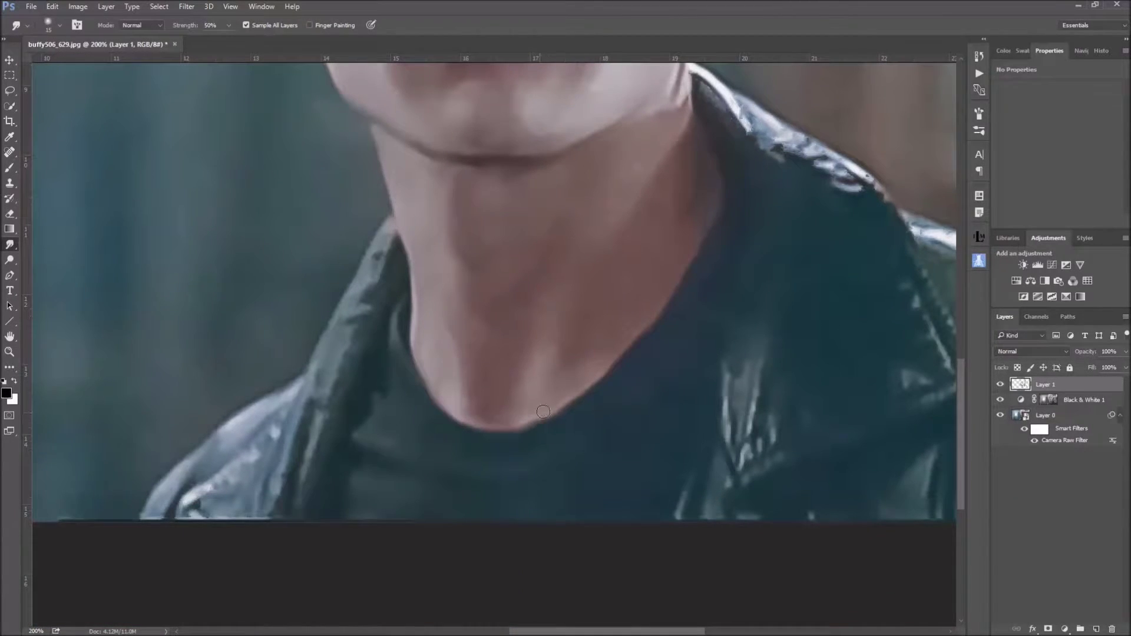
{"action": "left_click_drag", "start_coordinate": [514, 424], "coordinate": [545, 413]}
{"action": "scroll", "coordinate": [364, 442], "scroll_direction": "up", "scroll_amount": 1}
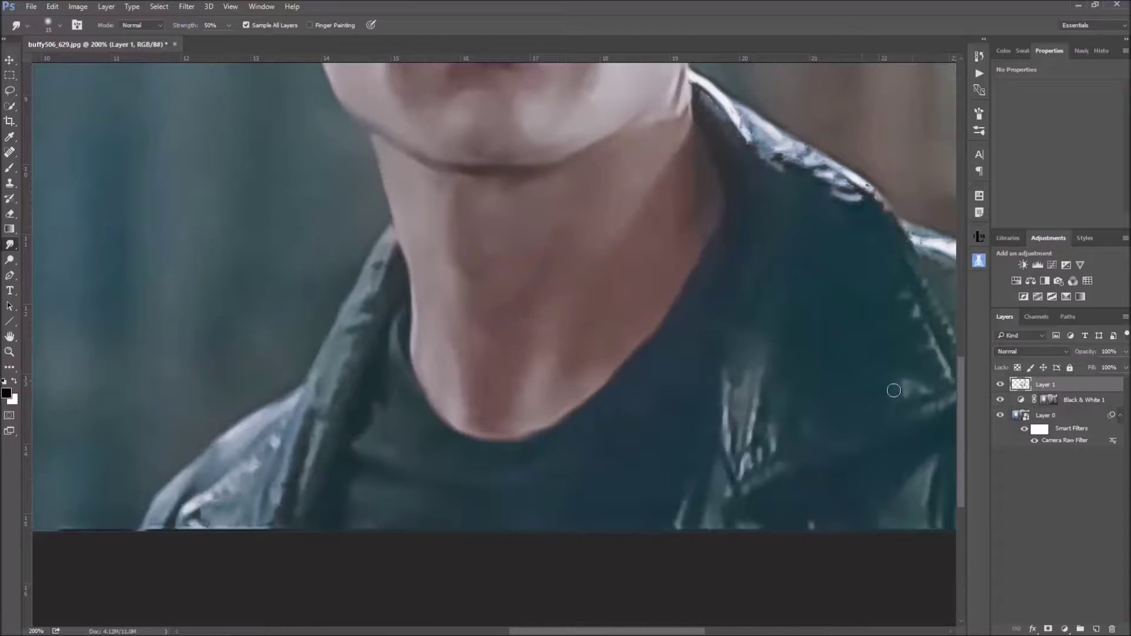
{"action": "scroll", "coordinate": [695, 392], "scroll_direction": "down", "scroll_amount": 3}
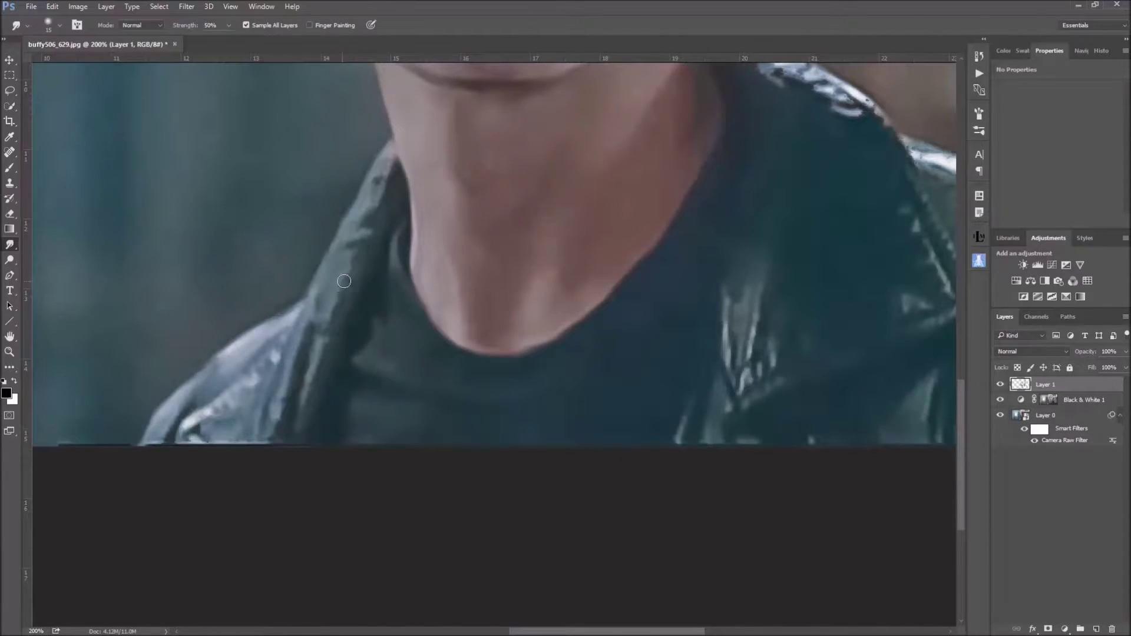
{"action": "scroll", "coordinate": [589, 380], "scroll_direction": "up", "scroll_amount": 3}
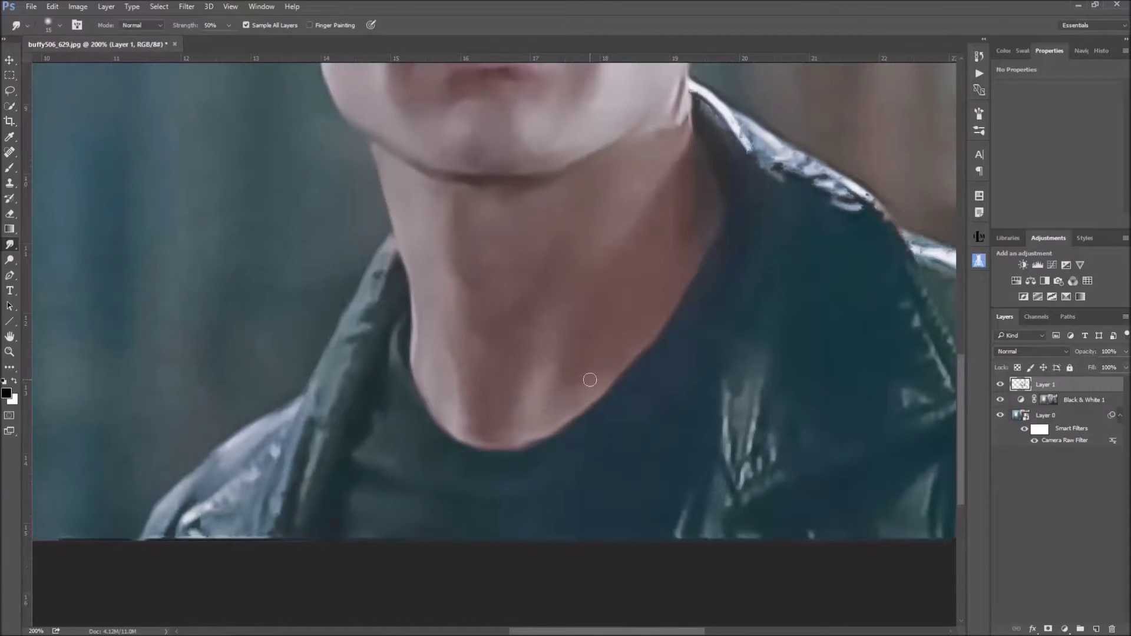
{"action": "scroll", "coordinate": [590, 380], "scroll_direction": "up", "scroll_amount": 10}
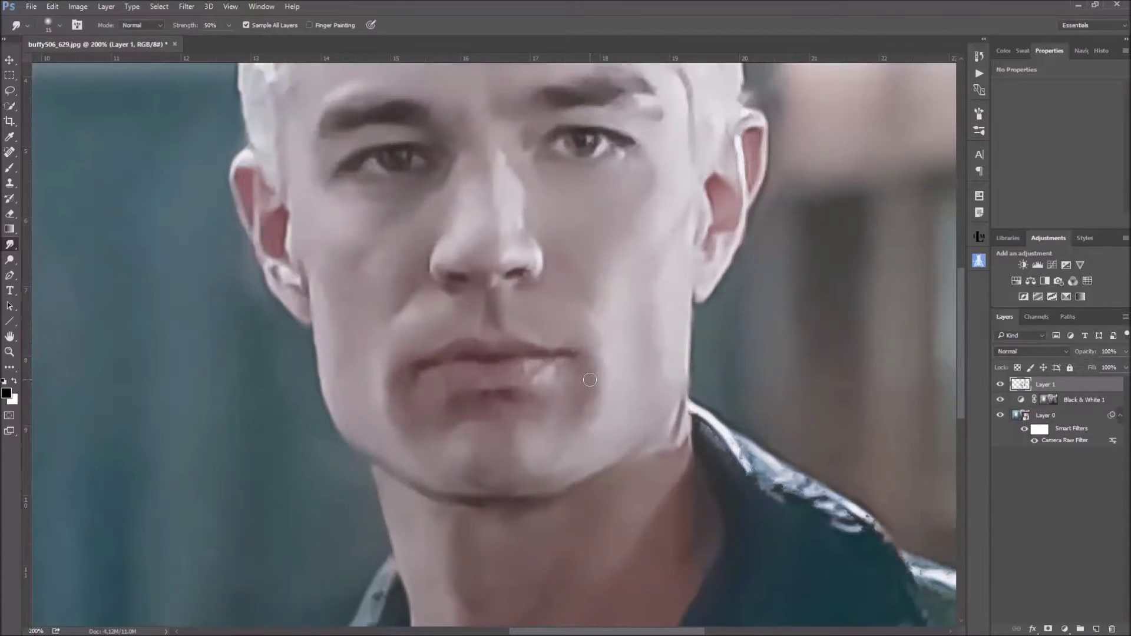
{"action": "scroll", "coordinate": [590, 380], "scroll_direction": "up", "scroll_amount": 4}
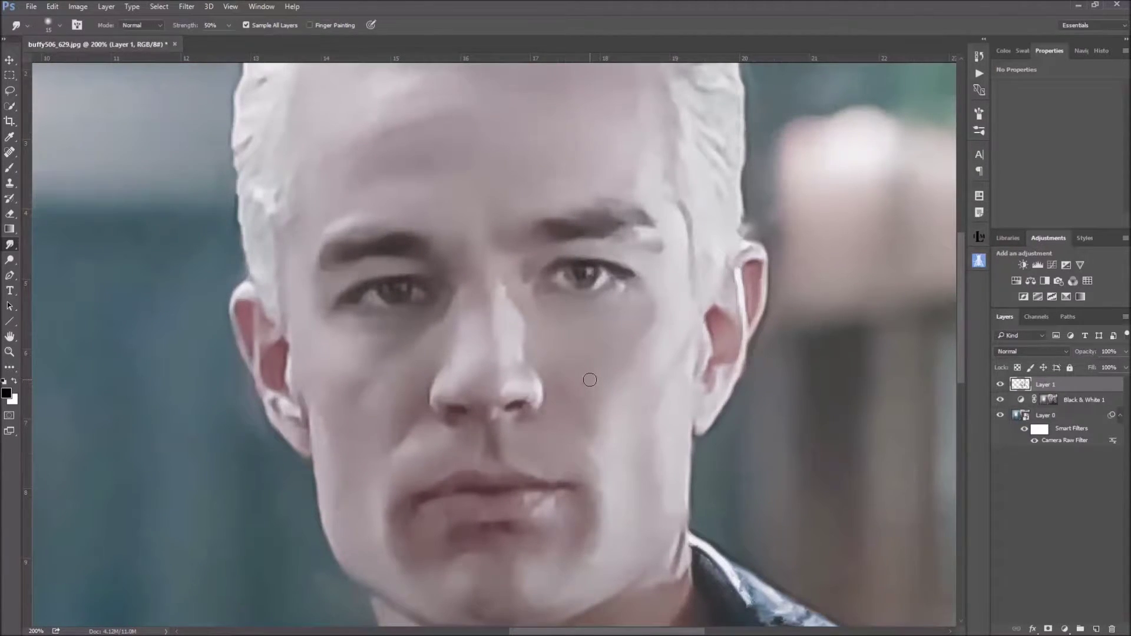
{"action": "key", "text": "bracketleft"}
{"action": "key", "text": "bracketleft"}
Rename the retouching layer from Layer 1 to 'smudge' in the Layers panel.
{"action": "scroll", "coordinate": [612, 440], "scroll_direction": "down", "scroll_amount": 2}
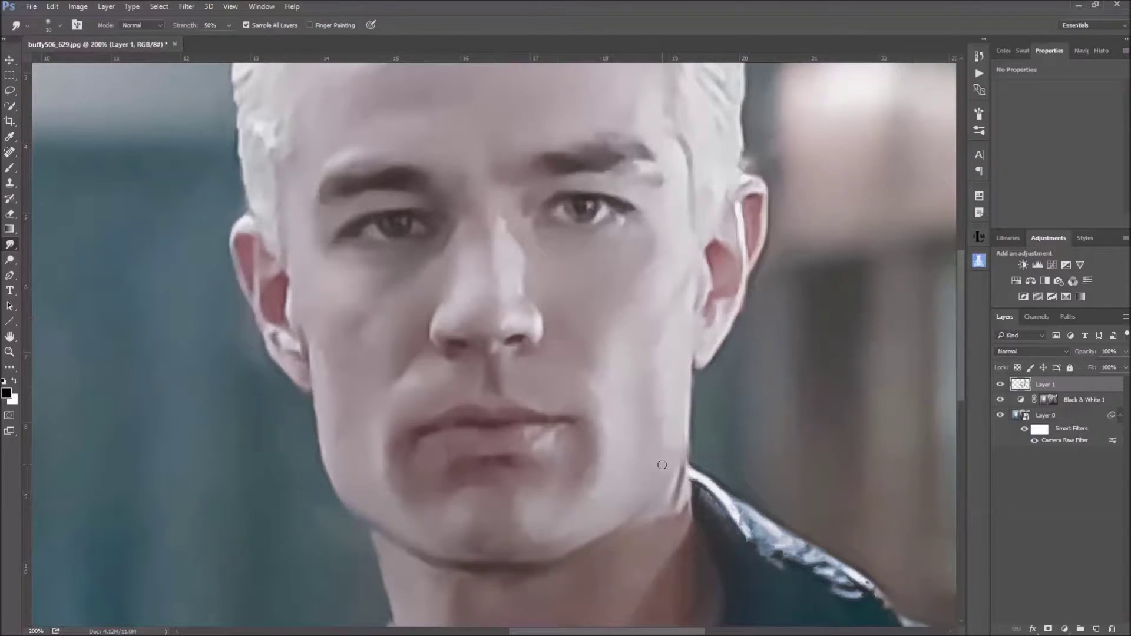
{"action": "scroll", "coordinate": [662, 465], "scroll_direction": "up", "scroll_amount": 5}
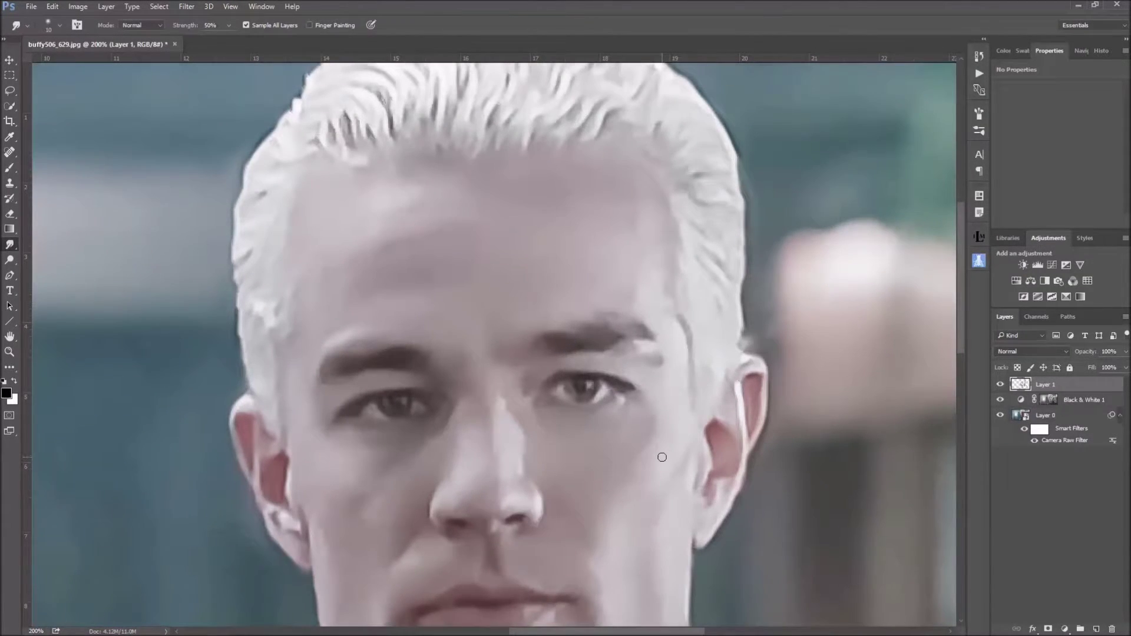
{"action": "scroll", "coordinate": [662, 457], "scroll_direction": "up", "scroll_amount": 2}
{"action": "scroll", "coordinate": [662, 457], "scroll_direction": "down", "scroll_amount": 3}
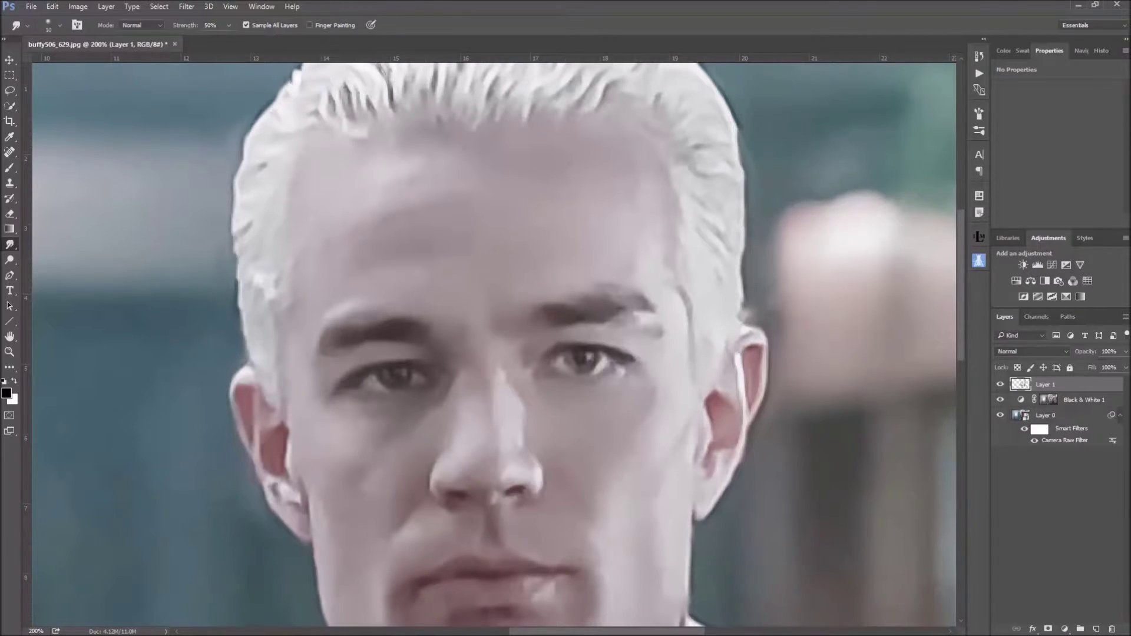
{"action": "double_click", "coordinate": [1047, 385]}
{"action": "type", "text": "sm"}
{"action": "key", "text": "Return"}
Zoom to 100%, fit the whole still on screen, and add a Hue/Saturation adjustment layer.
{"action": "left_click", "coordinate": [228, 7]}
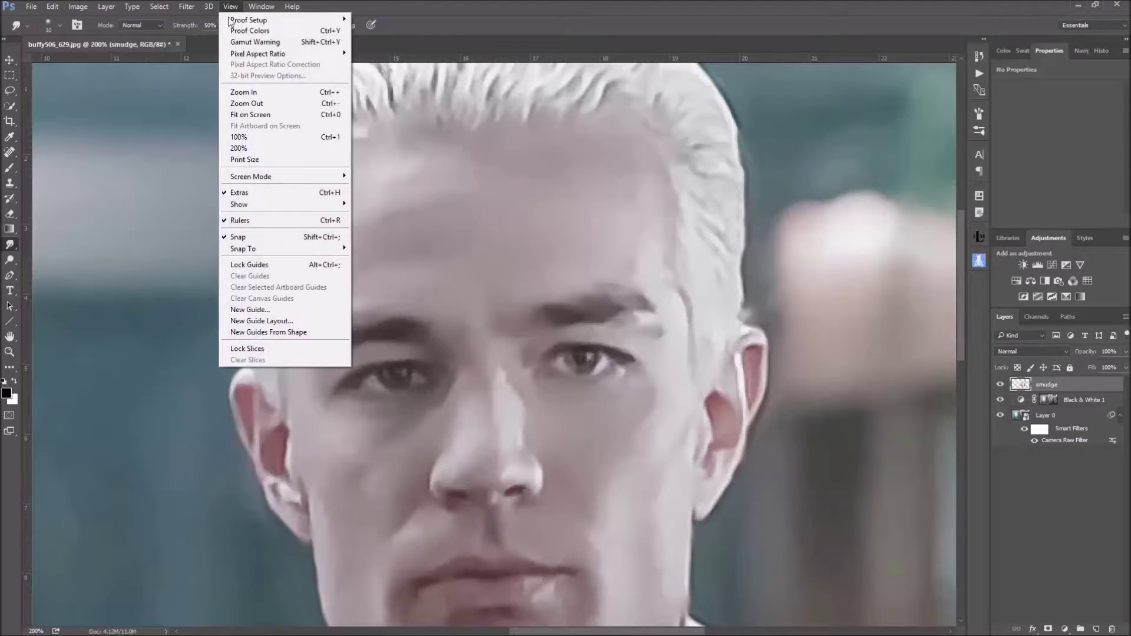
{"action": "left_click", "coordinate": [253, 137]}
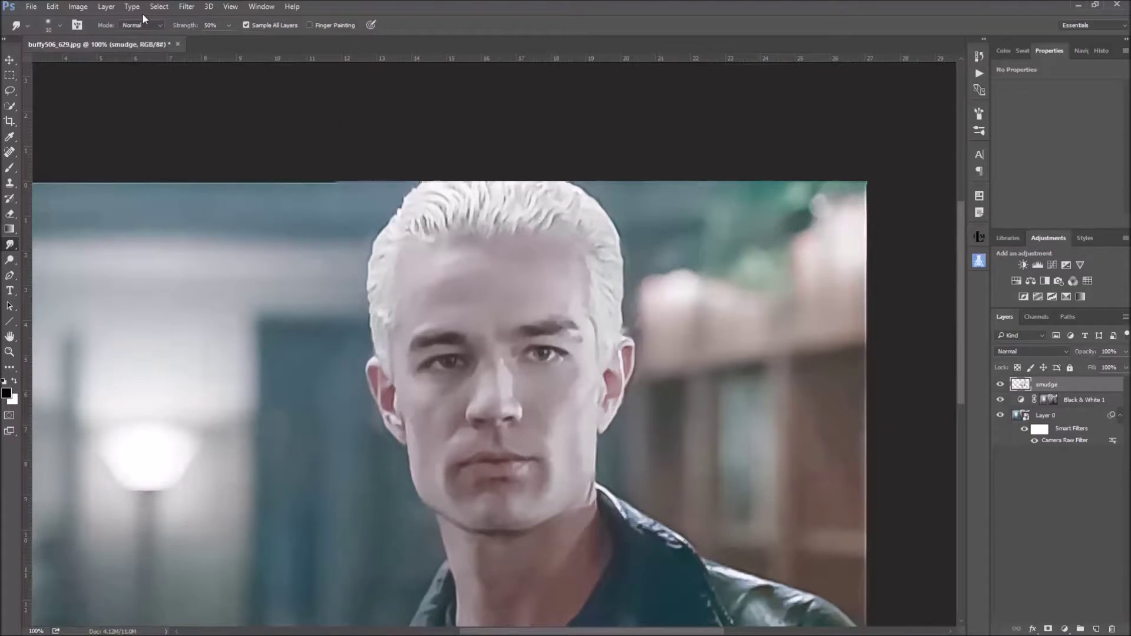
{"action": "left_click", "coordinate": [230, 6]}
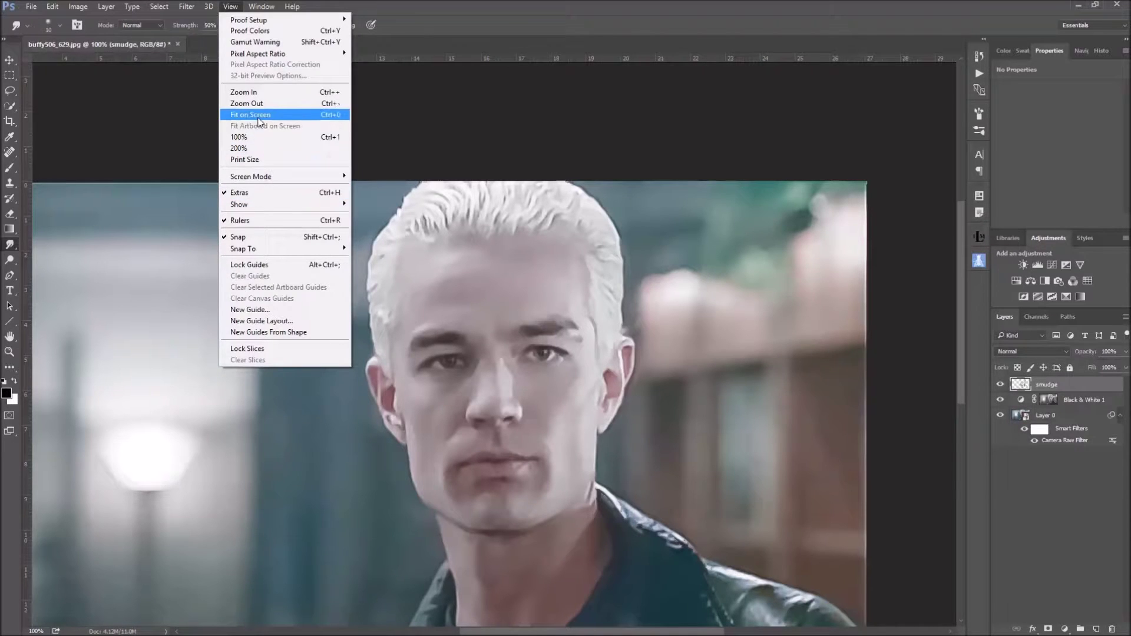
{"action": "left_click", "coordinate": [258, 115]}
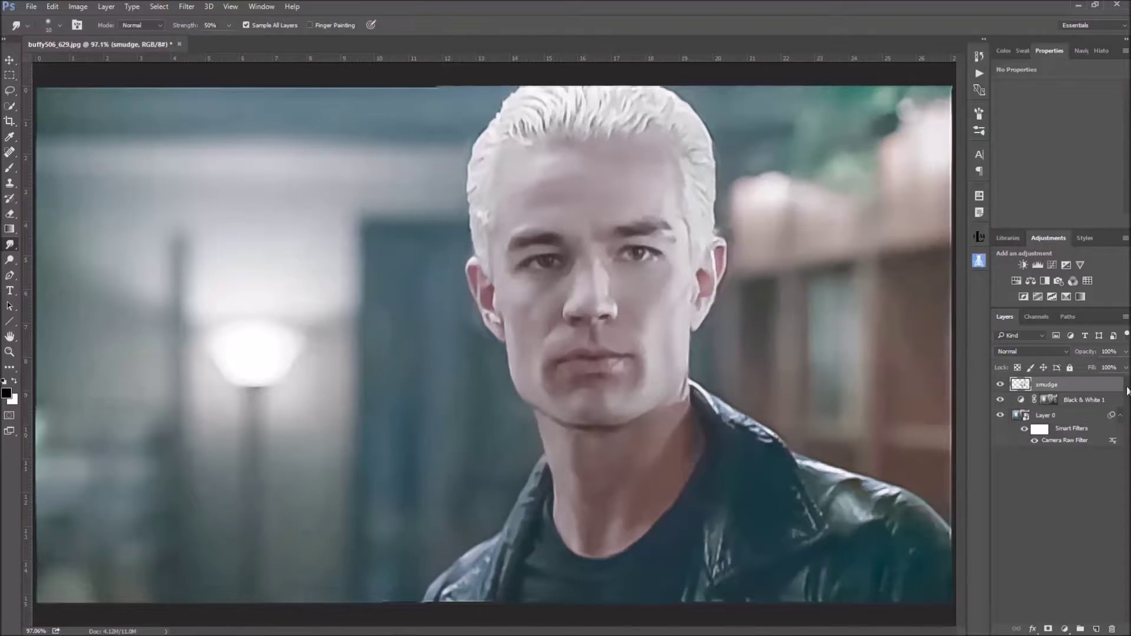
{"action": "left_click", "coordinate": [1016, 280]}
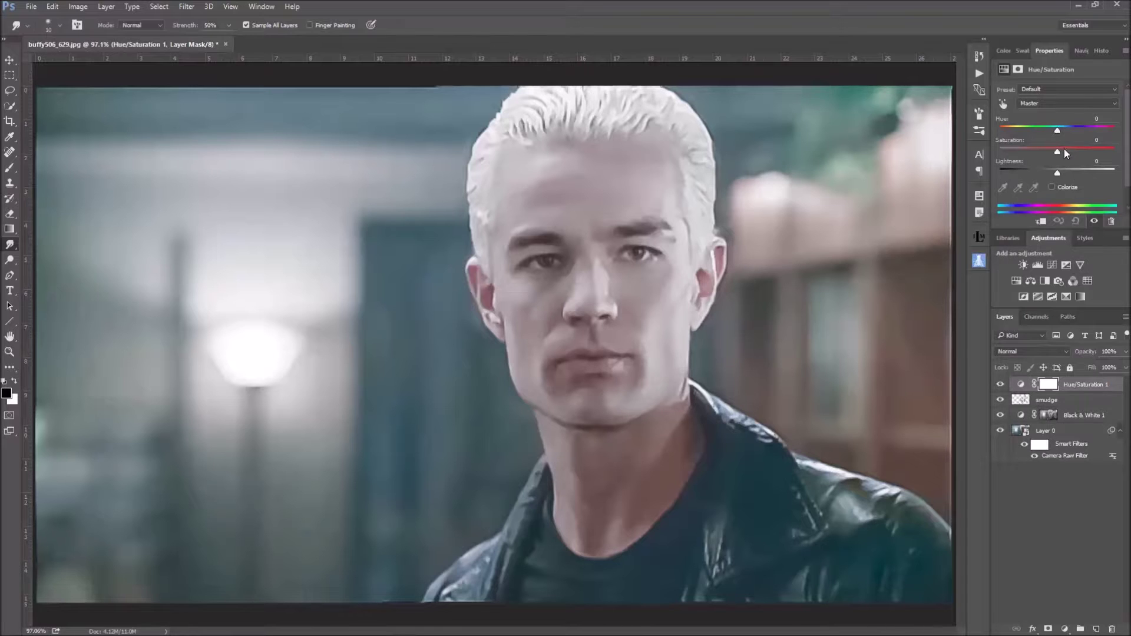
Set Hue/Saturation 1 to Hue +33 and Saturation +15, with Lightness slightly negative.
{"action": "left_click_drag", "start_coordinate": [1057, 130], "coordinate": [1072, 132]}
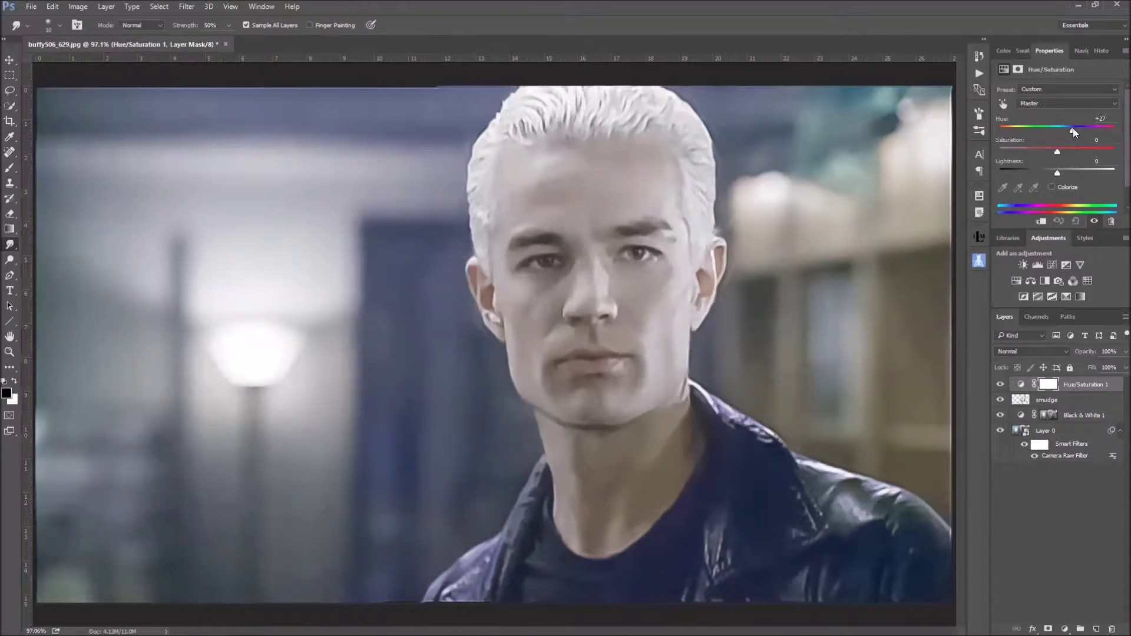
{"action": "left_click_drag", "start_coordinate": [1077, 129], "coordinate": [1078, 129]}
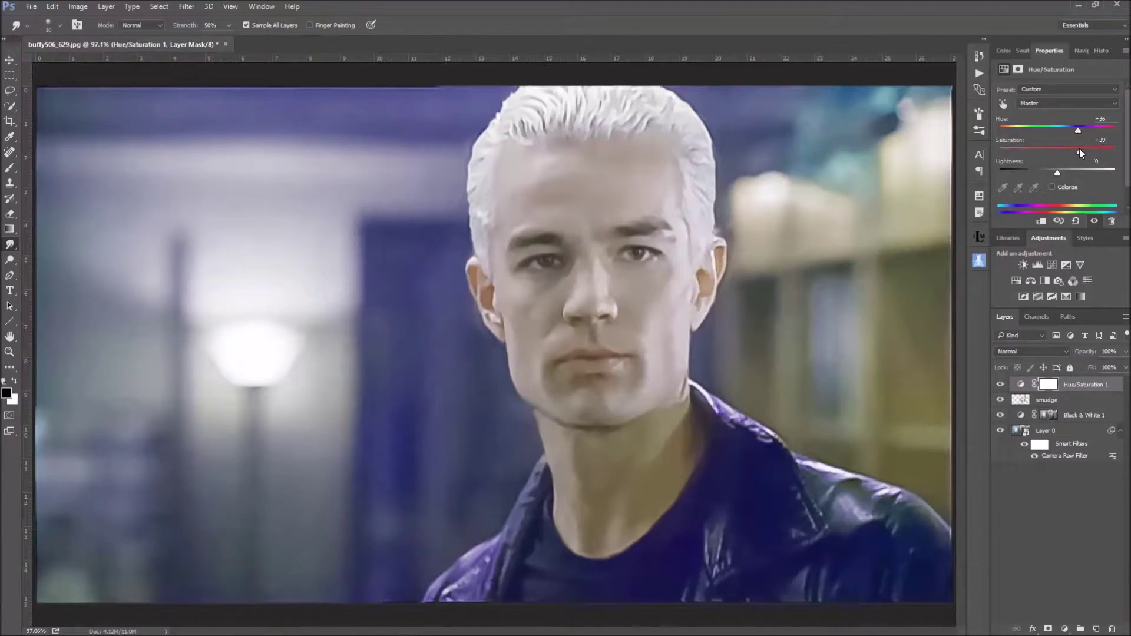
{"action": "left_click_drag", "start_coordinate": [1069, 149], "coordinate": [1065, 149]}
{"action": "left_click_drag", "start_coordinate": [1058, 171], "coordinate": [1052, 172]}
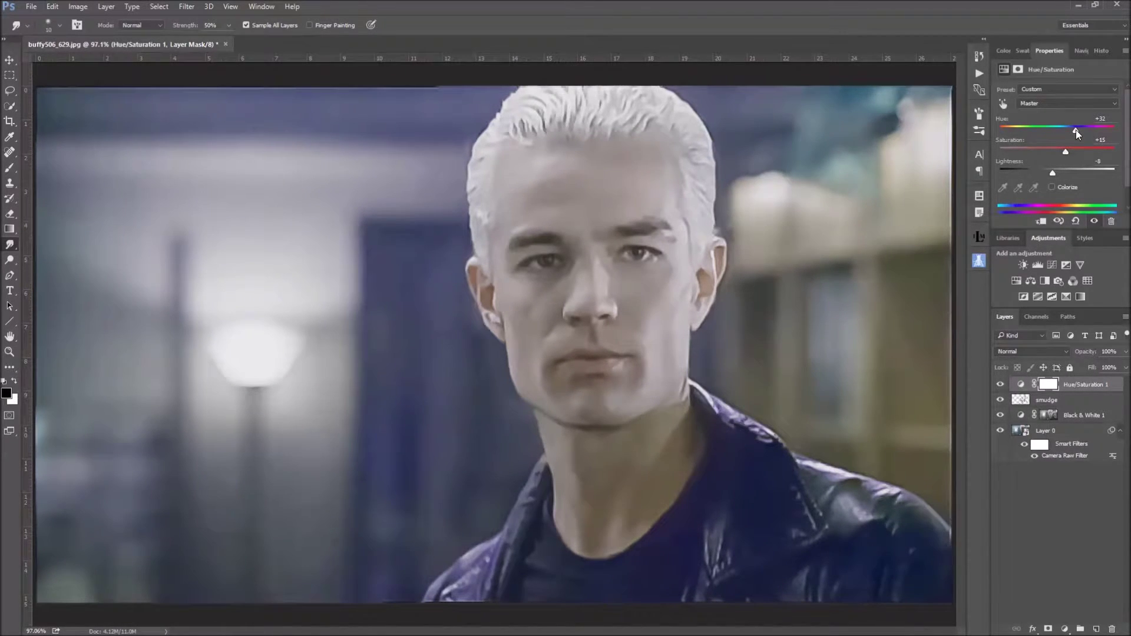
{"action": "left_click_drag", "start_coordinate": [1073, 129], "coordinate": [1076, 130]}
On a new empty layer, set the brush colour to the blue 2b418a.
{"action": "left_click", "coordinate": [1094, 629]}
{"action": "left_click", "coordinate": [10, 168]}
{"action": "left_click", "coordinate": [8, 393]}
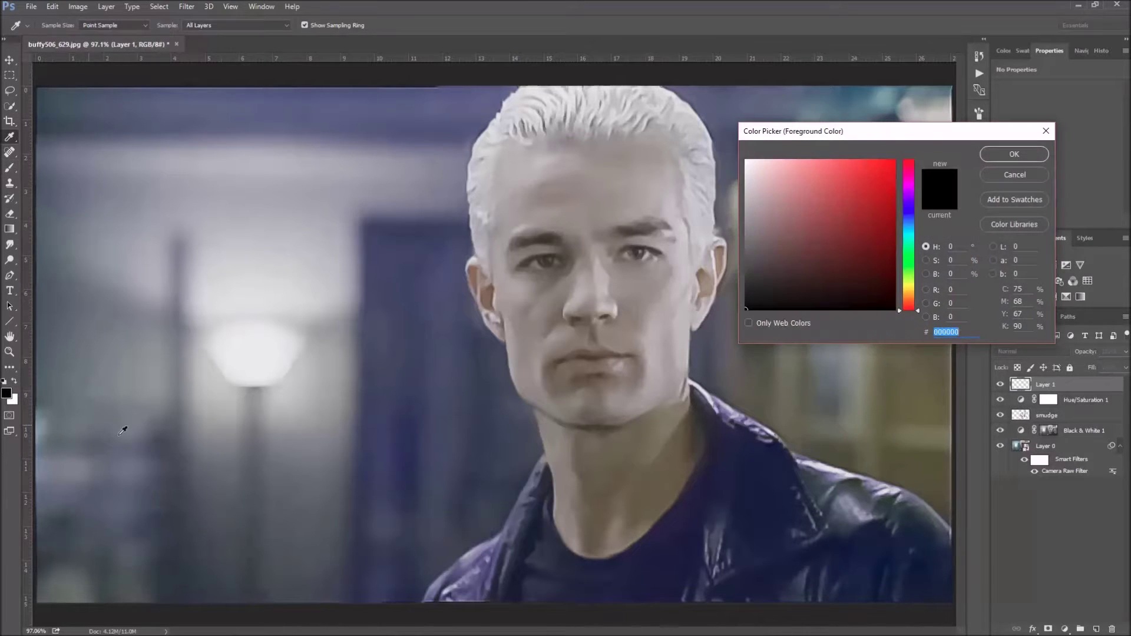
{"action": "left_click", "coordinate": [414, 413]}
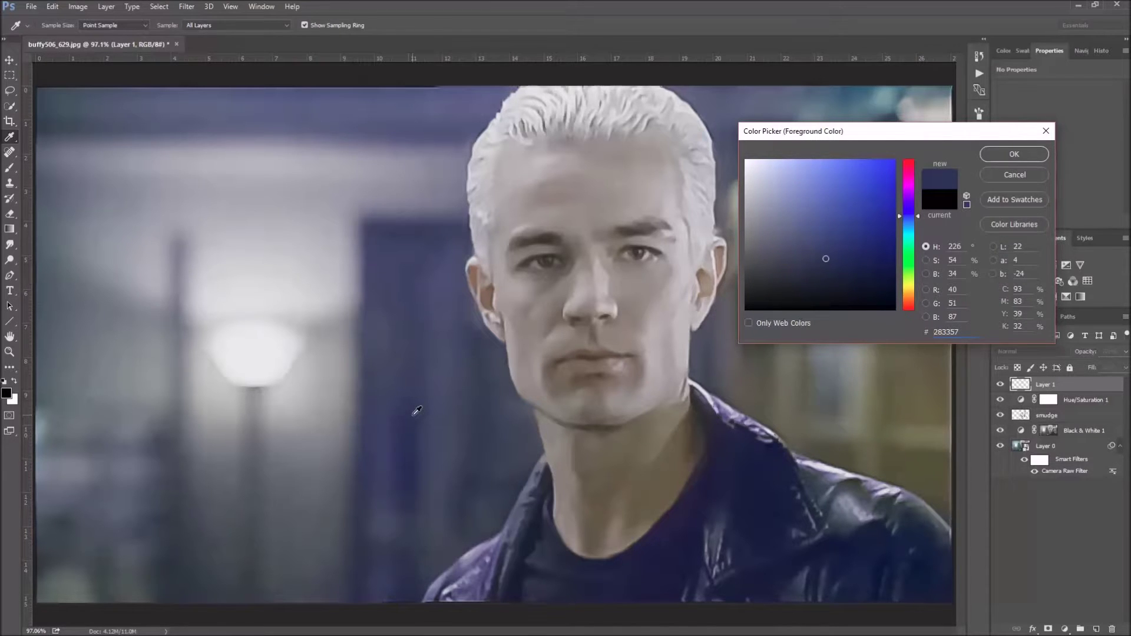
{"action": "left_click", "coordinate": [848, 228]}
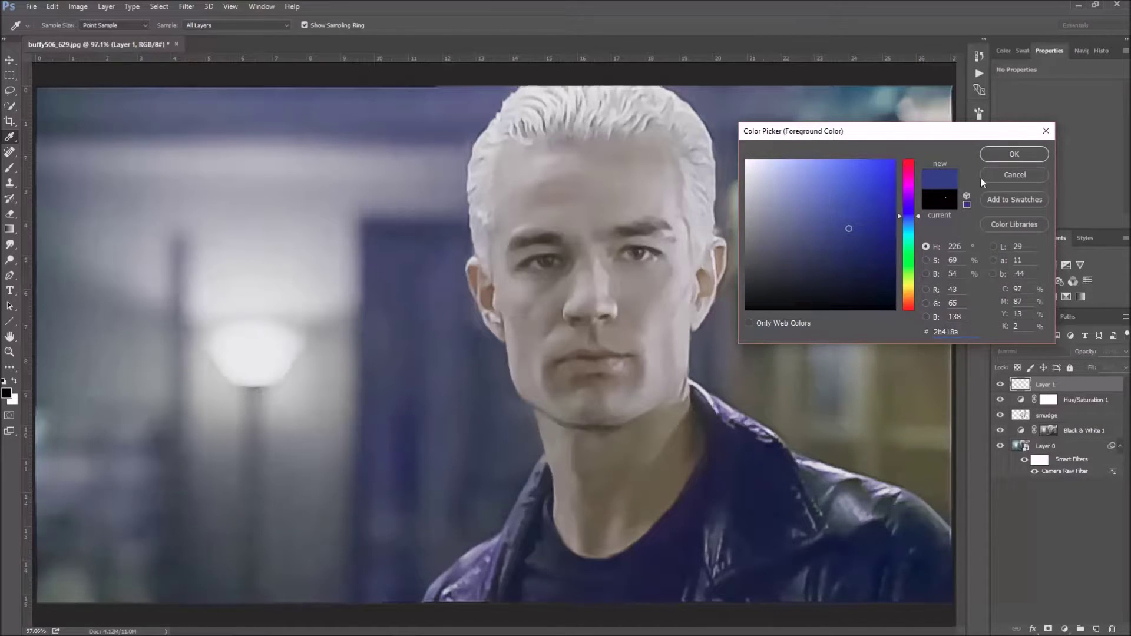
{"action": "left_click", "coordinate": [994, 156]}
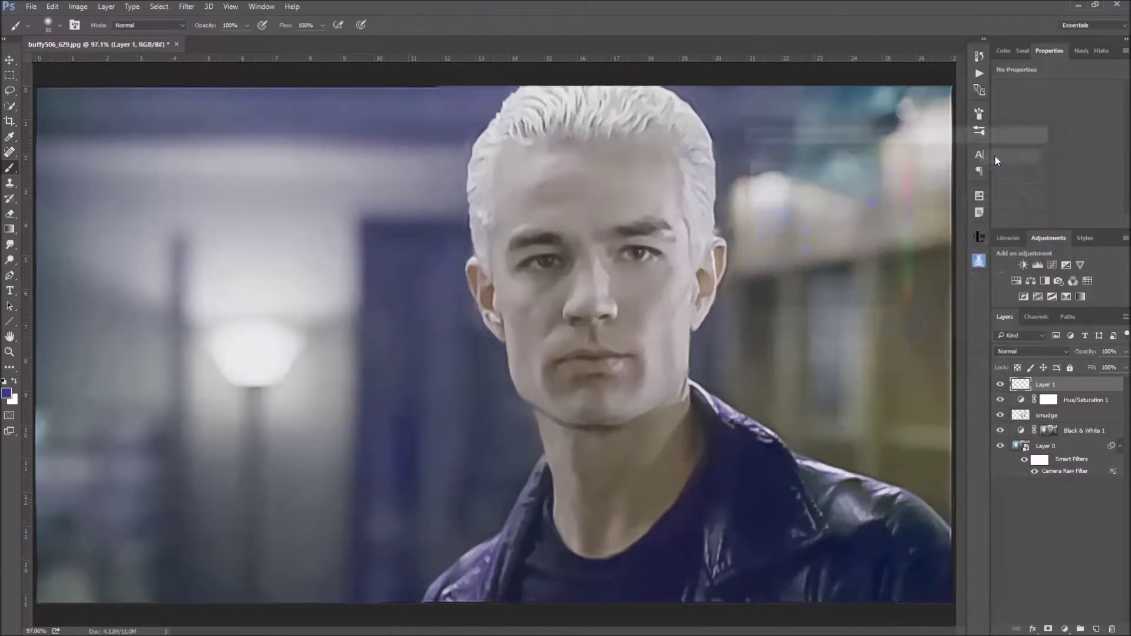
Zoom to 200% and paint blue over both irises with a small brush.
{"action": "left_click", "coordinate": [235, 9]}
{"action": "left_click", "coordinate": [241, 148]}
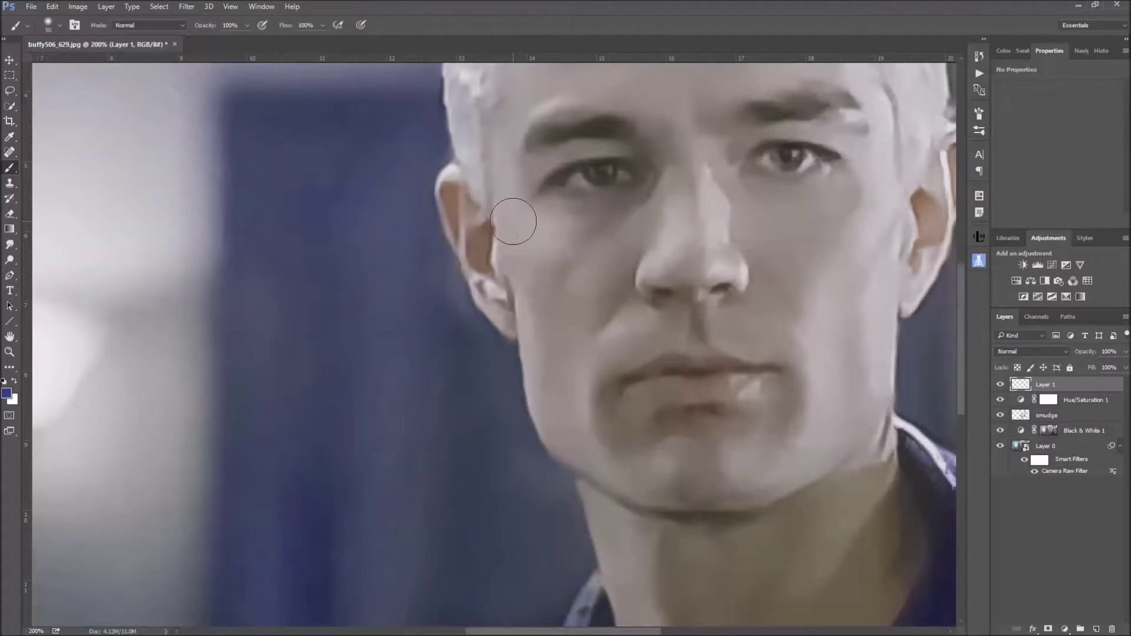
{"action": "key", "text": "bracketleft"}
{"action": "key", "text": "bracketleft"}
{"action": "key", "text": "bracketleft"}
{"action": "key", "text": "bracketleft"}
{"action": "key", "text": "bracketleft"}
{"action": "key", "text": "bracketleft"}
{"action": "mouse_move", "coordinate": [589, 171]}
{"action": "left_mouse_down"}
{"action": "mouse_move", "coordinate": [639, 180]}
{"action": "mouse_move", "coordinate": [589, 170]}
{"action": "left_mouse_up"}
{"action": "mouse_move", "coordinate": [774, 154]}
{"action": "left_mouse_down"}
{"action": "mouse_move", "coordinate": [788, 168]}
{"action": "mouse_move", "coordinate": [805, 153]}
{"action": "left_mouse_up"}
{"action": "key", "text": "bracketleft"}
{"action": "key", "text": "bracketleft"}
{"action": "key", "text": "bracketleft"}
Blend the blue paint layer as Color at 24% opacity and fit the image on screen.
{"action": "left_click", "coordinate": [1048, 351]}
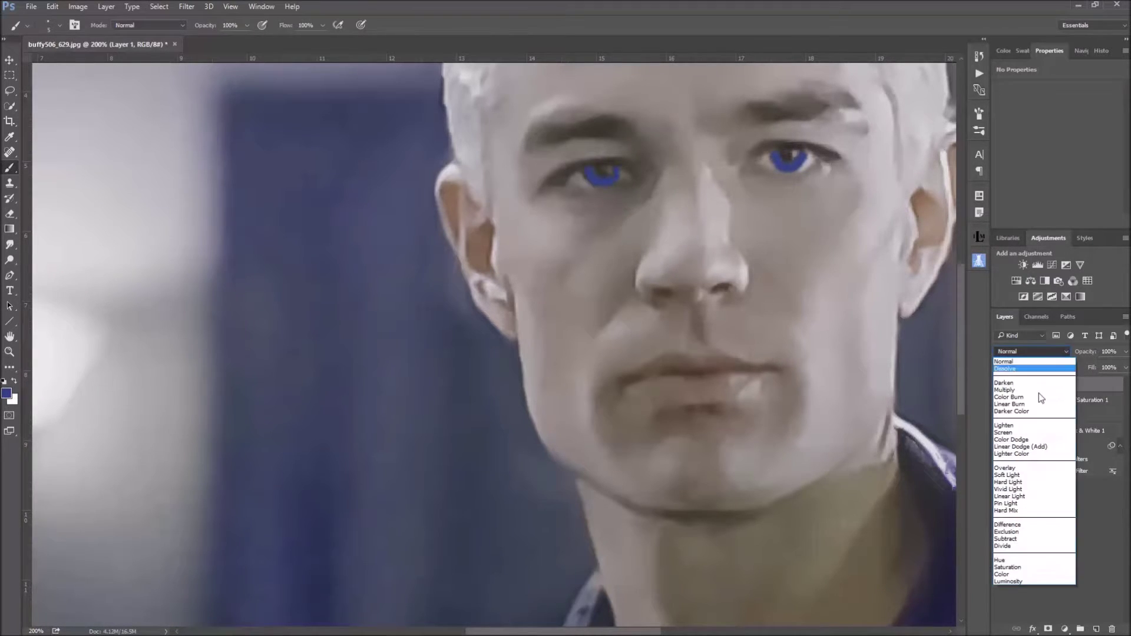
{"action": "left_click", "coordinate": [1024, 573]}
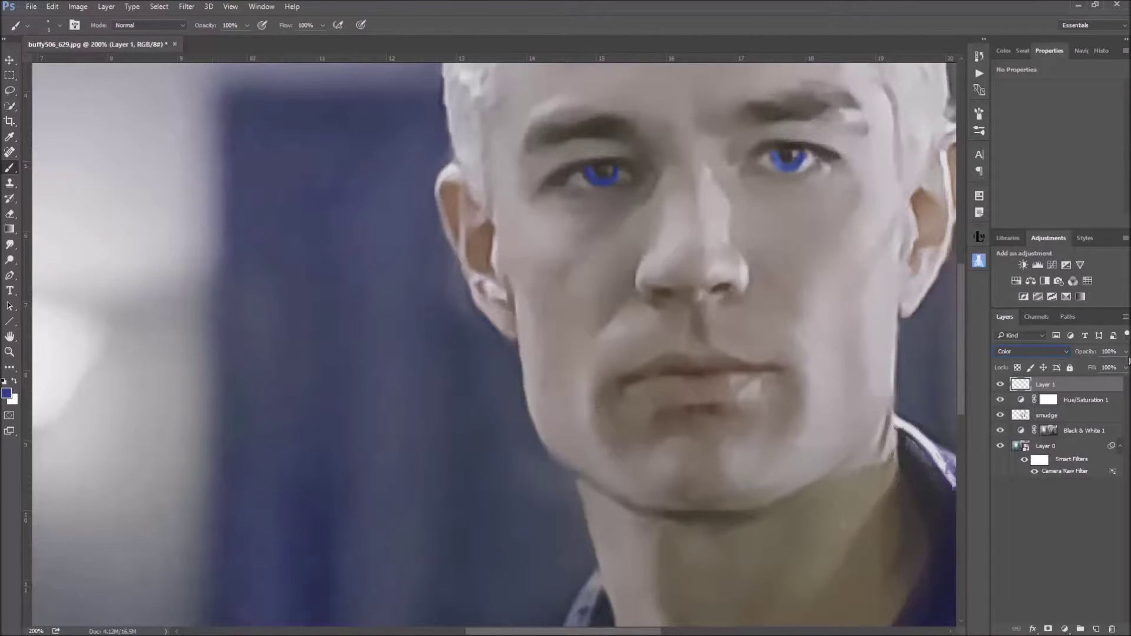
{"action": "left_click", "coordinate": [1127, 352]}
{"action": "left_click", "coordinate": [235, 8]}
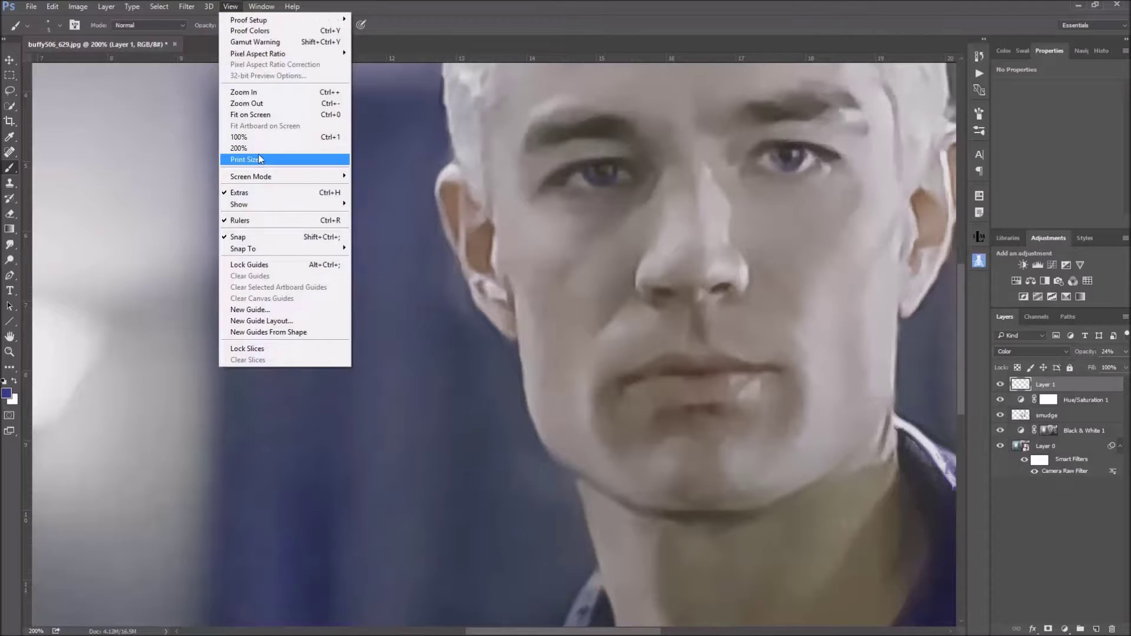
{"action": "left_click", "coordinate": [251, 115]}
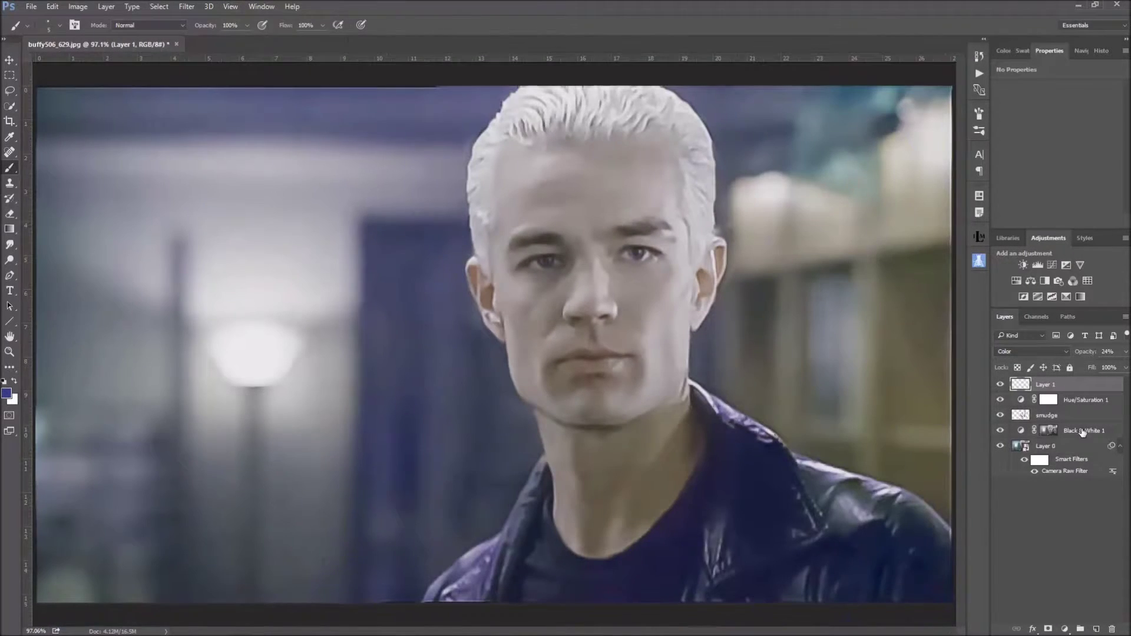
Rename the layer 'iris' and add a new empty layer above it.
{"action": "double_click", "coordinate": [1054, 386]}
{"action": "type", "text": "iris"}
{"action": "left_click", "coordinate": [1103, 387]}
{"action": "left_click", "coordinate": [1097, 629]}
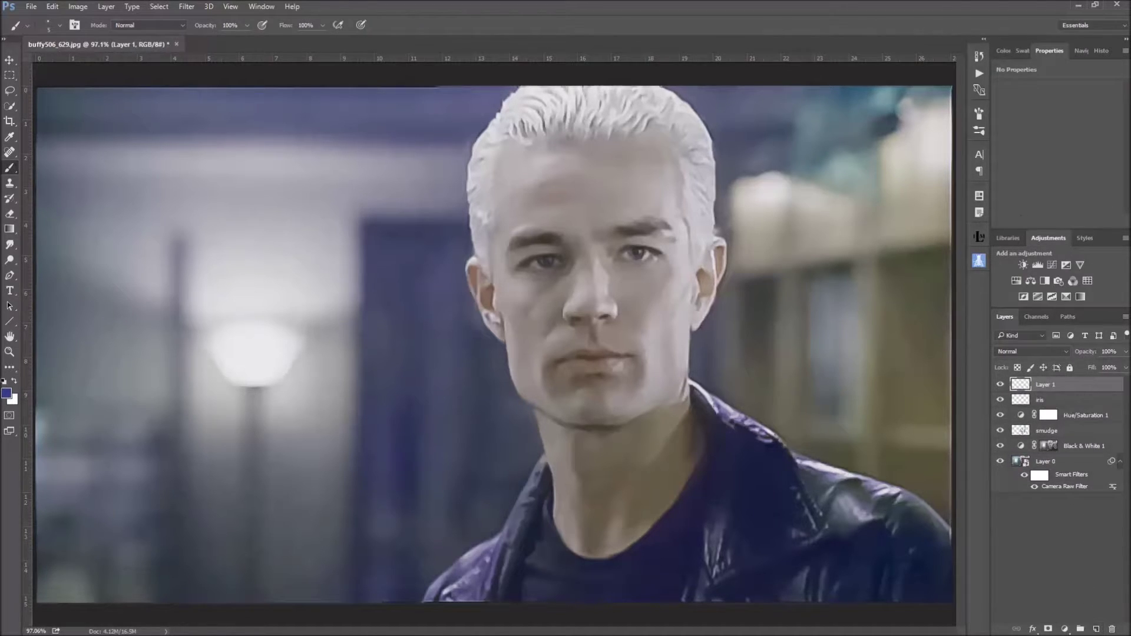
At 100% zoom, sharpen both irises with a small Sharpen tool brush.
{"action": "left_click", "coordinate": [230, 7]}
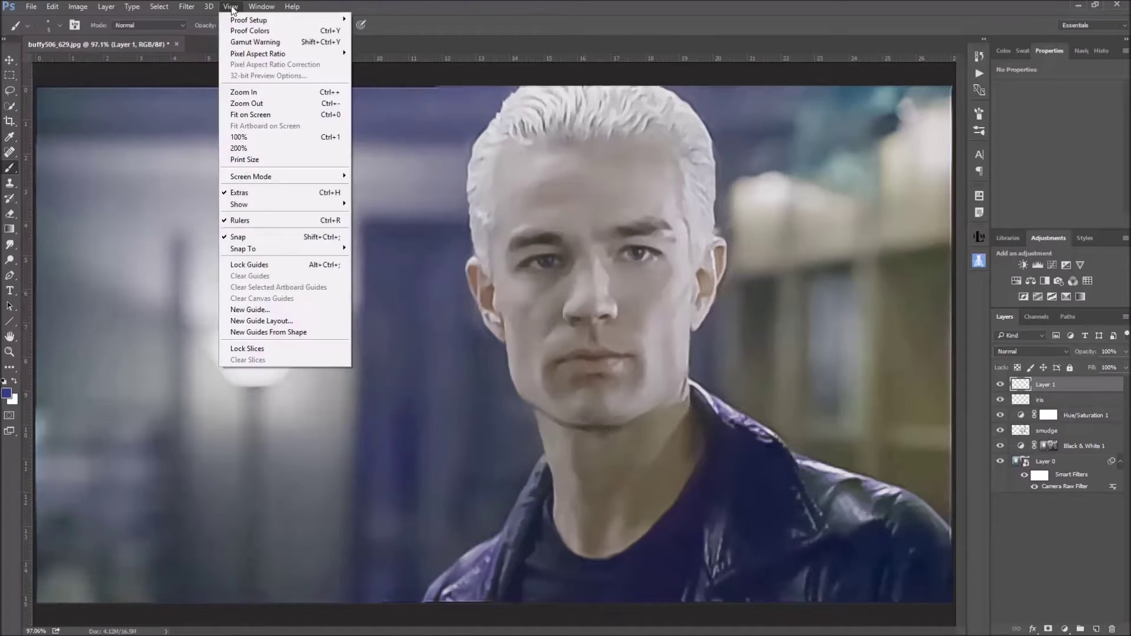
{"action": "left_click", "coordinate": [238, 138]}
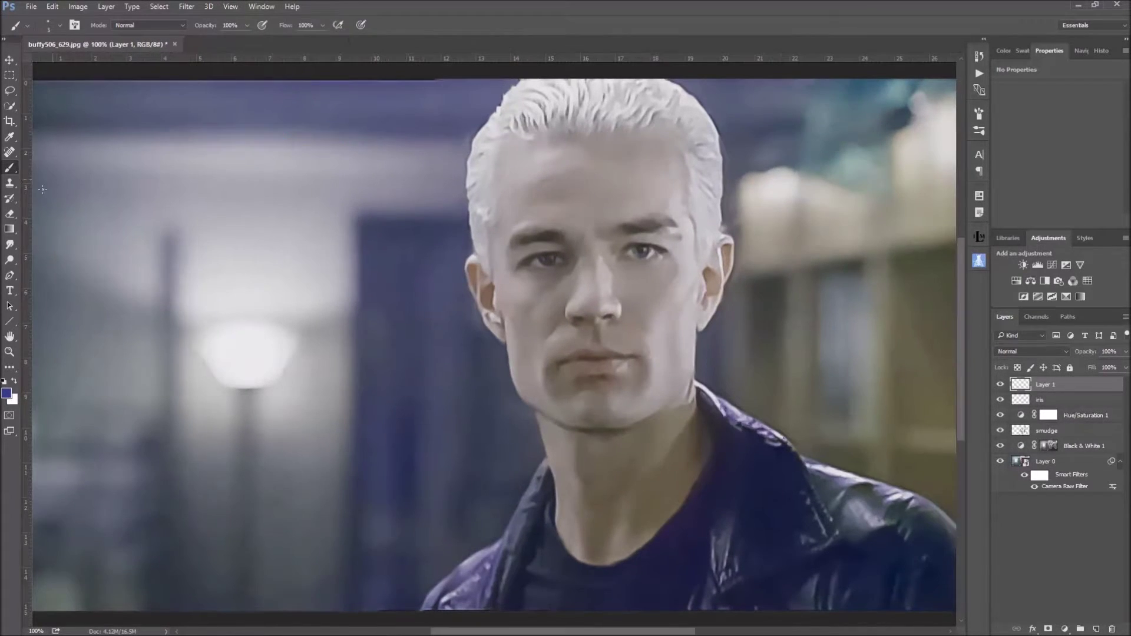
{"action": "left_click", "coordinate": [10, 244]}
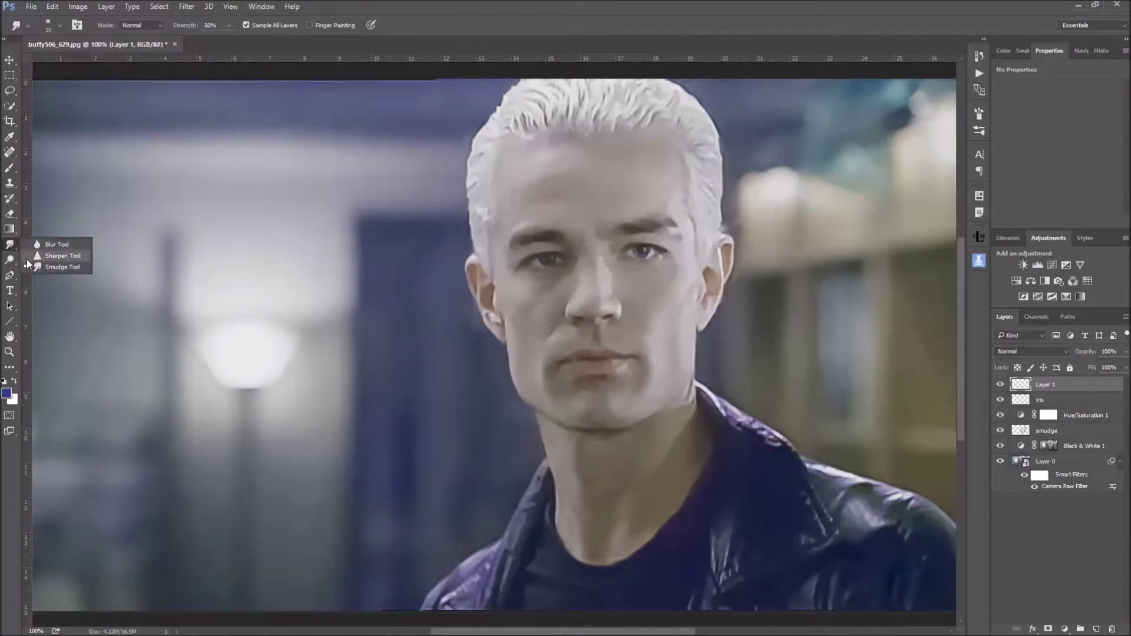
{"action": "left_click", "coordinate": [58, 254]}
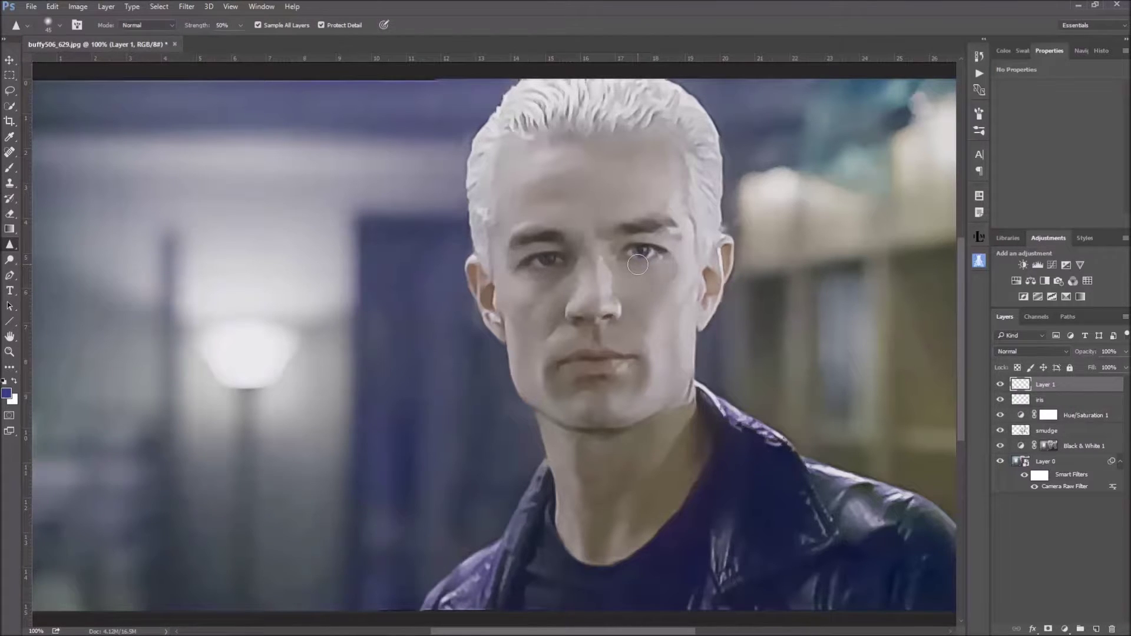
{"action": "key", "text": "bracketleft"}
{"action": "key", "text": "bracketleft"}
{"action": "mouse_move", "coordinate": [637, 251]}
{"action": "left_mouse_down"}
{"action": "mouse_move", "coordinate": [647, 250]}
{"action": "mouse_move", "coordinate": [627, 257]}
{"action": "mouse_move", "coordinate": [650, 259]}
{"action": "left_mouse_up"}
{"action": "mouse_move", "coordinate": [550, 263]}
{"action": "left_mouse_down"}
{"action": "mouse_move", "coordinate": [530, 267]}
{"action": "mouse_move", "coordinate": [573, 265]}
{"action": "mouse_move", "coordinate": [524, 261]}
{"action": "mouse_move", "coordinate": [547, 259]}
{"action": "left_mouse_up"}
Rename the top layer to 'sharpen eyes'.
{"action": "double_click", "coordinate": [1056, 386]}
{"action": "type", "text": "sharpen eye"}
{"action": "left_click", "coordinate": [1092, 390]}
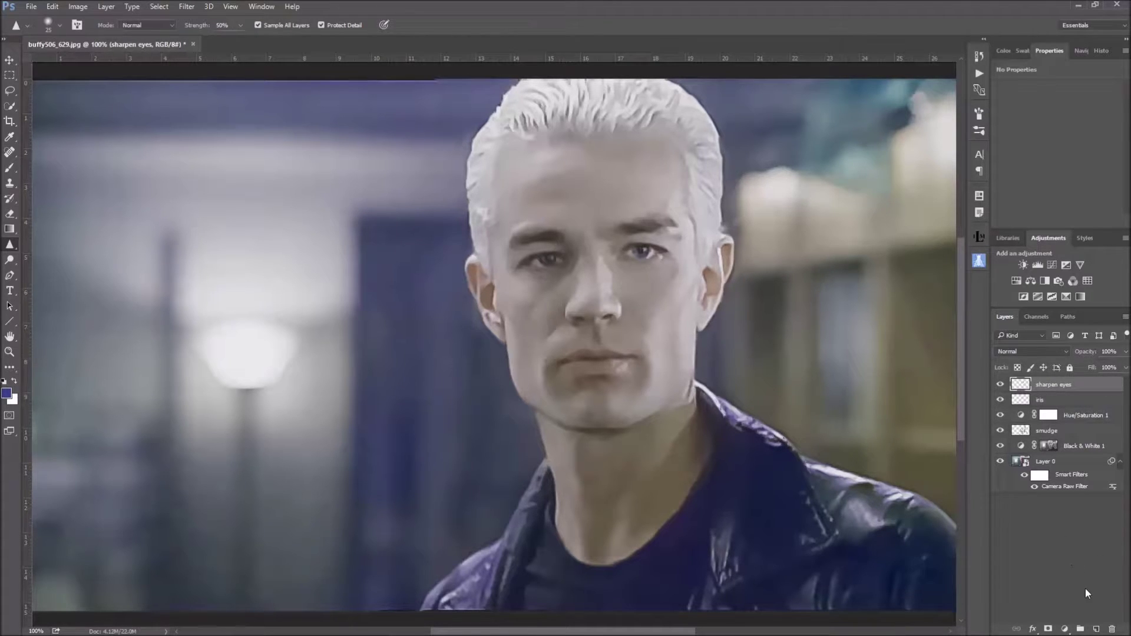
Add a new layer, zoom to 200% on the face, and take the Brush tool.
{"action": "left_click", "coordinate": [1096, 629]}
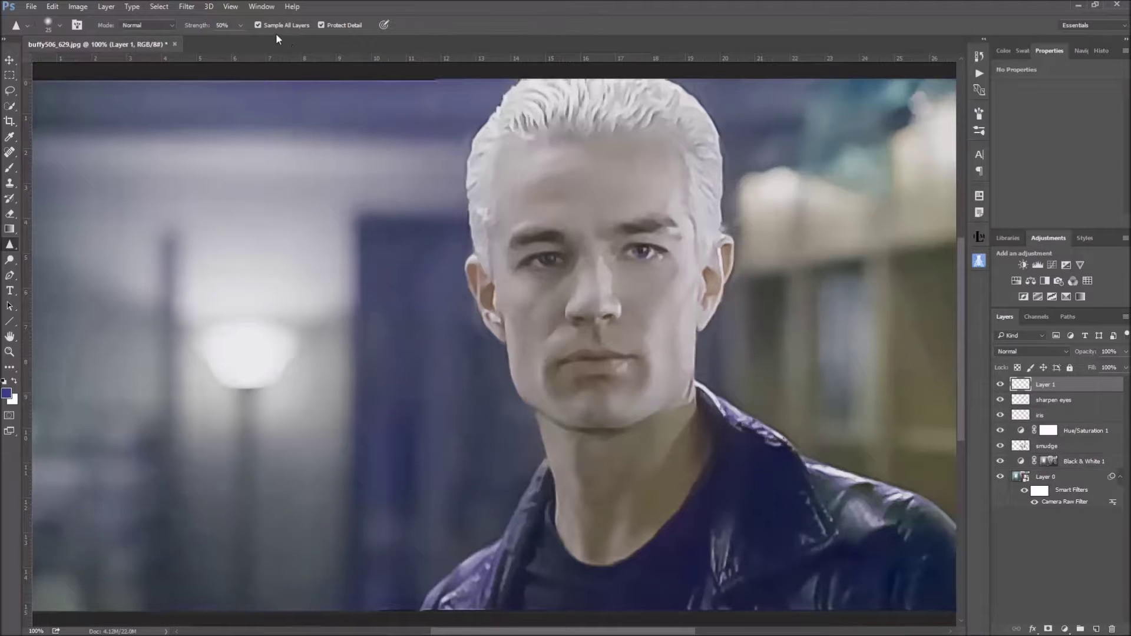
{"action": "left_click", "coordinate": [230, 7]}
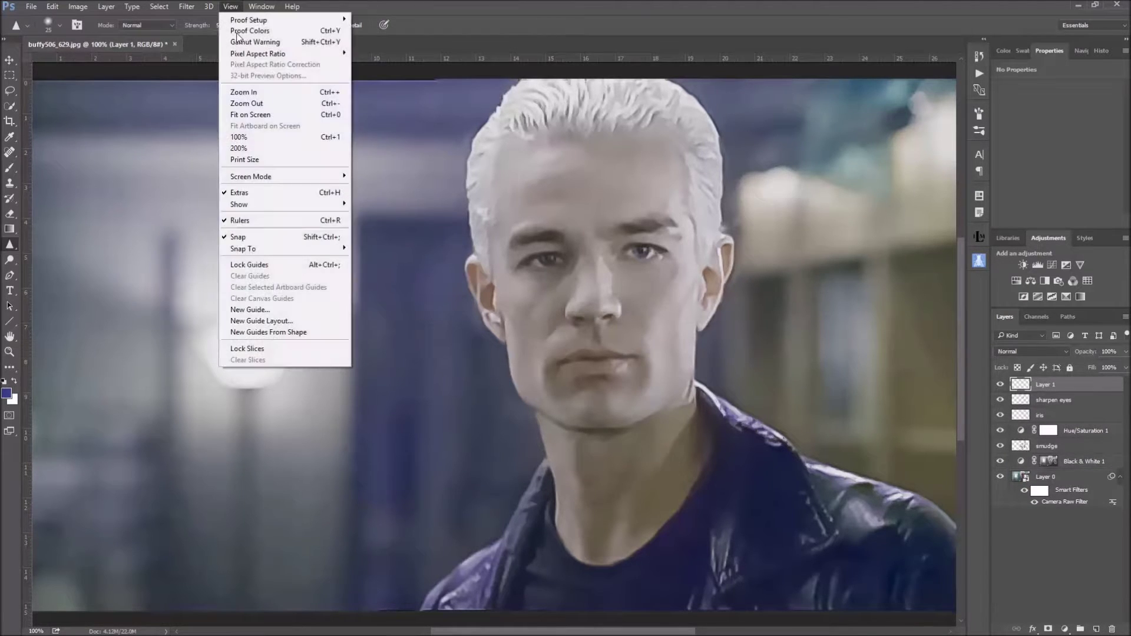
{"action": "left_click", "coordinate": [241, 149]}
{"action": "left_click", "coordinate": [10, 167]}
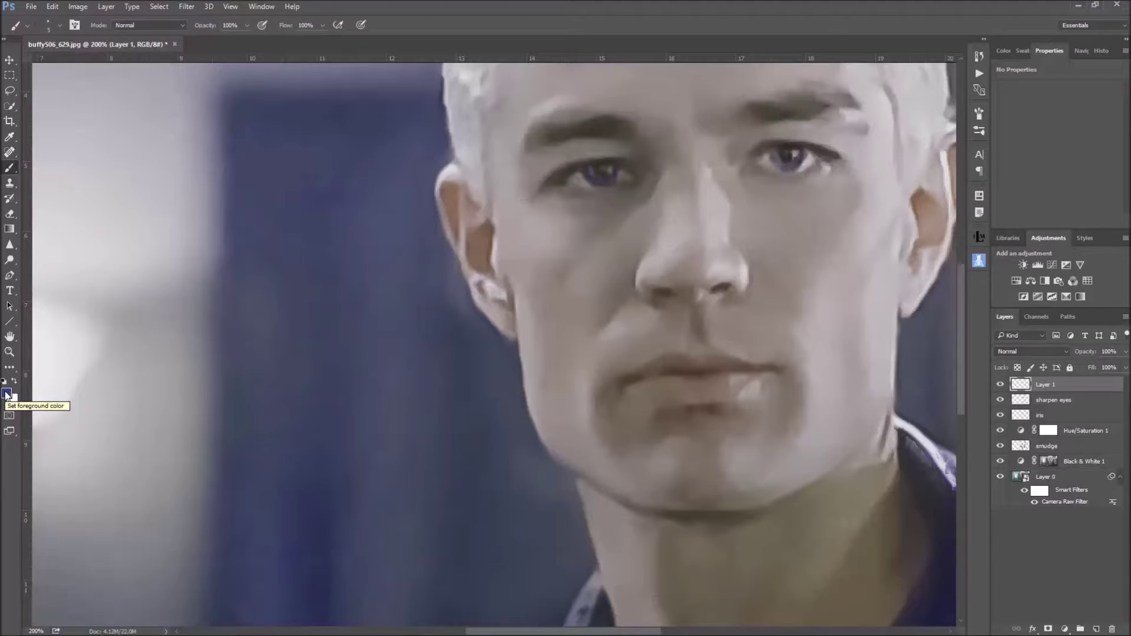
Set the foreground colour to the reddish coral bf7a61.
{"action": "left_click", "coordinate": [7, 394]}
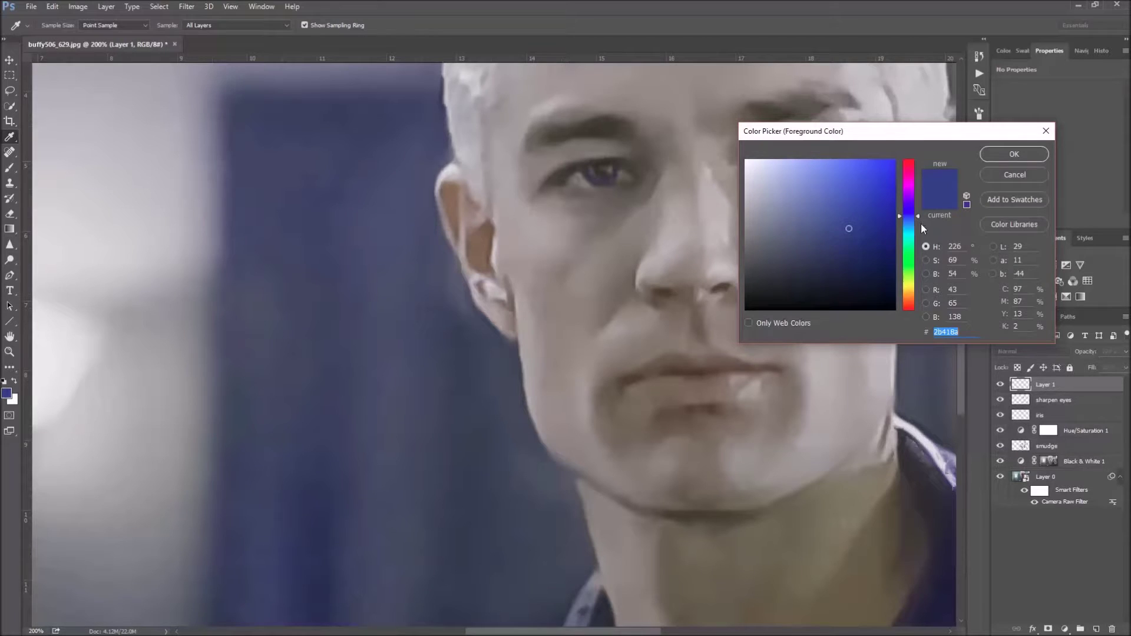
{"action": "left_click", "coordinate": [907, 172]}
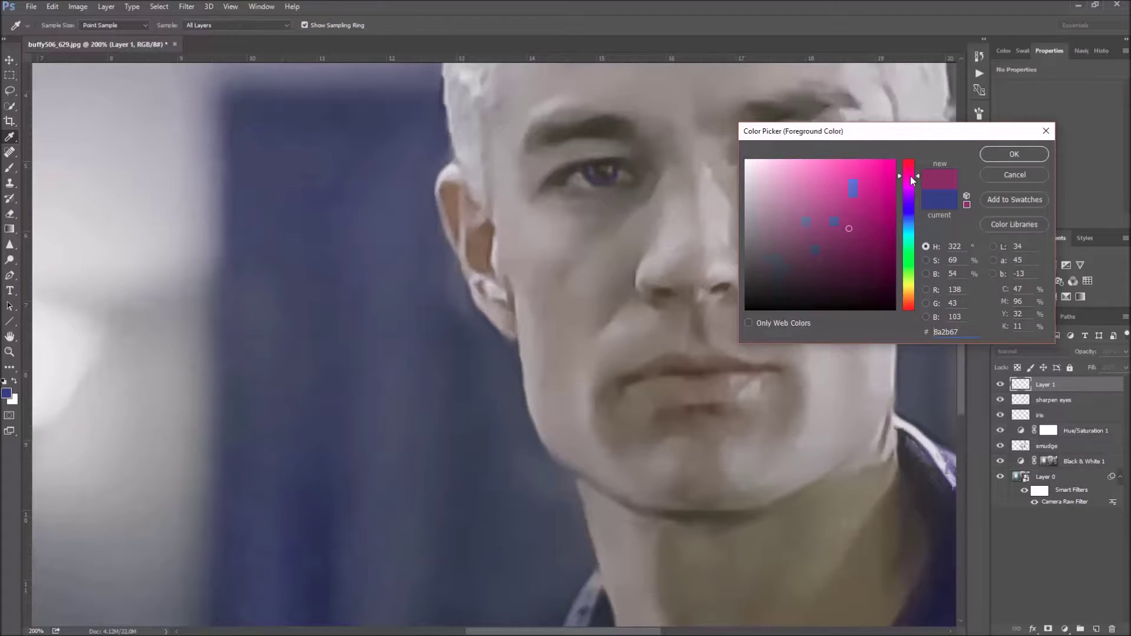
{"action": "left_click_drag", "start_coordinate": [903, 277], "coordinate": [907, 302]}
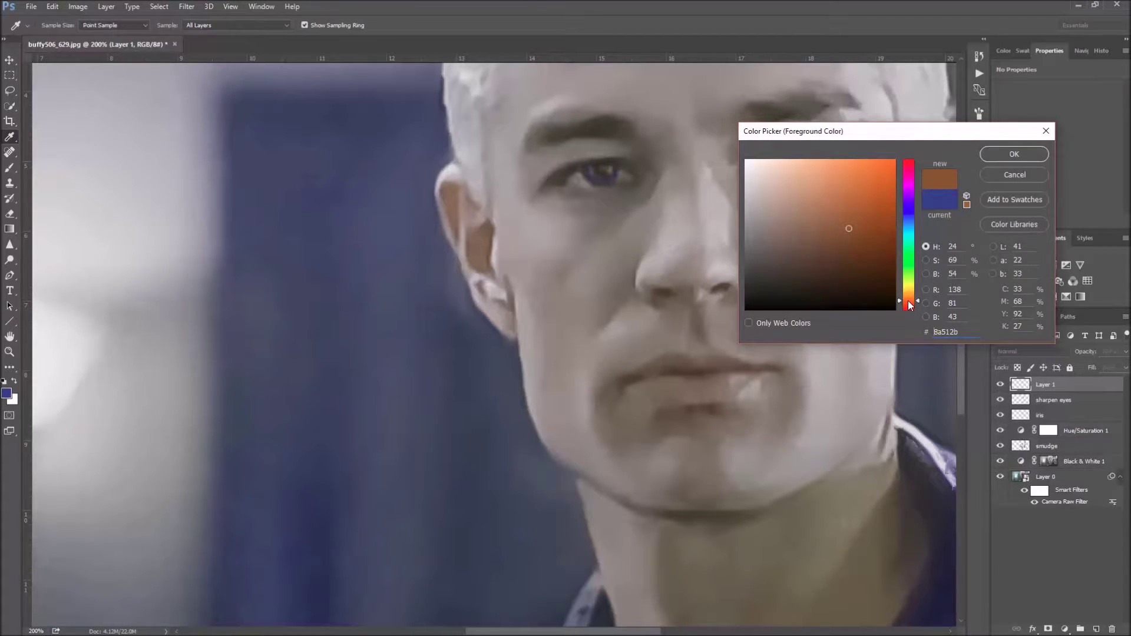
{"action": "left_click", "coordinate": [818, 197]}
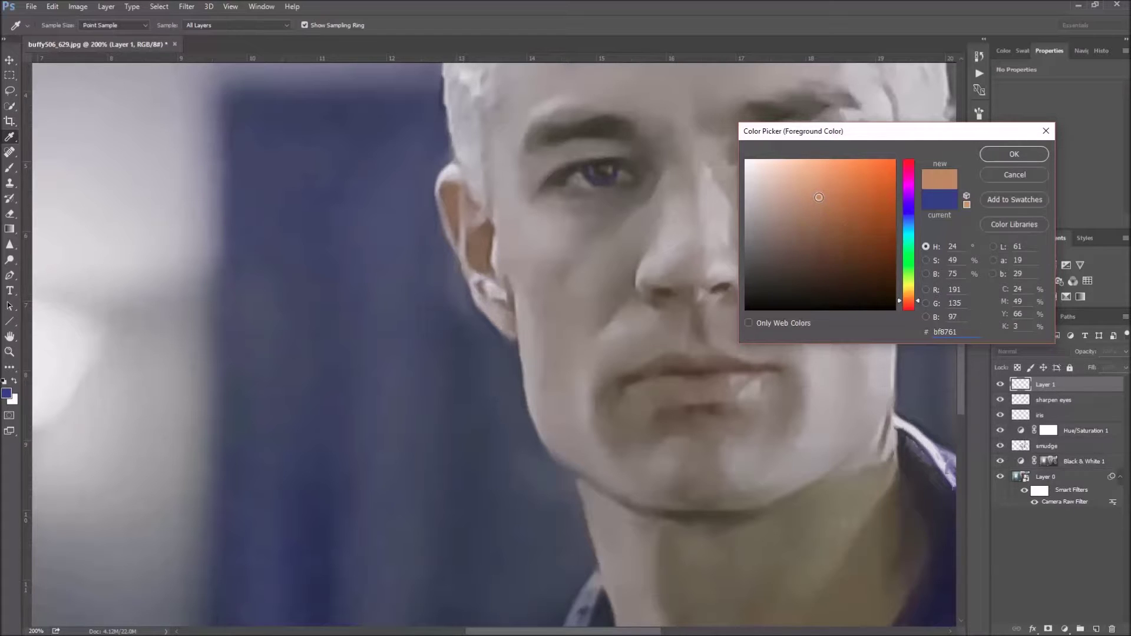
{"action": "left_click", "coordinate": [909, 305]}
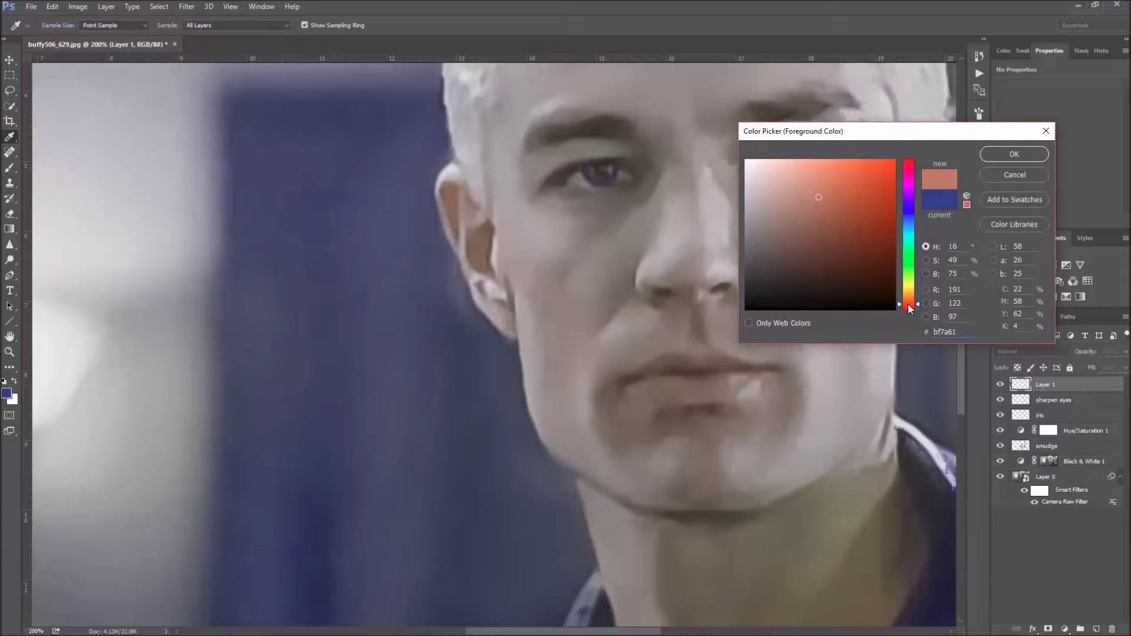
{"action": "left_click", "coordinate": [996, 154]}
{"action": "key", "text": "b"}
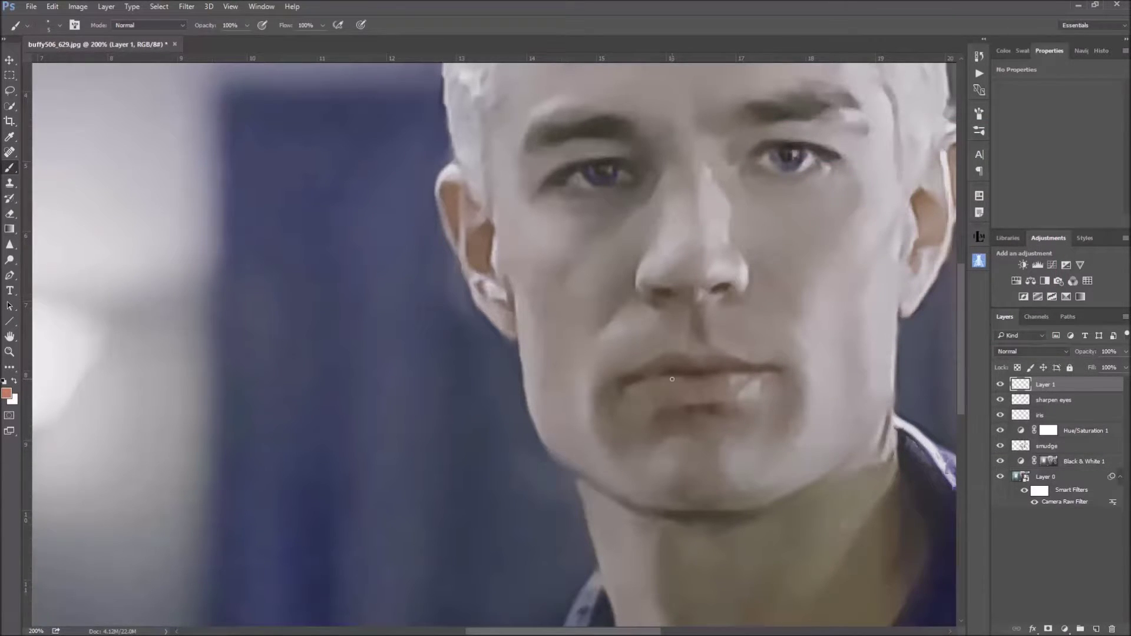
Paint coral over the upper and lower lips and both corners at brush size 15.
{"action": "key", "text": "bracketright"}
{"action": "key", "text": "bracketright"}
{"action": "key", "text": "bracketright"}
{"action": "key", "text": "bracketright"}
{"action": "key", "text": "bracketright"}
{"action": "key", "text": "bracketright"}
{"action": "key", "text": "bracketleft"}
{"action": "mouse_move", "coordinate": [645, 387]}
{"action": "left_mouse_down"}
{"action": "mouse_move", "coordinate": [741, 378]}
{"action": "mouse_move", "coordinate": [696, 397]}
{"action": "mouse_move", "coordinate": [633, 387]}
{"action": "mouse_move", "coordinate": [746, 375]}
{"action": "left_mouse_up"}
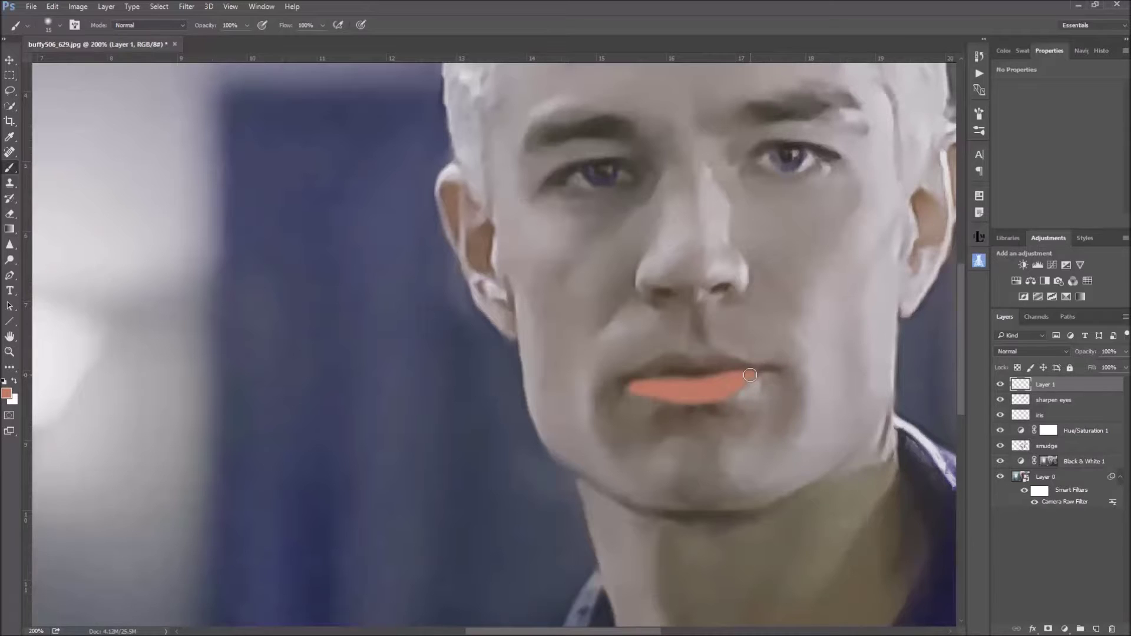
{"action": "mouse_move", "coordinate": [731, 362]}
{"action": "left_mouse_down"}
{"action": "mouse_move", "coordinate": [671, 357]}
{"action": "mouse_move", "coordinate": [622, 376]}
{"action": "mouse_move", "coordinate": [723, 371]}
{"action": "mouse_move", "coordinate": [662, 369]}
{"action": "mouse_move", "coordinate": [714, 368]}
{"action": "mouse_move", "coordinate": [683, 374]}
{"action": "mouse_move", "coordinate": [702, 375]}
{"action": "left_mouse_up"}
{"action": "key", "text": "bracketleft"}
{"action": "key", "text": "bracketleft"}
{"action": "key", "text": "bracketleft"}
{"action": "key", "text": "bracketleft"}
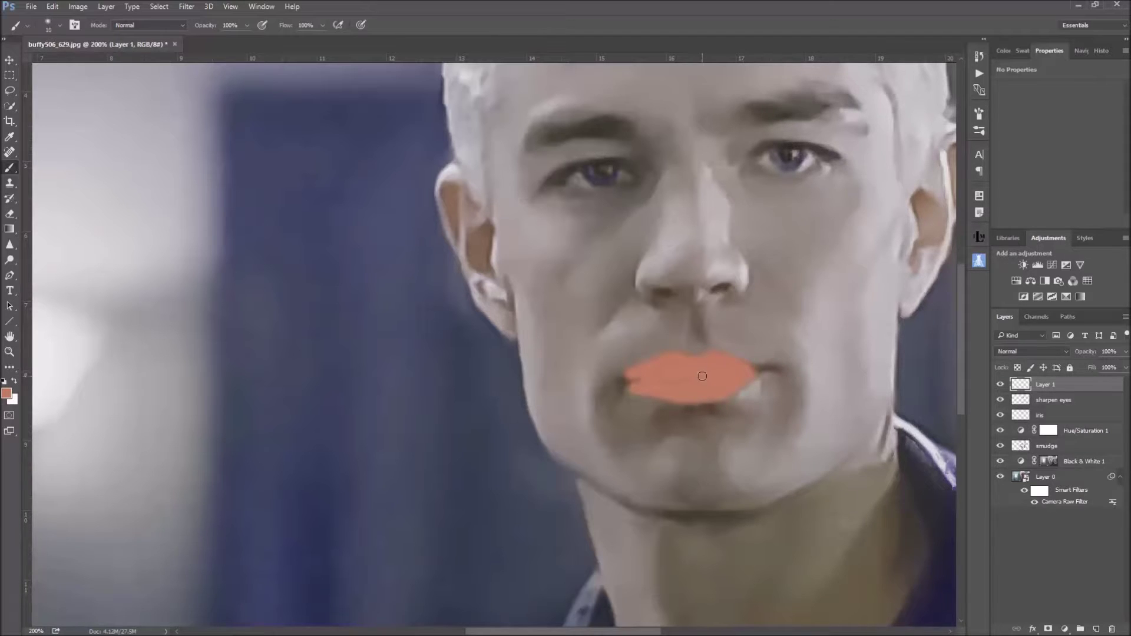
{"action": "left_click_drag", "start_coordinate": [751, 371], "coordinate": [761, 372]}
{"action": "left_click_drag", "start_coordinate": [631, 380], "coordinate": [637, 379]}
Set the lip layer's blend mode to Hue and name it 'lips'.
{"action": "left_click", "coordinate": [1031, 354]}
{"action": "left_click", "coordinate": [1017, 560]}
{"action": "left_click", "coordinate": [1001, 385]}
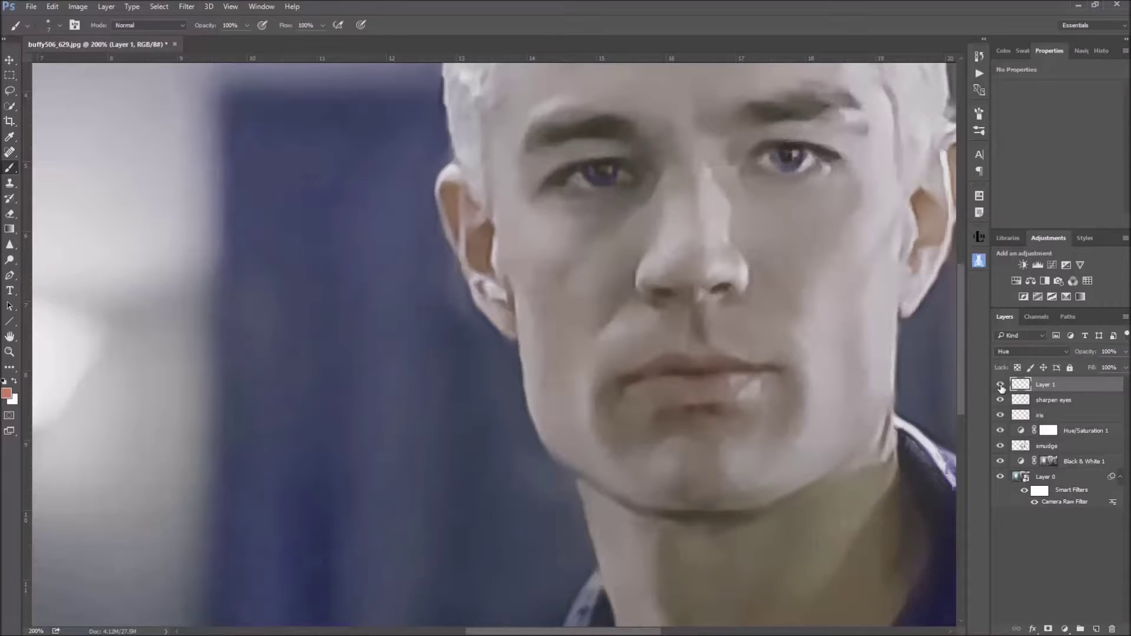
{"action": "double_click", "coordinate": [1046, 386]}
{"action": "key", "text": "BackSpace"}
{"action": "key", "text": "Return"}
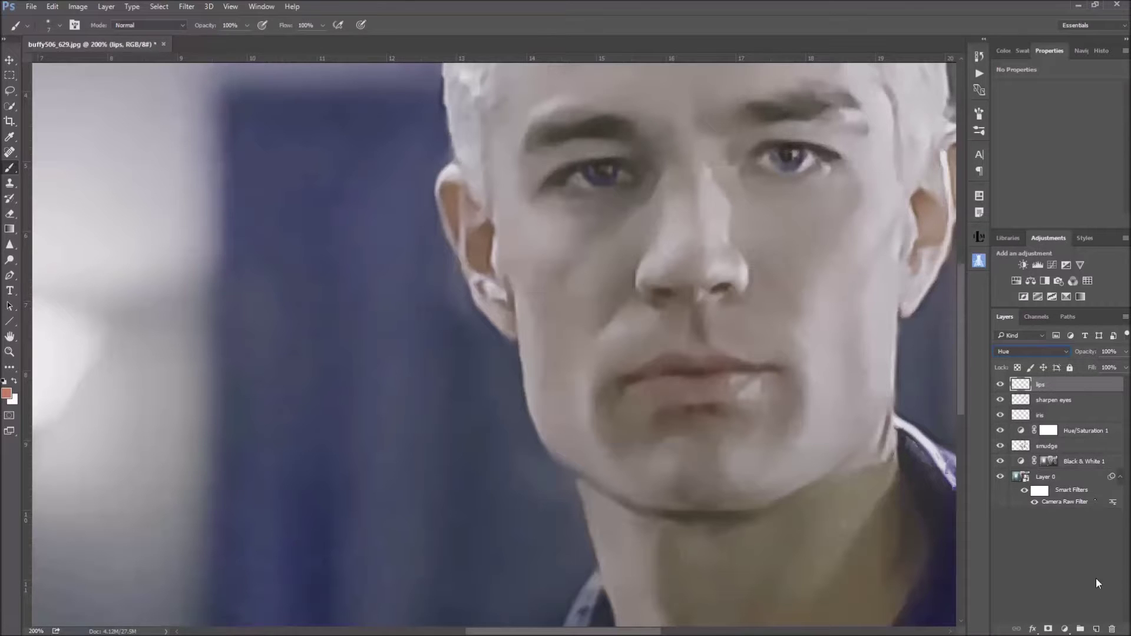
Add a new layer, take the Sharpen tool, and view the image at 100%.
{"action": "left_click", "coordinate": [1096, 628]}
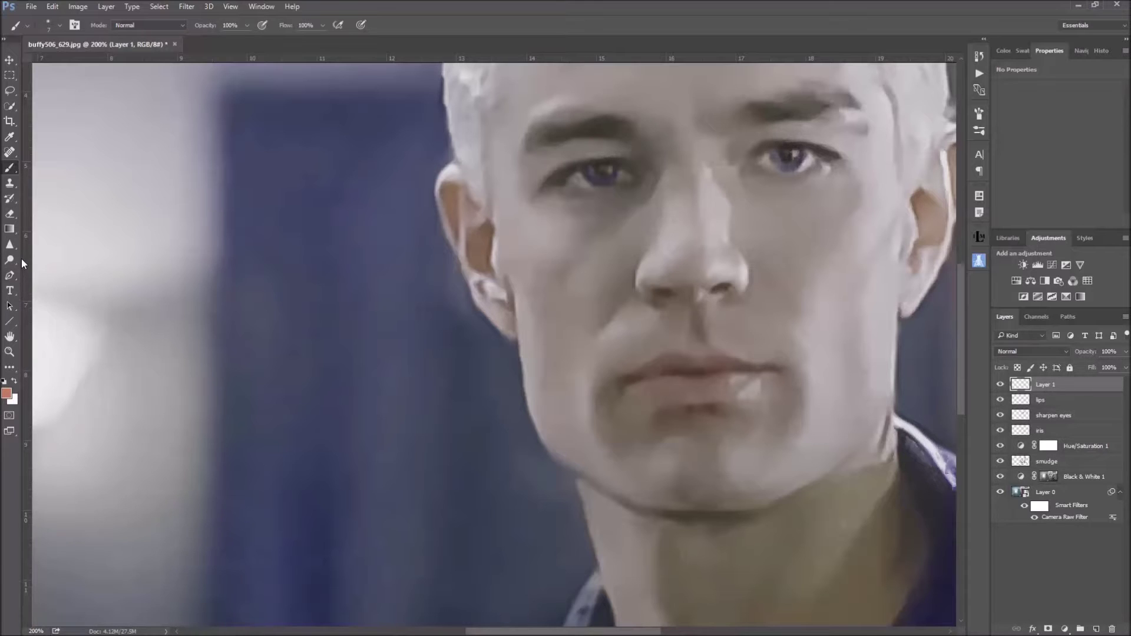
{"action": "left_click", "coordinate": [12, 243]}
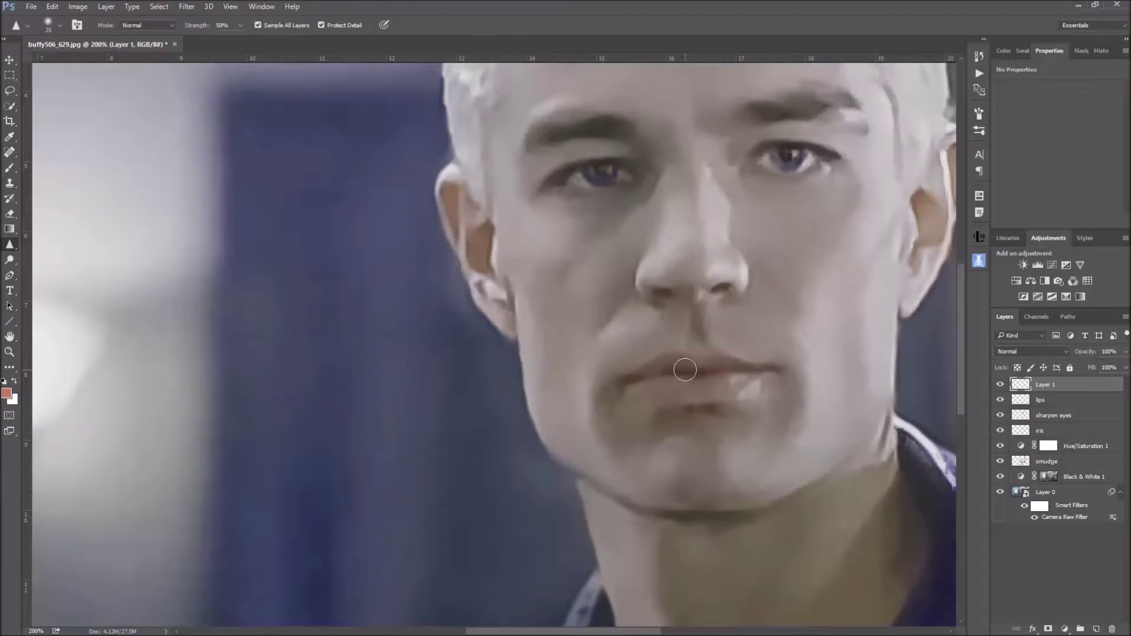
{"action": "left_click", "coordinate": [236, 8]}
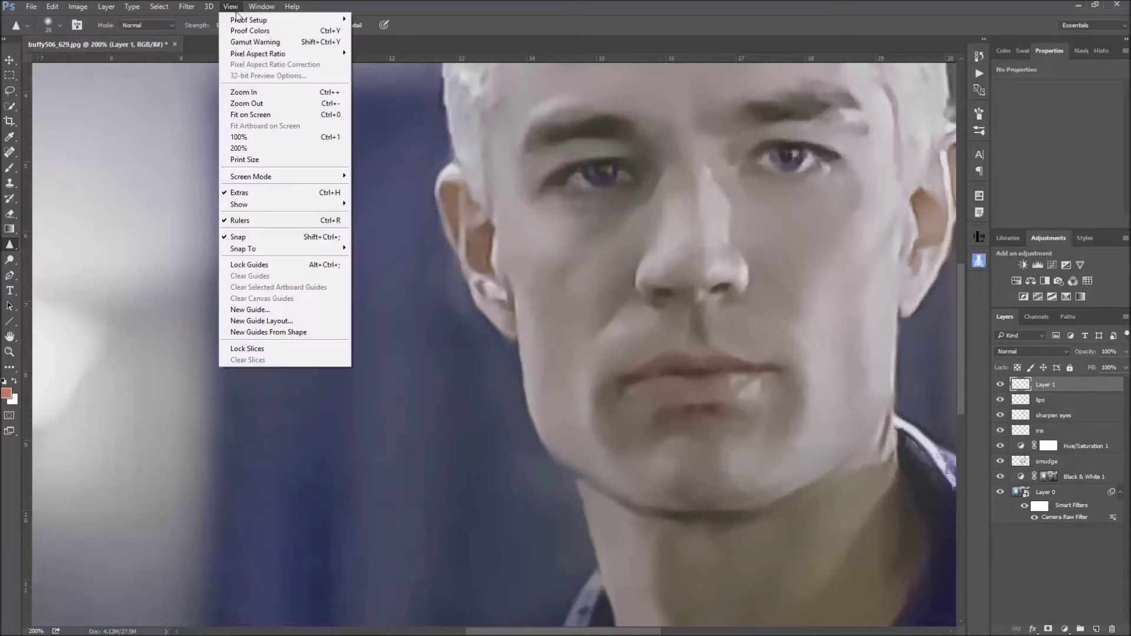
{"action": "left_click", "coordinate": [242, 137]}
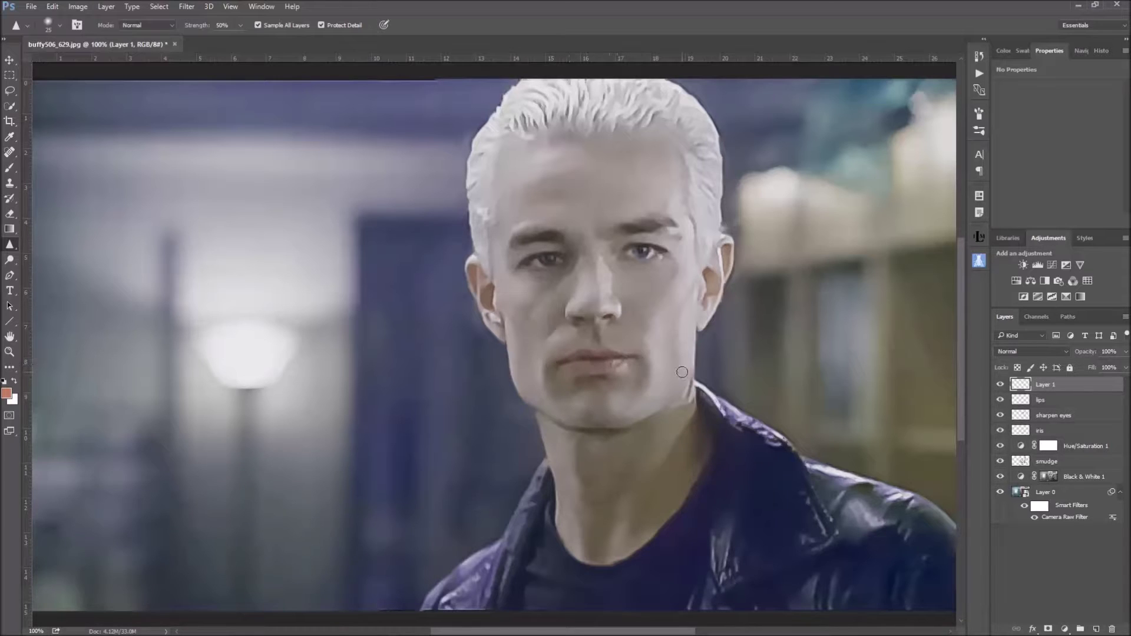
Rename the new layer 'sharpen lips' and toggle its visibility to compare.
{"action": "double_click", "coordinate": [1045, 385]}
{"action": "type", "text": "sharpen lips"}
{"action": "left_click", "coordinate": [1096, 385]}
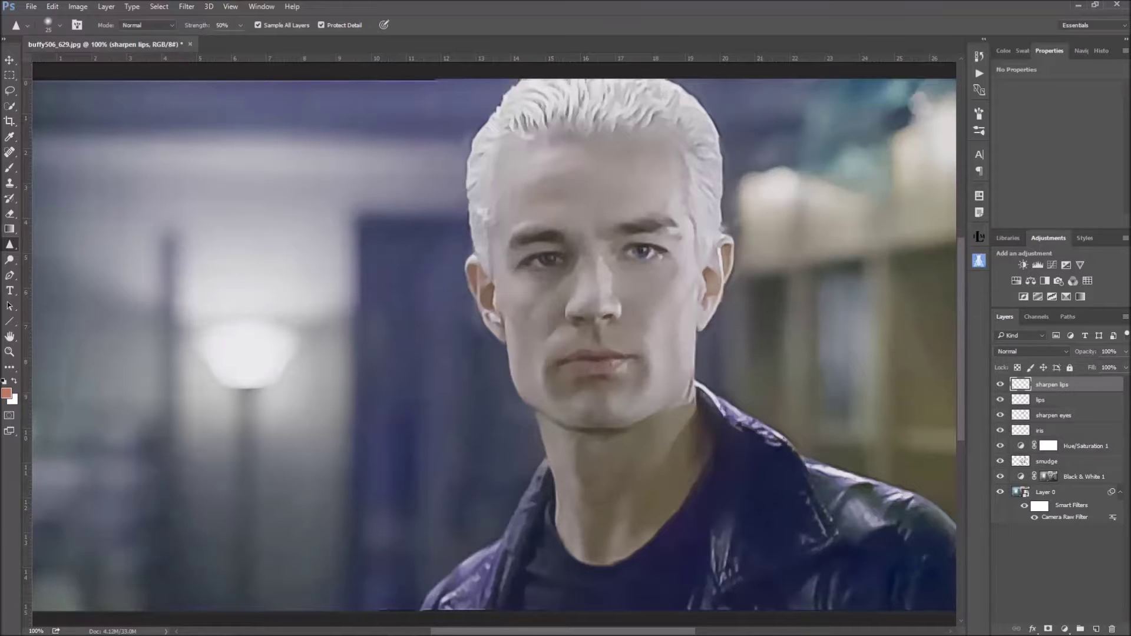
{"action": "scroll", "coordinate": [494, 344], "scroll_direction": "up", "scroll_amount": 1}
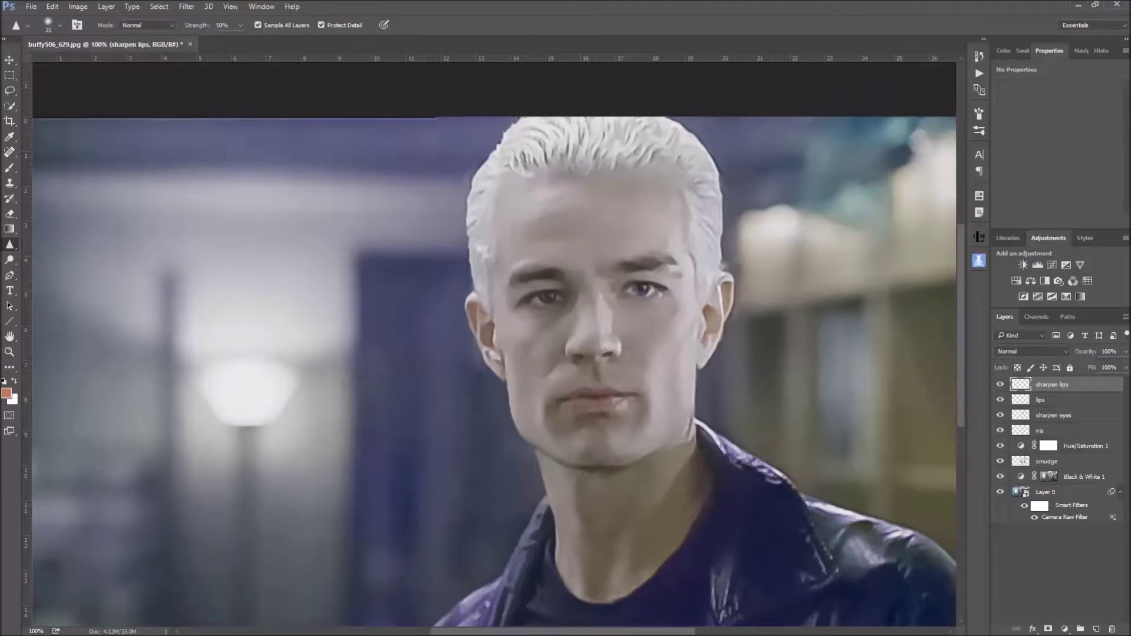
{"action": "scroll", "coordinate": [490, 352], "scroll_direction": "down", "scroll_amount": 1}
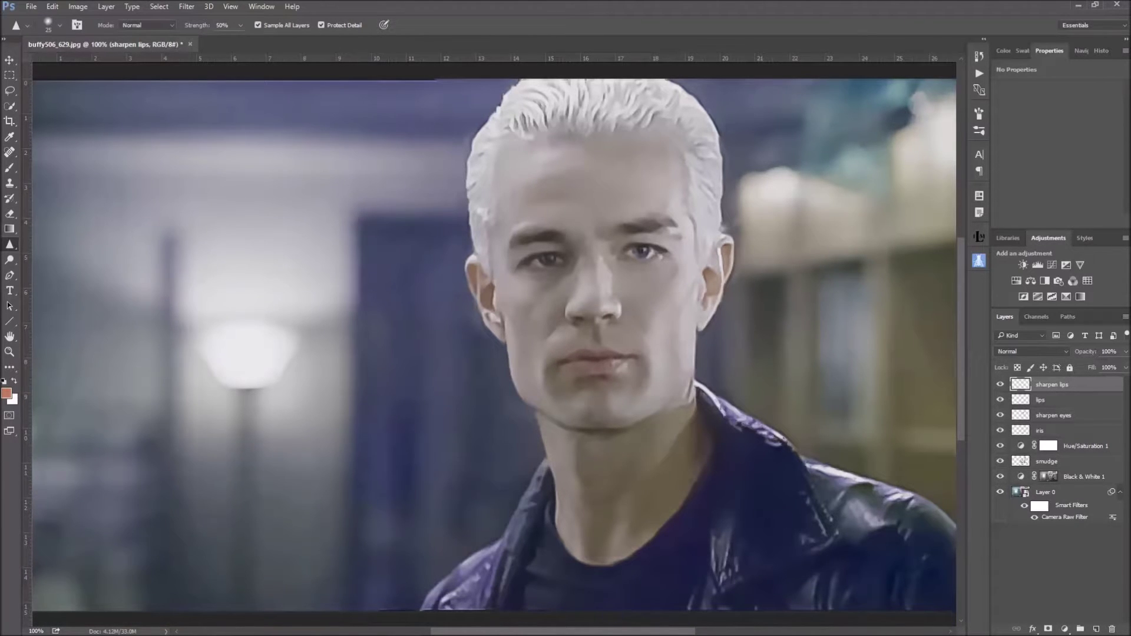
{"action": "left_click", "coordinate": [1000, 385]}
{"action": "left_click", "coordinate": [1000, 385]}
Erase excess with a size-10 eraser, then sharpen the lips at size 10.
{"action": "left_click", "coordinate": [10, 213]}
{"action": "key", "text": "bracketright"}
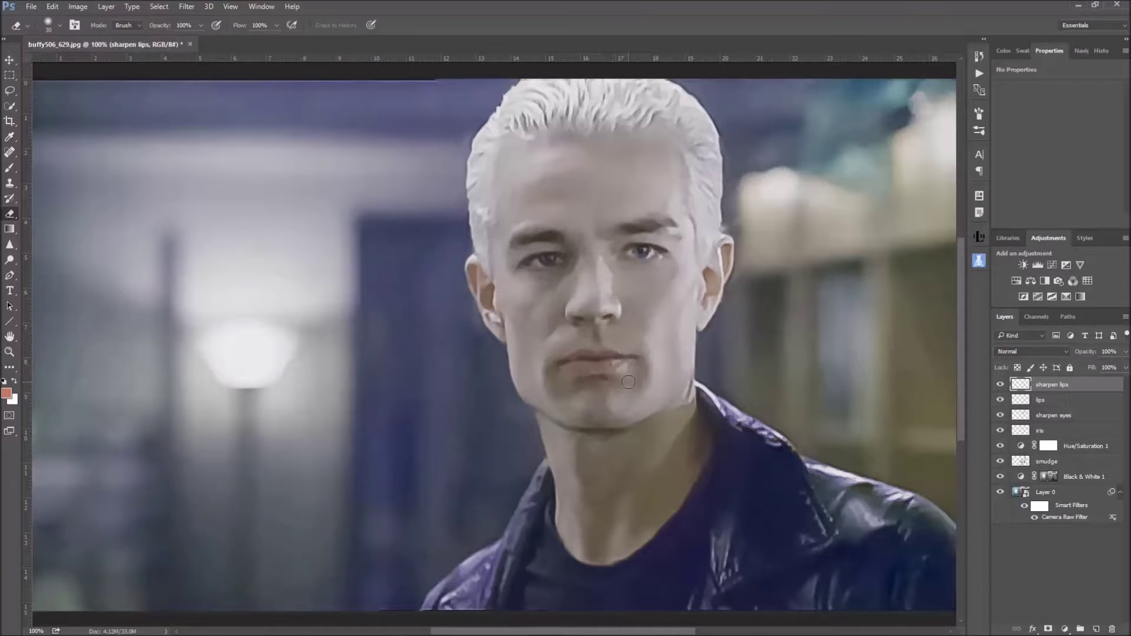
{"action": "key", "text": "bracketleft"}
{"action": "key", "text": "bracketleft"}
{"action": "left_click", "coordinate": [13, 243]}
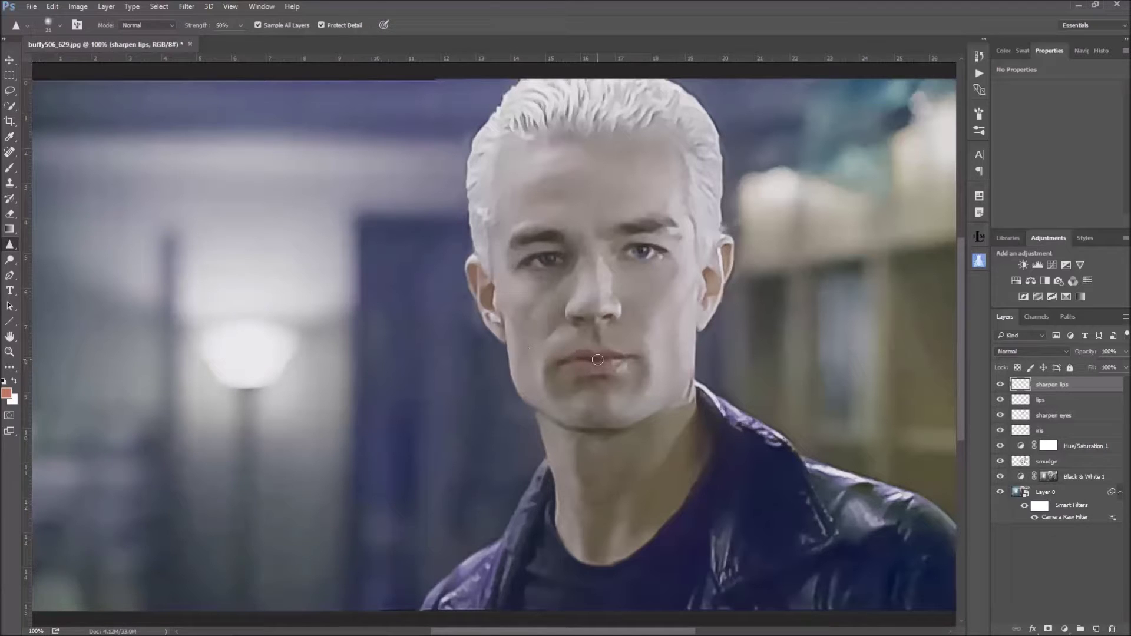
{"action": "key", "text": "bracketleft"}
{"action": "key", "text": "bracketleft"}
Select the sharpen eyes layer and add a Color Lookup adjustment layer.
{"action": "left_click", "coordinate": [1020, 415]}
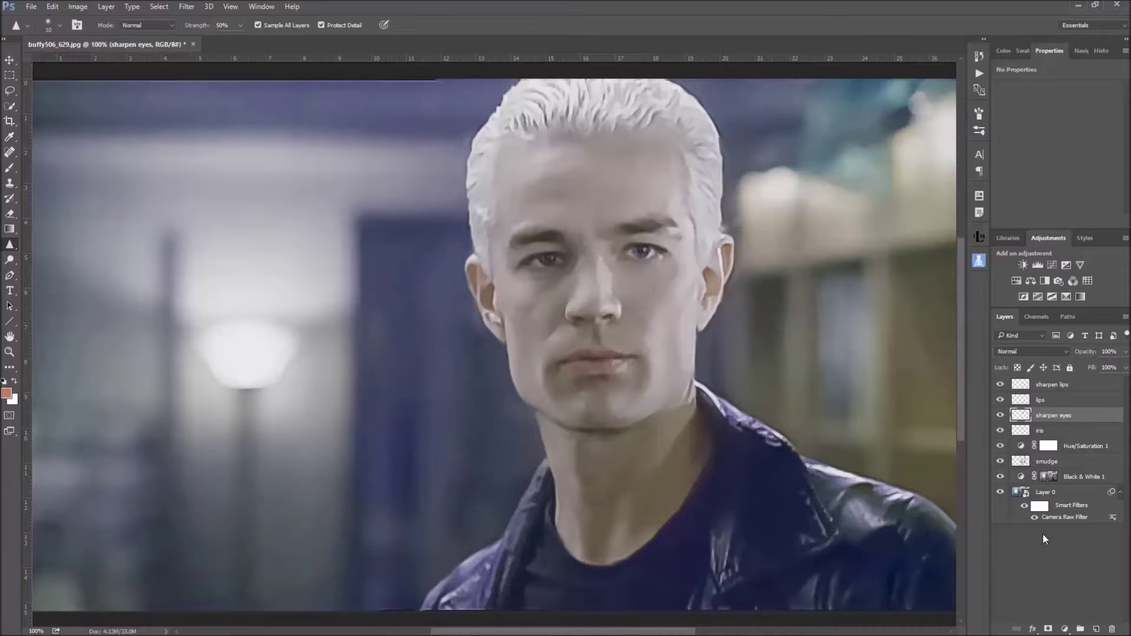
{"action": "scroll", "coordinate": [900, 502], "scroll_direction": "down", "scroll_amount": 2}
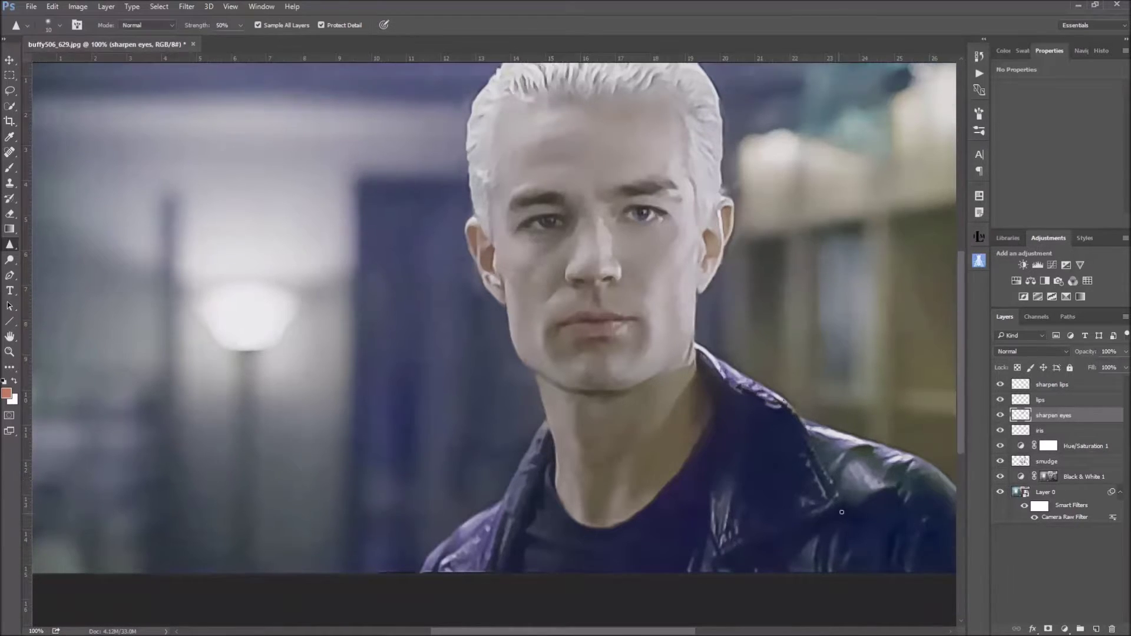
{"action": "scroll", "coordinate": [900, 503], "scroll_direction": "up", "scroll_amount": 2}
{"action": "scroll", "coordinate": [901, 502], "scroll_direction": "down", "scroll_amount": 1}
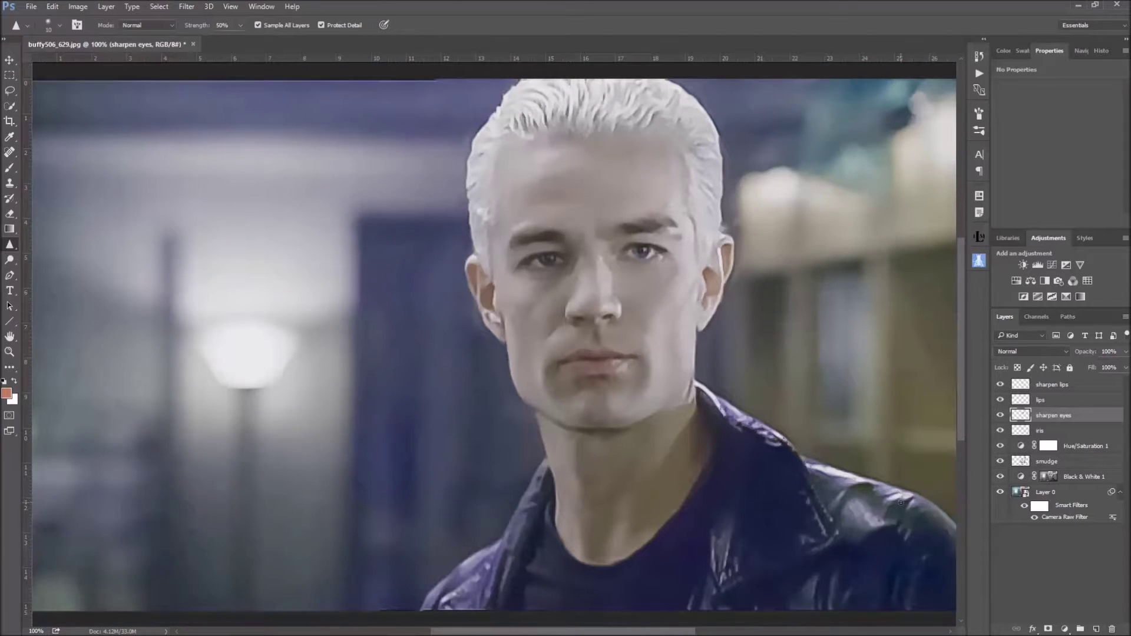
{"action": "left_click", "coordinate": [1092, 281]}
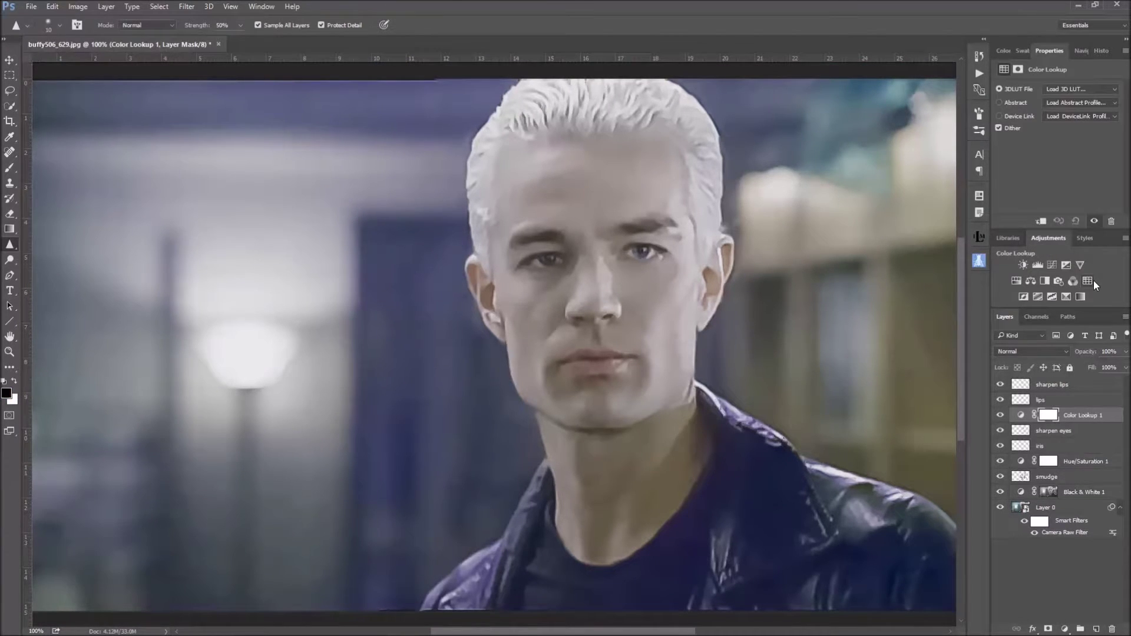
Apply the 3Strip.look LUT and move Color Lookup 1 to the top of the stack.
{"action": "left_click", "coordinate": [1096, 88]}
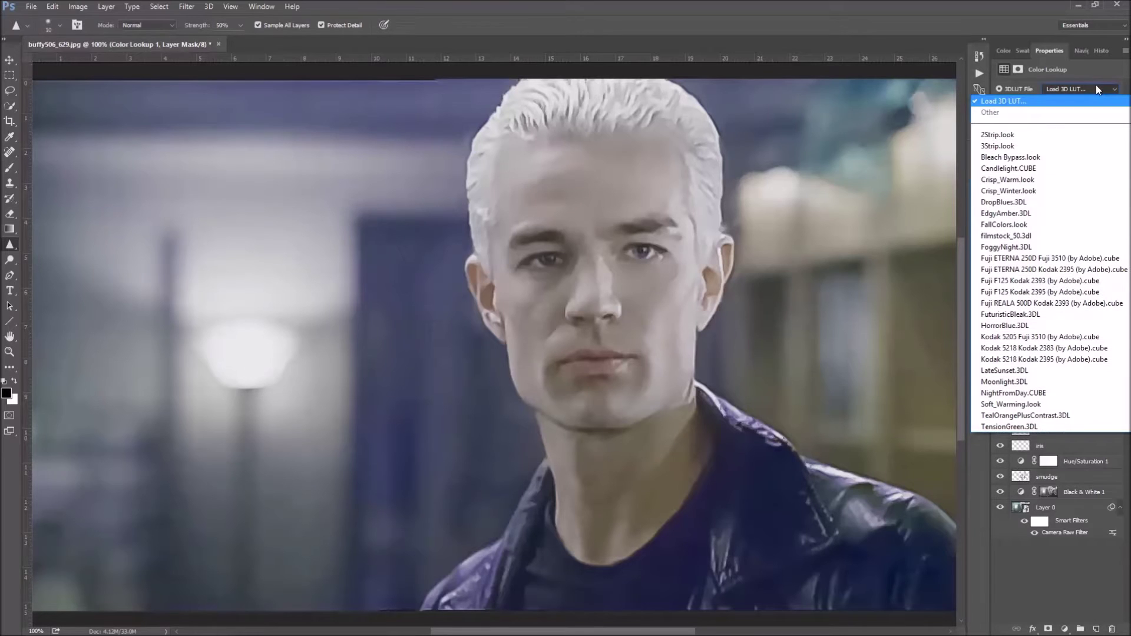
{"action": "left_click", "coordinate": [1038, 145]}
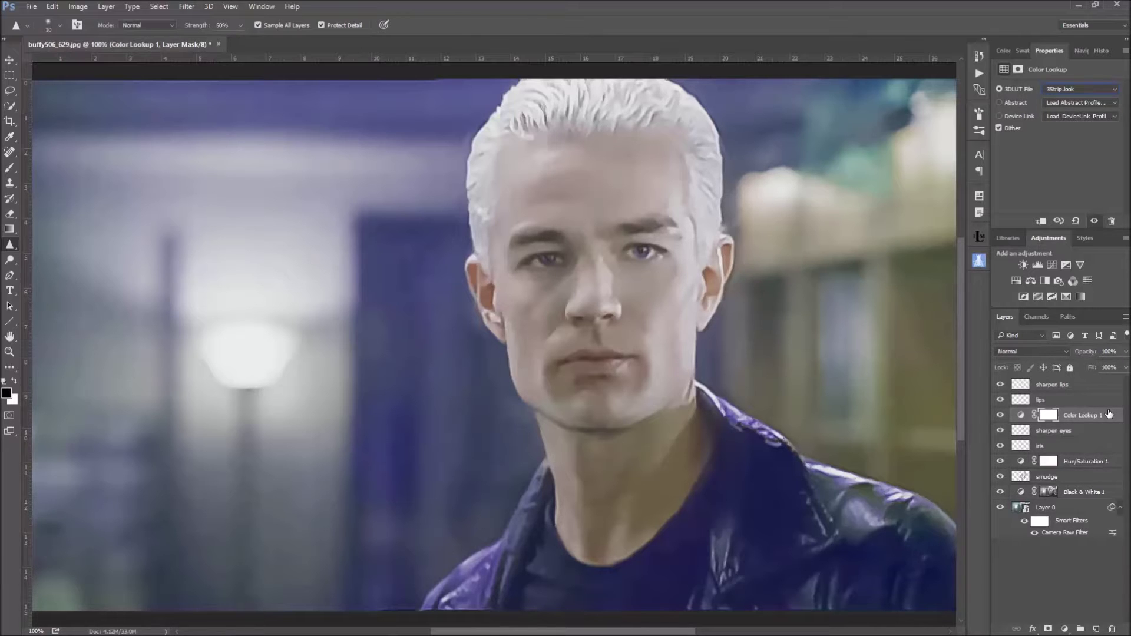
{"action": "left_click_drag", "start_coordinate": [1110, 415], "coordinate": [1108, 386]}
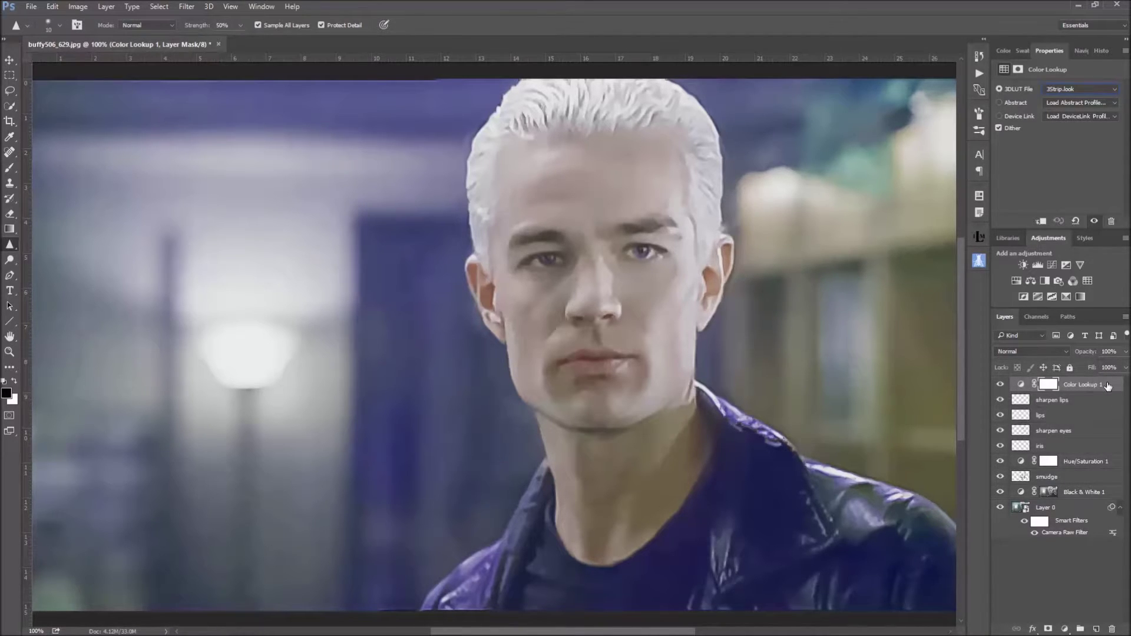
Toggle the grade to compare, then select all layers from Color Lookup 1 to Layer 0.
{"action": "left_click", "coordinate": [1000, 384]}
{"action": "left_click", "coordinate": [999, 386]}
{"action": "left_click", "coordinate": [1000, 386]}
{"action": "left_click", "coordinate": [999, 386]}
{"action": "left_click", "coordinate": [1088, 510], "text": "shift"}
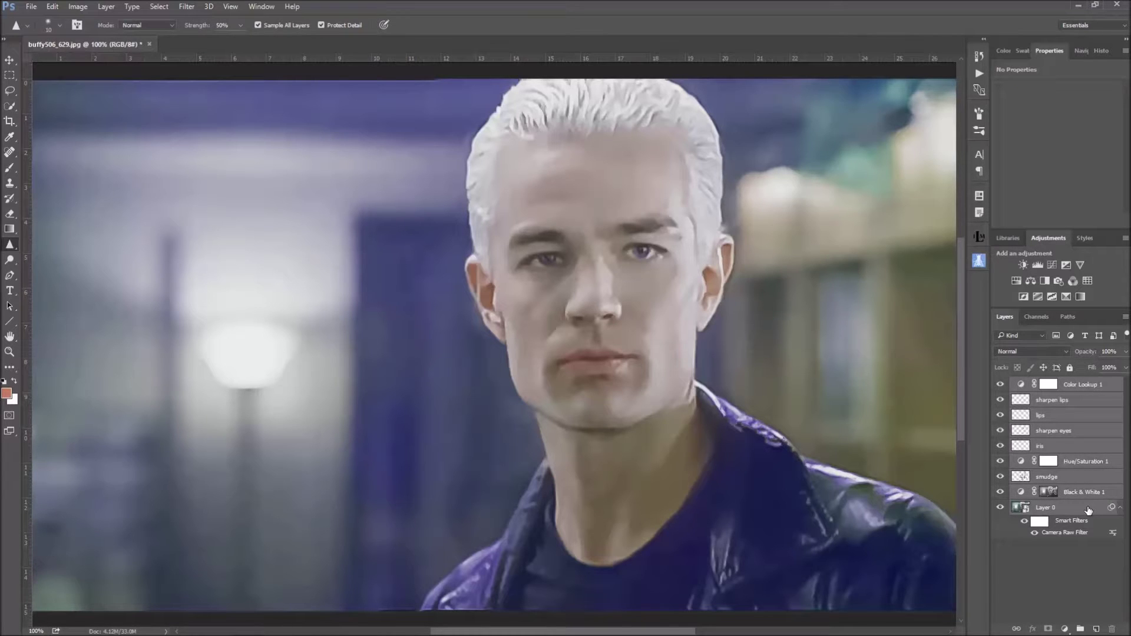
Convert the selected layers into one smart object and open Smart Sharpen framed on the face.
{"action": "right_click", "coordinate": [1090, 428]}
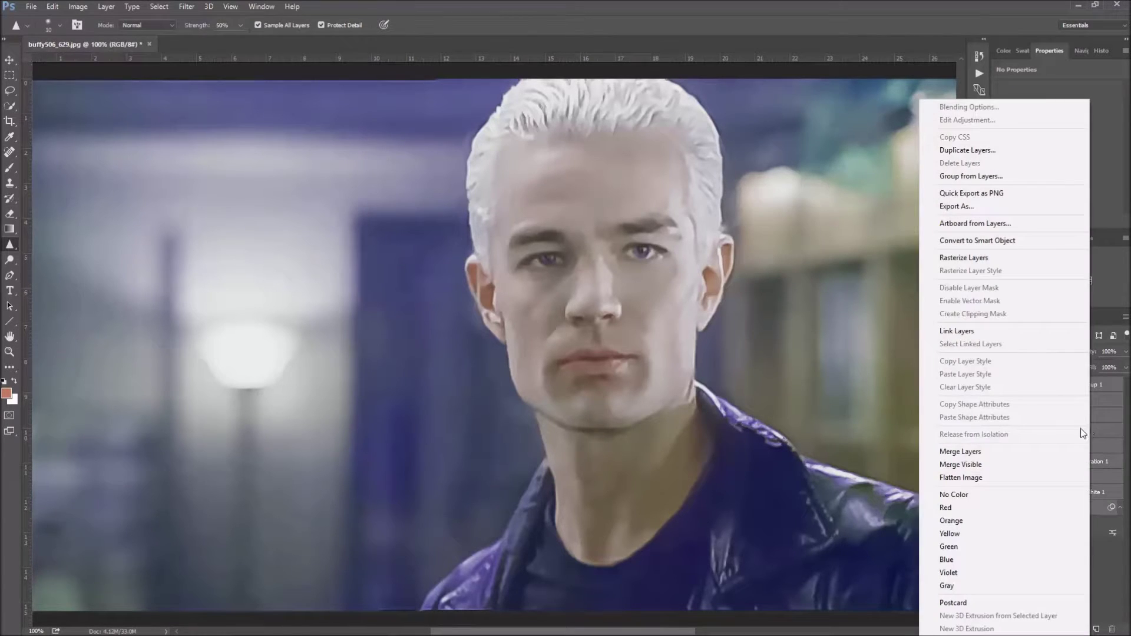
{"action": "left_click", "coordinate": [1000, 240]}
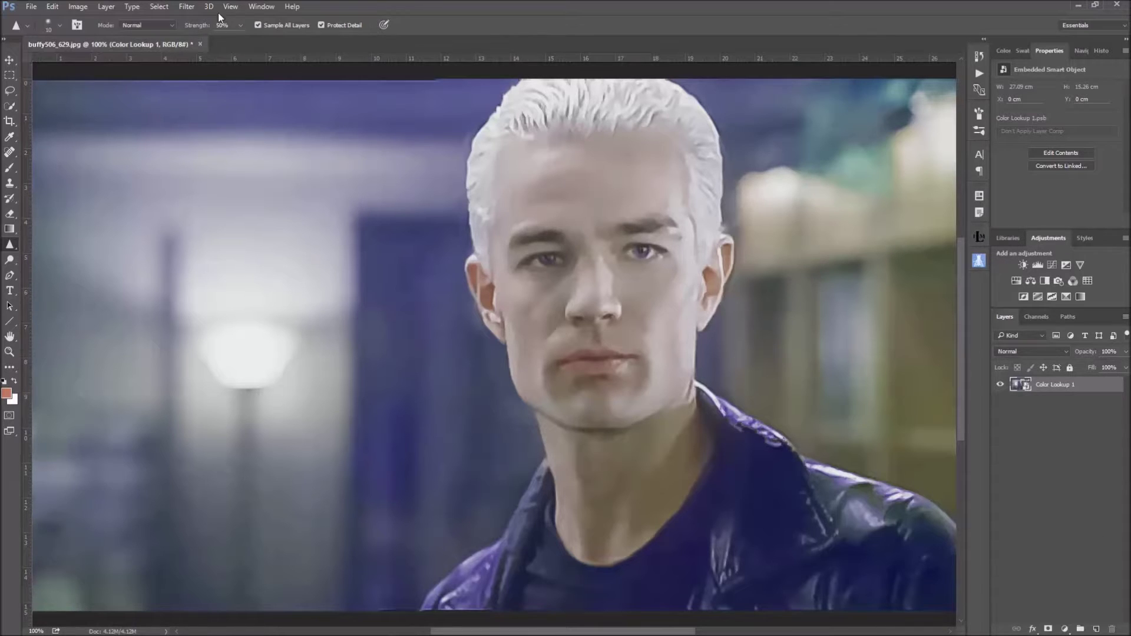
{"action": "left_click", "coordinate": [181, 7]}
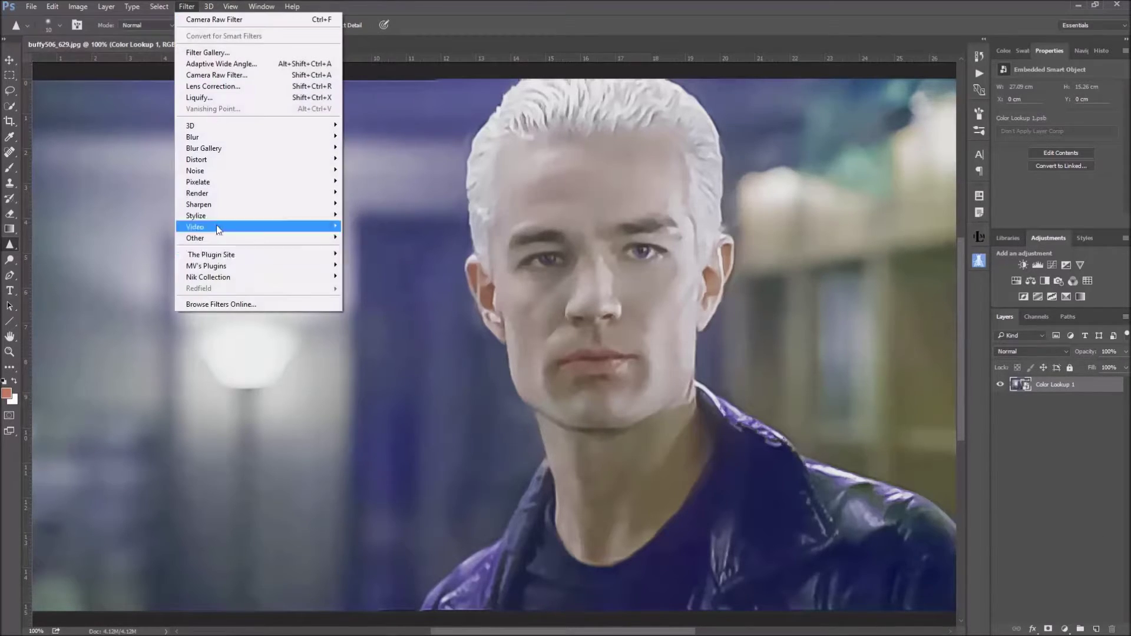
{"action": "mouse_move", "coordinate": [210, 204]}
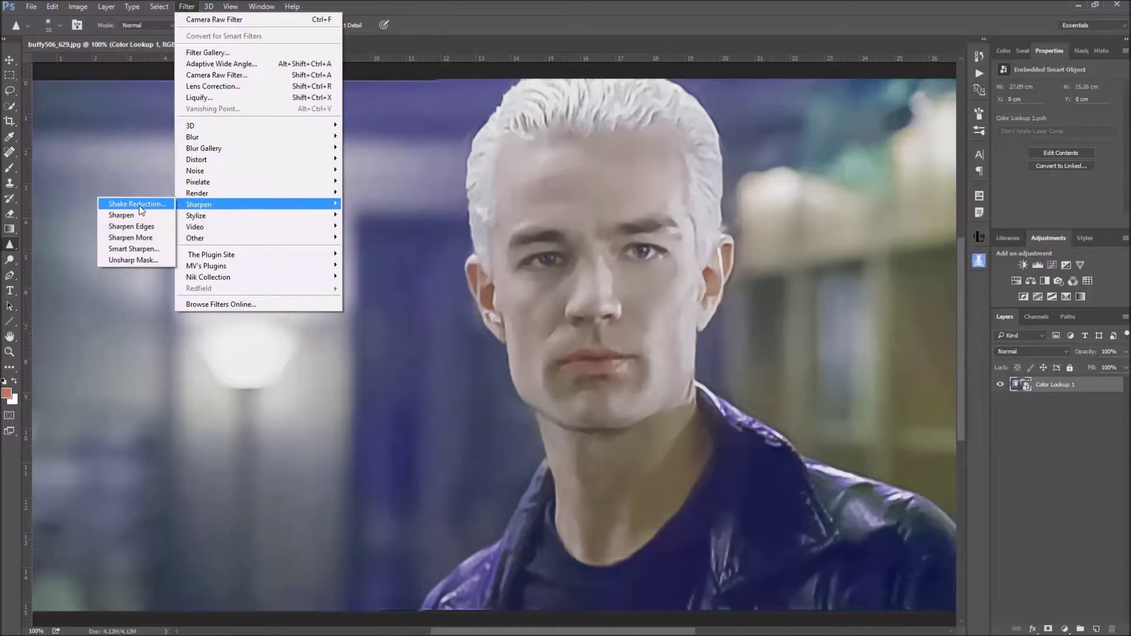
{"action": "left_click", "coordinate": [131, 248]}
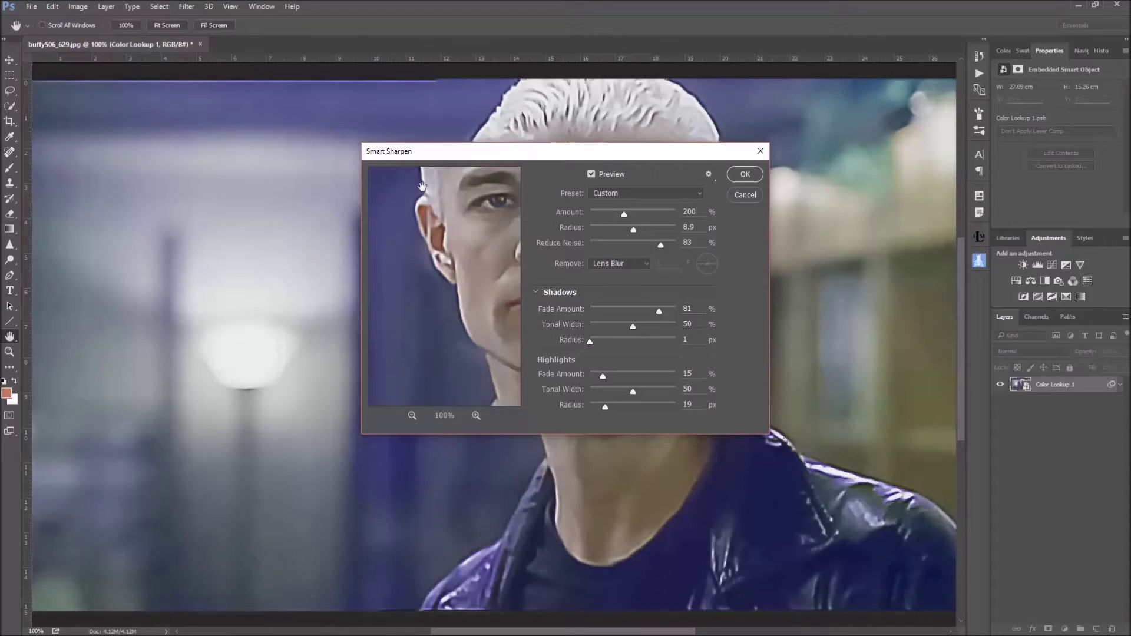
{"action": "left_click_drag", "start_coordinate": [599, 156], "coordinate": [306, 201]}
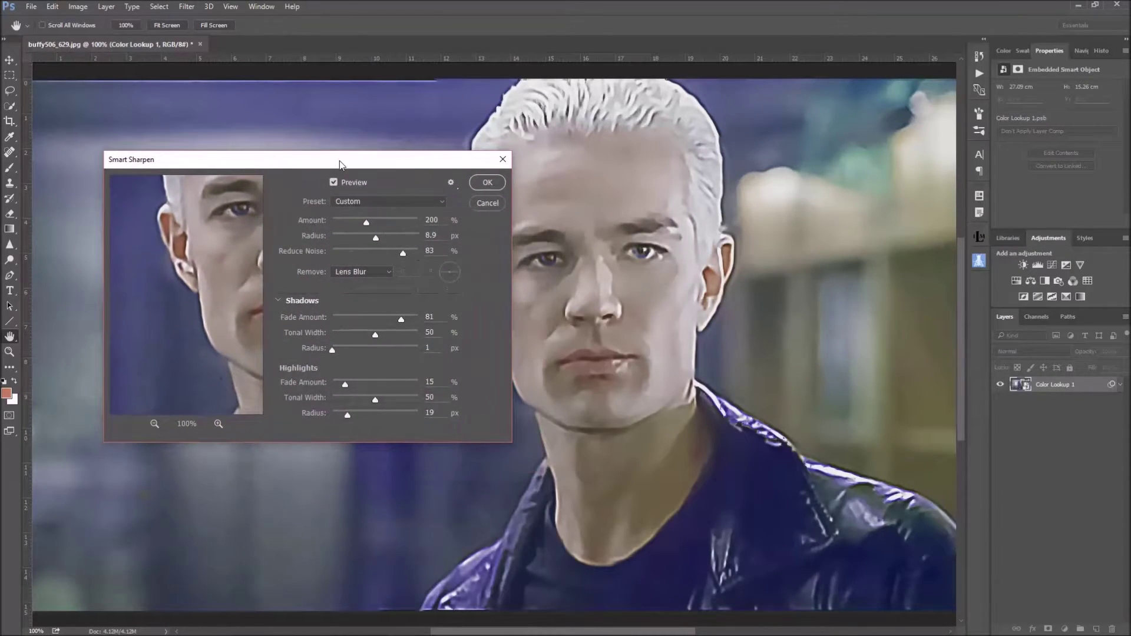
{"action": "left_click_drag", "start_coordinate": [259, 295], "coordinate": [166, 311]}
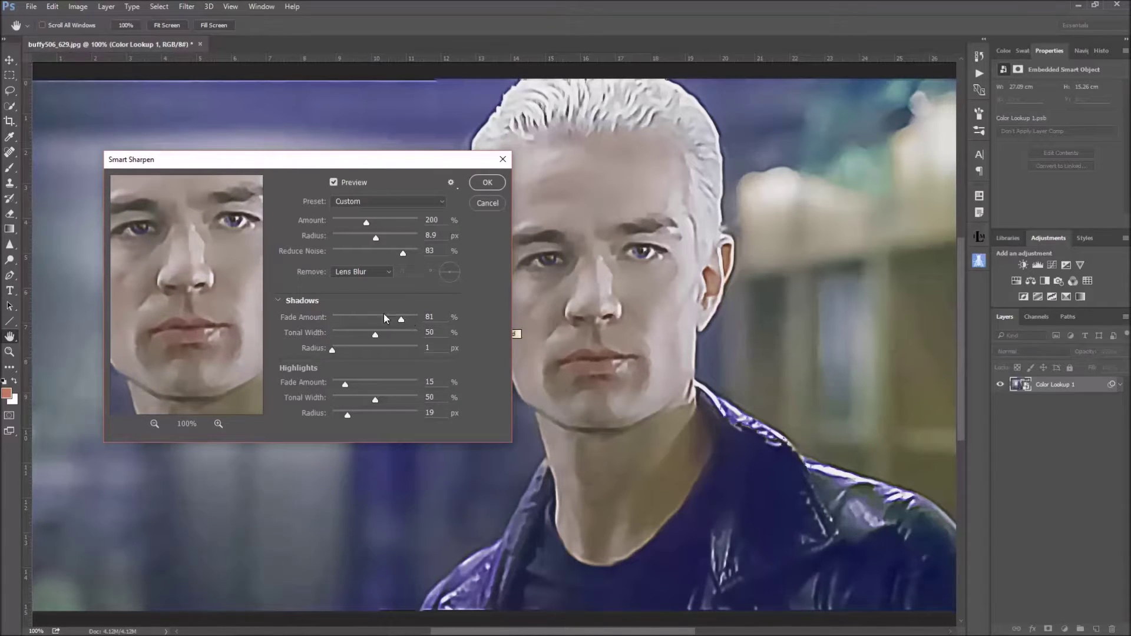
Apply Smart Sharpen removing Gaussian Blur at Amount 190, Highlights fade 16, radius 25.
{"action": "left_click", "coordinate": [387, 271]}
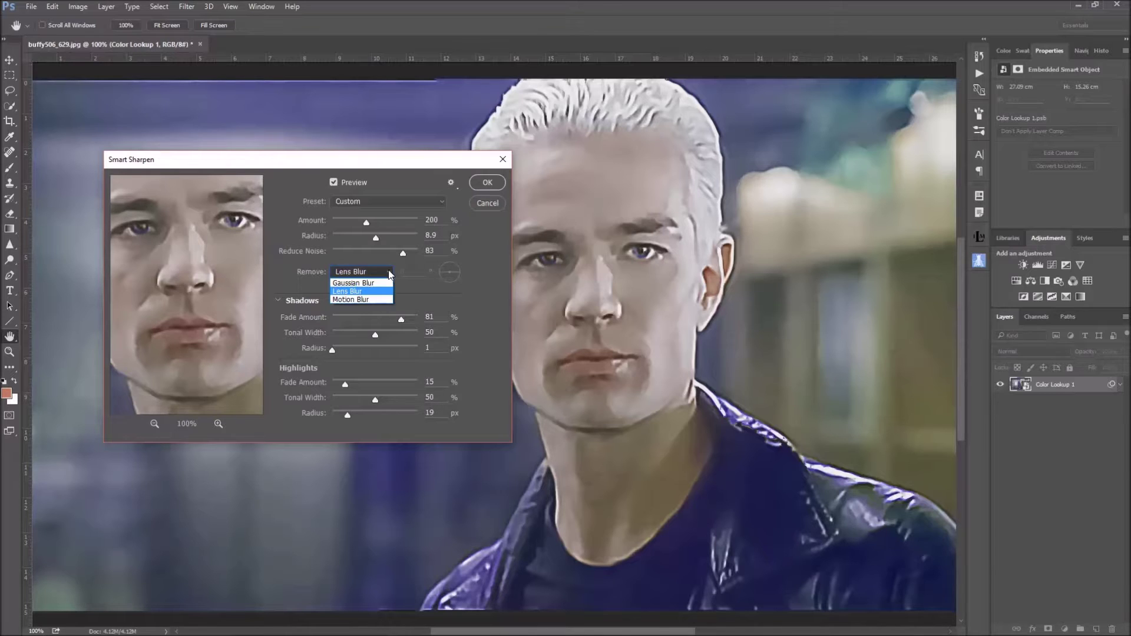
{"action": "left_click", "coordinate": [380, 282]}
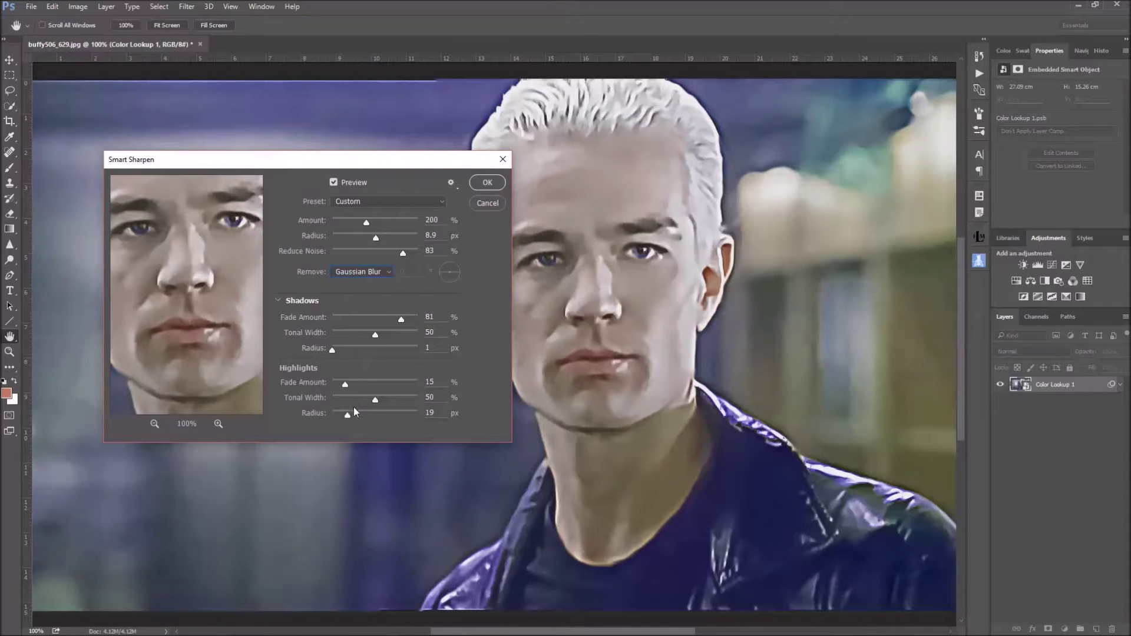
{"action": "left_click_drag", "start_coordinate": [345, 386], "coordinate": [346, 387]}
{"action": "left_click_drag", "start_coordinate": [351, 415], "coordinate": [352, 414]}
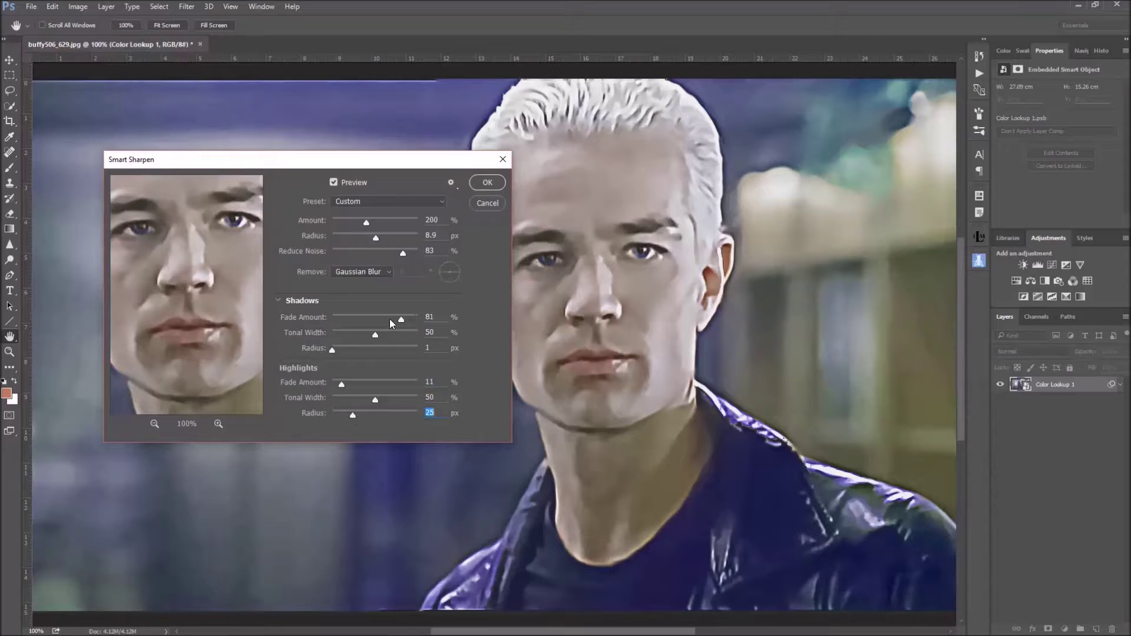
{"action": "left_click", "coordinate": [394, 202]}
{"action": "left_click", "coordinate": [384, 203]}
{"action": "left_click_drag", "start_coordinate": [366, 223], "coordinate": [358, 224]}
{"action": "left_click", "coordinate": [485, 183]}
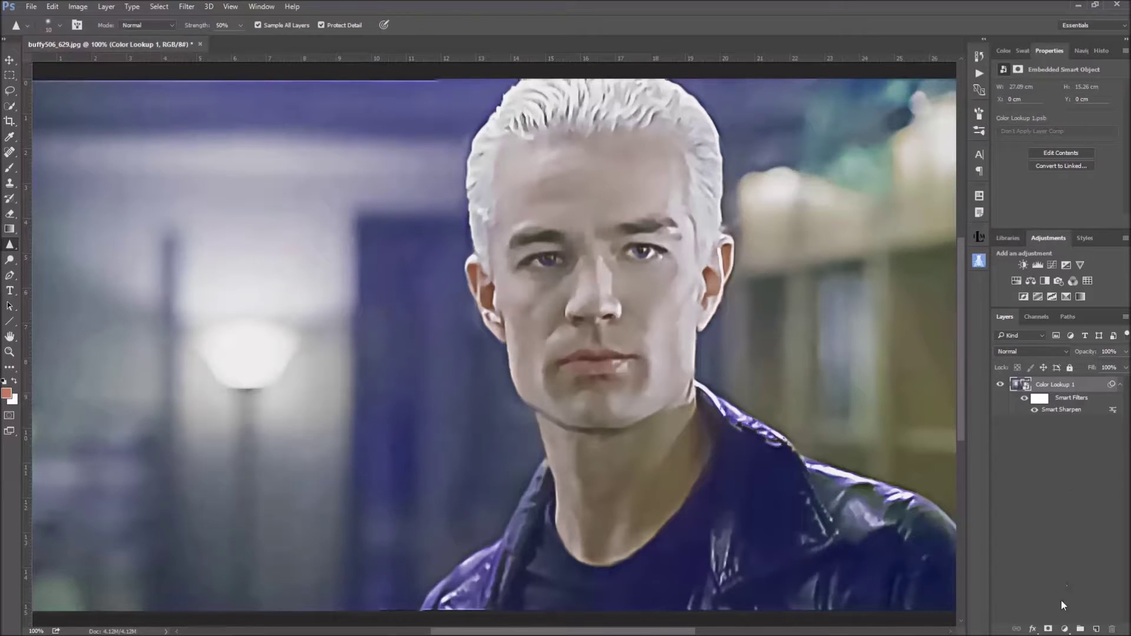
Select the smart filter mask and switch to the Brush tool.
{"action": "left_click", "coordinate": [1040, 399]}
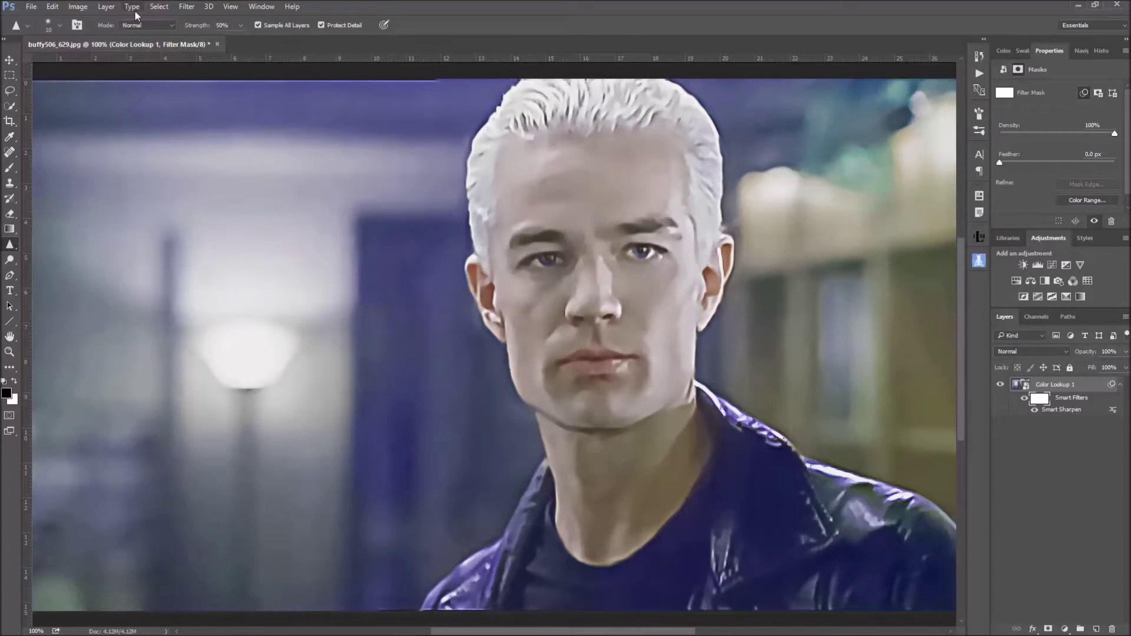
{"action": "left_click", "coordinate": [52, 7]}
{"action": "left_click", "coordinate": [23, 180]}
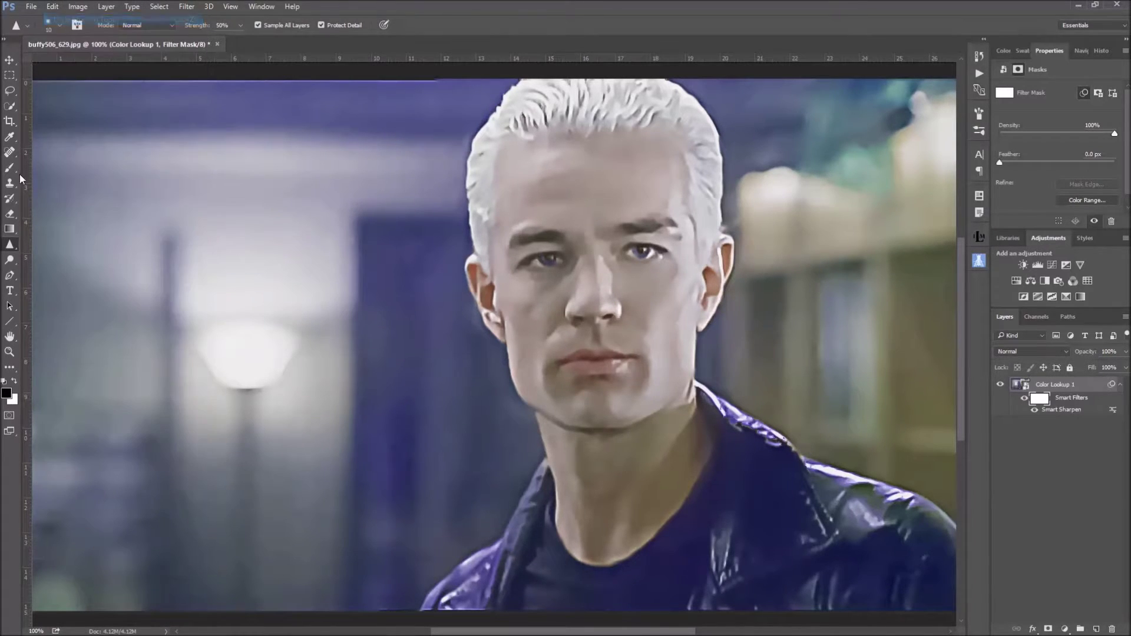
{"action": "left_click", "coordinate": [10, 168]}
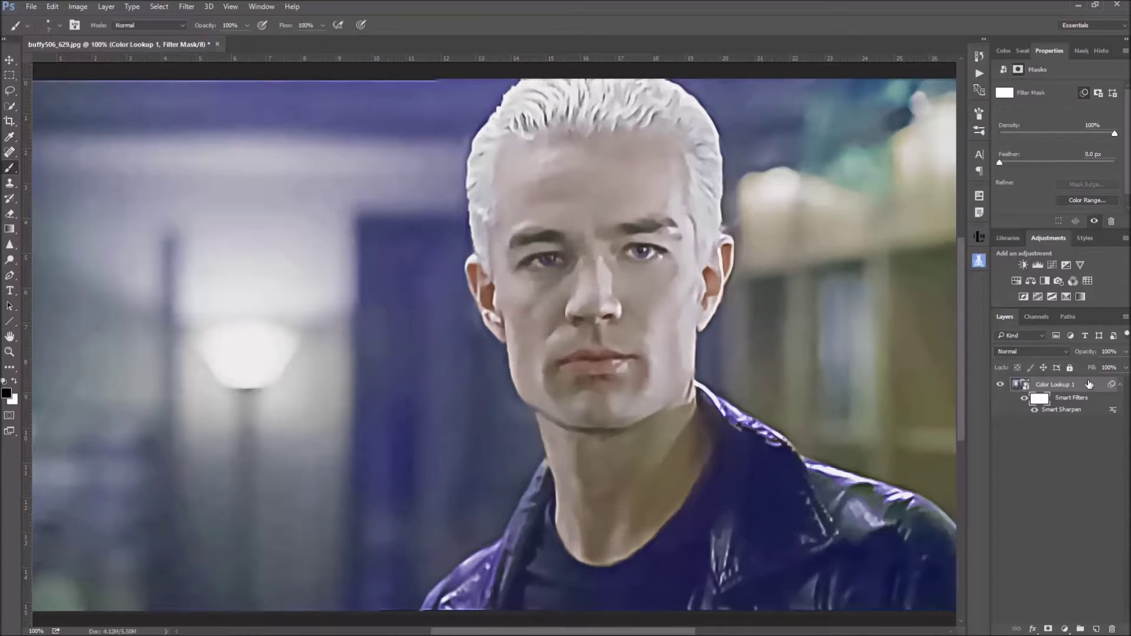
Compare before and after Smart Sharpen in History, keep it, and collapse the smart filters.
{"action": "left_click", "coordinate": [979, 56]}
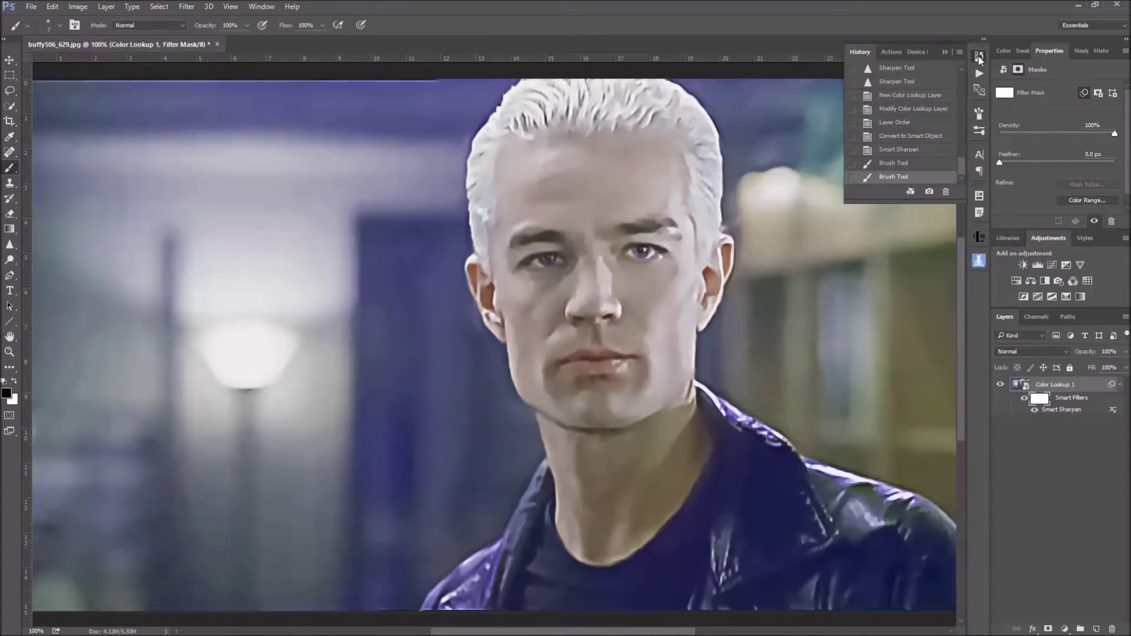
{"action": "left_click", "coordinate": [925, 136]}
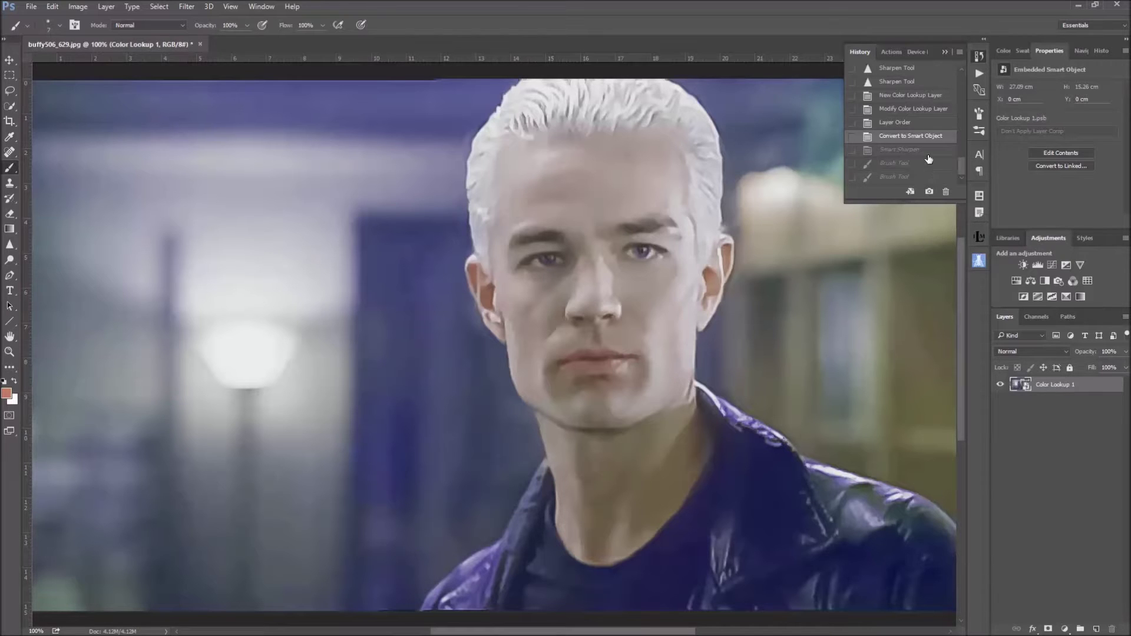
{"action": "left_click", "coordinate": [930, 151]}
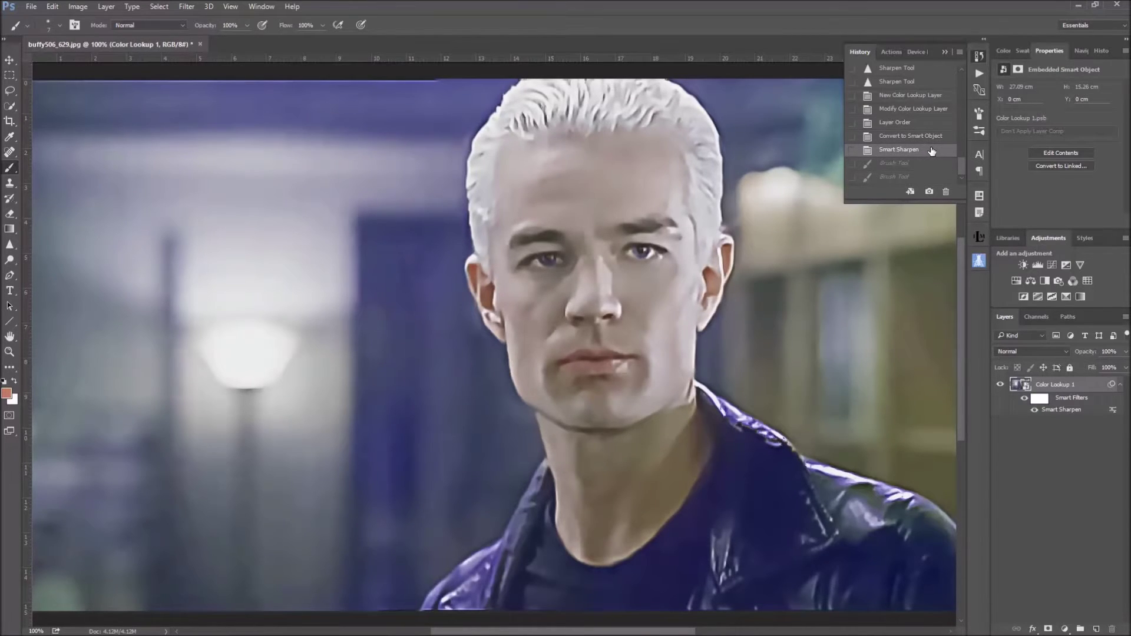
{"action": "left_click", "coordinate": [942, 51]}
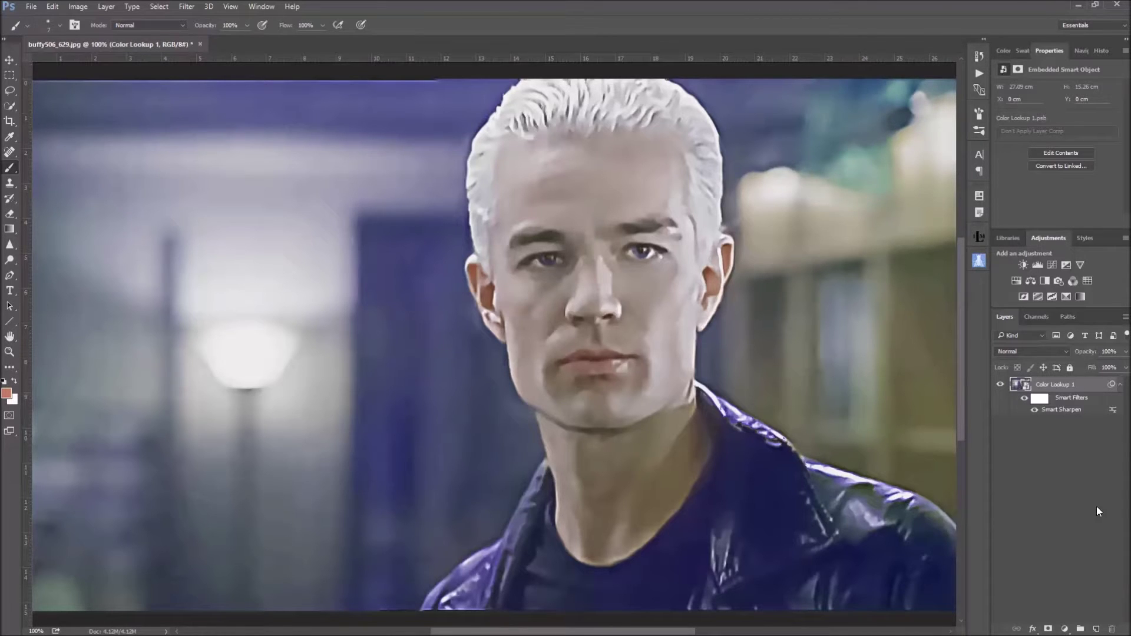
{"action": "left_click", "coordinate": [1120, 384]}
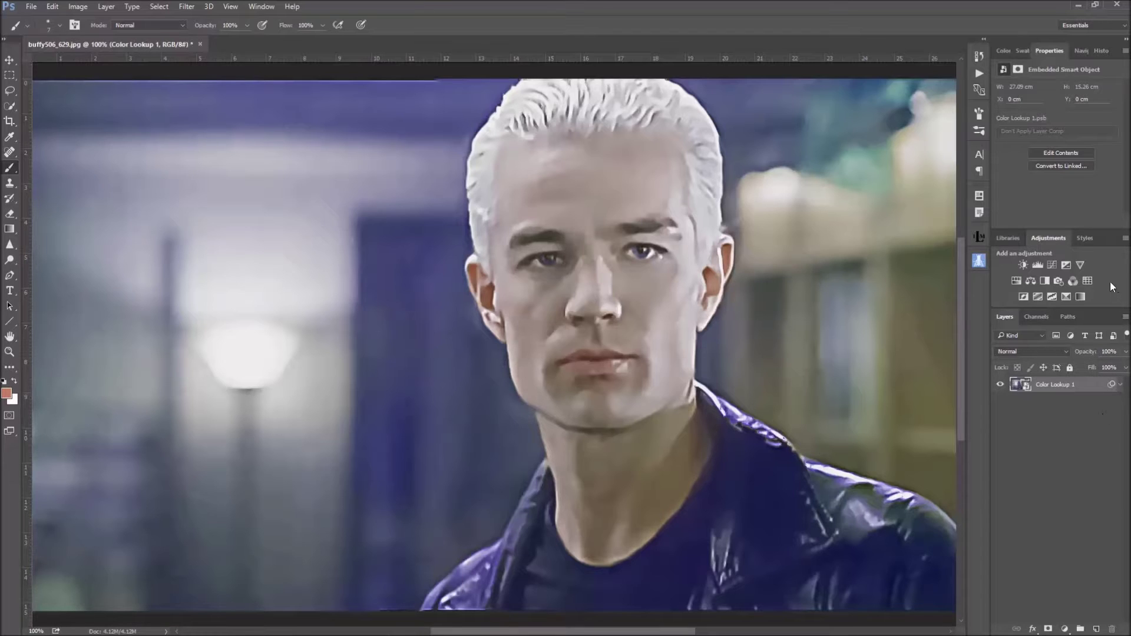
Add a Black, White Gradient Map layer set to Soft Light at 42% opacity.
{"action": "left_click", "coordinate": [1080, 296]}
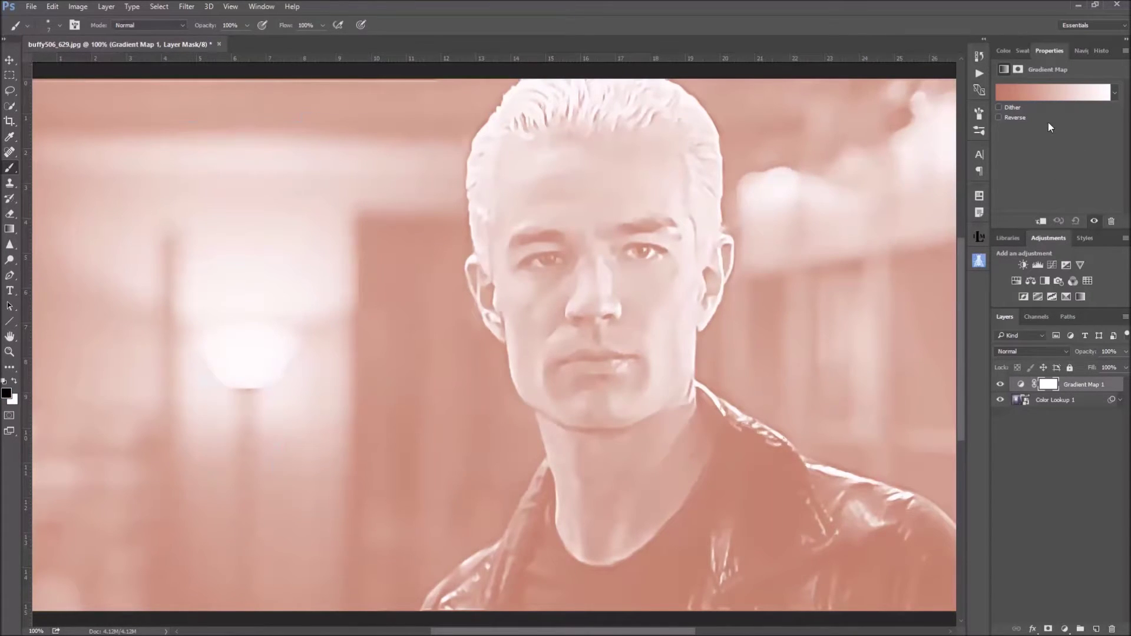
{"action": "left_click", "coordinate": [1047, 91]}
{"action": "left_click", "coordinate": [908, 305]}
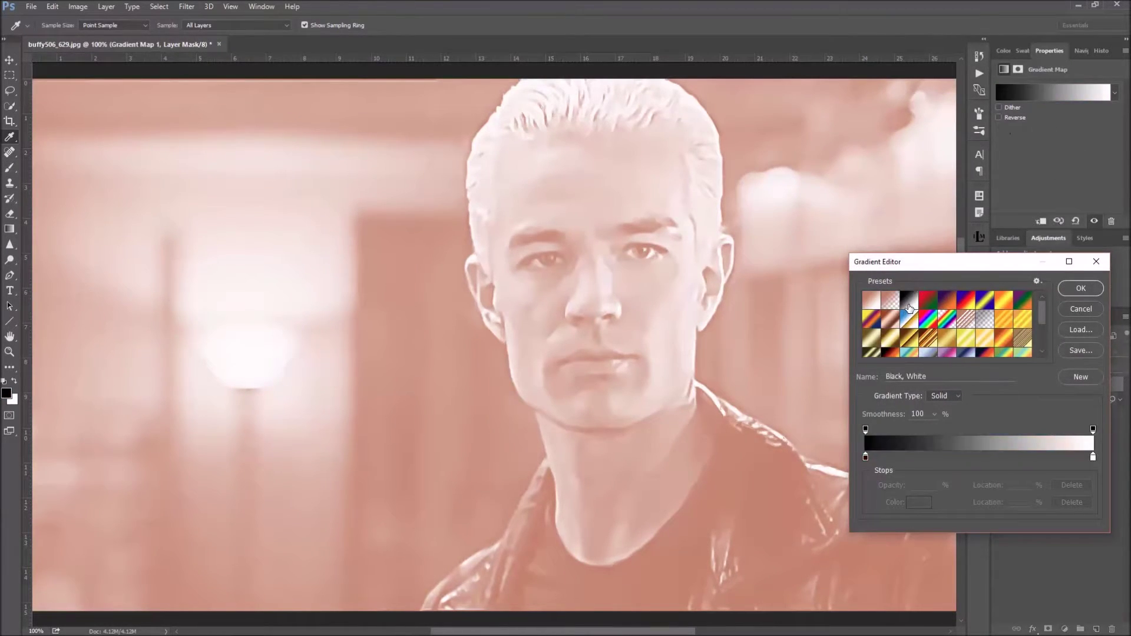
{"action": "left_click", "coordinate": [1080, 291]}
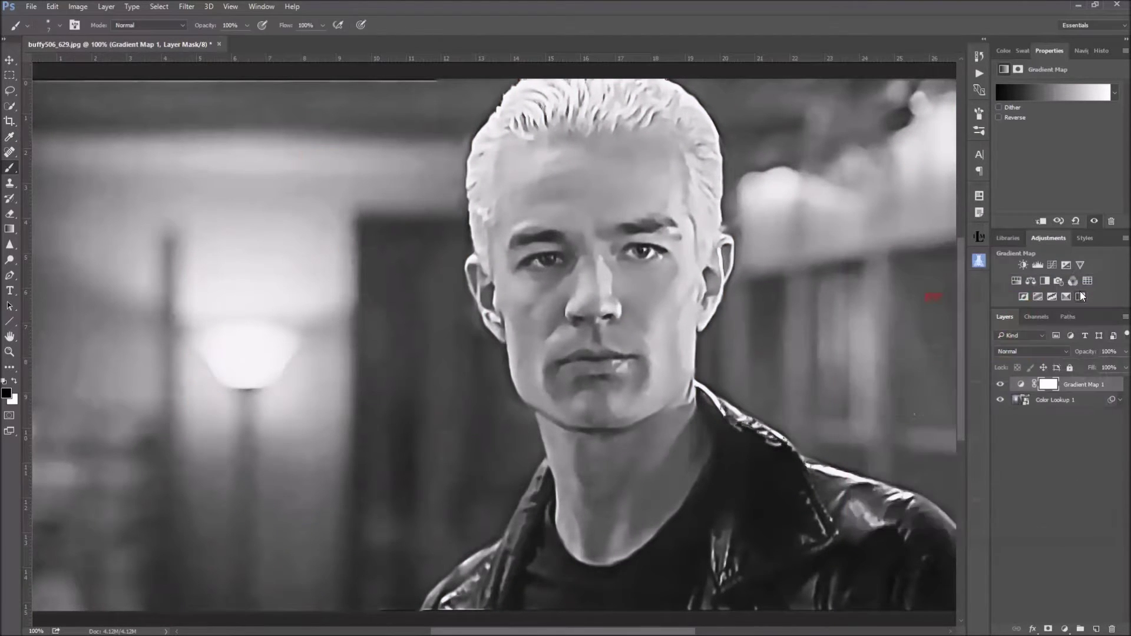
{"action": "left_click", "coordinate": [1037, 351]}
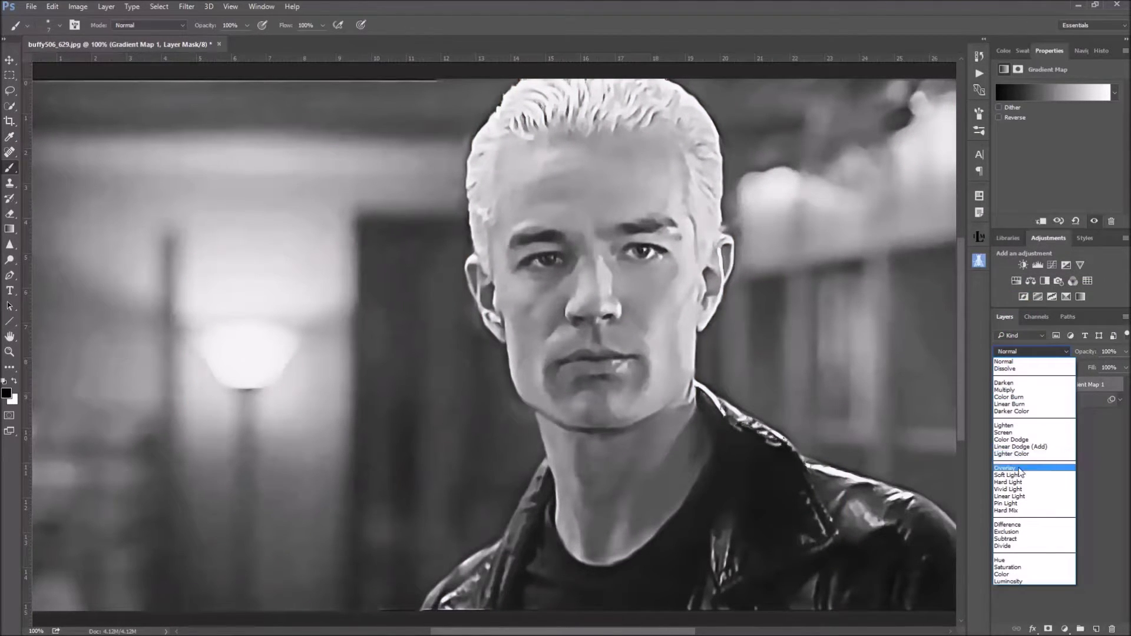
{"action": "left_click", "coordinate": [1013, 475]}
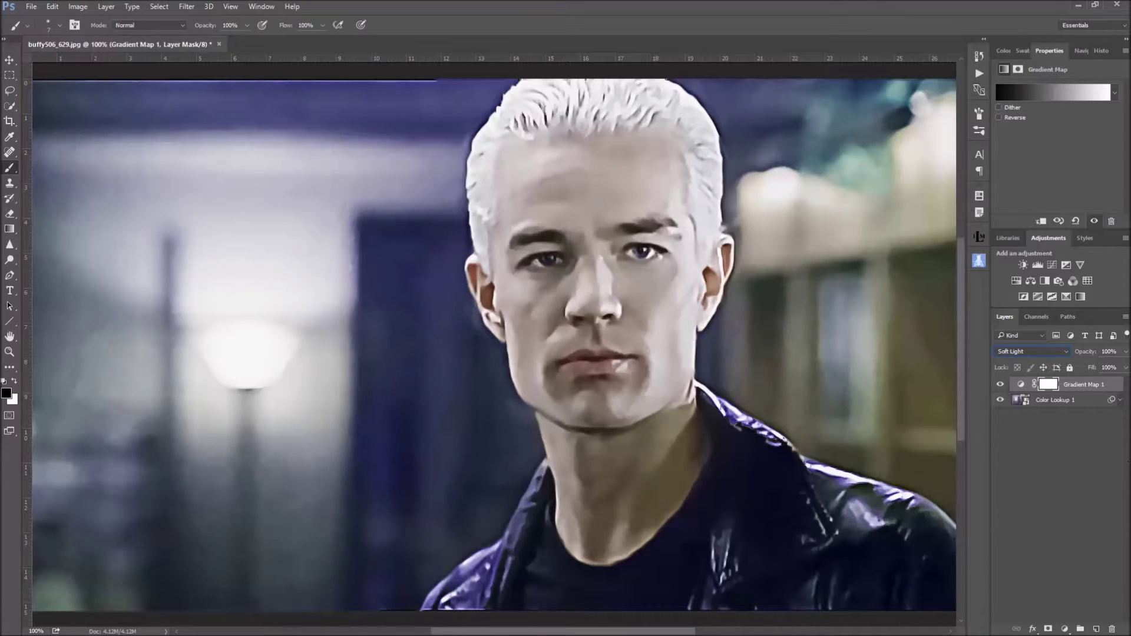
{"action": "left_click", "coordinate": [1125, 351]}
{"action": "left_click", "coordinate": [1093, 366]}
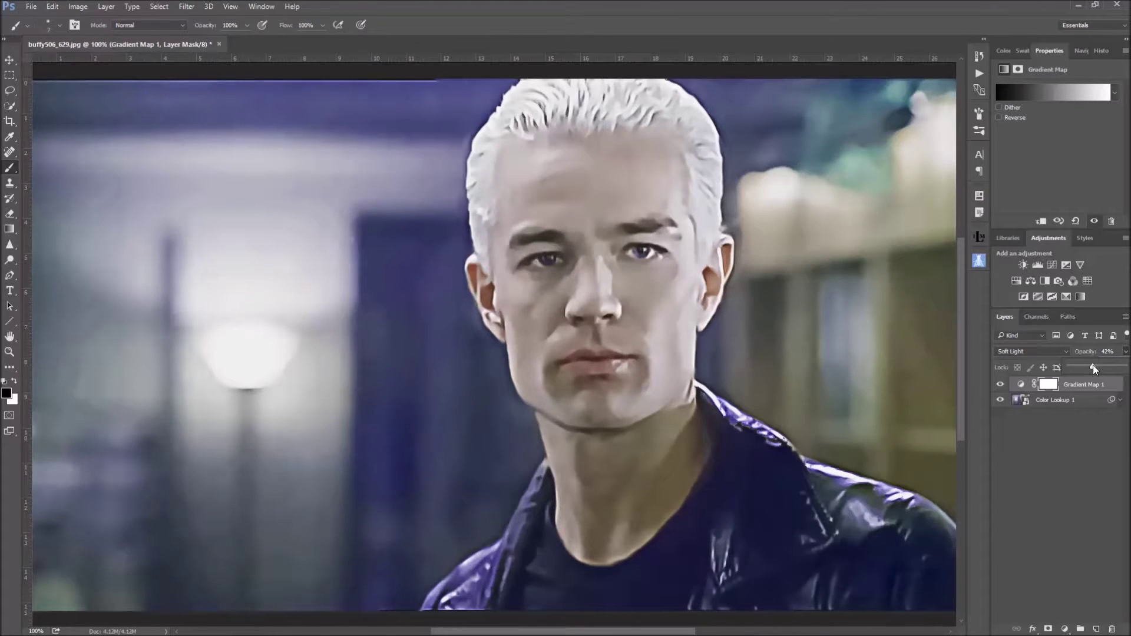
Toggle Gradient Map 1 to compare, then add a Curves adjustment layer.
{"action": "left_click", "coordinate": [1001, 384]}
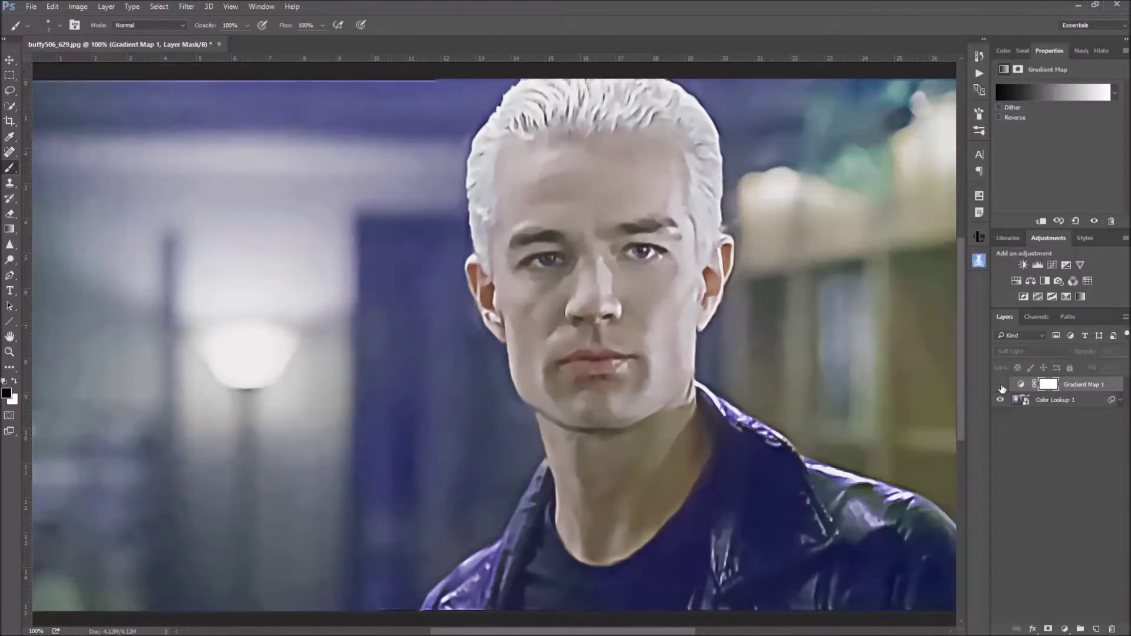
{"action": "left_click", "coordinate": [1000, 384]}
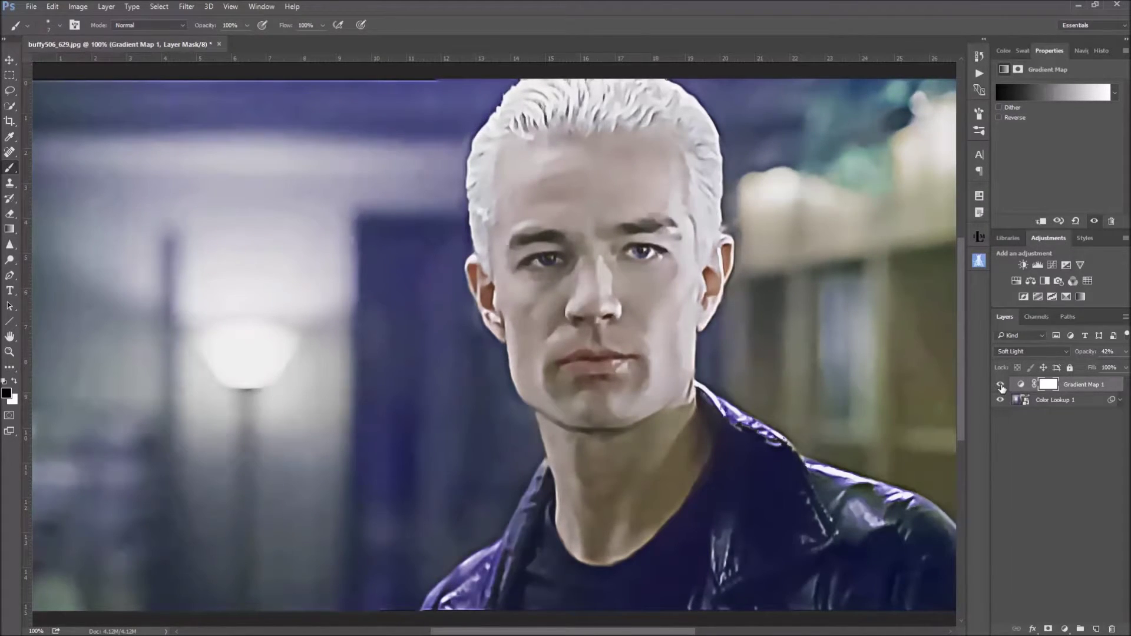
{"action": "left_click", "coordinate": [1000, 384]}
{"action": "left_click", "coordinate": [1000, 385]}
{"action": "left_click", "coordinate": [1047, 266]}
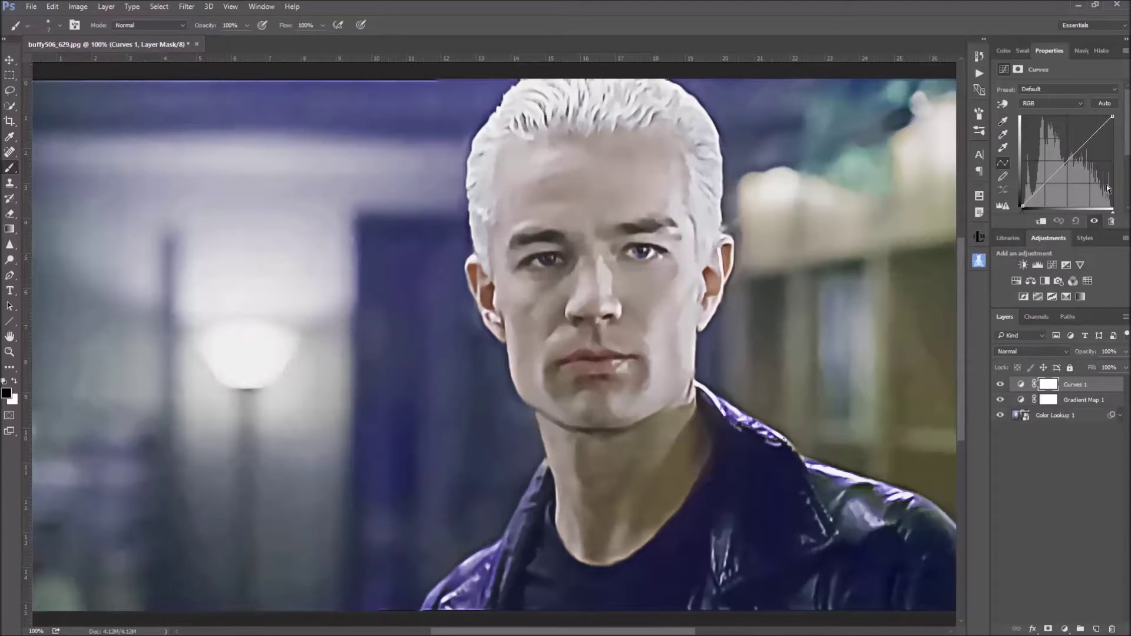
Raise the Curves 1 curve, invert its mask to black, and ready a white brush at 15% flow.
{"action": "left_click_drag", "start_coordinate": [1065, 164], "coordinate": [1060, 155]}
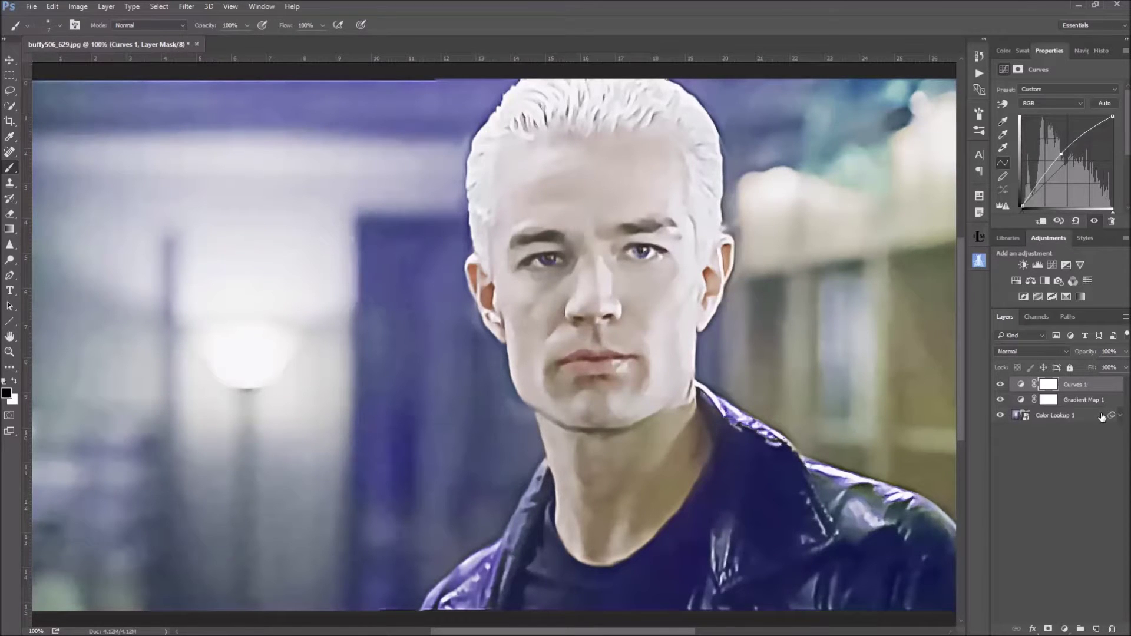
{"action": "key", "text": "ctrl+i"}
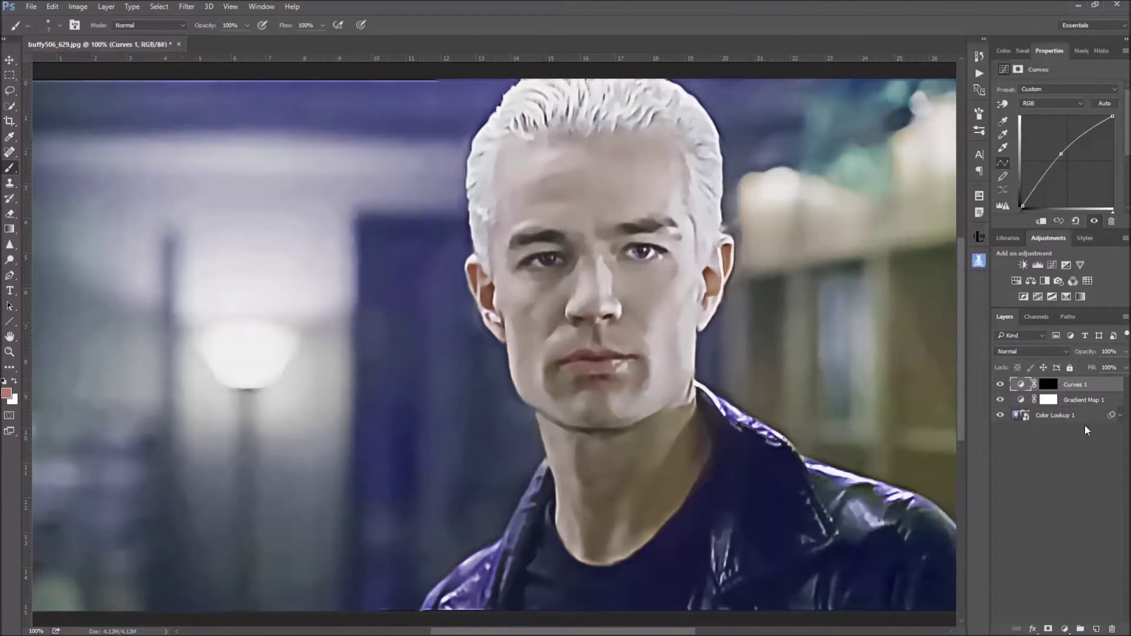
{"action": "left_click", "coordinate": [1050, 390]}
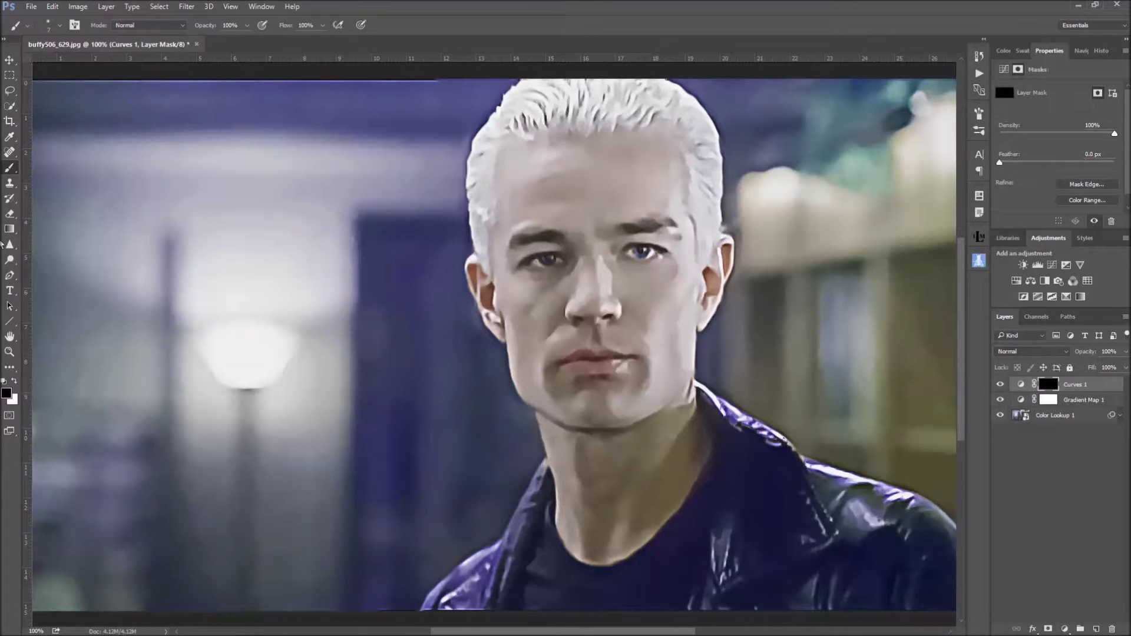
{"action": "left_click", "coordinate": [15, 381]}
{"action": "left_click", "coordinate": [323, 25]}
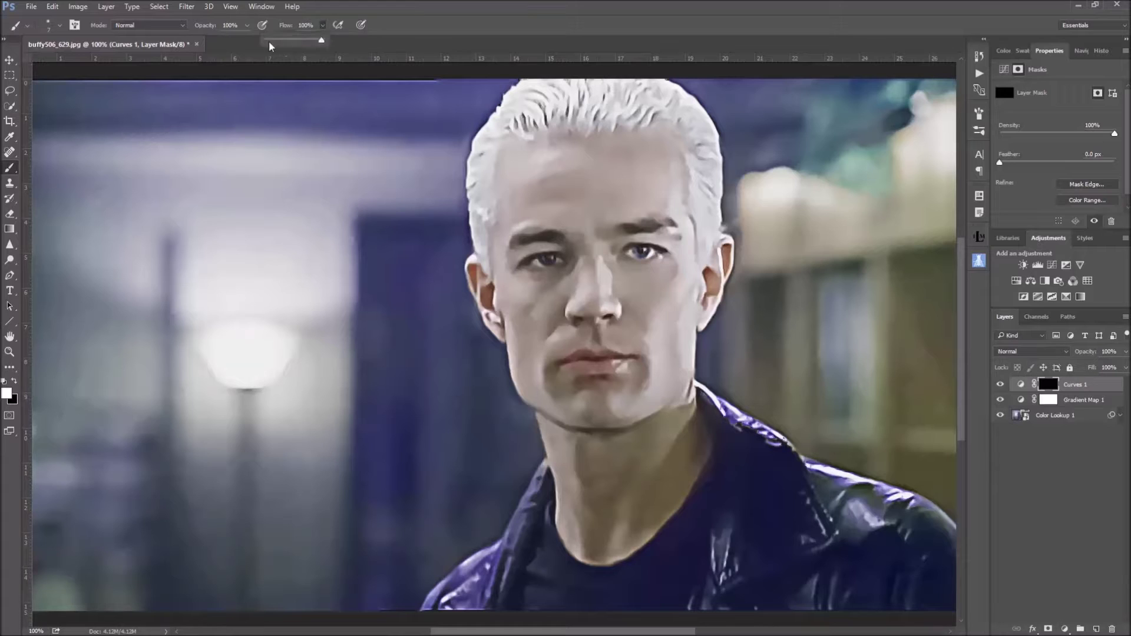
{"action": "left_click_drag", "start_coordinate": [273, 44], "coordinate": [276, 40]}
At 200% zoom, paint white over both eyes on the Curves 1 mask, then enlarge the brush to 40 px.
{"action": "left_click", "coordinate": [230, 6]}
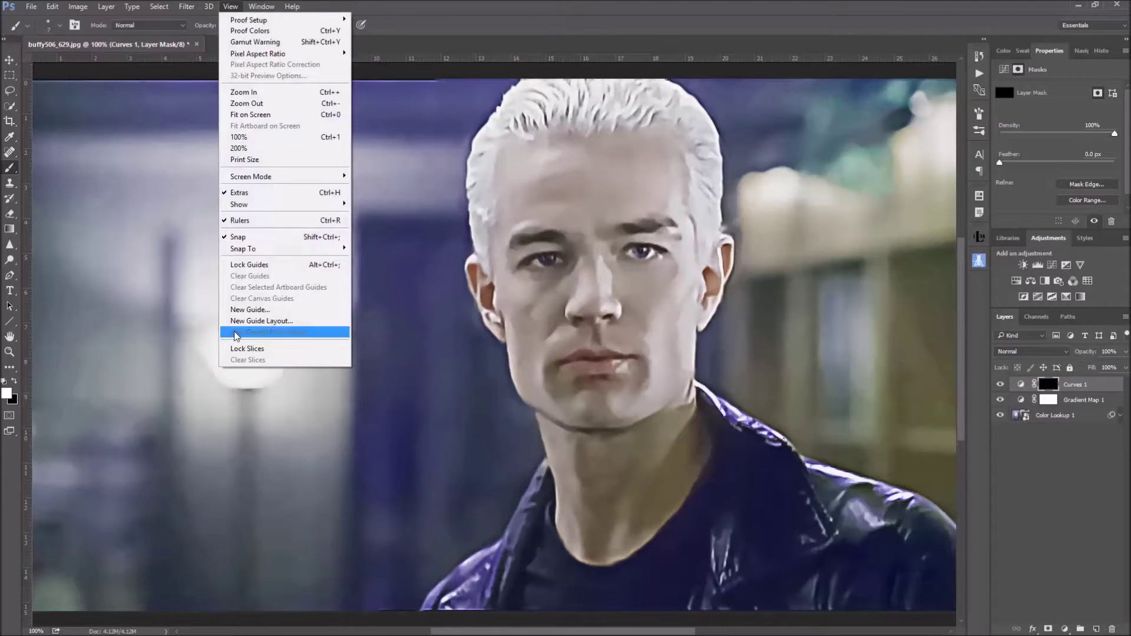
{"action": "left_click", "coordinate": [252, 148]}
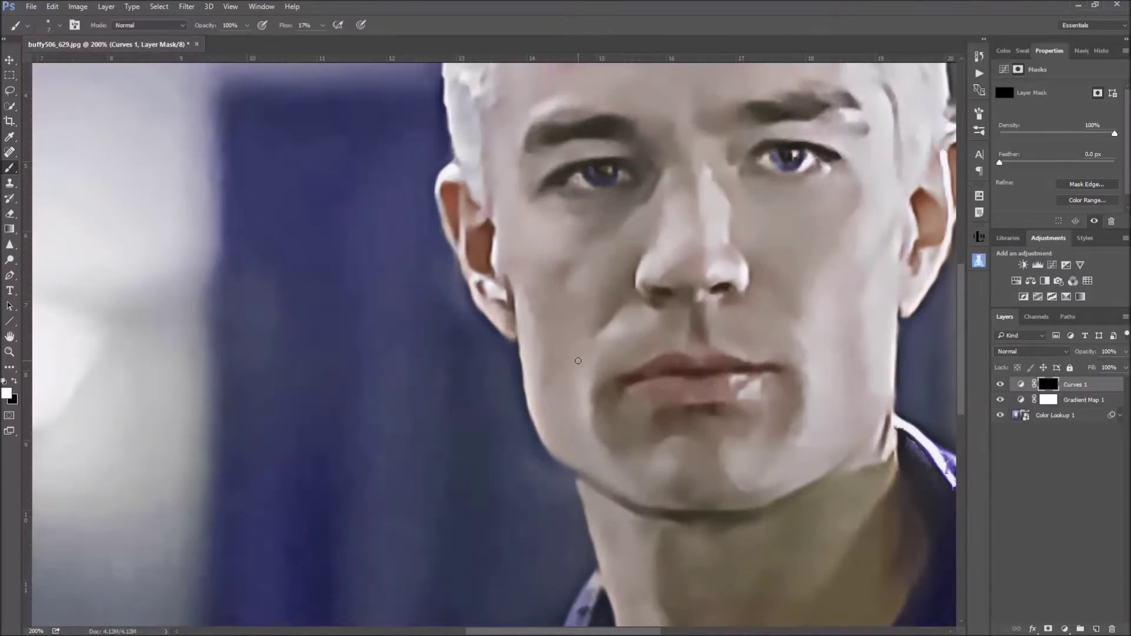
{"action": "left_click_drag", "start_coordinate": [655, 361], "coordinate": [518, 457]}
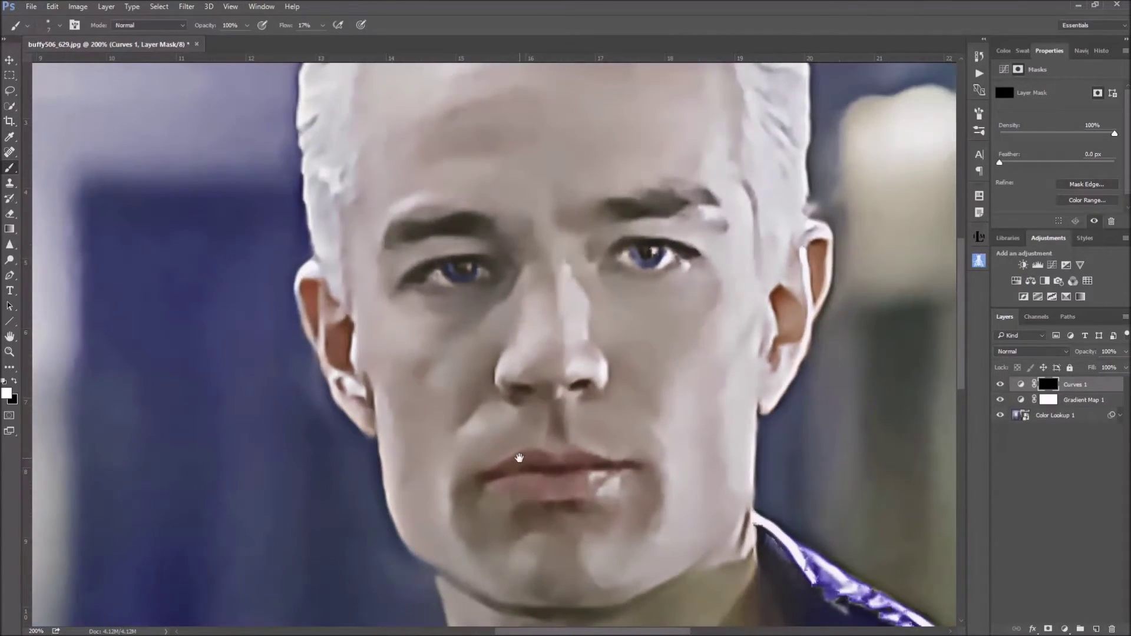
{"action": "mouse_move", "coordinate": [629, 255]}
{"action": "left_mouse_down"}
{"action": "mouse_move", "coordinate": [636, 263]}
{"action": "mouse_move", "coordinate": [655, 249]}
{"action": "mouse_move", "coordinate": [639, 259]}
{"action": "mouse_move", "coordinate": [656, 263]}
{"action": "left_mouse_up"}
{"action": "mouse_move", "coordinate": [474, 274]}
{"action": "left_mouse_down"}
{"action": "mouse_move", "coordinate": [448, 271]}
{"action": "mouse_move", "coordinate": [473, 267]}
{"action": "left_mouse_up"}
{"action": "scroll", "coordinate": [496, 323], "scroll_direction": "down", "scroll_amount": 2}
{"action": "scroll", "coordinate": [549, 418], "scroll_direction": "down", "scroll_amount": 5}
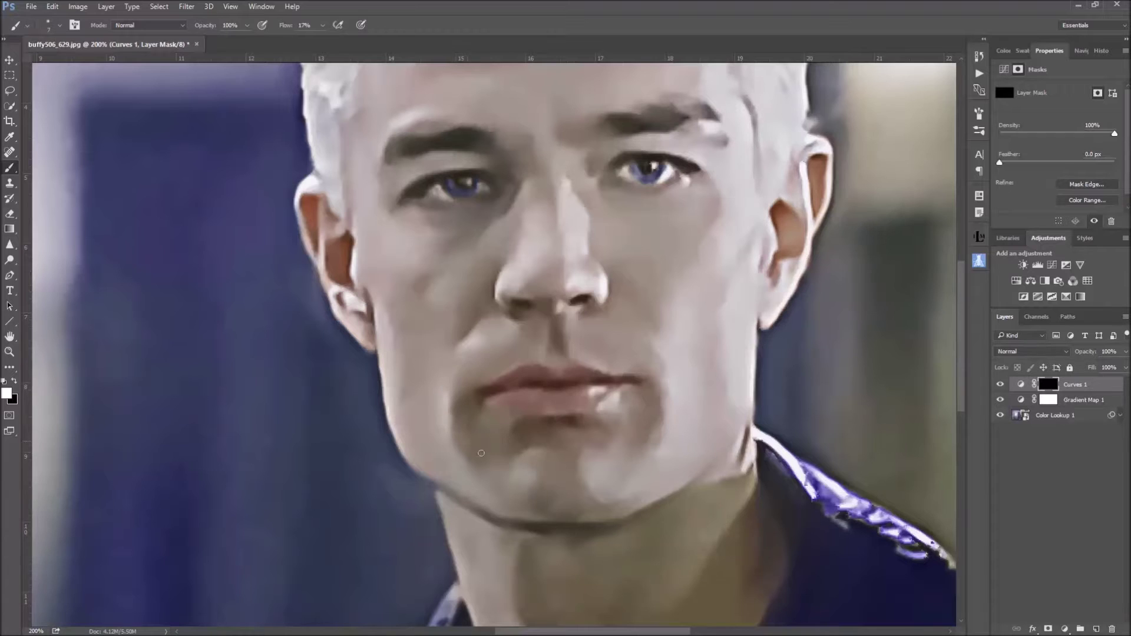
{"action": "scroll", "coordinate": [683, 447], "scroll_direction": "down", "scroll_amount": 2}
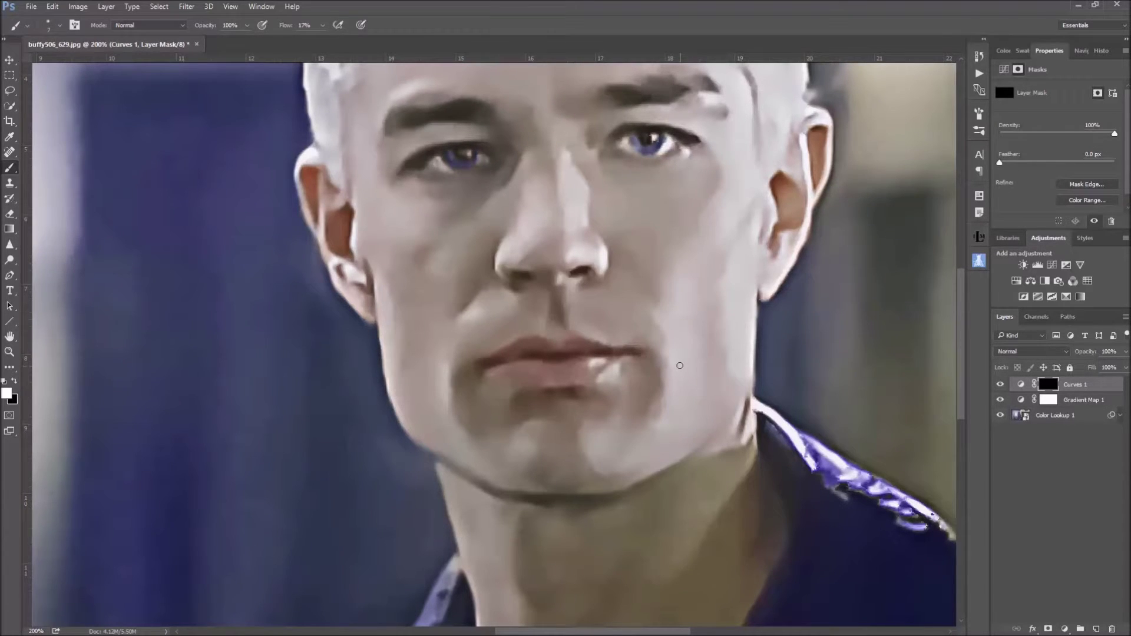
{"action": "key", "text": "bracketright"}
{"action": "key", "text": "bracketright"}
{"action": "key", "text": "bracketright"}
{"action": "key", "text": "bracketright"}
{"action": "key", "text": "bracketright"}
Soften the brush to 0% hardness and 25 px, then pan toward the jaw and collar.
{"action": "right_click", "coordinate": [613, 199]}
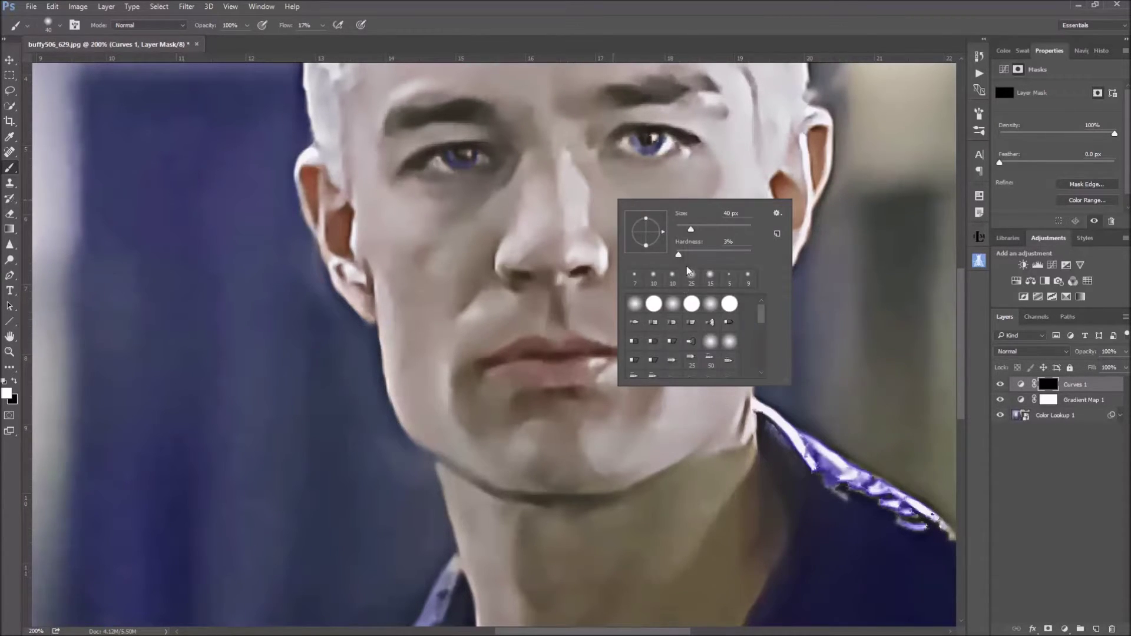
{"action": "left_click_drag", "start_coordinate": [682, 260], "coordinate": [674, 260]}
{"action": "key", "text": "Return"}
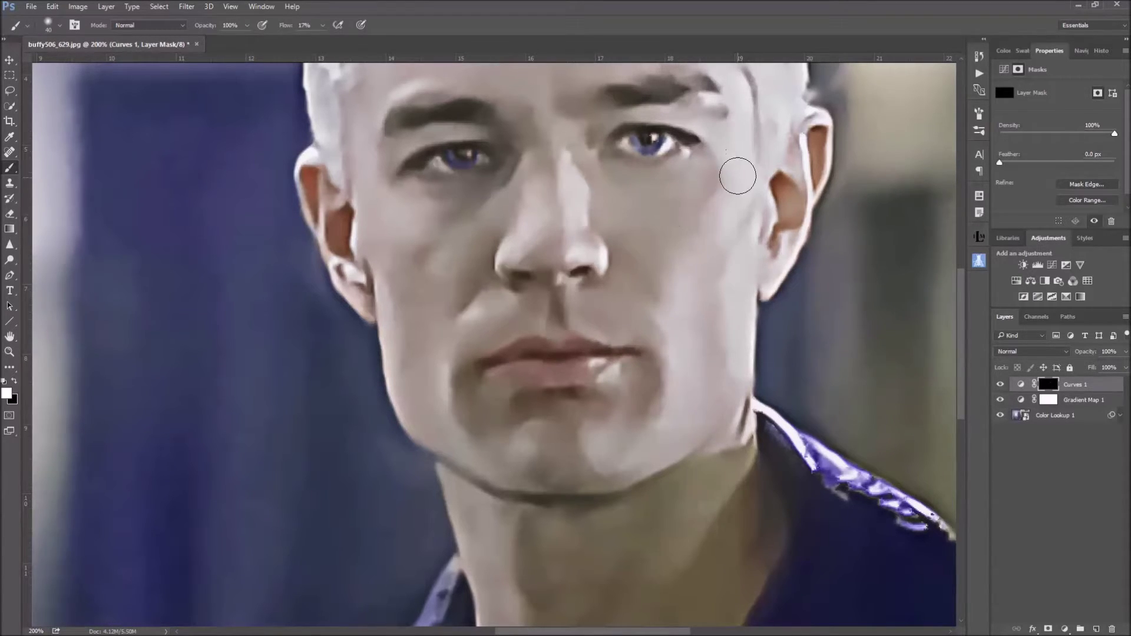
{"action": "scroll", "coordinate": [731, 177], "scroll_direction": "up", "scroll_amount": 3}
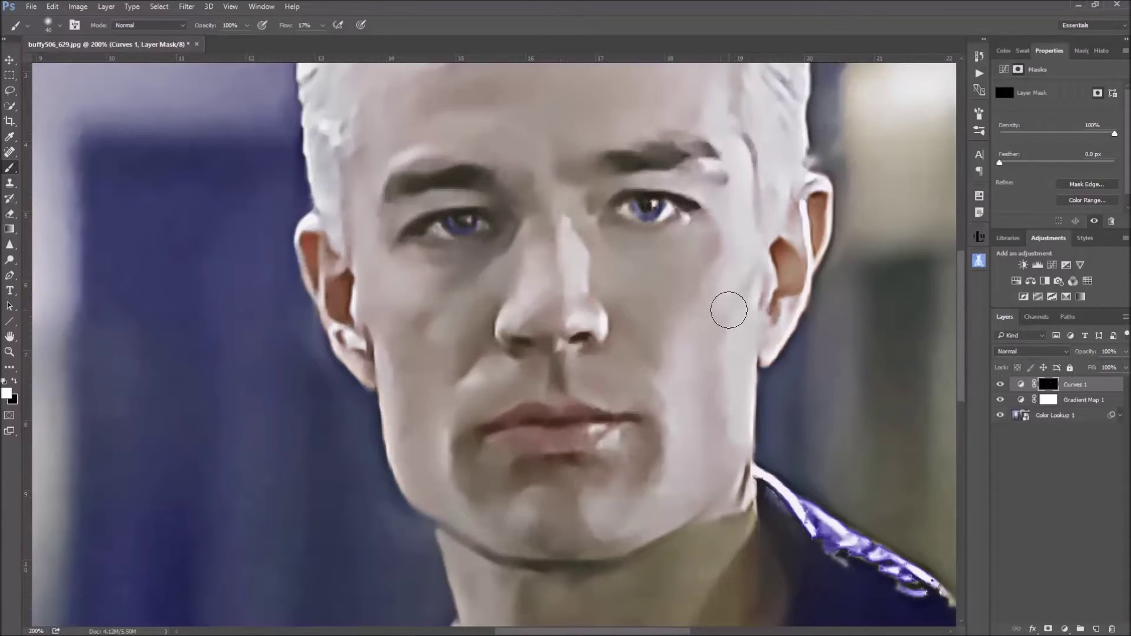
{"action": "key", "text": "bracketleft"}
{"action": "key", "text": "bracketleft"}
{"action": "key", "text": "bracketleft"}
{"action": "scroll", "coordinate": [737, 433], "scroll_direction": "down", "scroll_amount": 2}
{"action": "scroll", "coordinate": [736, 433], "scroll_direction": "down", "scroll_amount": 2}
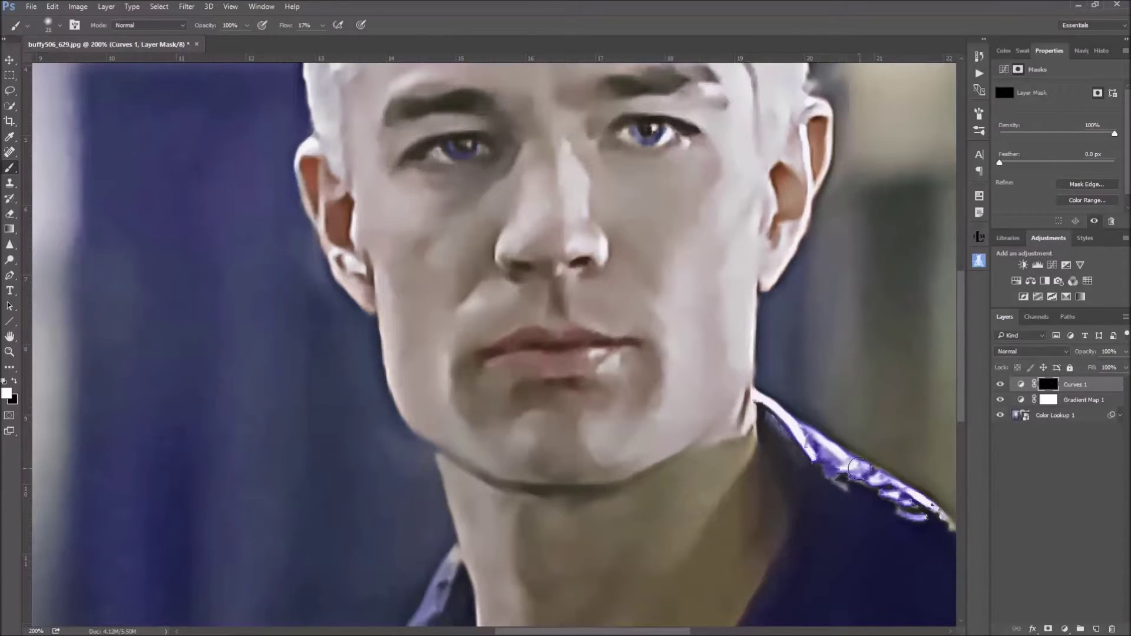
{"action": "mouse_move", "coordinate": [811, 450]}
{"action": "left_mouse_down"}
{"action": "mouse_move", "coordinate": [753, 432]}
{"action": "mouse_move", "coordinate": [630, 292]}
{"action": "left_mouse_up"}
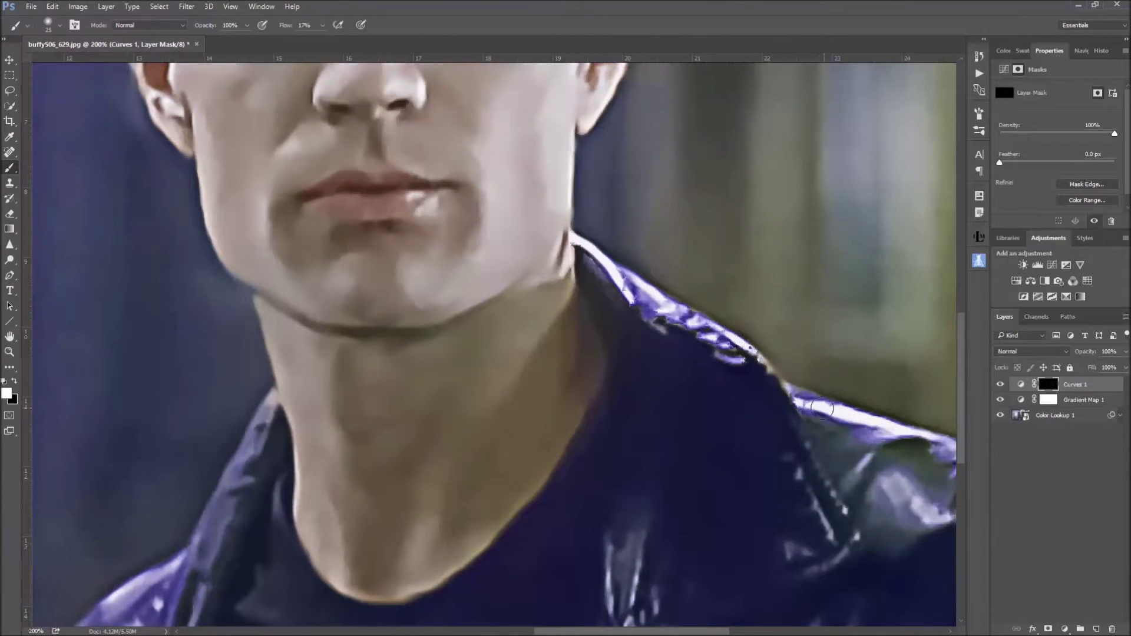
{"action": "scroll", "coordinate": [765, 493], "scroll_direction": "down", "scroll_amount": 5}
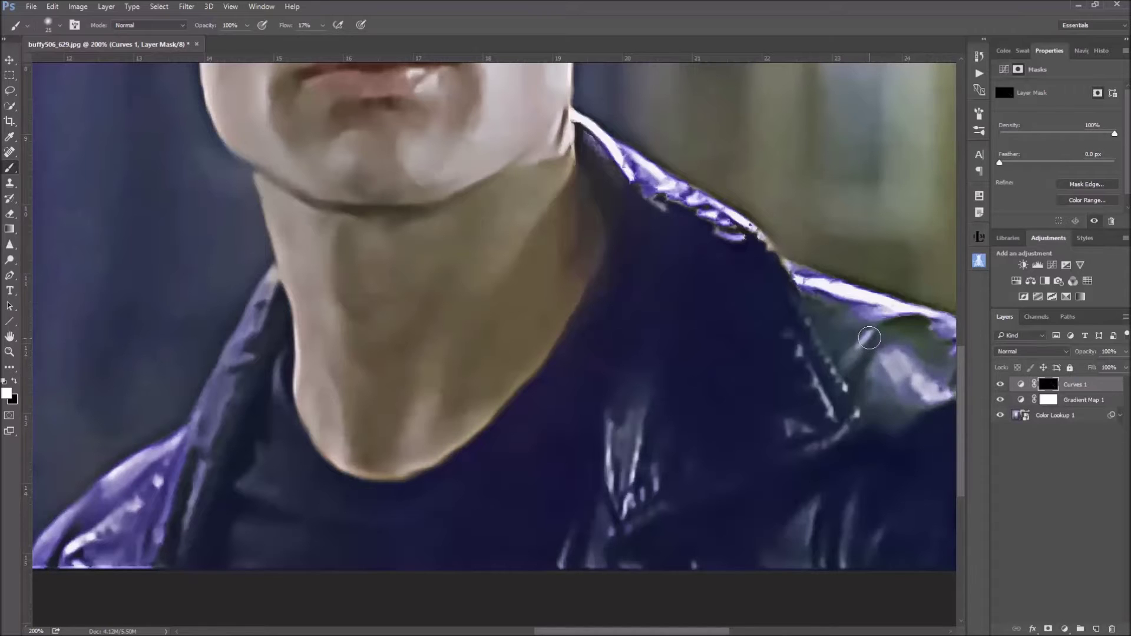
{"action": "mouse_move", "coordinate": [870, 368]}
{"action": "left_mouse_down"}
{"action": "mouse_move", "coordinate": [832, 256]}
{"action": "mouse_move", "coordinate": [685, 331]}
{"action": "left_mouse_up"}
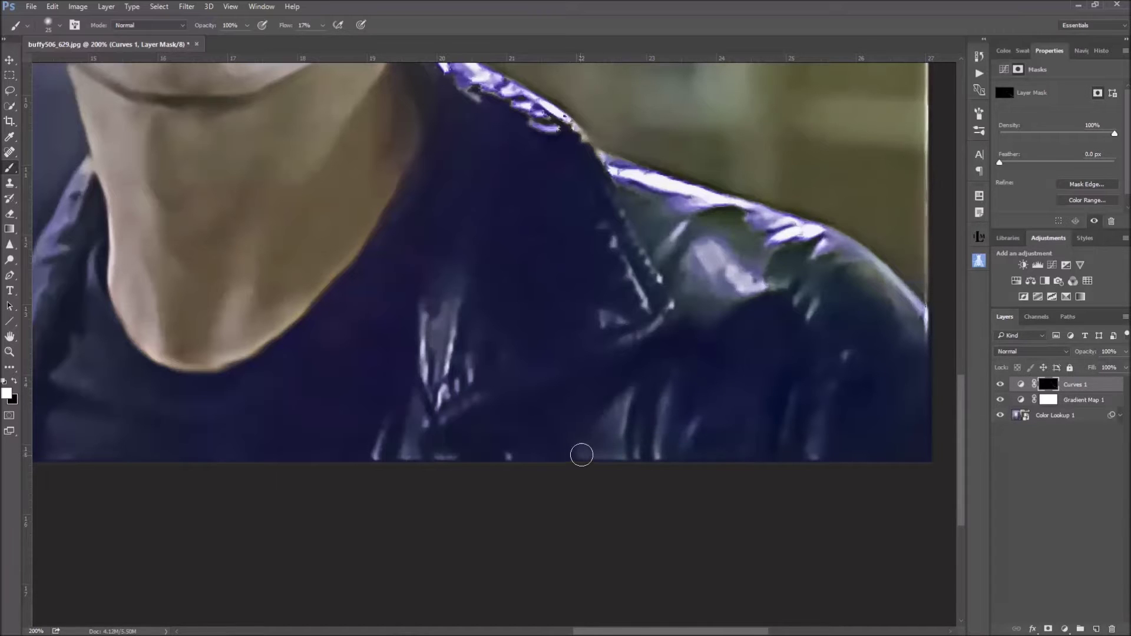
{"action": "mouse_move", "coordinate": [521, 412]}
{"action": "left_mouse_down"}
{"action": "mouse_move", "coordinate": [652, 429]}
{"action": "mouse_move", "coordinate": [758, 461]}
{"action": "left_mouse_up"}
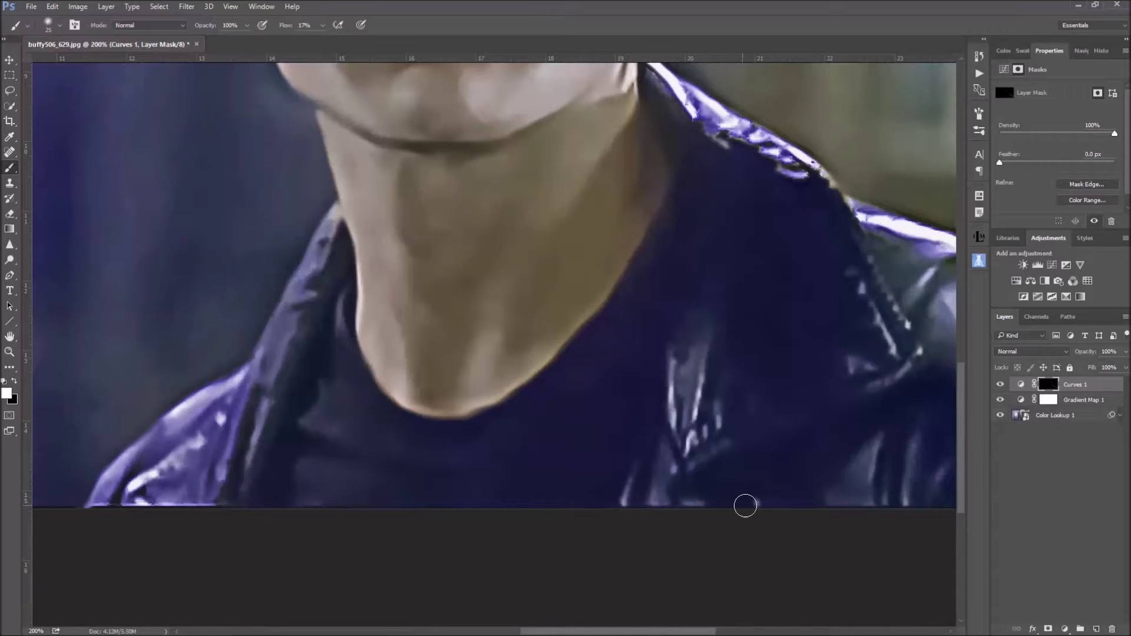
{"action": "left_click_drag", "start_coordinate": [378, 412], "coordinate": [699, 426]}
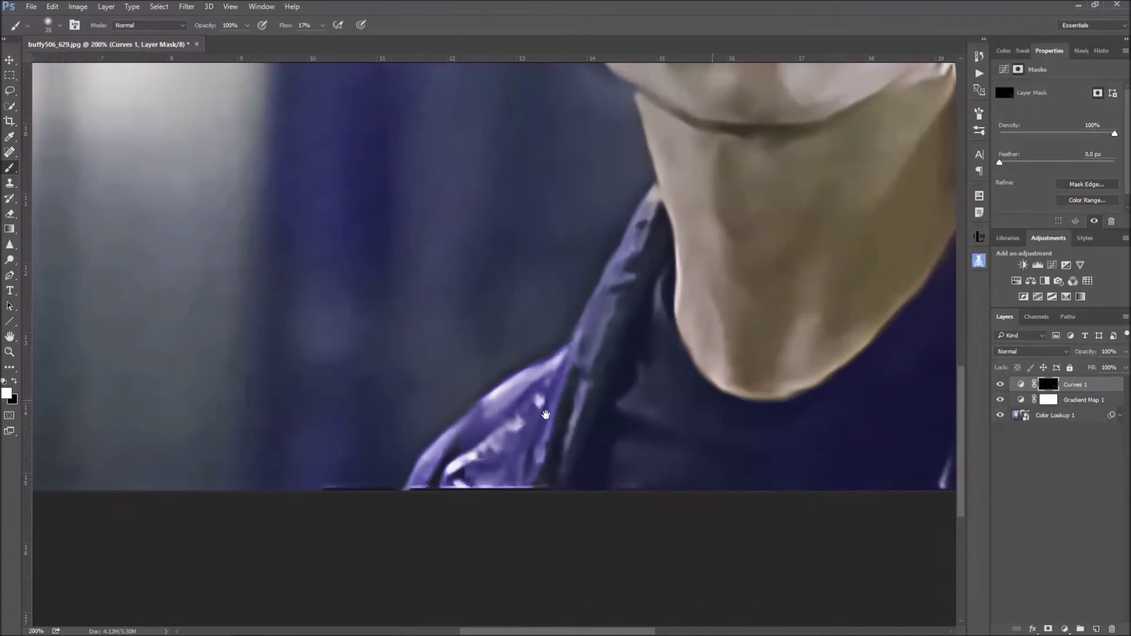
{"action": "left_click_drag", "start_coordinate": [545, 414], "coordinate": [551, 417]}
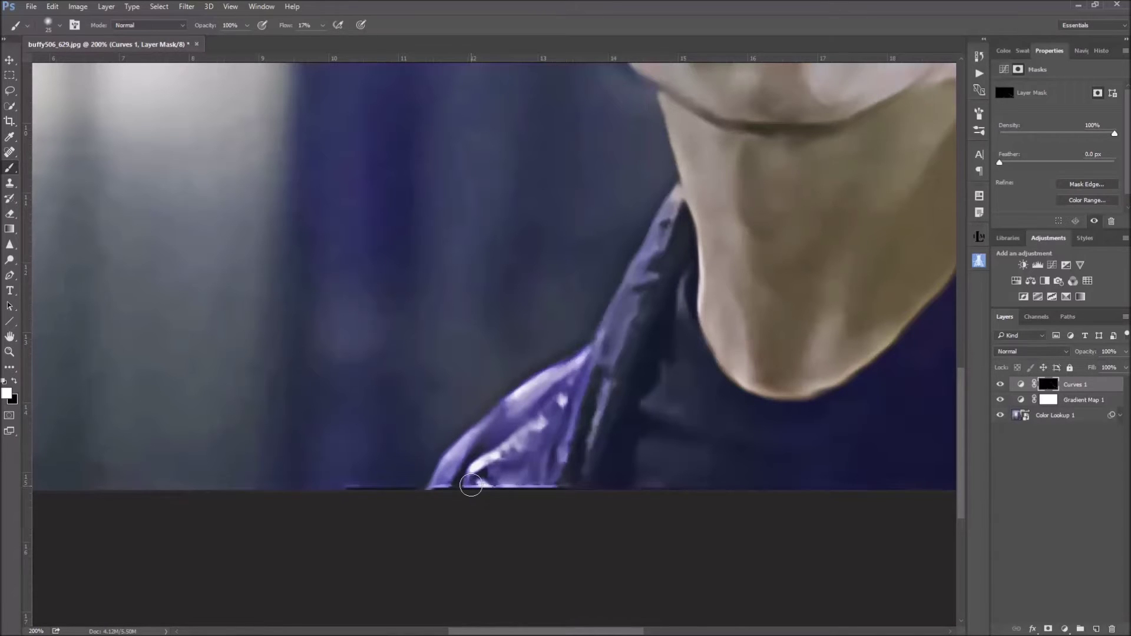
{"action": "left_click_drag", "start_coordinate": [616, 328], "coordinate": [528, 446]}
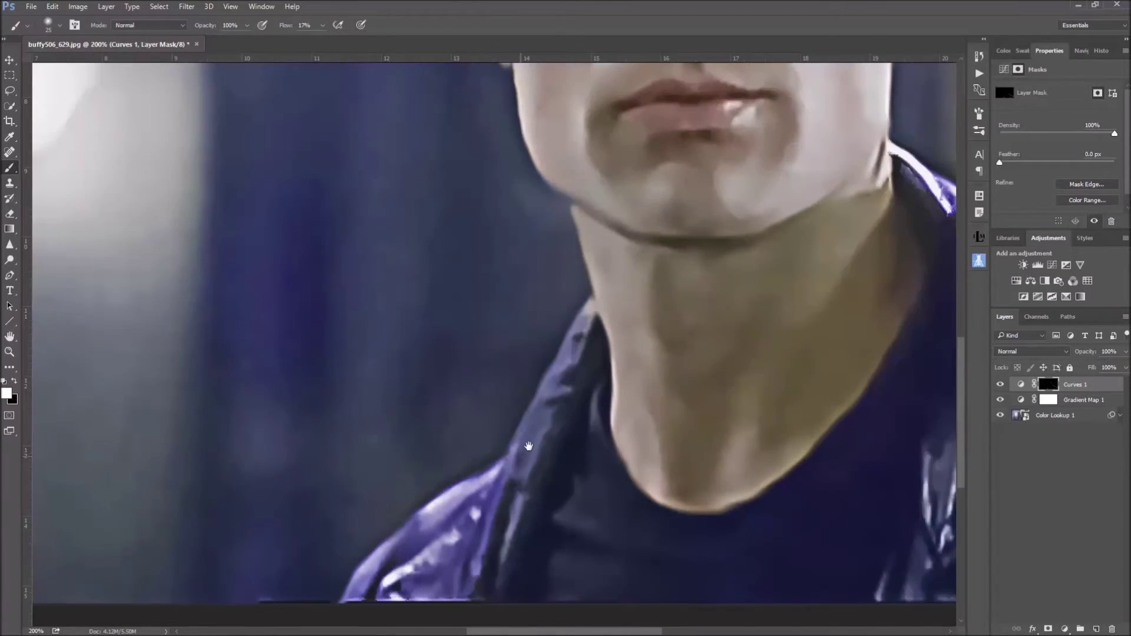
{"action": "scroll", "coordinate": [589, 486], "scroll_direction": "down", "scroll_amount": 2}
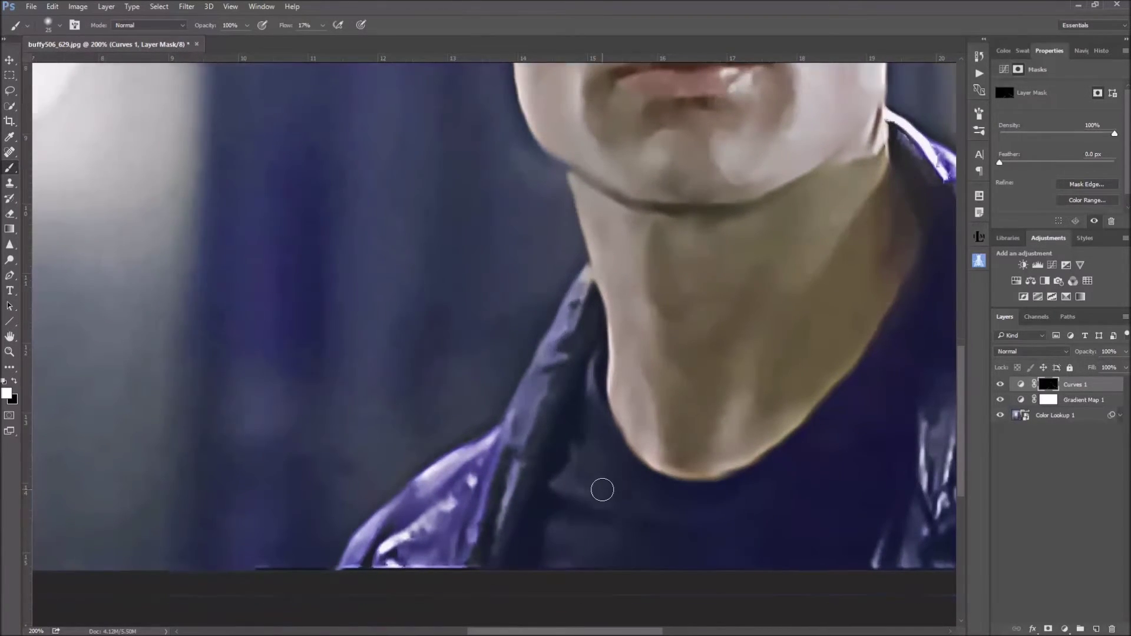
{"action": "scroll", "coordinate": [602, 490], "scroll_direction": "down", "scroll_amount": 2}
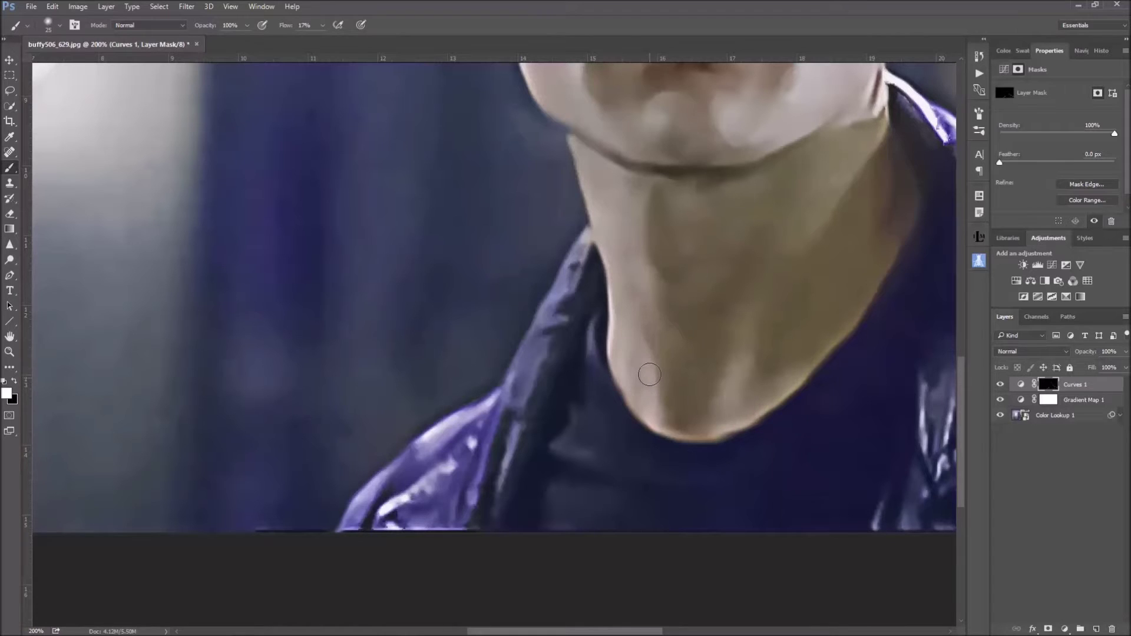
{"action": "key", "text": "space"}
{"action": "mouse_move", "coordinate": [734, 355]}
{"action": "left_mouse_down"}
{"action": "mouse_move", "coordinate": [677, 353]}
{"action": "mouse_move", "coordinate": [664, 426]}
{"action": "left_mouse_up"}
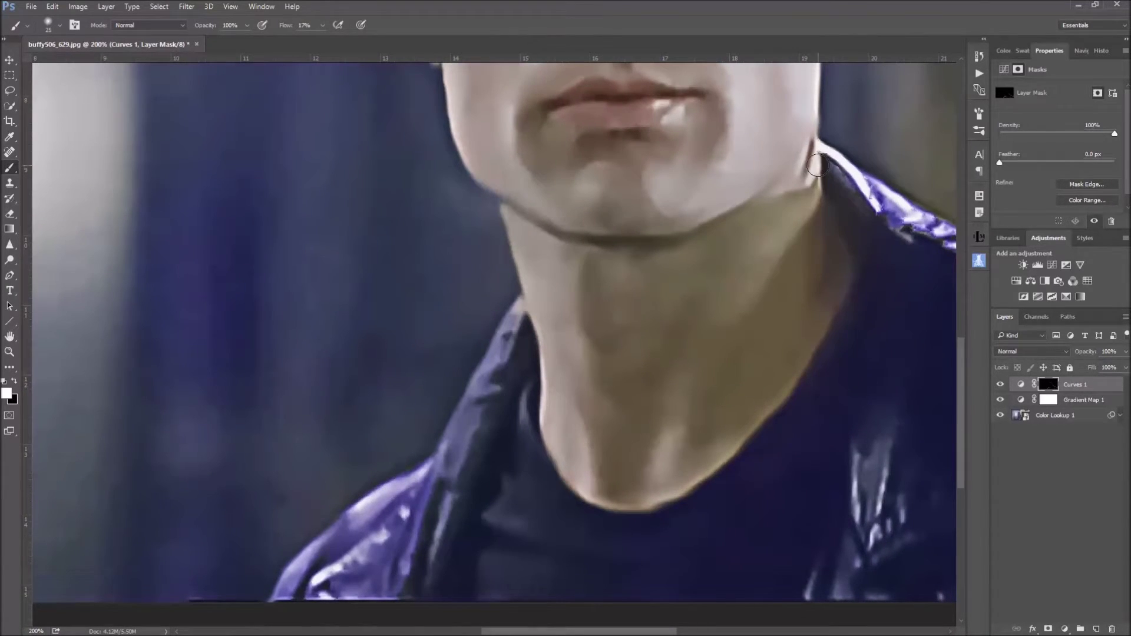
{"action": "scroll", "coordinate": [713, 358], "scroll_direction": "up", "scroll_amount": 3}
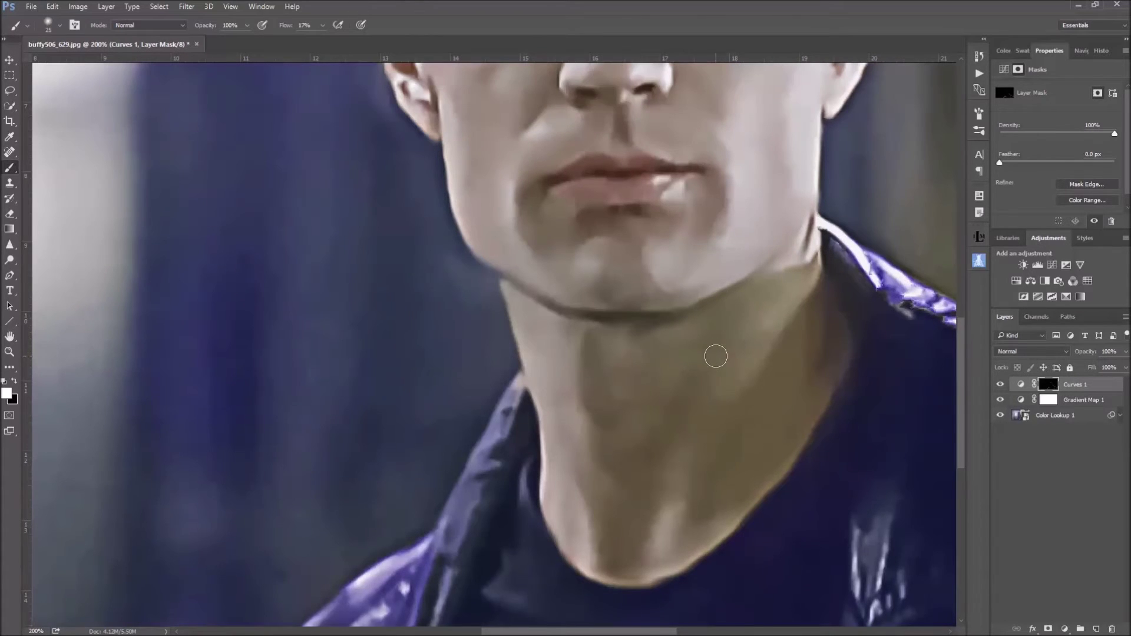
Scroll and pan across the cheeks to inspect the face, then bring up the View menu.
{"action": "scroll", "coordinate": [716, 356], "scroll_direction": "up", "scroll_amount": 3}
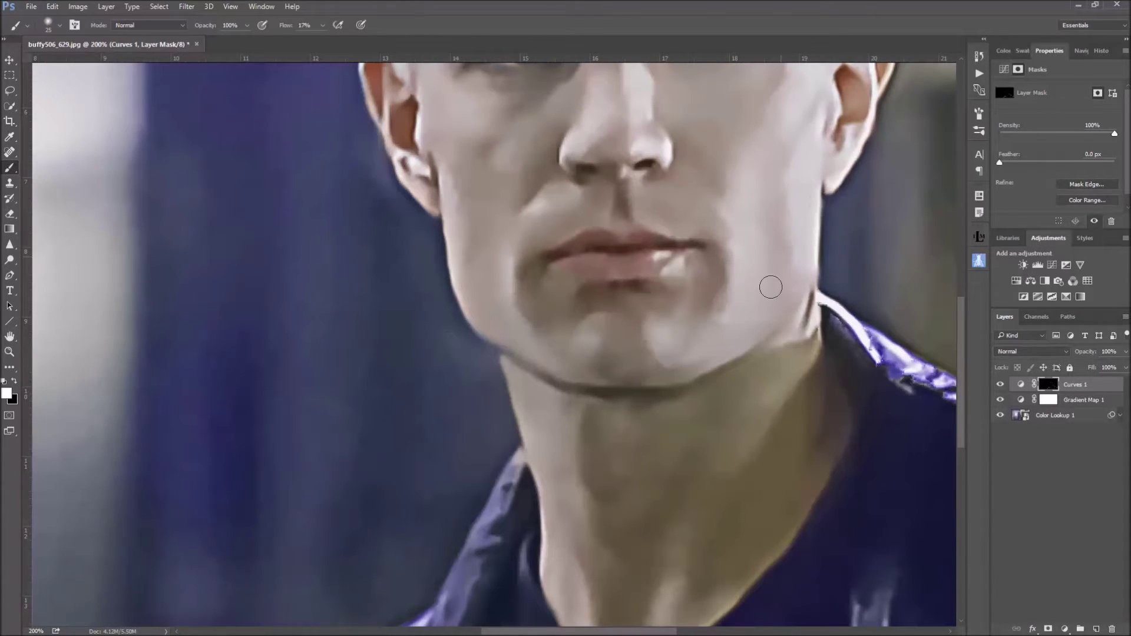
{"action": "scroll", "coordinate": [817, 203], "scroll_direction": "up", "scroll_amount": 4}
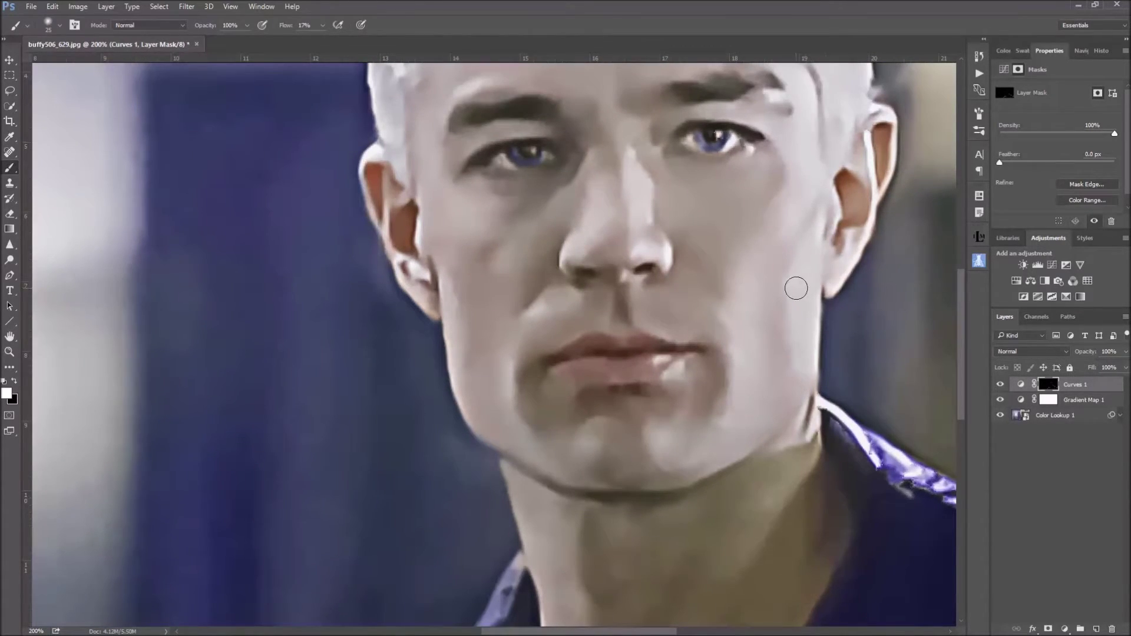
{"action": "scroll", "coordinate": [732, 391], "scroll_direction": "up", "scroll_amount": 4}
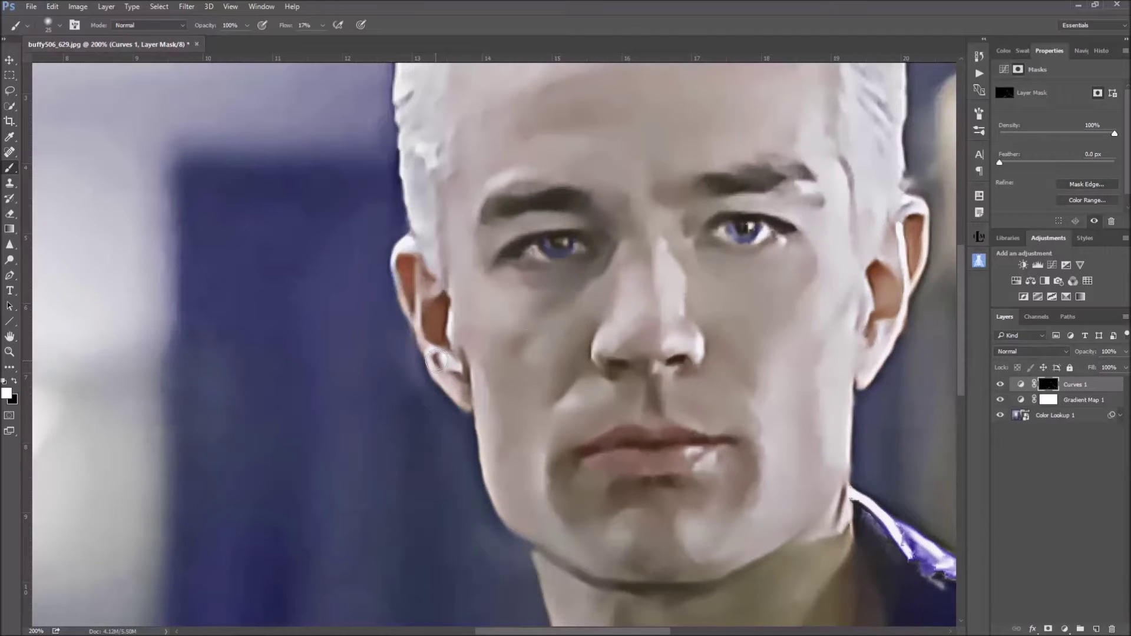
{"action": "key", "text": "space"}
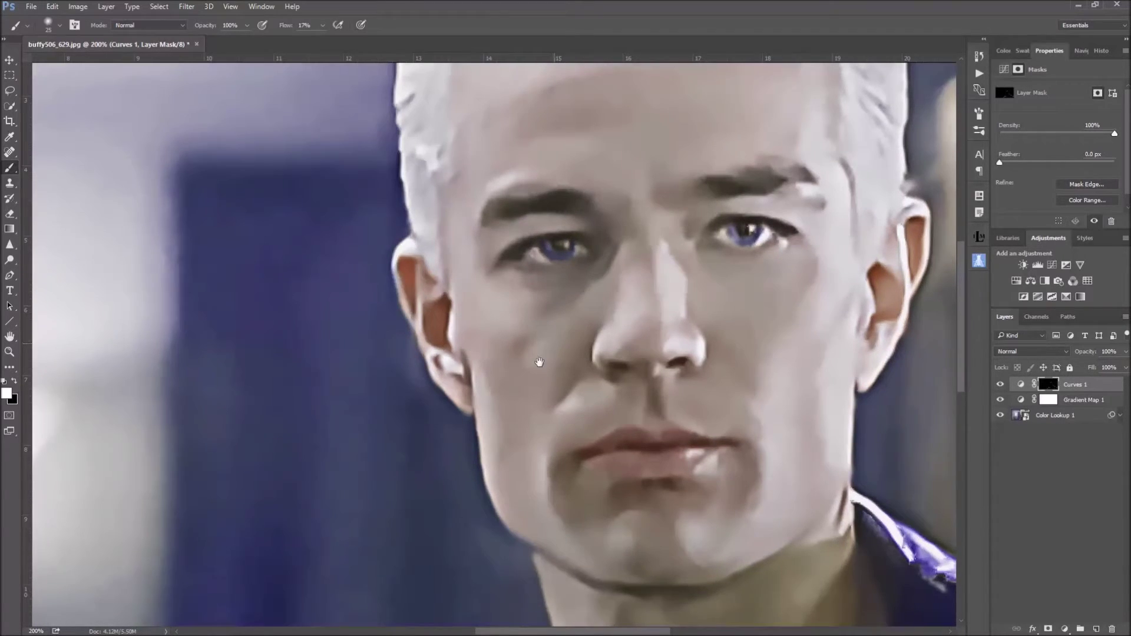
{"action": "left_click_drag", "start_coordinate": [539, 362], "coordinate": [499, 414]}
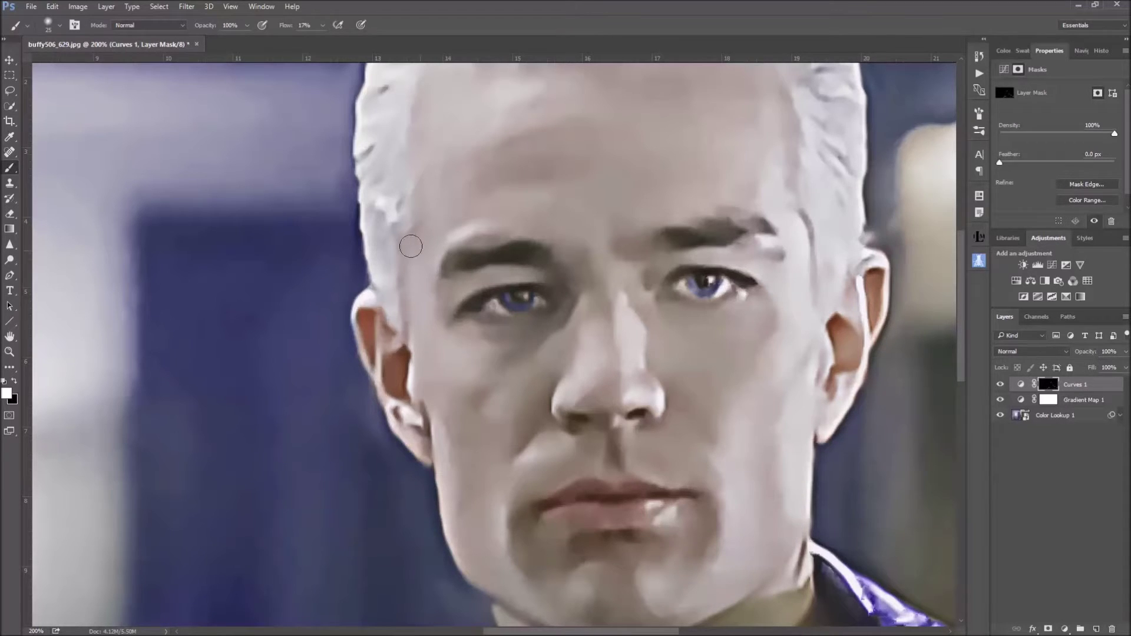
{"action": "left_click", "coordinate": [230, 7]}
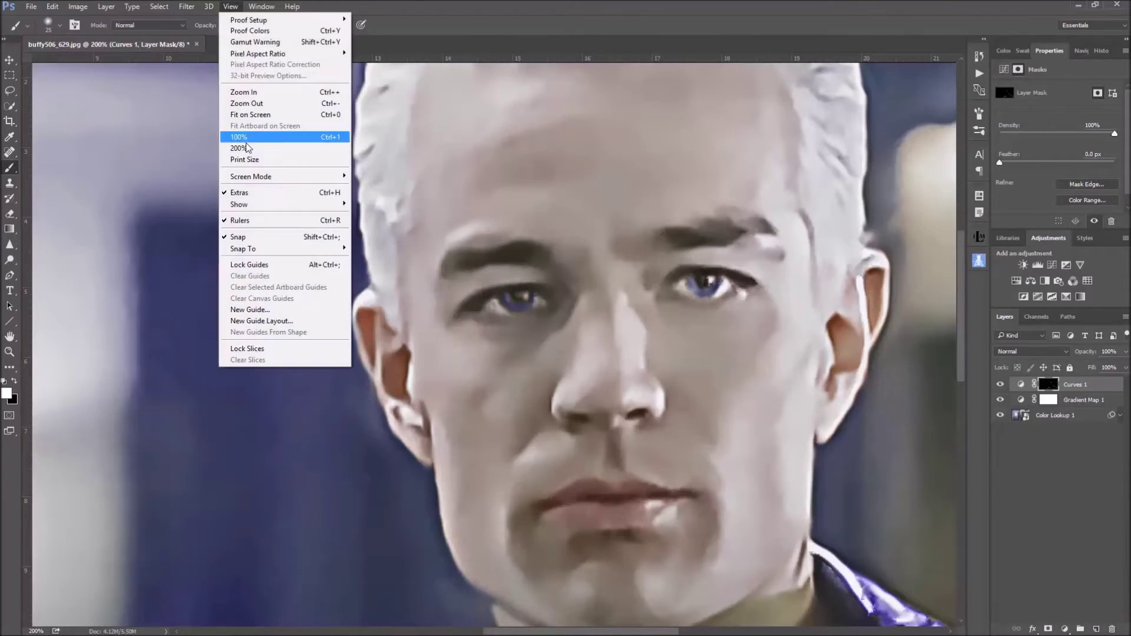
Fit the image on screen and toggle Curves 1 visibility to compare before and after.
{"action": "left_click", "coordinate": [250, 114]}
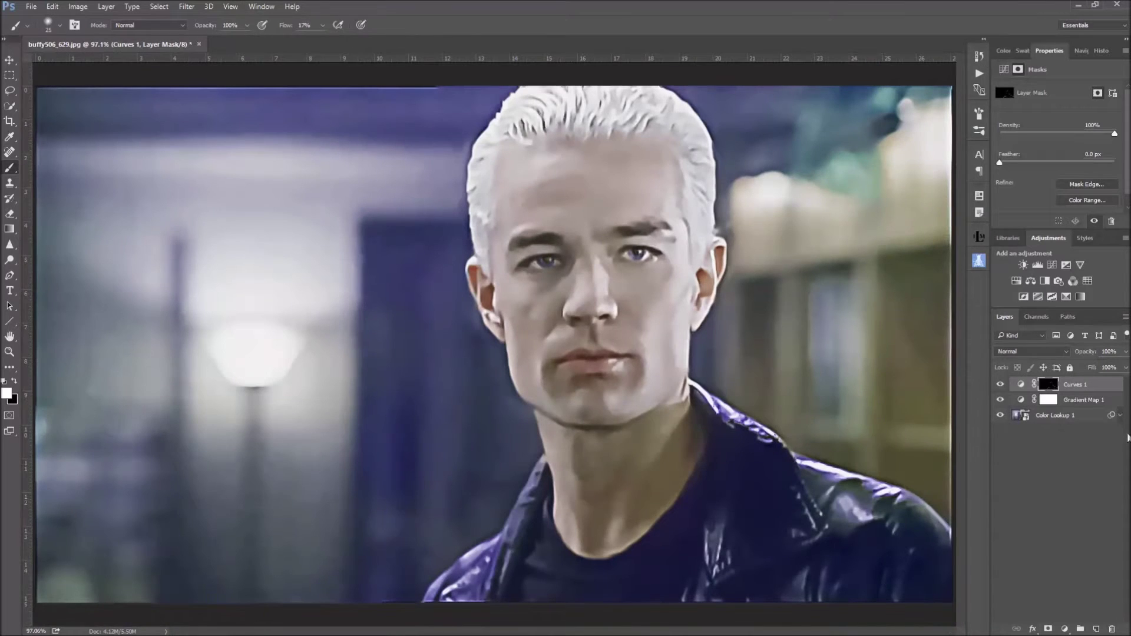
{"action": "left_click", "coordinate": [1000, 385]}
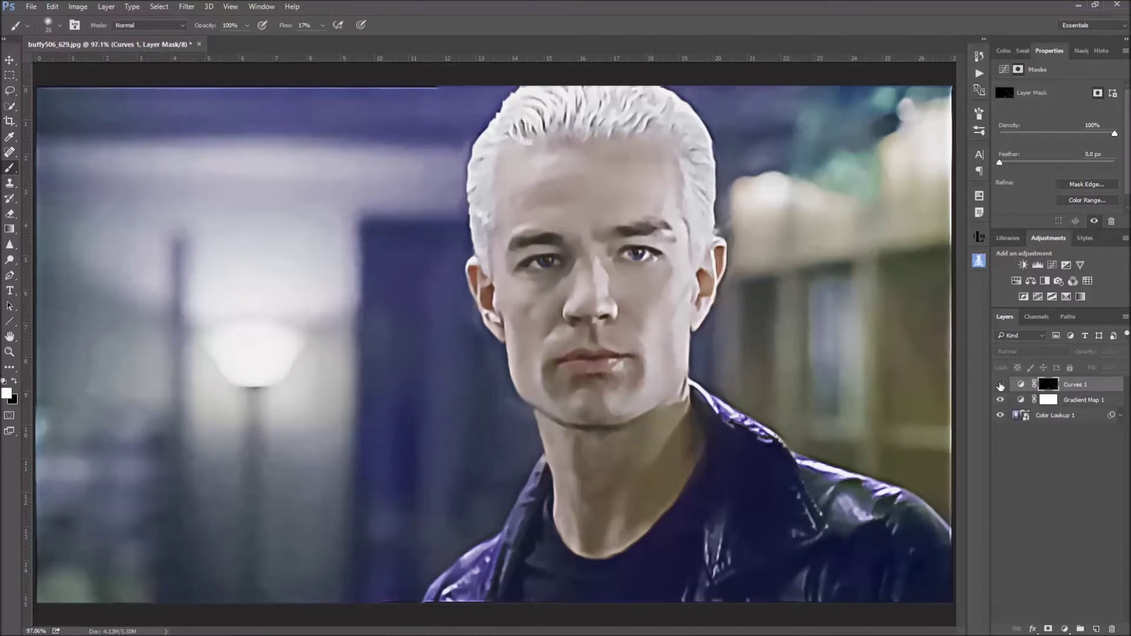
{"action": "left_click", "coordinate": [999, 385]}
{"action": "left_click", "coordinate": [1000, 386]}
{"action": "left_click", "coordinate": [999, 385]}
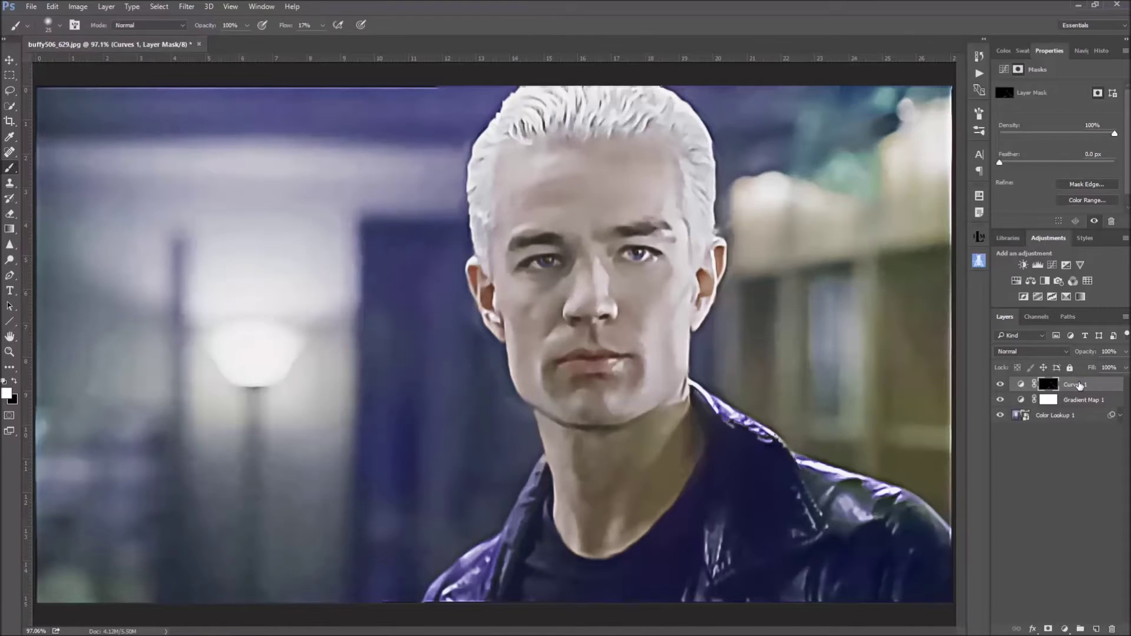
Rename Curves 1 to 'dodge' and add a new empty layer above it.
{"action": "double_click", "coordinate": [1078, 385]}
{"action": "type", "text": "do"}
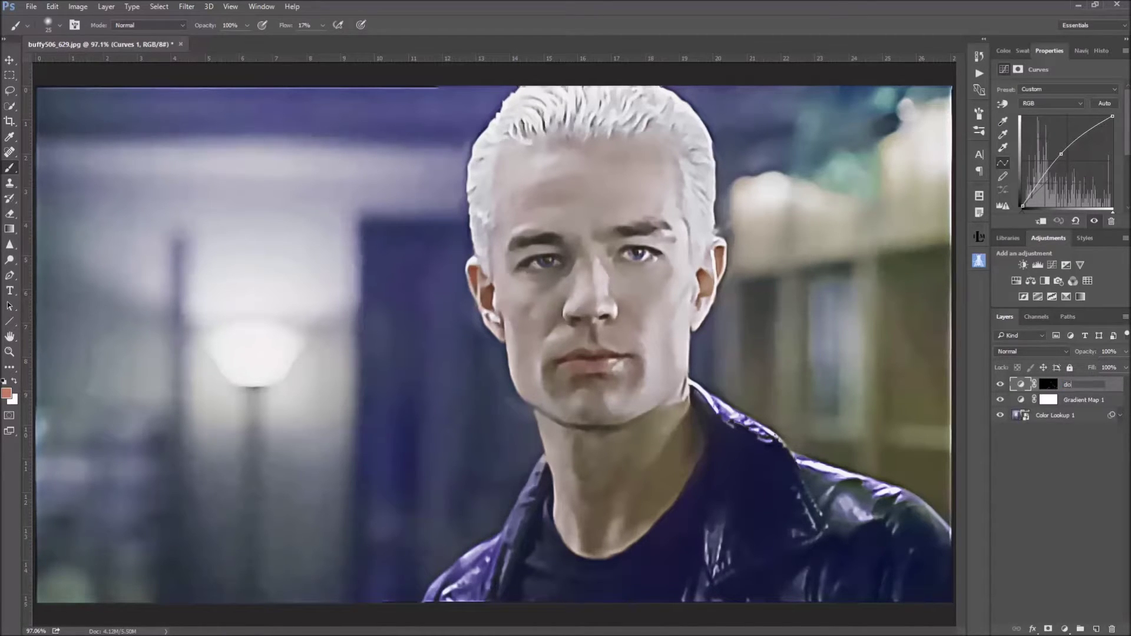
{"action": "type", "text": "dge"}
{"action": "key", "text": "Return"}
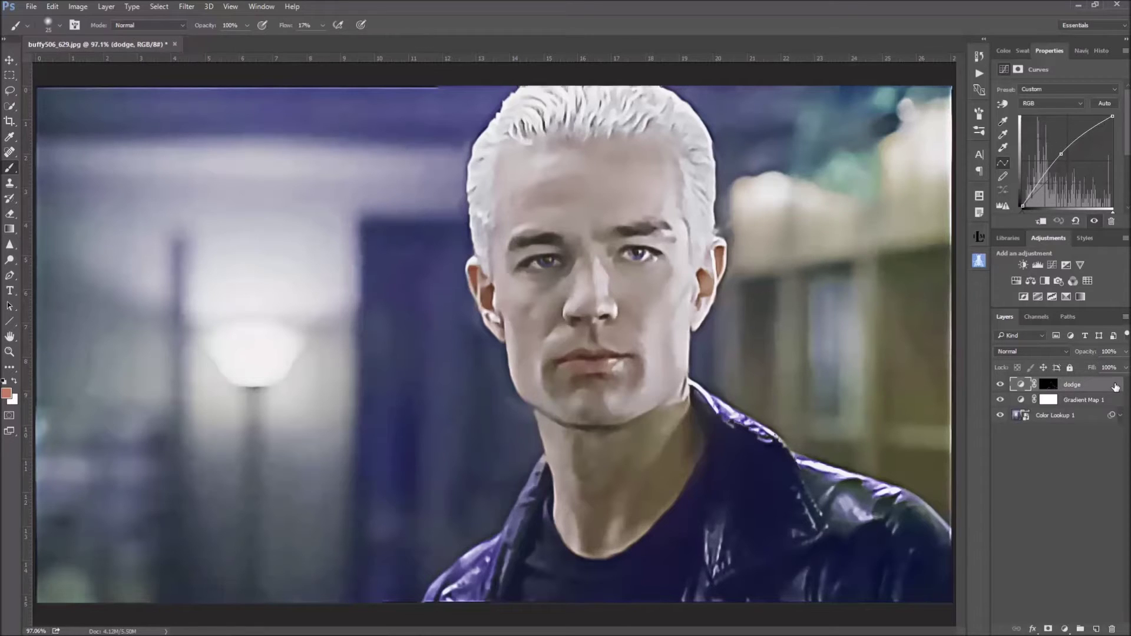
{"action": "left_click", "coordinate": [1097, 628]}
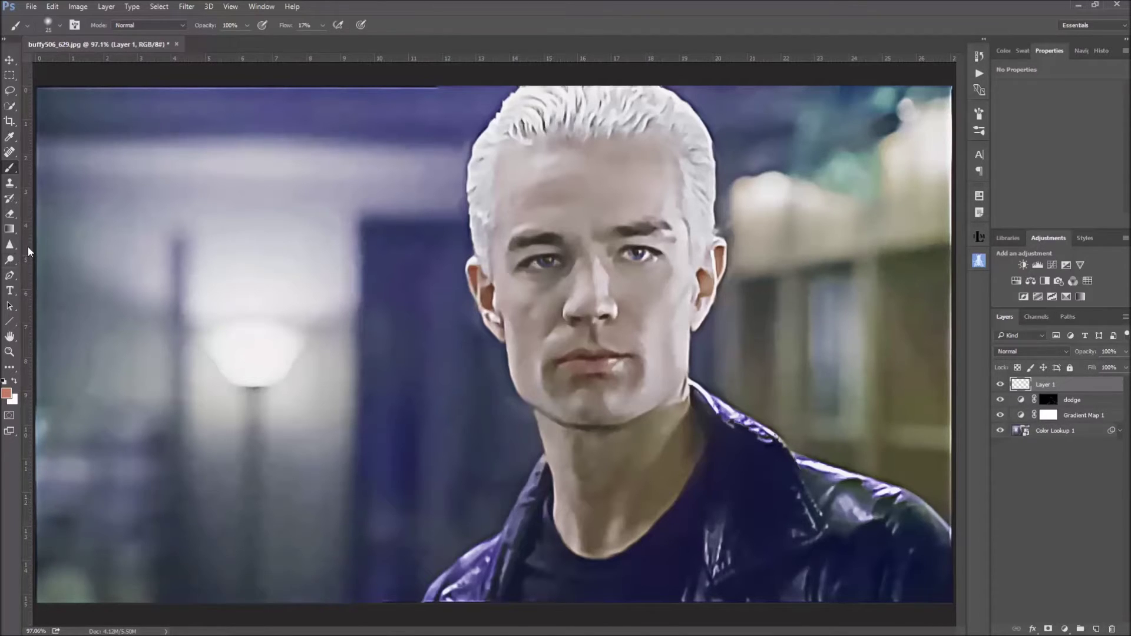
Switch to the Smudge tool, zoom to 200% on the chin, and smudge the neck-collar edge.
{"action": "left_click", "coordinate": [10, 244]}
{"action": "left_click", "coordinate": [51, 268]}
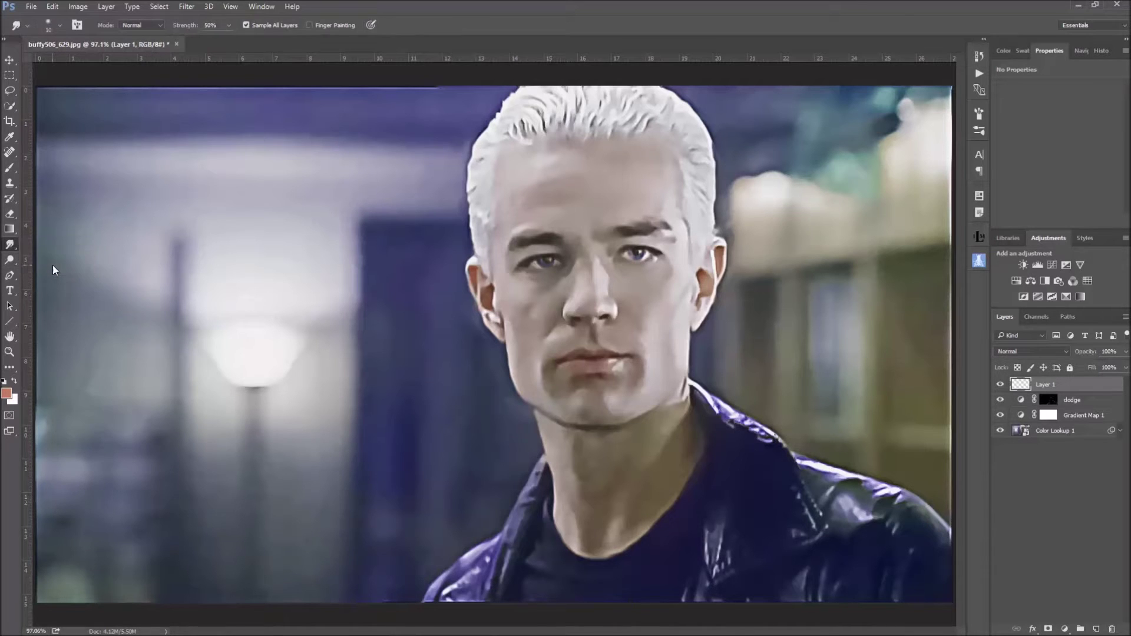
{"action": "left_click", "coordinate": [230, 6]}
{"action": "left_click", "coordinate": [241, 147]}
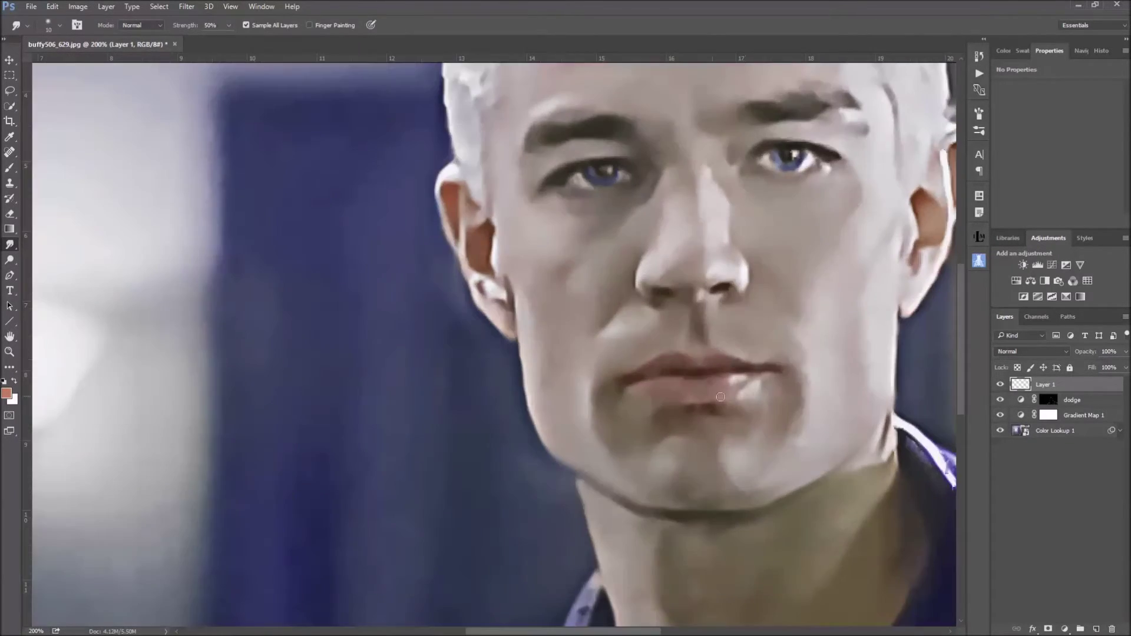
{"action": "left_click_drag", "start_coordinate": [745, 387], "coordinate": [454, 250]}
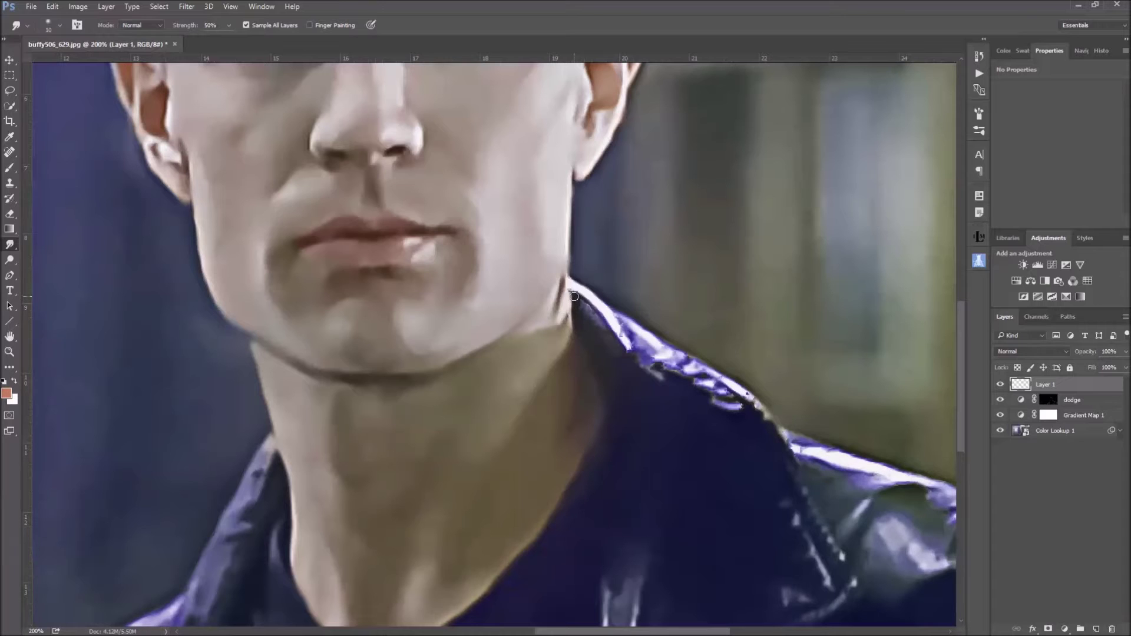
{"action": "left_click_drag", "start_coordinate": [572, 297], "coordinate": [575, 314]}
Set the Smudge mode to Lighten and smudge along the jaw and neck edge.
{"action": "left_click", "coordinate": [159, 26]}
{"action": "left_click", "coordinate": [142, 50]}
{"action": "mouse_move", "coordinate": [561, 290]}
{"action": "left_mouse_down"}
{"action": "mouse_move", "coordinate": [560, 304]}
{"action": "mouse_move", "coordinate": [559, 295]}
{"action": "left_mouse_up"}
{"action": "mouse_move", "coordinate": [563, 288]}
{"action": "left_mouse_down"}
{"action": "mouse_move", "coordinate": [558, 304]}
{"action": "mouse_move", "coordinate": [558, 292]}
{"action": "left_mouse_up"}
{"action": "mouse_move", "coordinate": [564, 320]}
{"action": "left_mouse_down"}
{"action": "mouse_move", "coordinate": [552, 334]}
{"action": "mouse_move", "coordinate": [573, 308]}
{"action": "left_mouse_up"}
Set the Smudge mode to Darken and smudge down along the collar edge.
{"action": "left_click", "coordinate": [147, 26]}
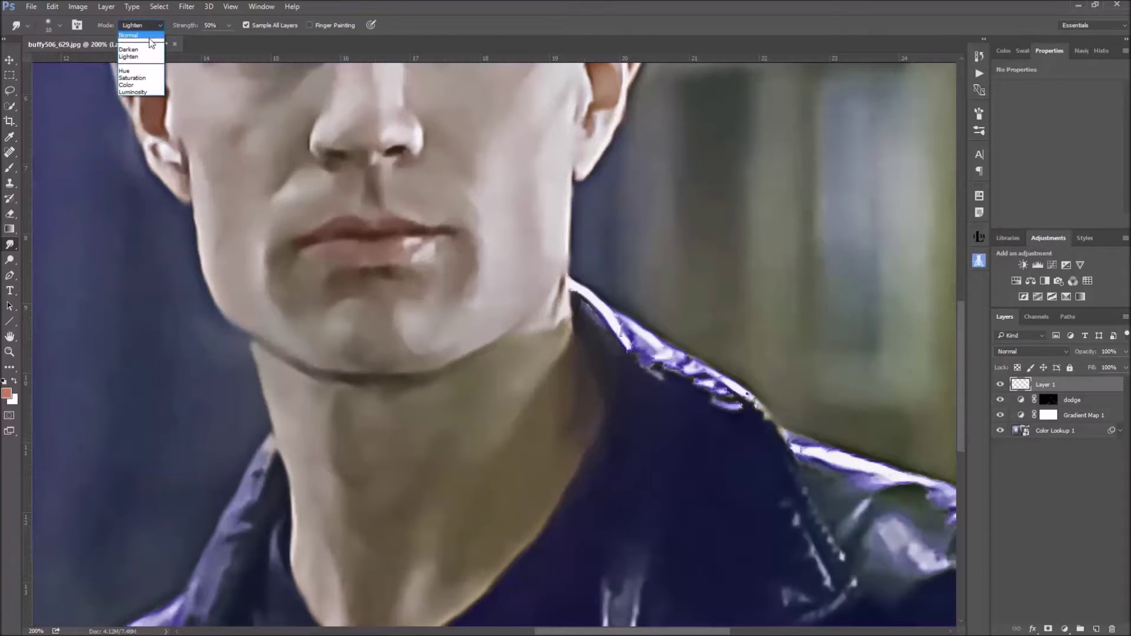
{"action": "left_click", "coordinate": [148, 49]}
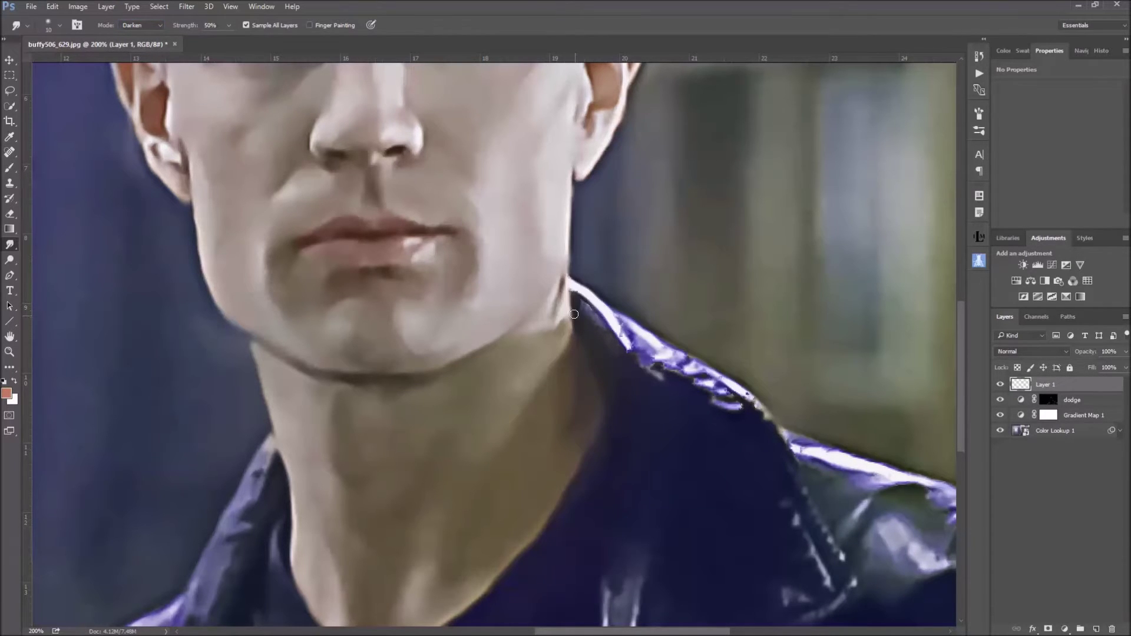
{"action": "mouse_move", "coordinate": [574, 303]}
{"action": "left_mouse_down"}
{"action": "mouse_move", "coordinate": [584, 331]}
{"action": "mouse_move", "coordinate": [601, 338]}
{"action": "left_mouse_up"}
Return the Smudge mode to Normal and smooth the jaw edge toward the collar.
{"action": "left_click", "coordinate": [155, 27]}
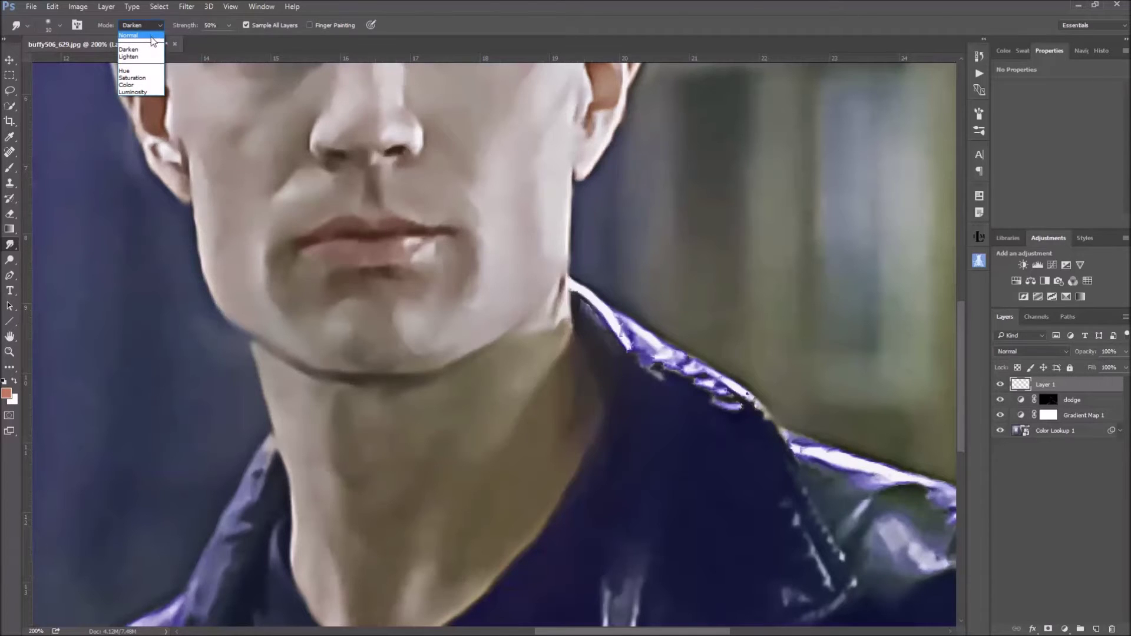
{"action": "left_click", "coordinate": [141, 35]}
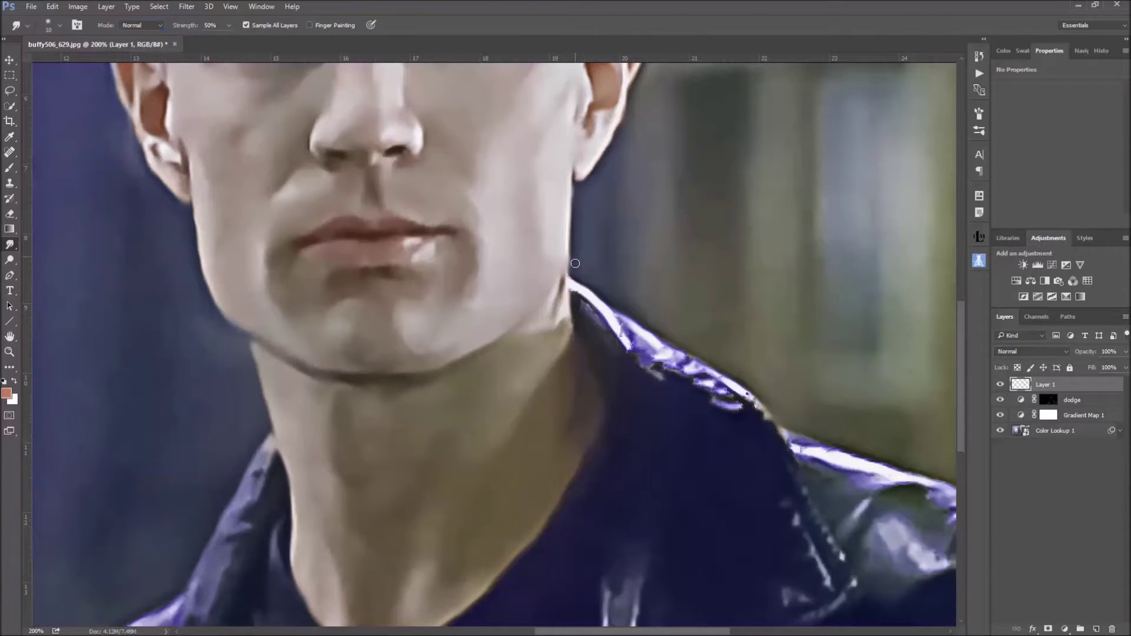
{"action": "left_click_drag", "start_coordinate": [575, 266], "coordinate": [573, 248]}
{"action": "mouse_move", "coordinate": [559, 298]}
{"action": "left_mouse_down"}
{"action": "mouse_move", "coordinate": [554, 311]}
{"action": "mouse_move", "coordinate": [558, 293]}
{"action": "left_mouse_up"}
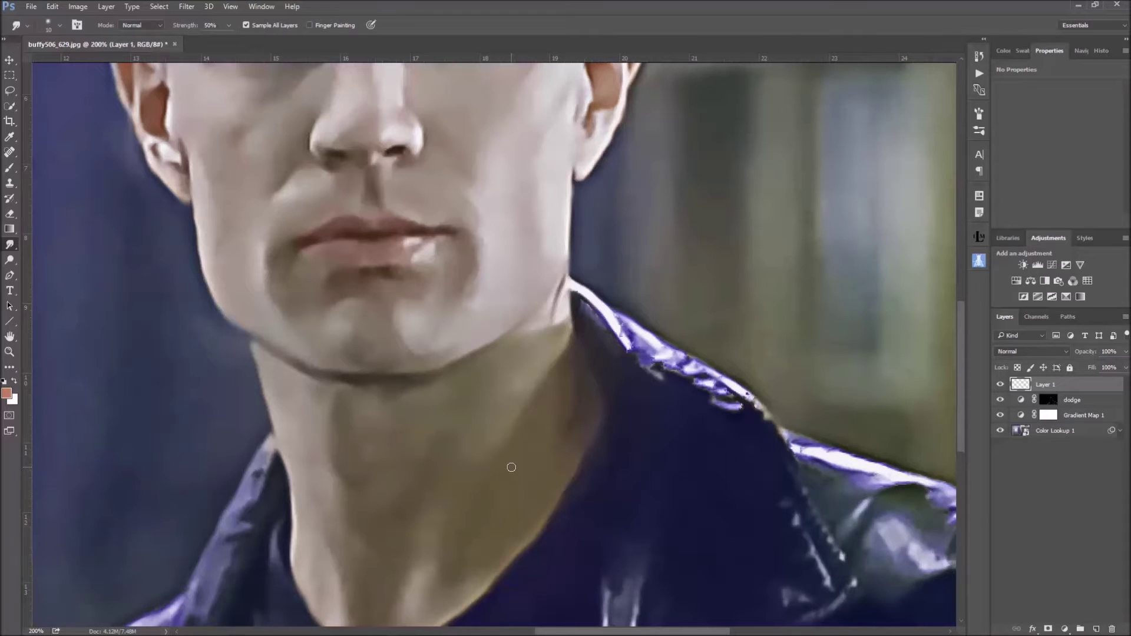
Fit the whole portrait in the window and rename Layer 1 to 'smudge neck'.
{"action": "left_click", "coordinate": [230, 7]}
{"action": "left_click", "coordinate": [238, 115]}
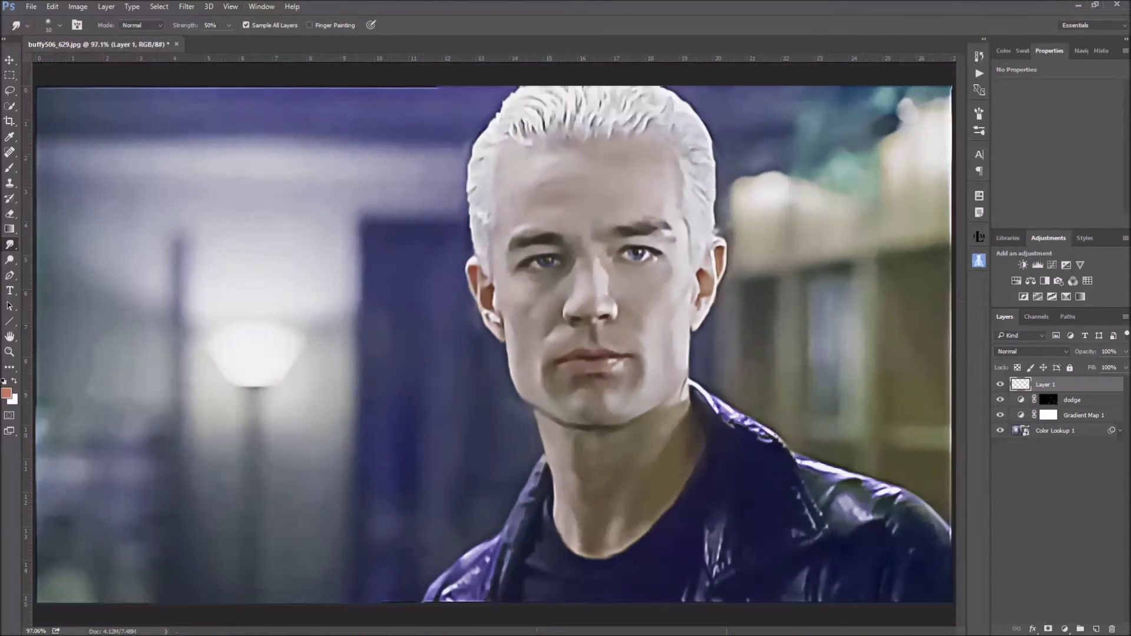
{"action": "double_click", "coordinate": [1046, 384]}
{"action": "type", "text": "smudge neck"}
{"action": "left_click", "coordinate": [1112, 389]}
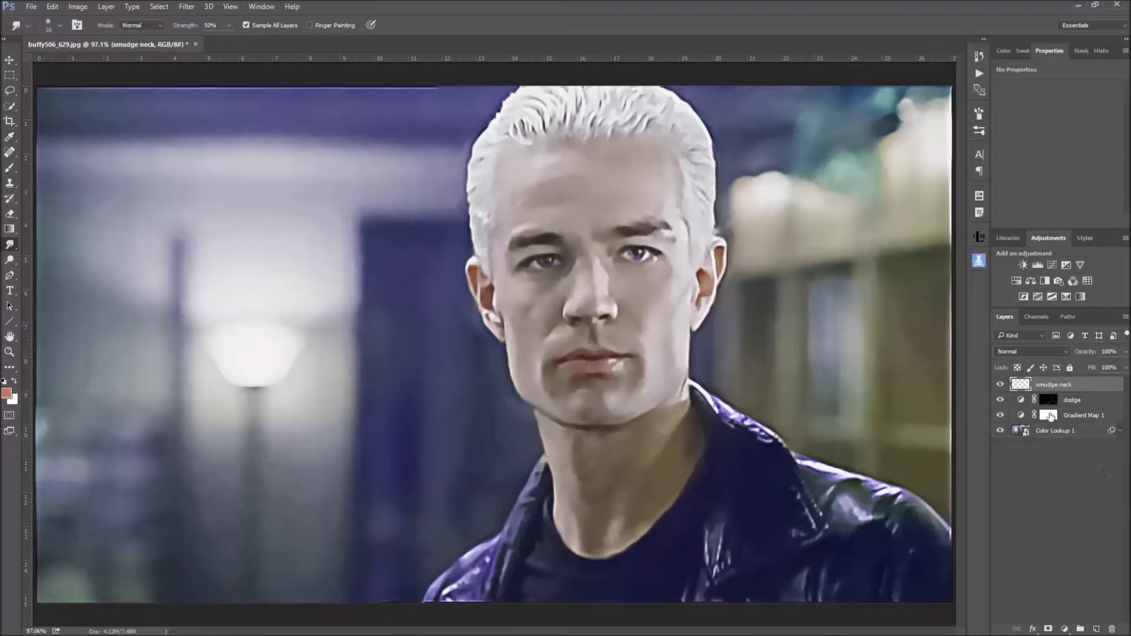
{"action": "left_click", "coordinate": [979, 262]}
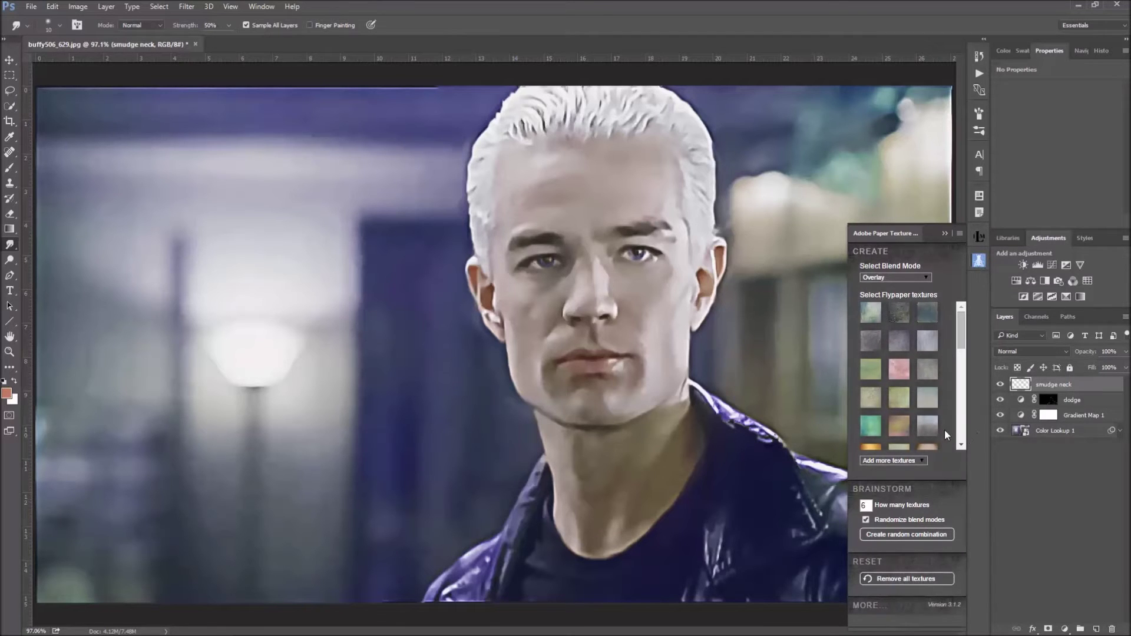
Apply the Brushed_Rose paper texture and blend its layer in Soft Light.
{"action": "left_click", "coordinate": [899, 425]}
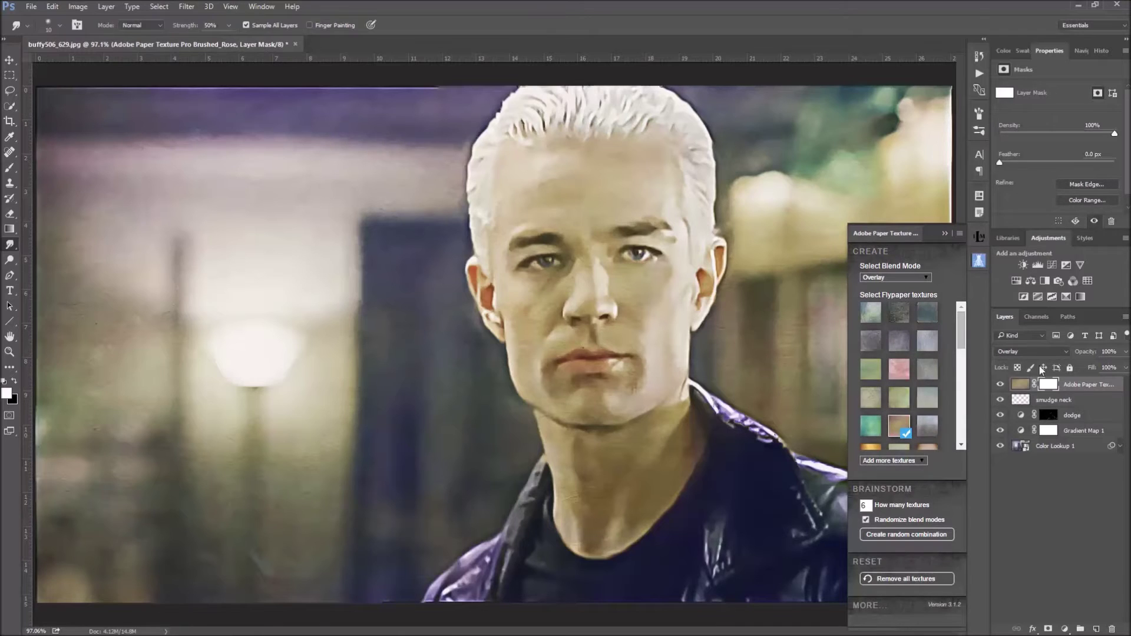
{"action": "left_click", "coordinate": [1031, 352]}
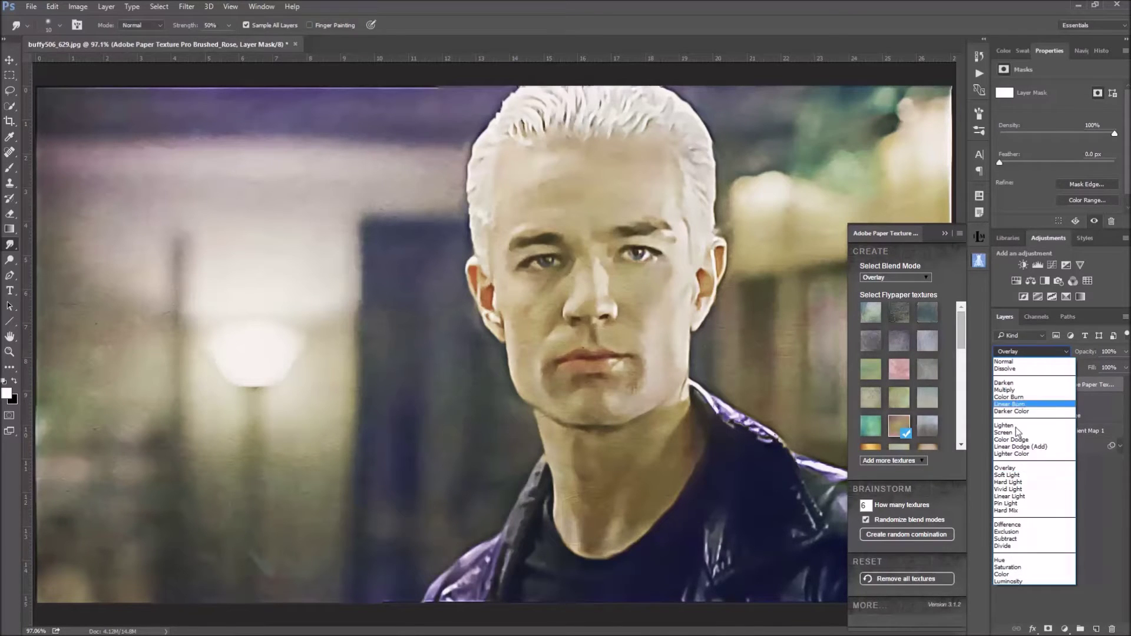
{"action": "left_click", "coordinate": [1022, 476]}
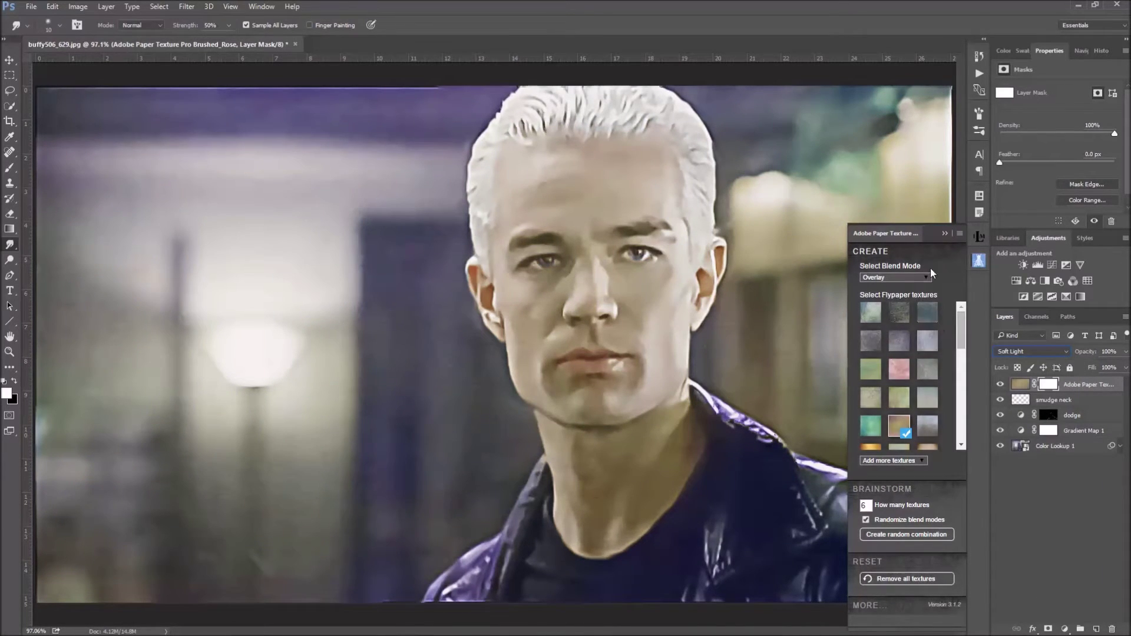
{"action": "left_click", "coordinate": [945, 234]}
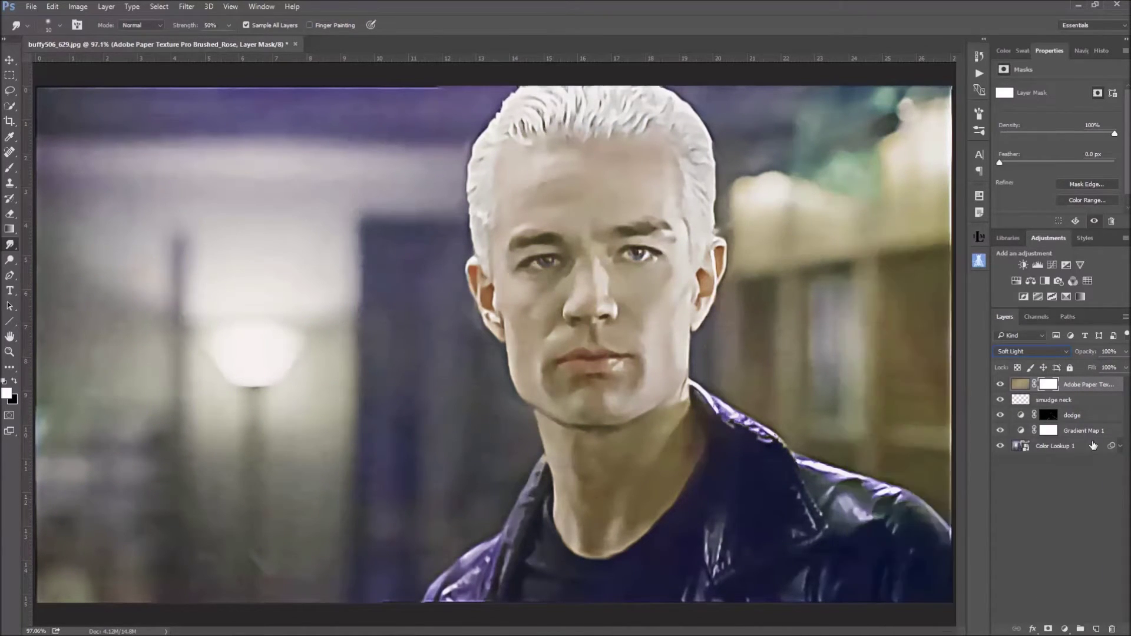
{"action": "left_click", "coordinate": [9, 168]}
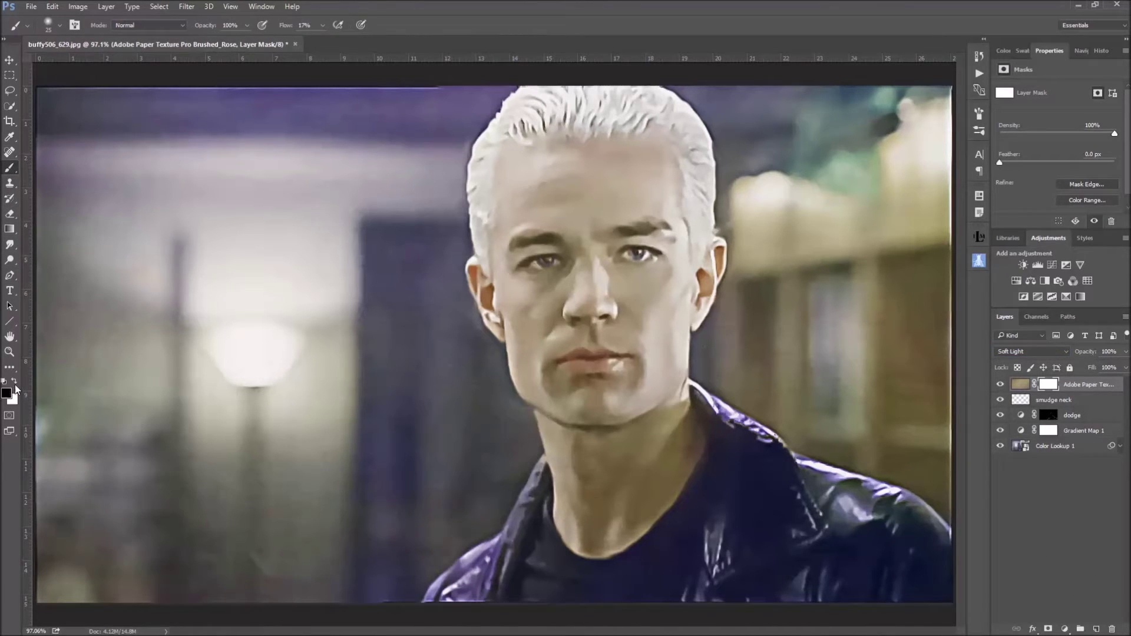
Set the brush to 100% flow and size 125.
{"action": "left_click", "coordinate": [323, 25]}
{"action": "left_click_drag", "start_coordinate": [321, 38], "coordinate": [382, 47]}
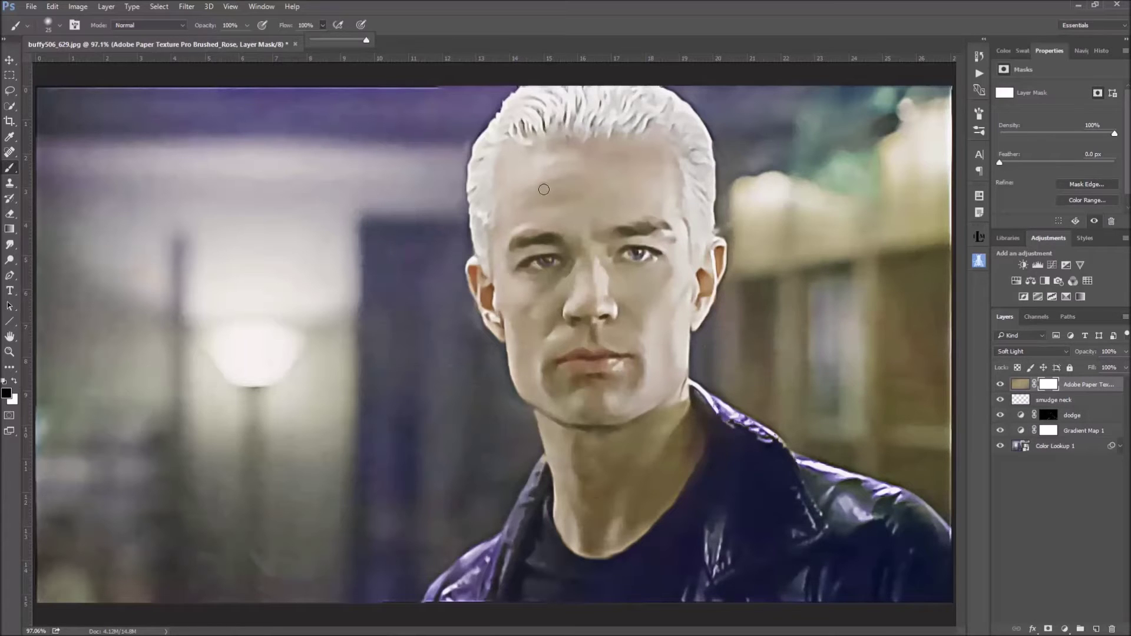
{"action": "left_click", "coordinate": [539, 185]}
{"action": "key", "text": "bracketright"}
{"action": "key", "text": "bracketright"}
{"action": "key", "text": "bracketright"}
{"action": "key", "text": "bracketright"}
{"action": "key", "text": "bracketright"}
{"action": "key", "text": "bracketright"}
{"action": "key", "text": "bracketright"}
{"action": "key", "text": "bracketright"}
{"action": "key", "text": "bracketright"}
{"action": "key", "text": "bracketright"}
{"action": "key", "text": "bracketright"}
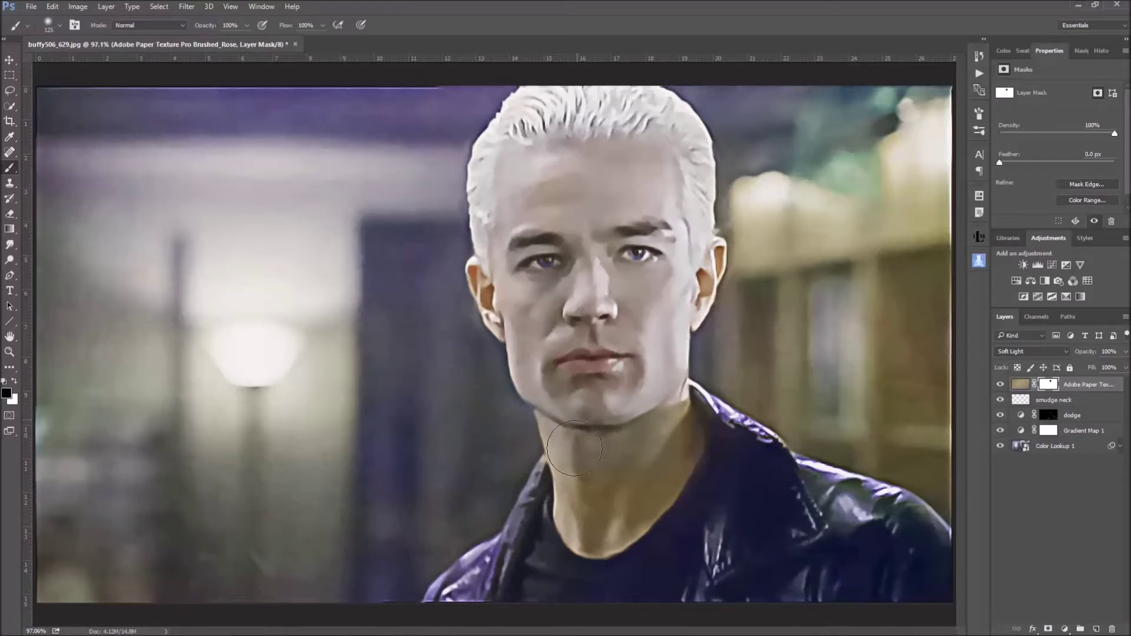
Paint black on the texture mask over the neck and jacket, checking the mask view.
{"action": "mouse_move", "coordinate": [574, 449]}
{"action": "left_mouse_down"}
{"action": "mouse_move", "coordinate": [556, 430]}
{"action": "mouse_move", "coordinate": [575, 507]}
{"action": "mouse_move", "coordinate": [601, 531]}
{"action": "mouse_move", "coordinate": [666, 503]}
{"action": "mouse_move", "coordinate": [669, 354]}
{"action": "mouse_move", "coordinate": [656, 366]}
{"action": "mouse_move", "coordinate": [644, 265]}
{"action": "mouse_move", "coordinate": [681, 277]}
{"action": "mouse_move", "coordinate": [688, 268]}
{"action": "mouse_move", "coordinate": [683, 139]}
{"action": "mouse_move", "coordinate": [527, 147]}
{"action": "mouse_move", "coordinate": [501, 224]}
{"action": "mouse_move", "coordinate": [506, 301]}
{"action": "mouse_move", "coordinate": [574, 343]}
{"action": "mouse_move", "coordinate": [578, 406]}
{"action": "mouse_move", "coordinate": [551, 247]}
{"action": "mouse_move", "coordinate": [626, 245]}
{"action": "mouse_move", "coordinate": [614, 344]}
{"action": "mouse_move", "coordinate": [650, 492]}
{"action": "mouse_move", "coordinate": [595, 575]}
{"action": "mouse_move", "coordinate": [552, 508]}
{"action": "mouse_move", "coordinate": [523, 578]}
{"action": "mouse_move", "coordinate": [631, 470]}
{"action": "mouse_move", "coordinate": [615, 468]}
{"action": "mouse_move", "coordinate": [737, 469]}
{"action": "mouse_move", "coordinate": [866, 515]}
{"action": "mouse_move", "coordinate": [770, 522]}
{"action": "mouse_move", "coordinate": [726, 567]}
{"action": "mouse_move", "coordinate": [865, 576]}
{"action": "mouse_move", "coordinate": [518, 554]}
{"action": "mouse_move", "coordinate": [500, 595]}
{"action": "left_mouse_up"}
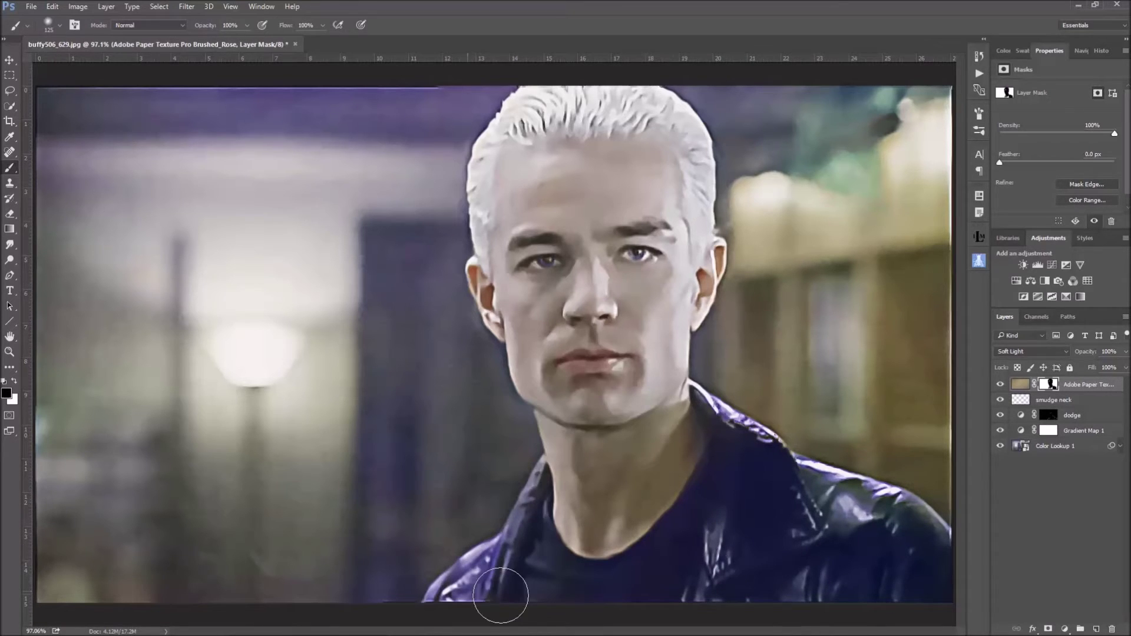
{"action": "left_click", "coordinate": [1000, 385]}
{"action": "left_click", "coordinate": [1000, 384]}
{"action": "left_click", "coordinate": [1050, 386], "text": "alt"}
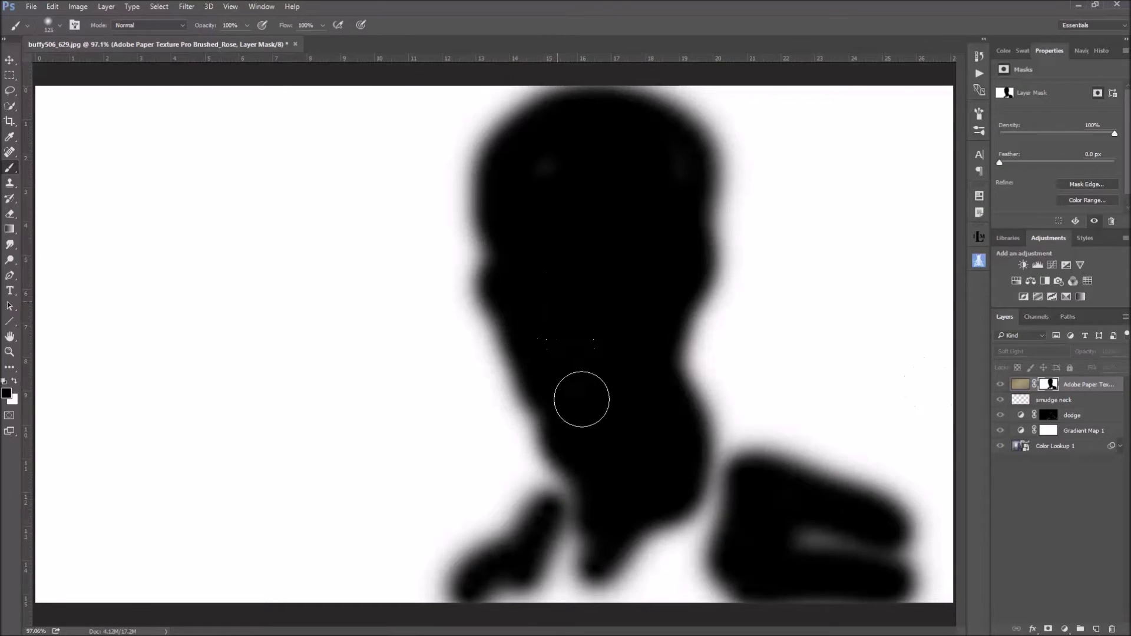
{"action": "mouse_move", "coordinate": [582, 485]}
{"action": "left_mouse_down"}
{"action": "mouse_move", "coordinate": [558, 550]}
{"action": "mouse_move", "coordinate": [631, 568]}
{"action": "mouse_move", "coordinate": [664, 472]}
{"action": "mouse_move", "coordinate": [720, 499]}
{"action": "mouse_move", "coordinate": [714, 475]}
{"action": "mouse_move", "coordinate": [836, 555]}
{"action": "mouse_move", "coordinate": [667, 581]}
{"action": "mouse_move", "coordinate": [733, 592]}
{"action": "mouse_move", "coordinate": [560, 585]}
{"action": "mouse_move", "coordinate": [595, 586]}
{"action": "left_mouse_up"}
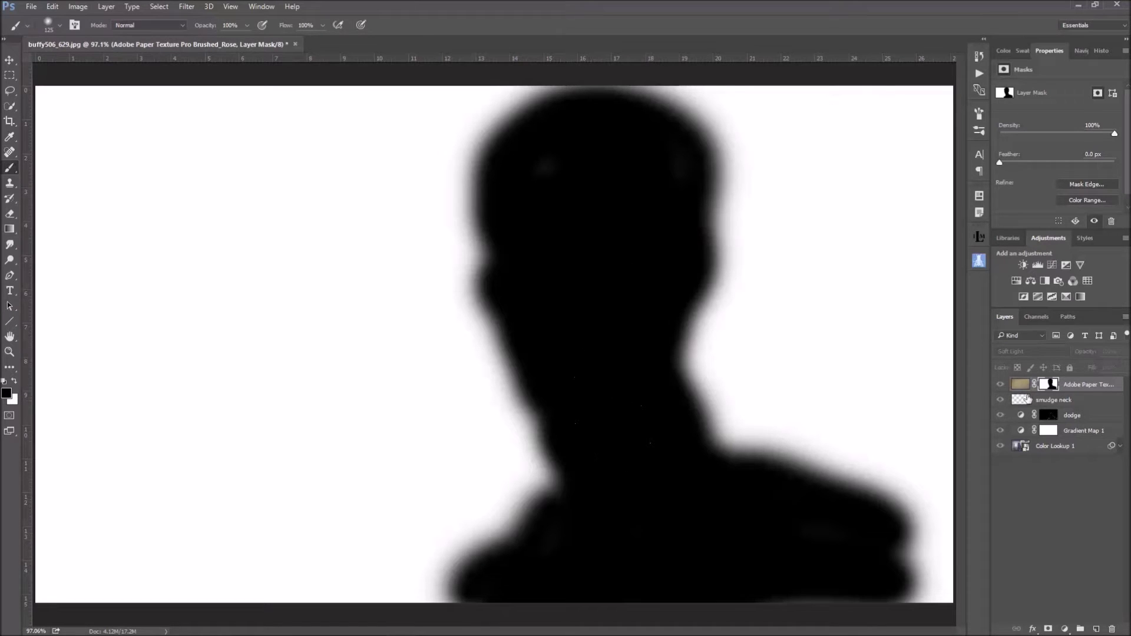
{"action": "left_click", "coordinate": [1000, 384]}
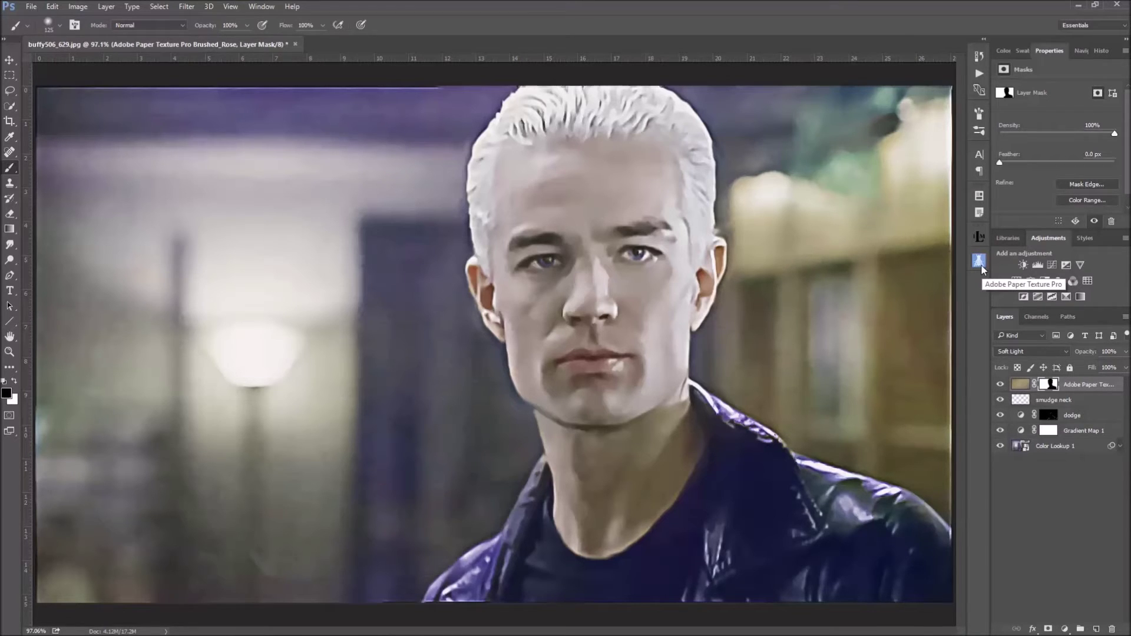
Add a Lighter (RGB) Curves layer blended as Lighter Color at 42% opacity.
{"action": "left_click", "coordinate": [1051, 267]}
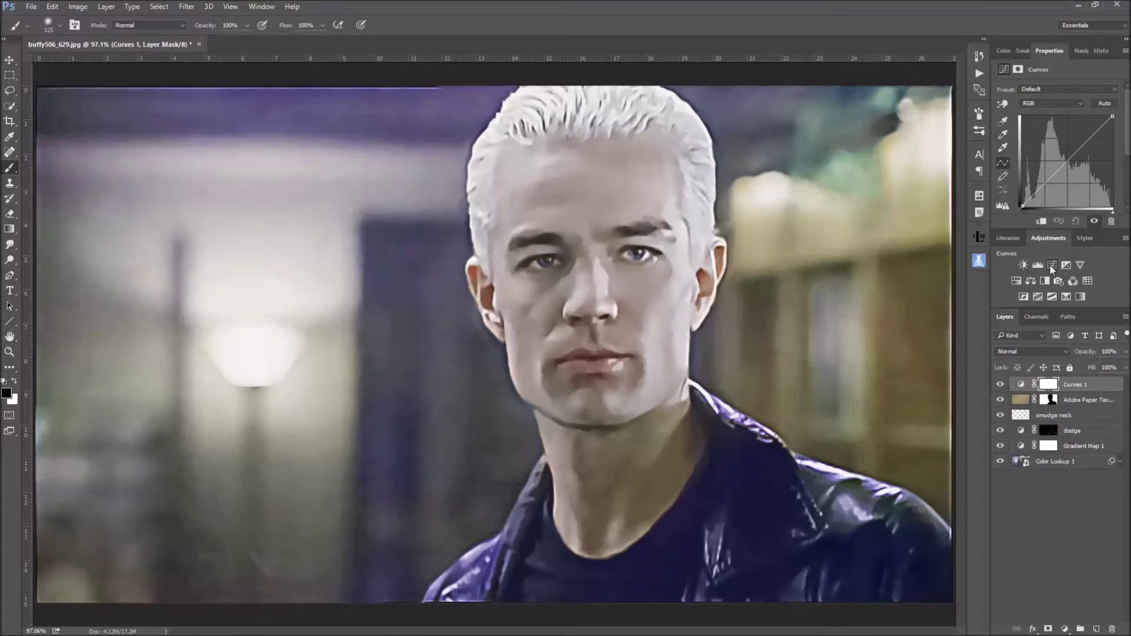
{"action": "left_click", "coordinate": [1078, 89]}
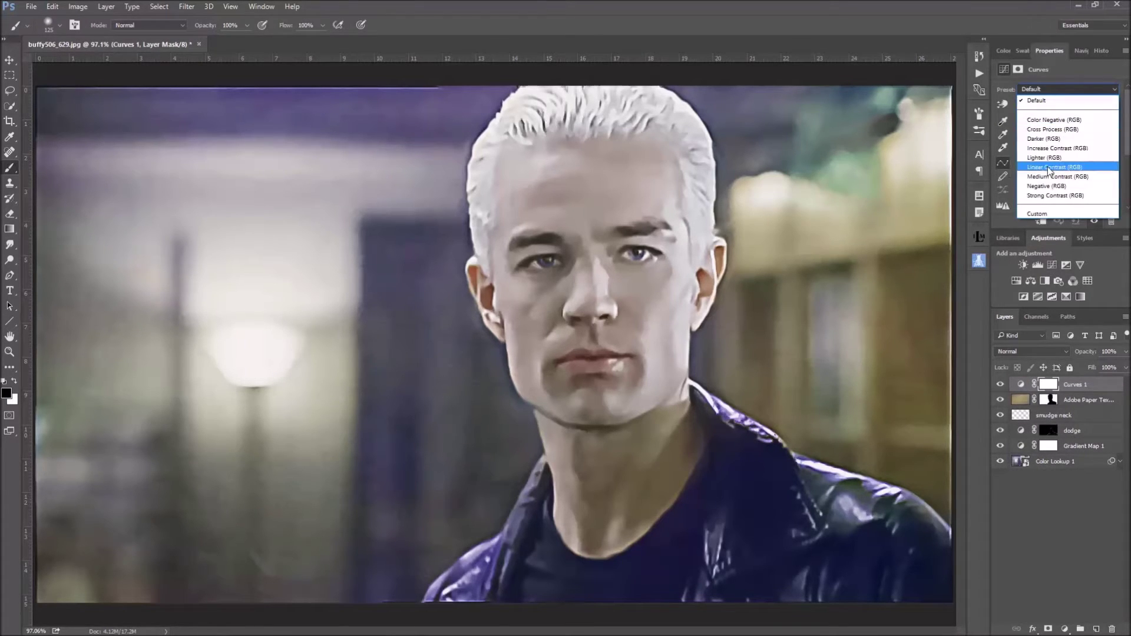
{"action": "left_click", "coordinate": [1047, 158]}
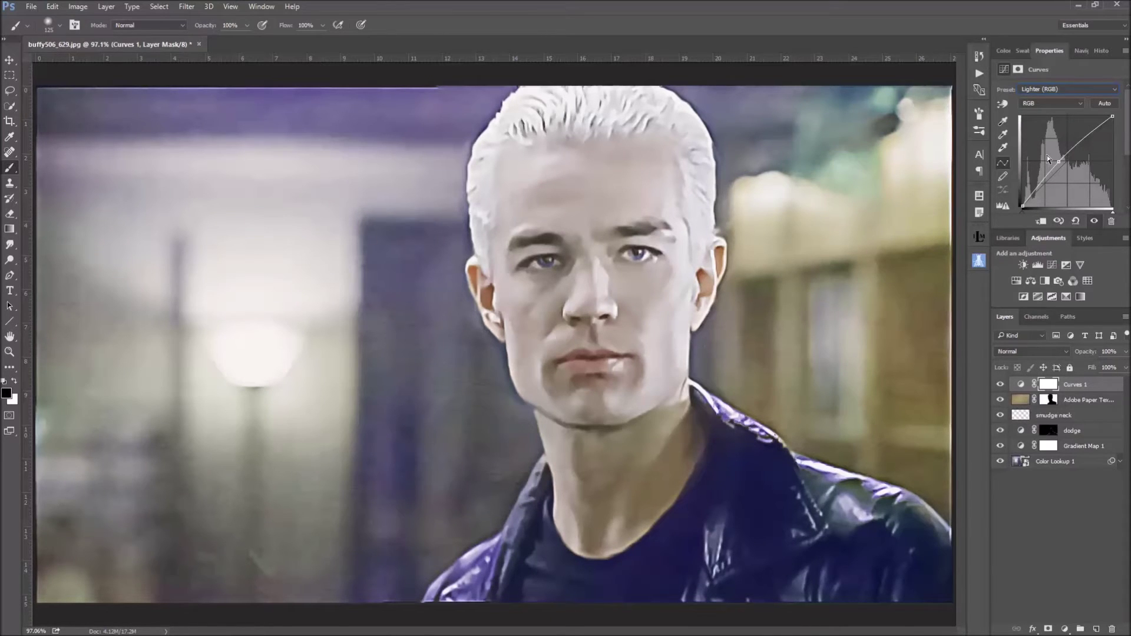
{"action": "left_click", "coordinate": [1031, 351]}
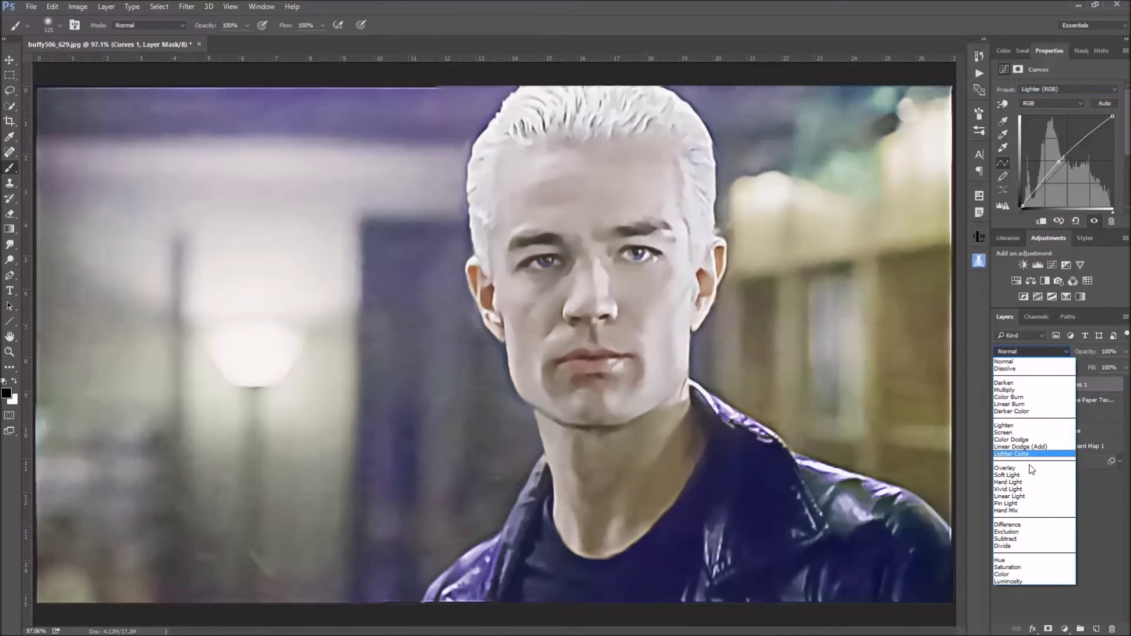
{"action": "left_click", "coordinate": [1029, 453]}
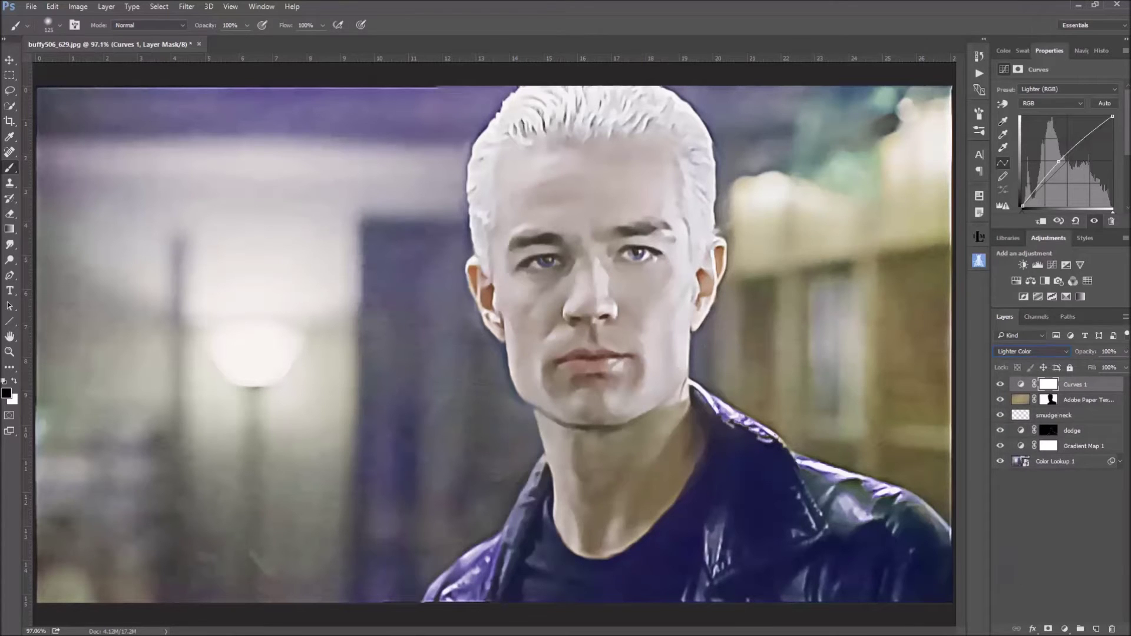
{"action": "left_click", "coordinate": [1126, 353]}
{"action": "left_click_drag", "start_coordinate": [1091, 372], "coordinate": [1094, 368]}
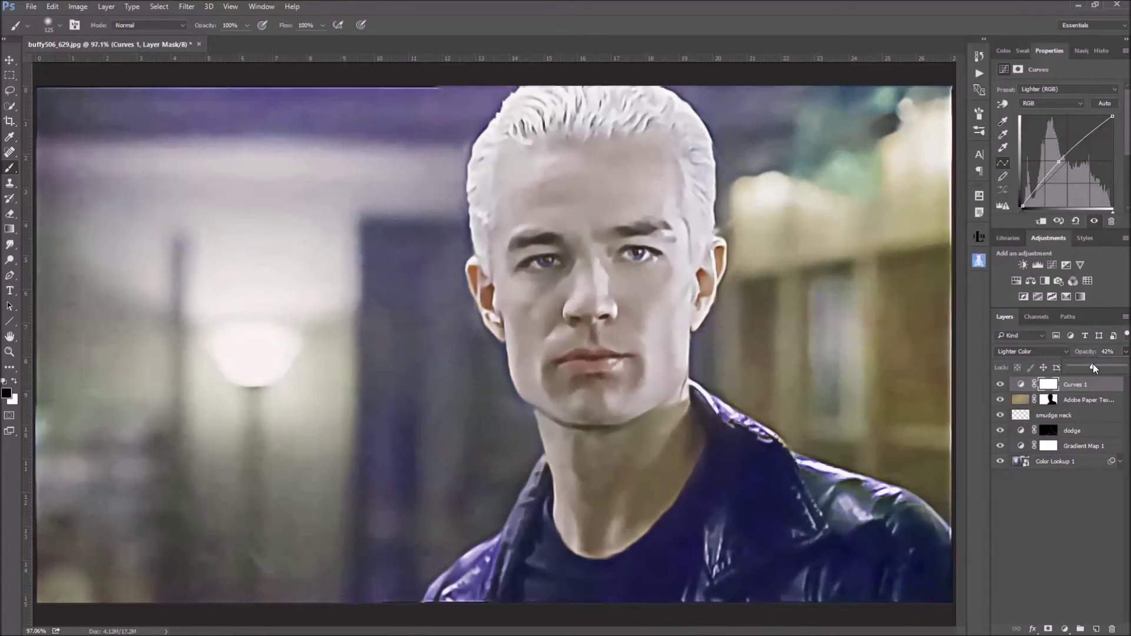
{"action": "left_click", "coordinate": [1053, 392]}
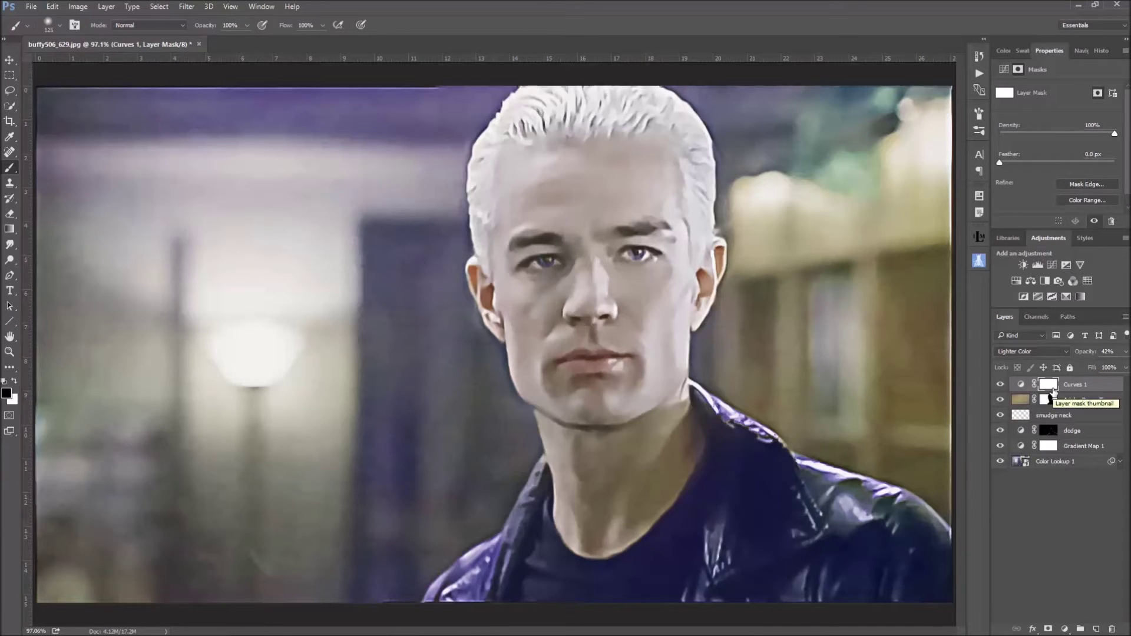
Invert the curves mask and paint white over the face to brighten only it.
{"action": "key", "text": "ctrl+i"}
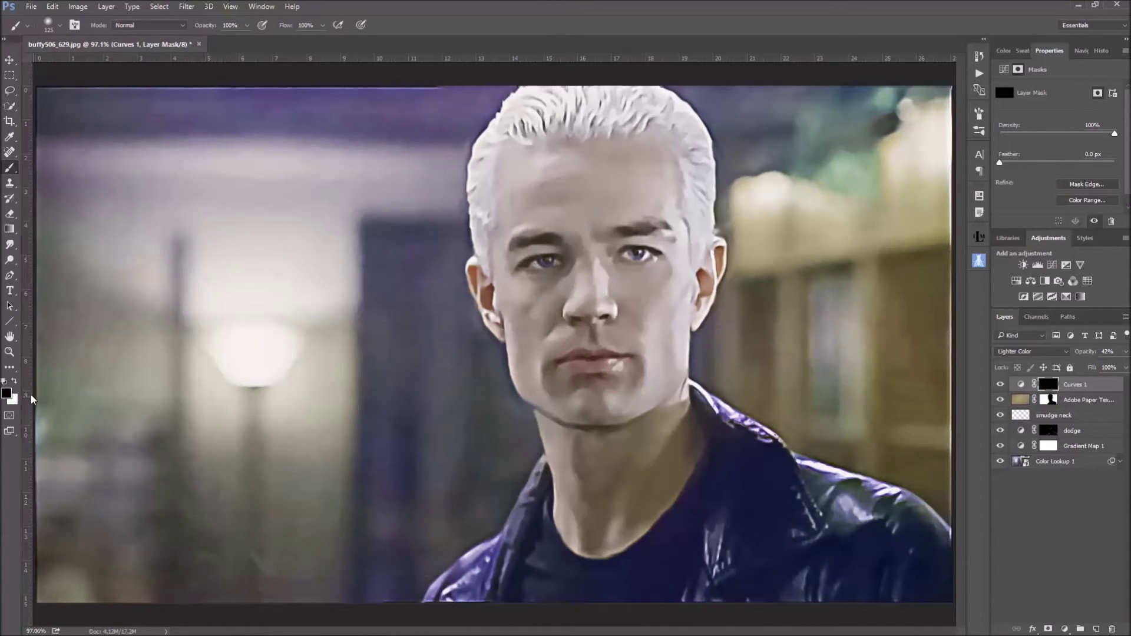
{"action": "left_click", "coordinate": [12, 382]}
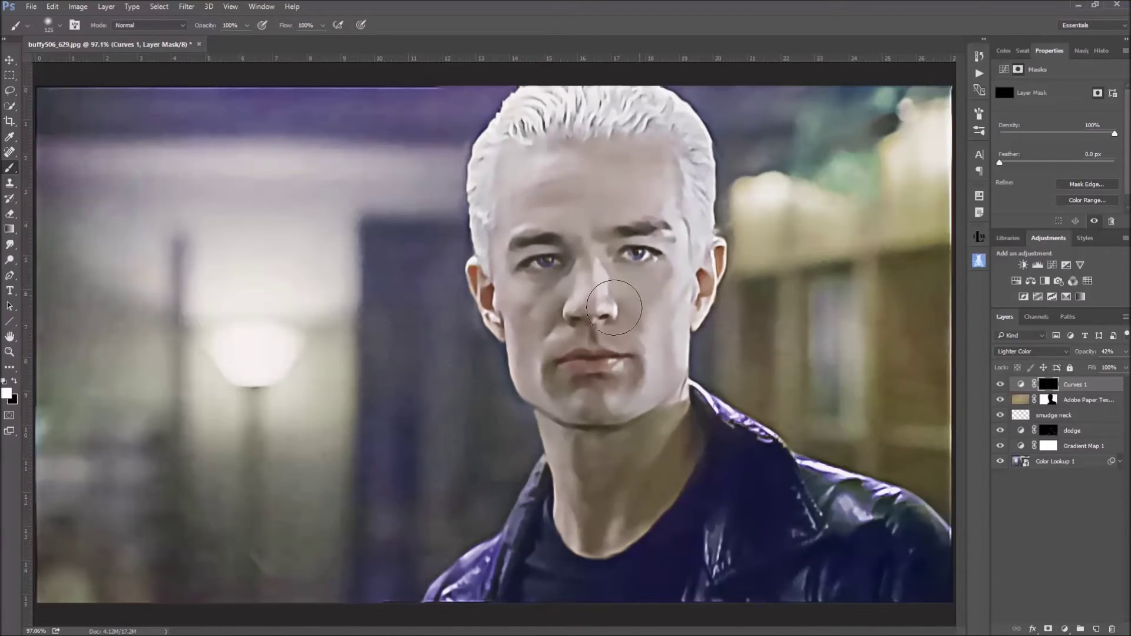
{"action": "mouse_move", "coordinate": [595, 398]}
{"action": "left_mouse_down"}
{"action": "mouse_move", "coordinate": [575, 337]}
{"action": "mouse_move", "coordinate": [547, 321]}
{"action": "mouse_move", "coordinate": [533, 265]}
{"action": "mouse_move", "coordinate": [529, 295]}
{"action": "mouse_move", "coordinate": [601, 377]}
{"action": "mouse_move", "coordinate": [595, 272]}
{"action": "mouse_move", "coordinate": [635, 240]}
{"action": "mouse_move", "coordinate": [628, 322]}
{"action": "mouse_move", "coordinate": [646, 216]}
{"action": "mouse_move", "coordinate": [670, 238]}
{"action": "mouse_move", "coordinate": [666, 276]}
{"action": "mouse_move", "coordinate": [687, 256]}
{"action": "mouse_move", "coordinate": [677, 298]}
{"action": "mouse_move", "coordinate": [640, 346]}
{"action": "mouse_move", "coordinate": [582, 374]}
{"action": "mouse_move", "coordinate": [602, 395]}
{"action": "mouse_move", "coordinate": [599, 455]}
{"action": "mouse_move", "coordinate": [650, 498]}
{"action": "mouse_move", "coordinate": [641, 520]}
{"action": "mouse_move", "coordinate": [609, 533]}
{"action": "mouse_move", "coordinate": [672, 443]}
{"action": "mouse_move", "coordinate": [627, 504]}
{"action": "mouse_move", "coordinate": [638, 442]}
{"action": "mouse_move", "coordinate": [620, 381]}
{"action": "mouse_move", "coordinate": [620, 438]}
{"action": "mouse_move", "coordinate": [592, 367]}
{"action": "mouse_move", "coordinate": [590, 426]}
{"action": "mouse_move", "coordinate": [557, 351]}
{"action": "mouse_move", "coordinate": [555, 386]}
{"action": "mouse_move", "coordinate": [537, 246]}
{"action": "mouse_move", "coordinate": [506, 285]}
{"action": "mouse_move", "coordinate": [580, 281]}
{"action": "mouse_move", "coordinate": [651, 250]}
{"action": "left_mouse_up"}
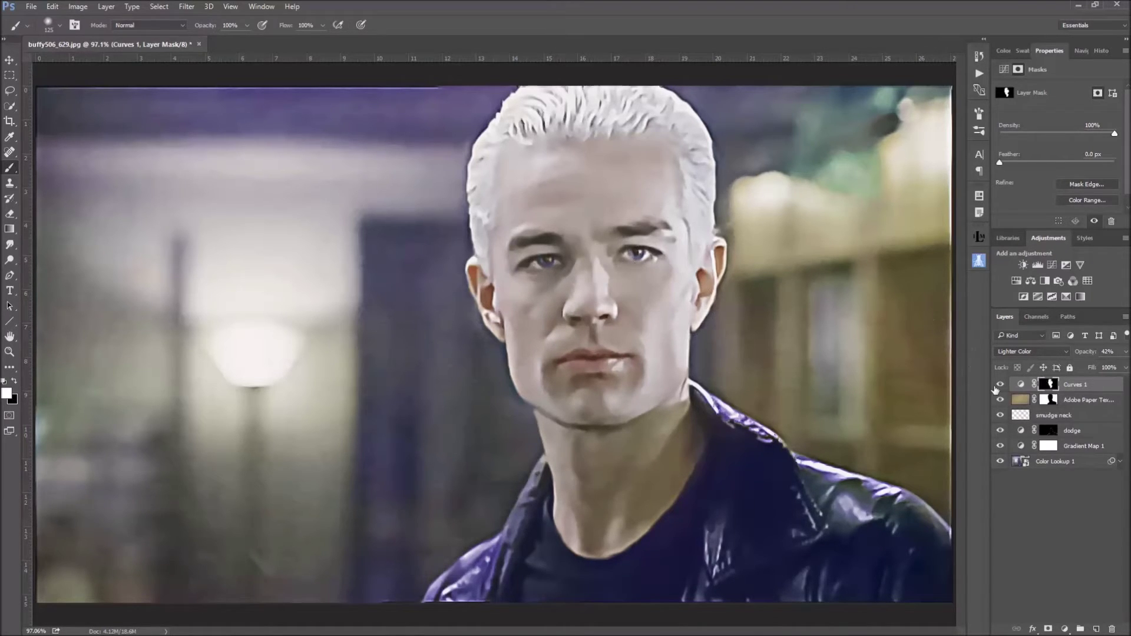
{"action": "left_click", "coordinate": [1000, 384]}
{"action": "left_click", "coordinate": [1000, 384]}
{"action": "left_click", "coordinate": [1066, 266]}
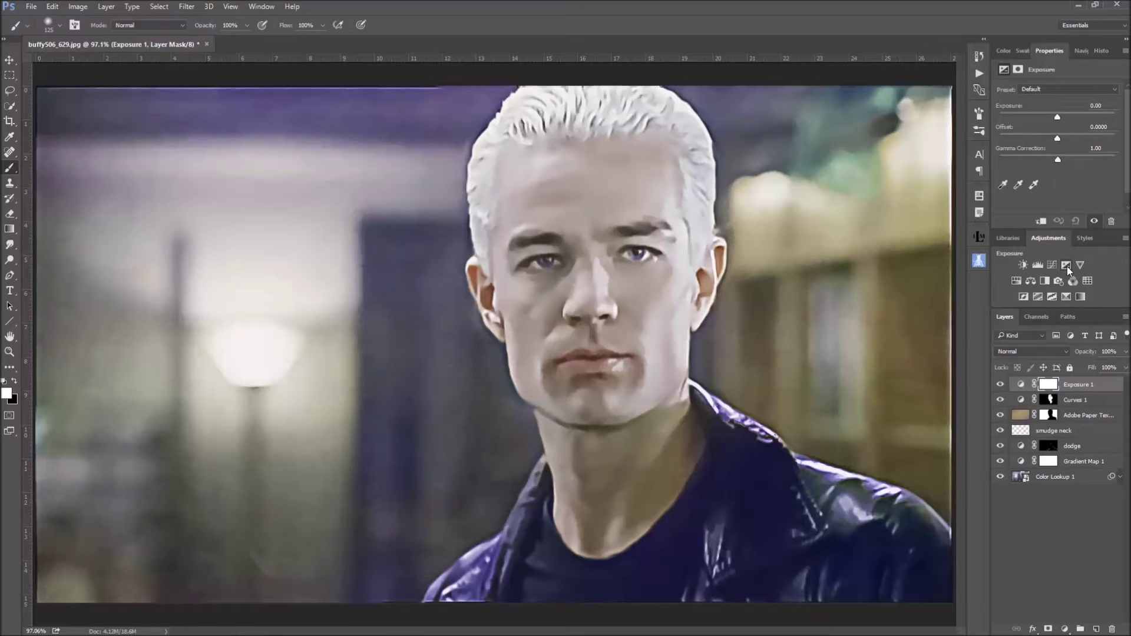
Give the Exposure layer a slight negative offset and compare it on and off.
{"action": "left_click", "coordinate": [1056, 137]}
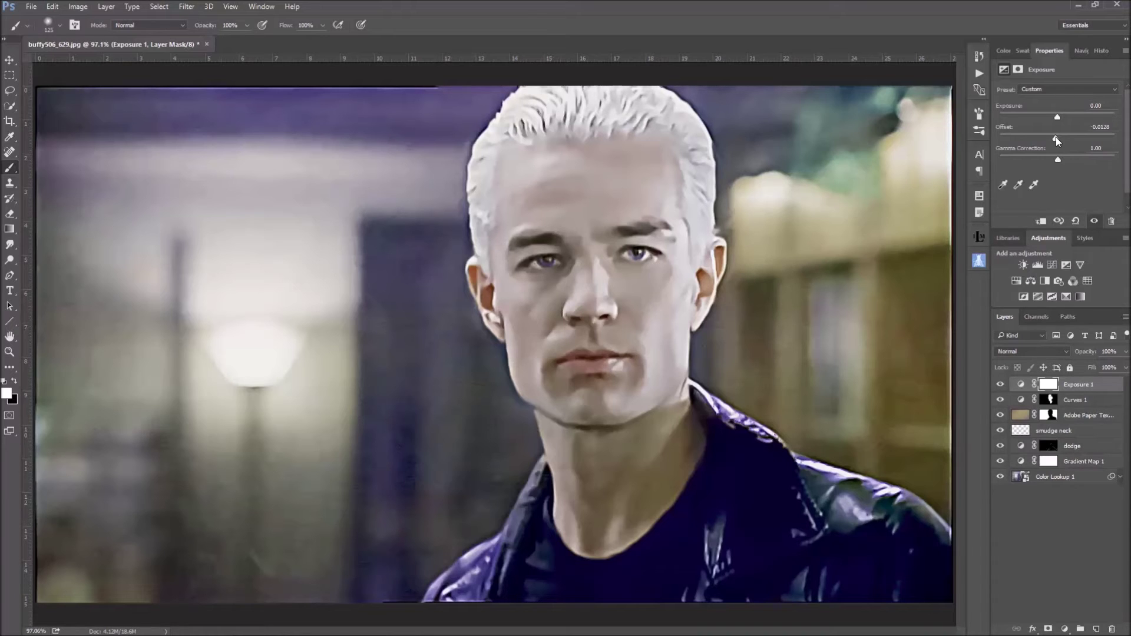
{"action": "left_click", "coordinate": [1000, 385]}
{"action": "left_click", "coordinate": [1001, 385]}
{"action": "left_click", "coordinate": [1096, 629]}
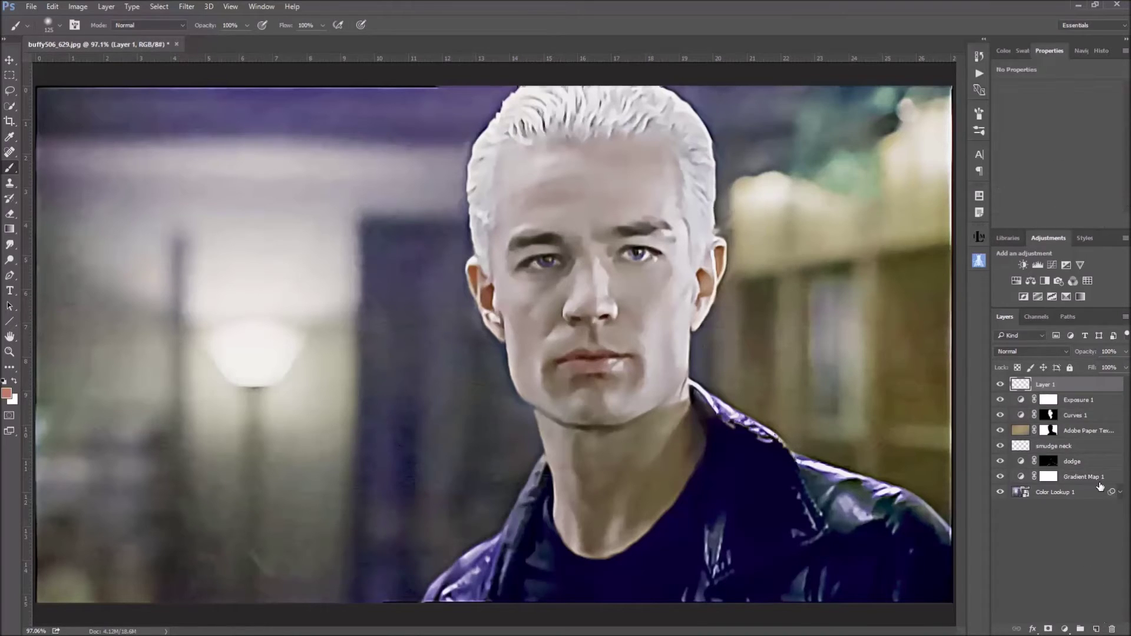
Mask Layer 1 with a large 150 px feathered selection around the portrait, inverted.
{"action": "left_click", "coordinate": [9, 75]}
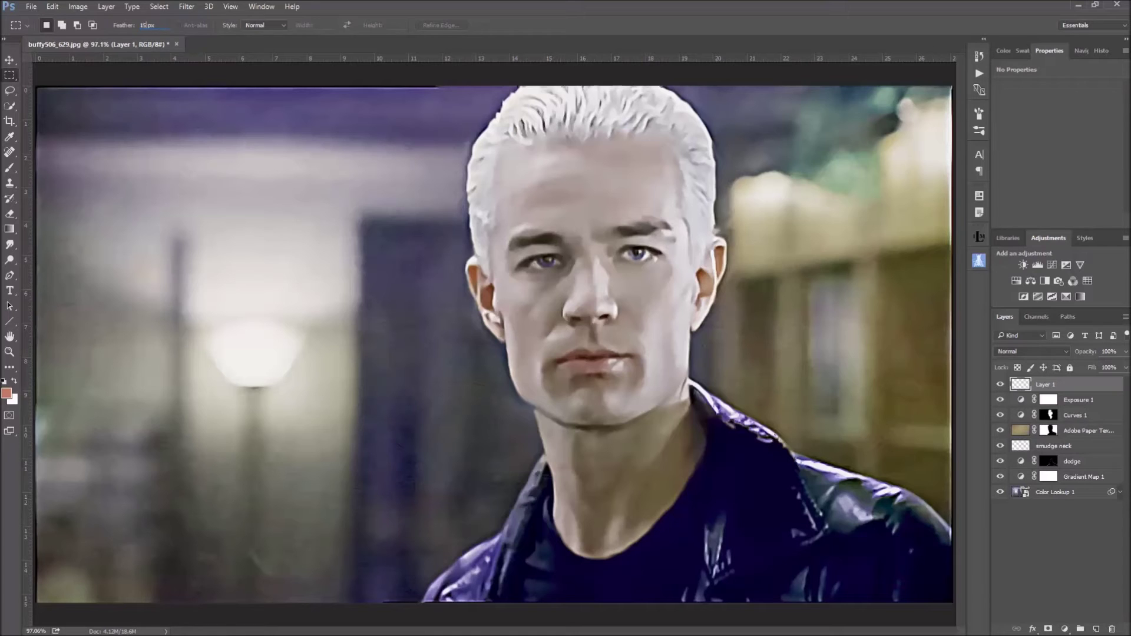
{"action": "type", "text": "0"}
{"action": "left_click_drag", "start_coordinate": [80, 118], "coordinate": [916, 580]}
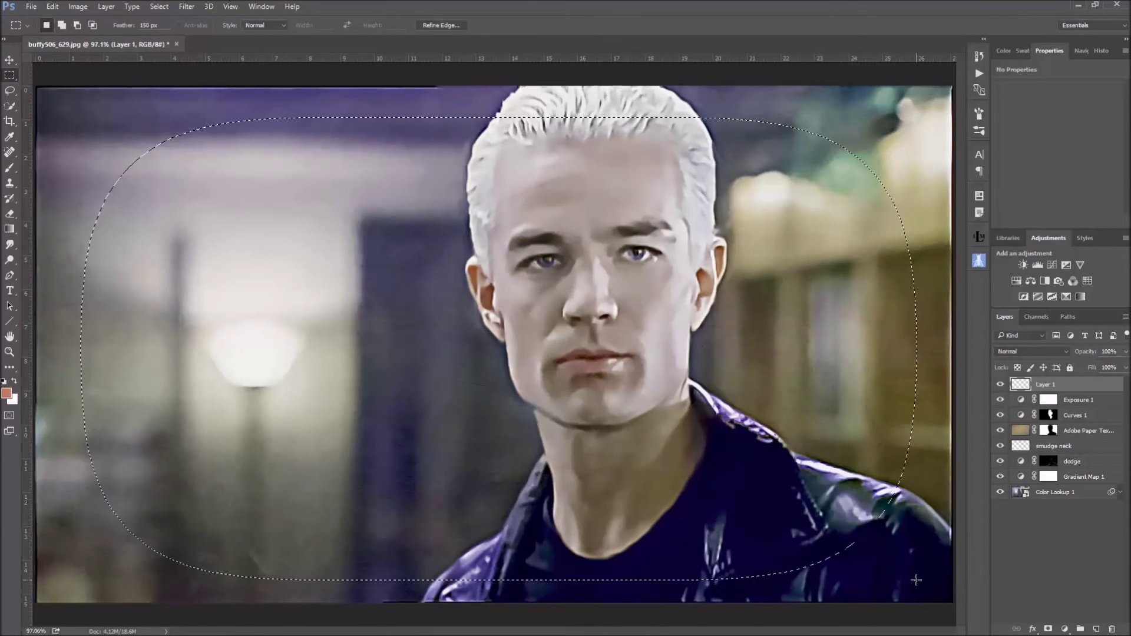
{"action": "left_click", "coordinate": [159, 6]}
{"action": "left_click", "coordinate": [189, 204]}
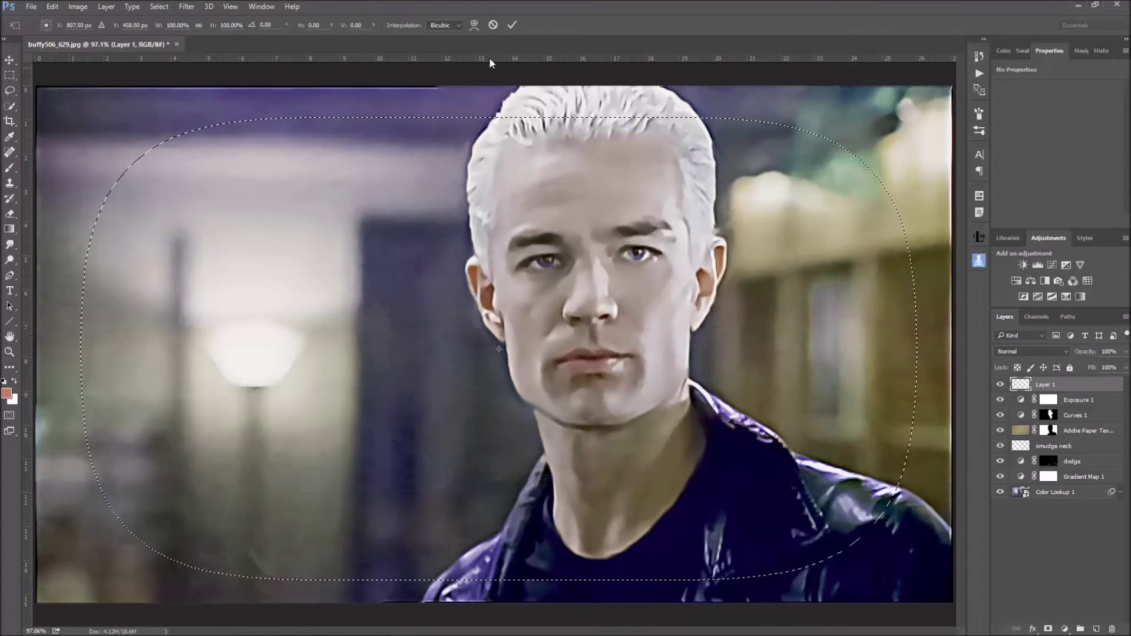
{"action": "left_click", "coordinate": [493, 25]}
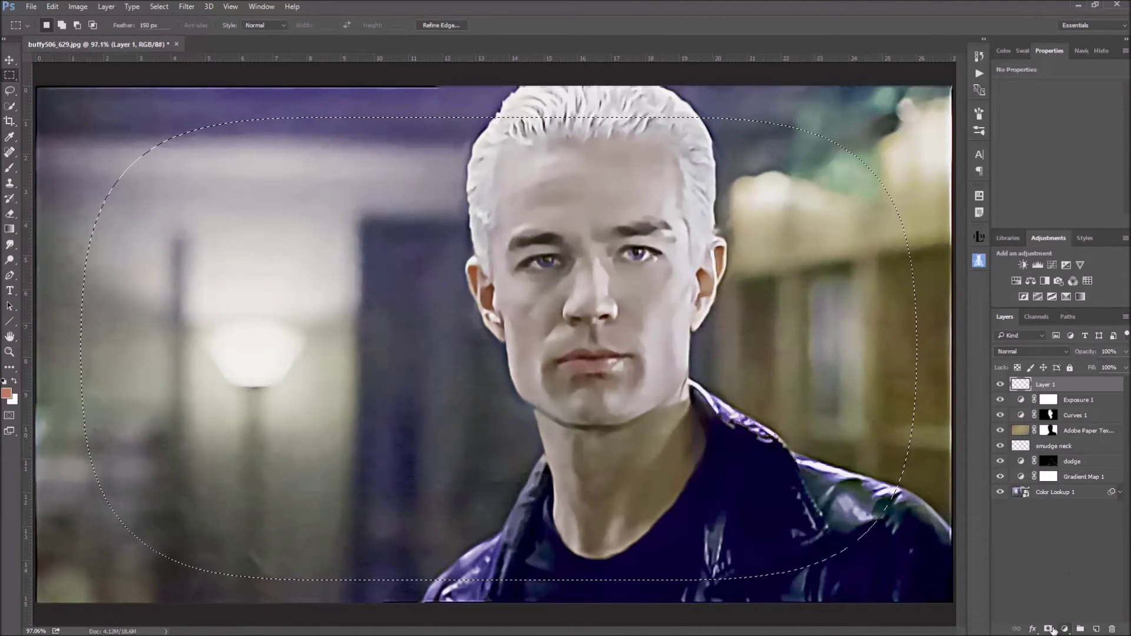
{"action": "left_click", "coordinate": [1049, 630]}
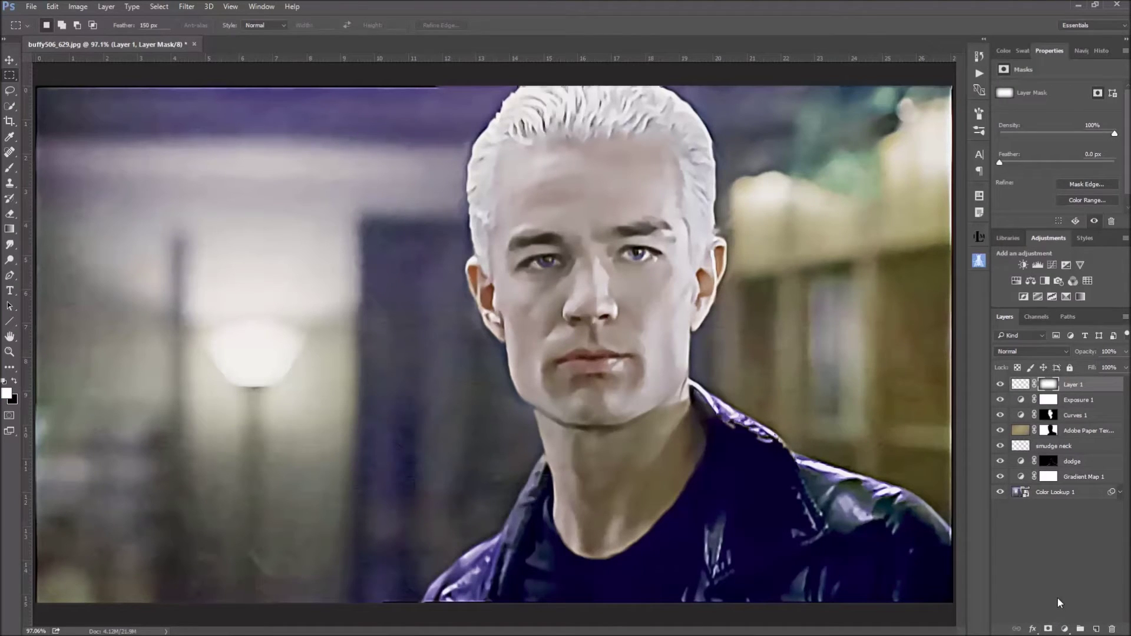
{"action": "key", "text": "ctrl+i"}
Draw a top-down gradient on Layer 1's pixels, undoing the stray gradient on its mask.
{"action": "left_click", "coordinate": [15, 234]}
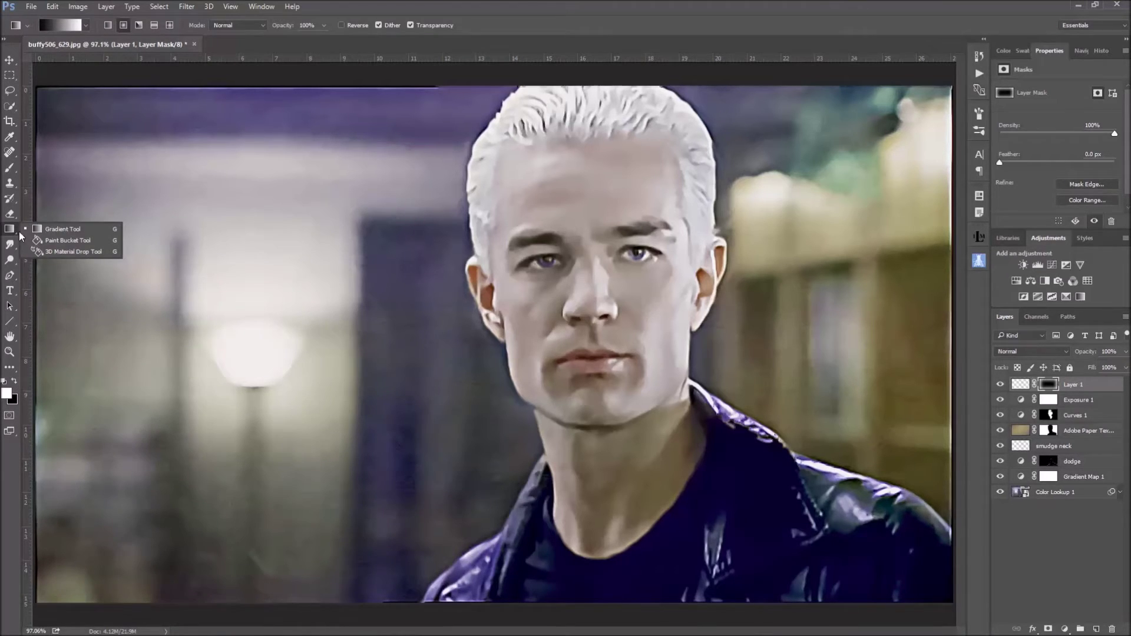
{"action": "left_click", "coordinate": [61, 230]}
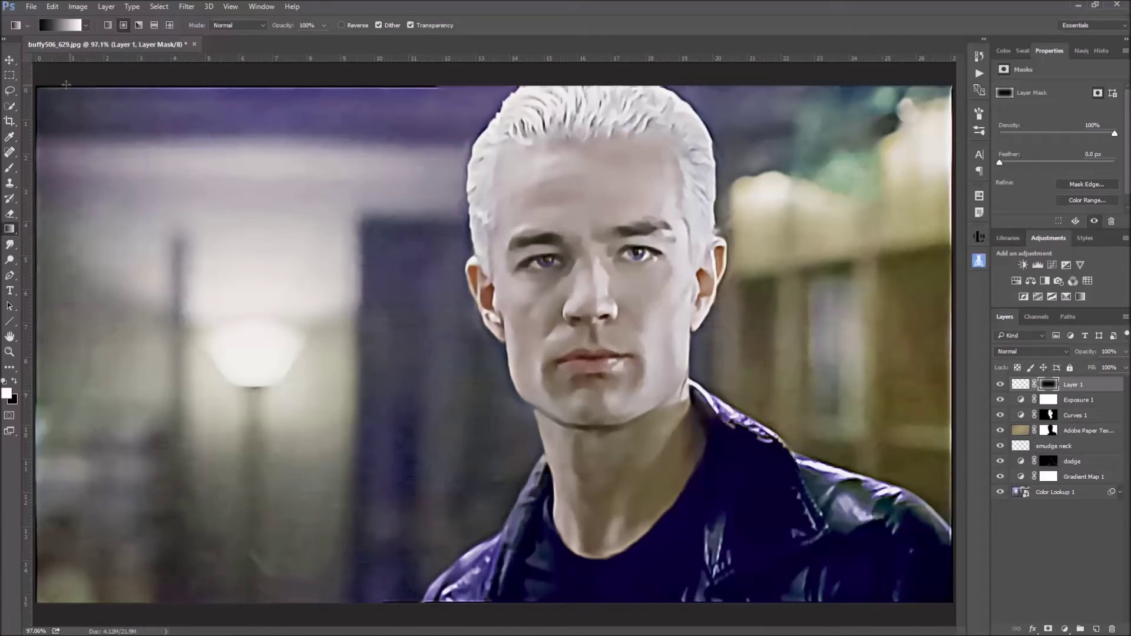
{"action": "left_click_drag", "start_coordinate": [65, 114], "coordinate": [76, 128]}
{"action": "left_click", "coordinate": [979, 56]}
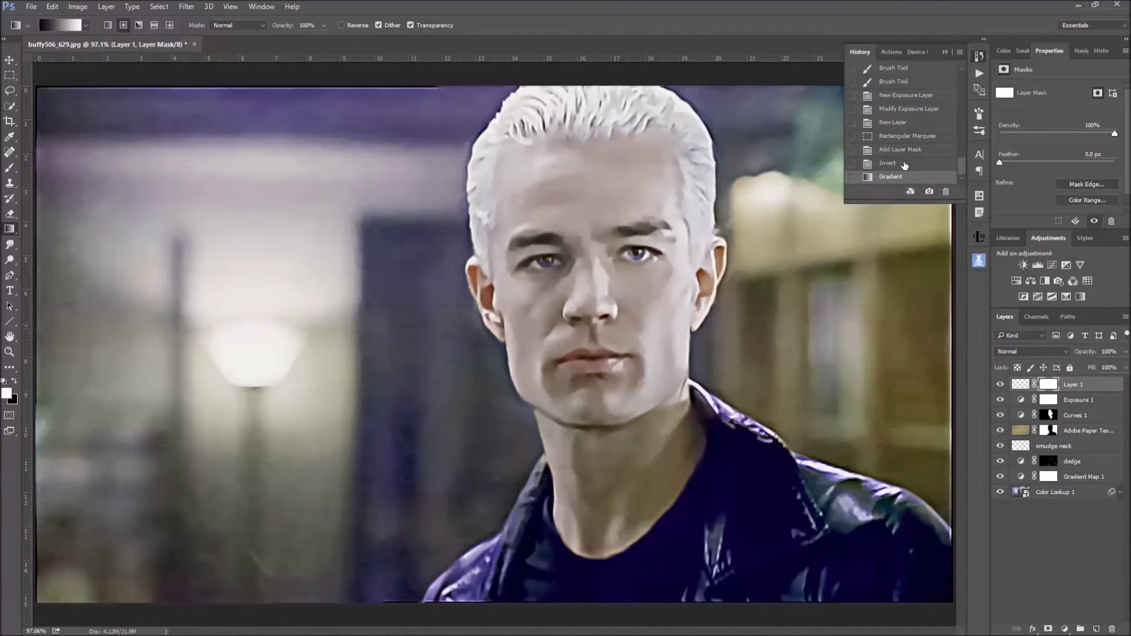
{"action": "left_click", "coordinate": [887, 163]}
{"action": "left_click", "coordinate": [1020, 384]}
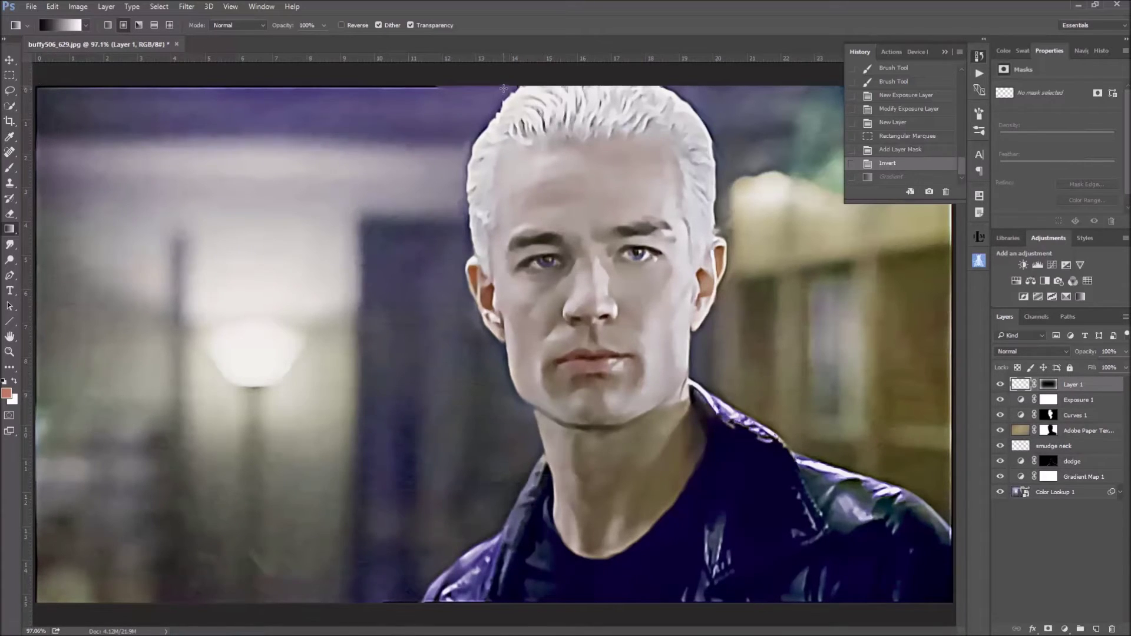
{"action": "left_click_drag", "start_coordinate": [503, 85], "coordinate": [478, 275]}
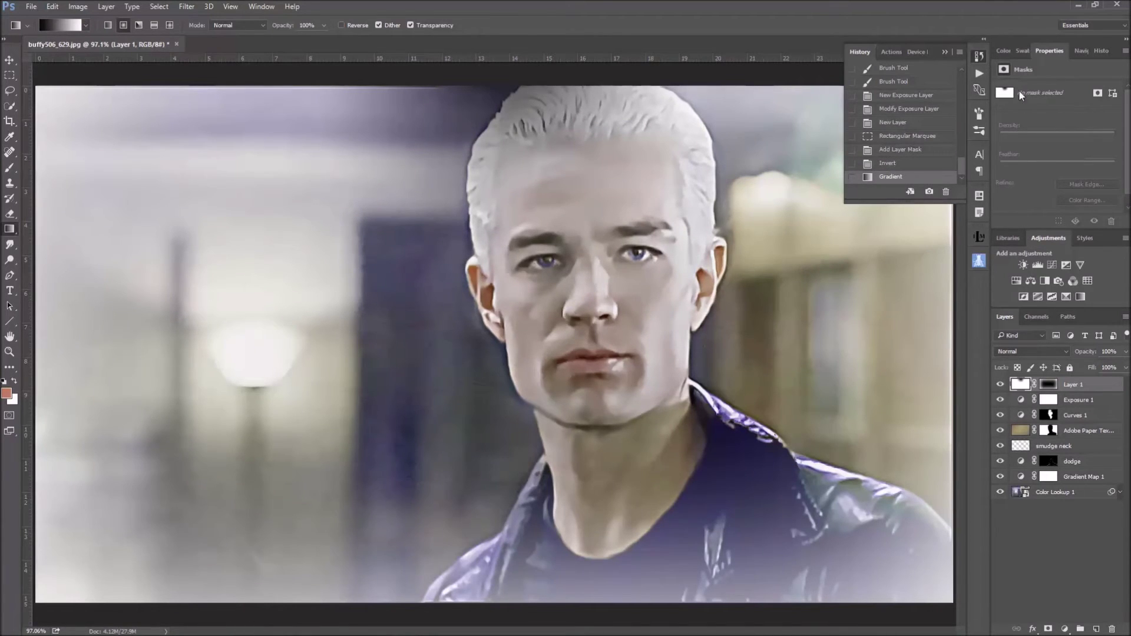
{"action": "left_click", "coordinate": [945, 52]}
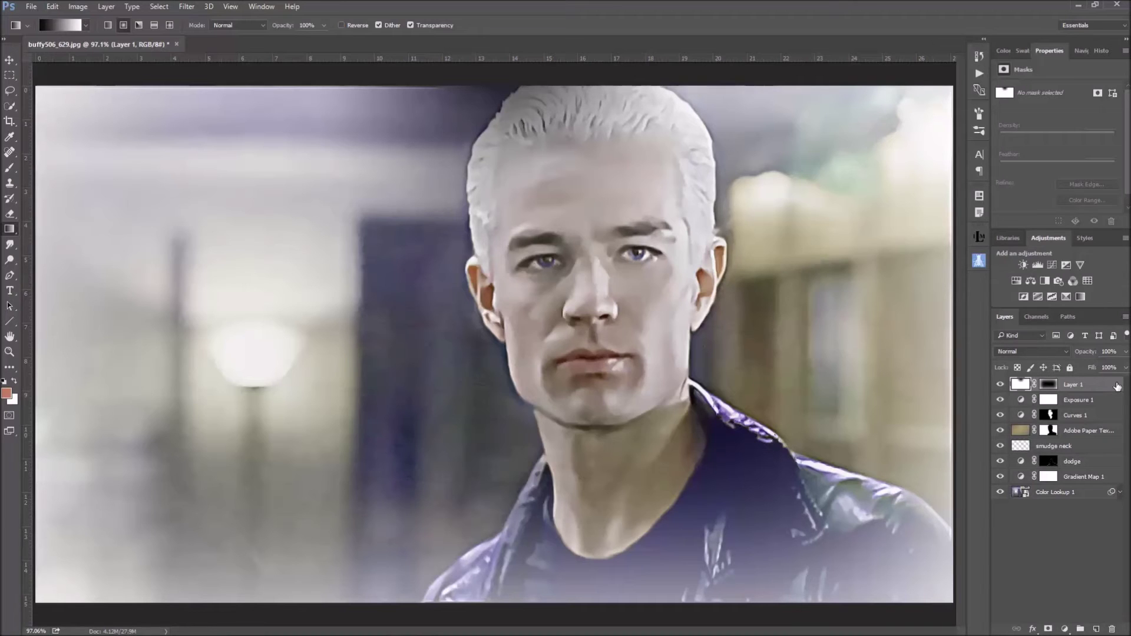
Try Hard Light, Soft Light and Vivid Light blending on the glow layer, comparing each.
{"action": "left_click", "coordinate": [1049, 352]}
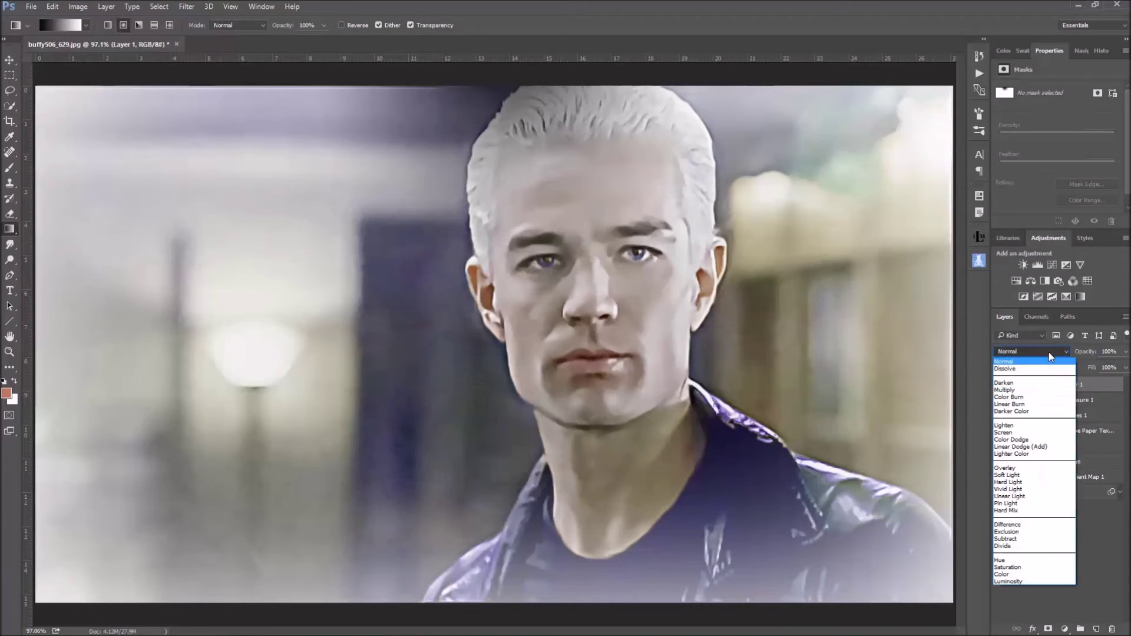
{"action": "left_click", "coordinate": [1043, 482]}
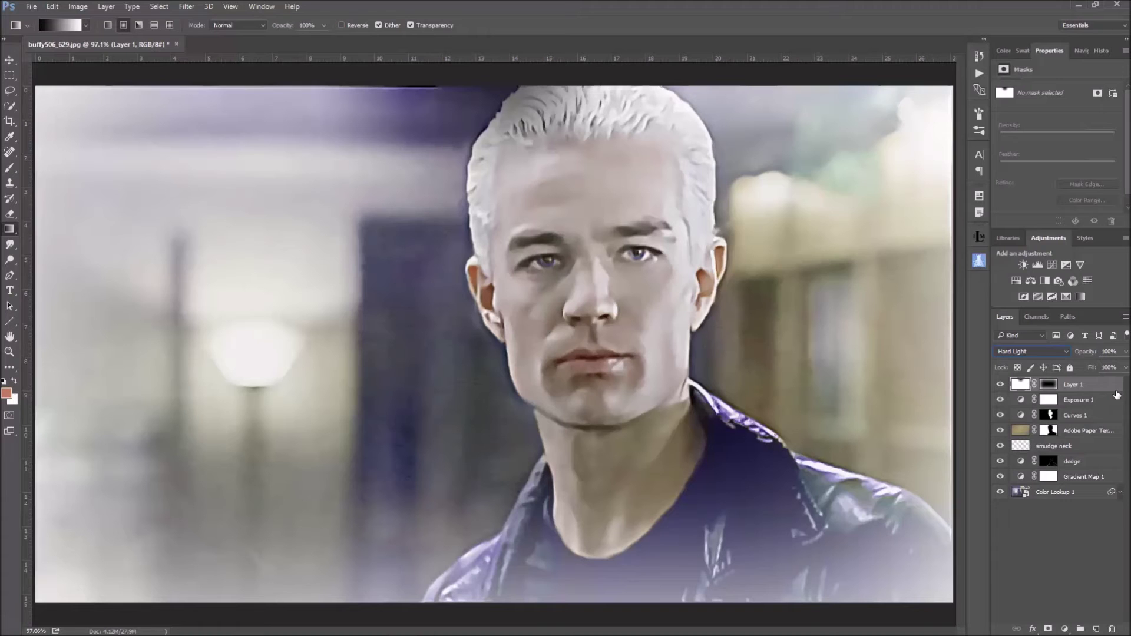
{"action": "left_click", "coordinate": [1000, 385]}
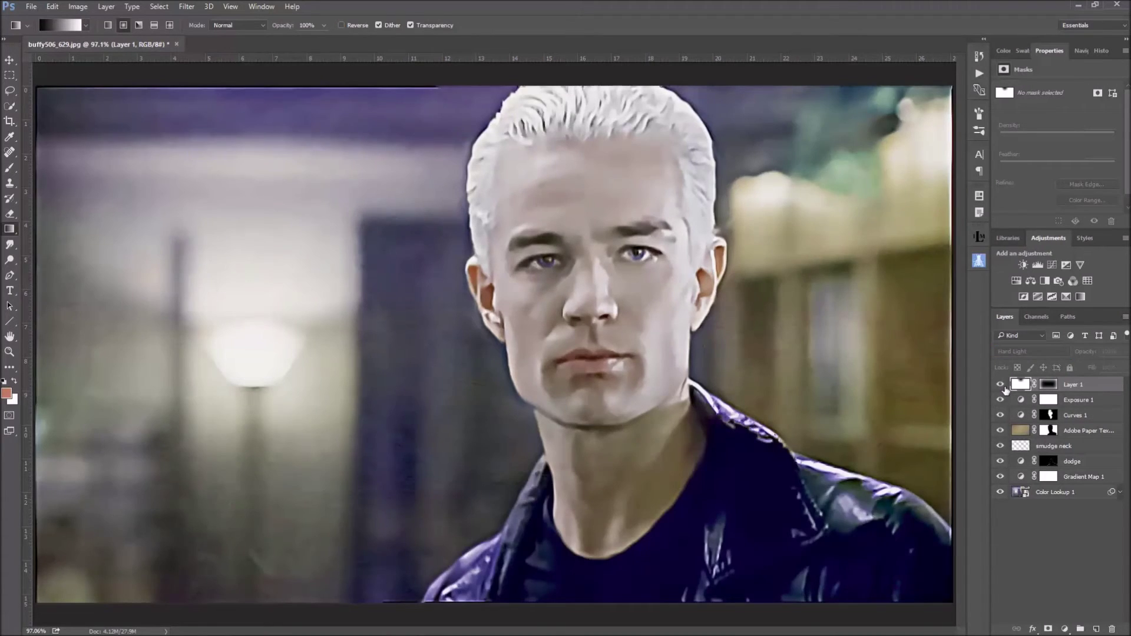
{"action": "left_click", "coordinate": [1001, 385]}
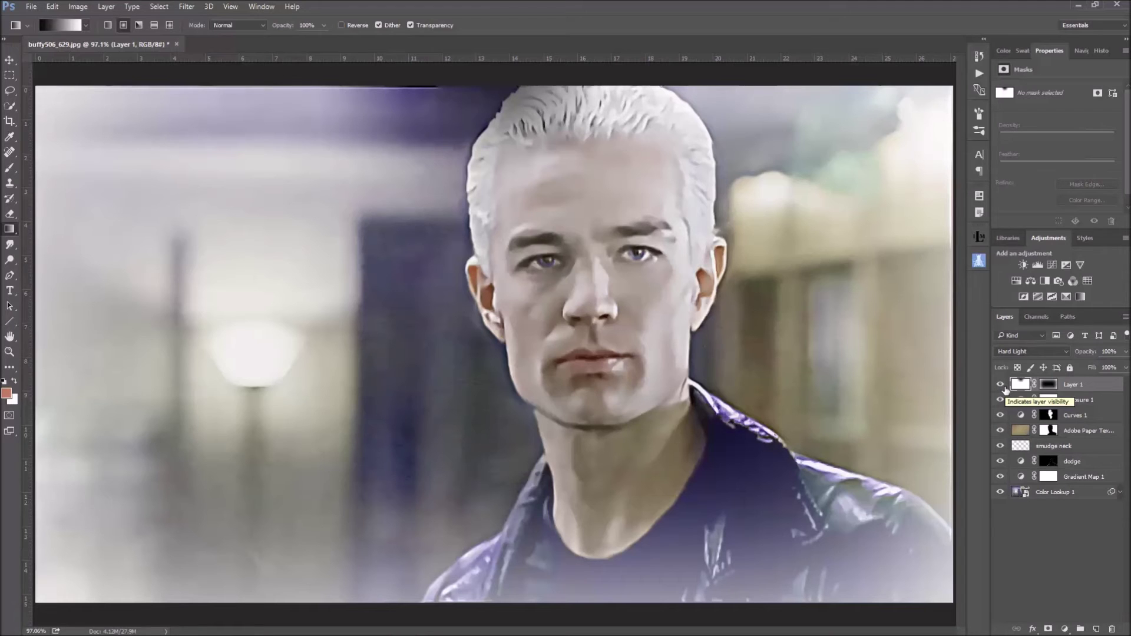
{"action": "left_click", "coordinate": [1035, 352]}
{"action": "left_click", "coordinate": [1016, 474]}
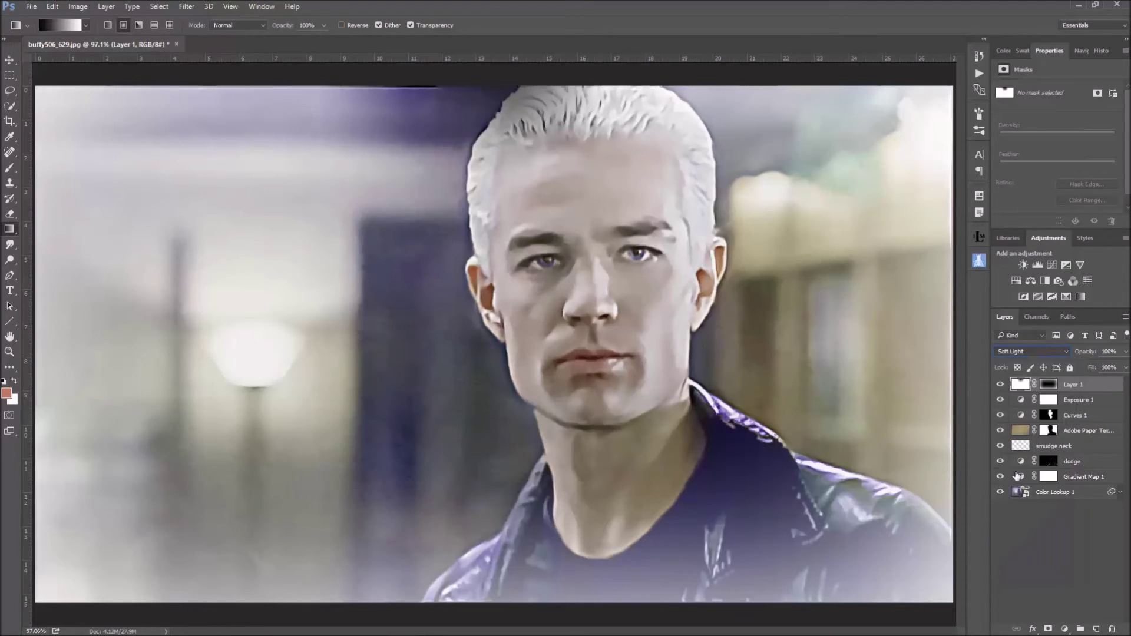
{"action": "left_click", "coordinate": [1044, 355]}
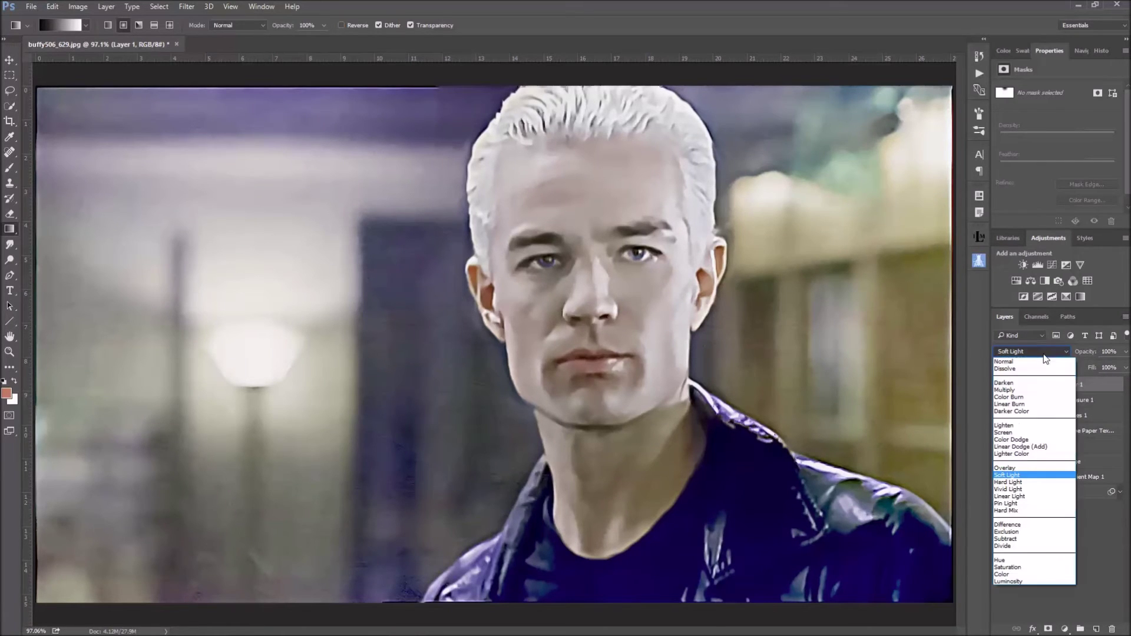
{"action": "left_click", "coordinate": [1044, 492]}
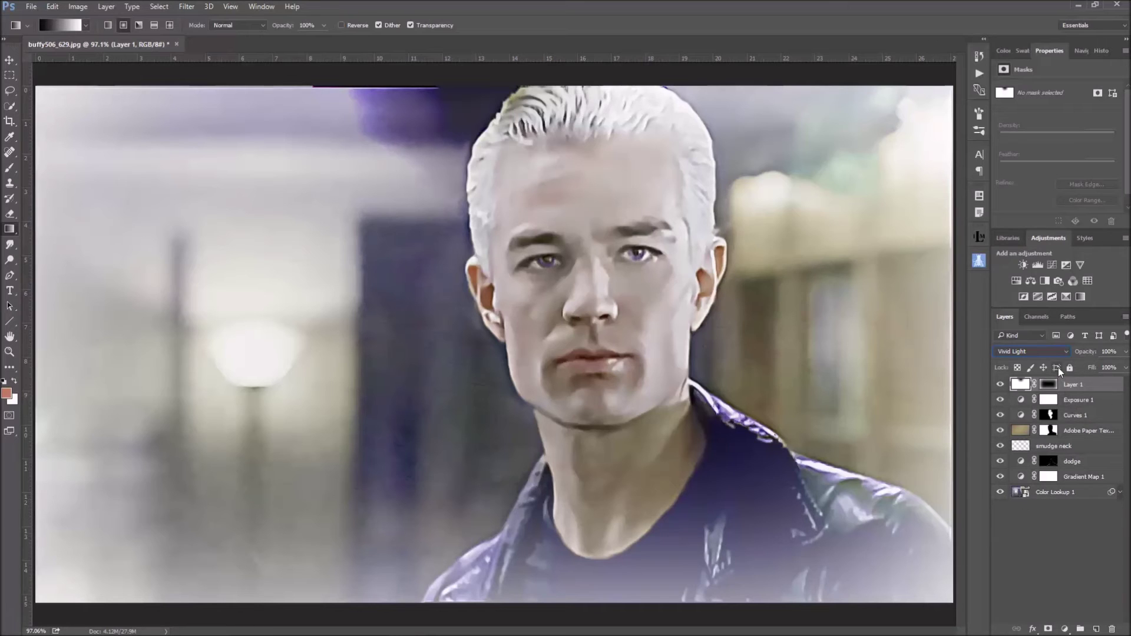
{"action": "scroll", "coordinate": [1053, 356], "scroll_direction": "up", "scroll_amount": 1}
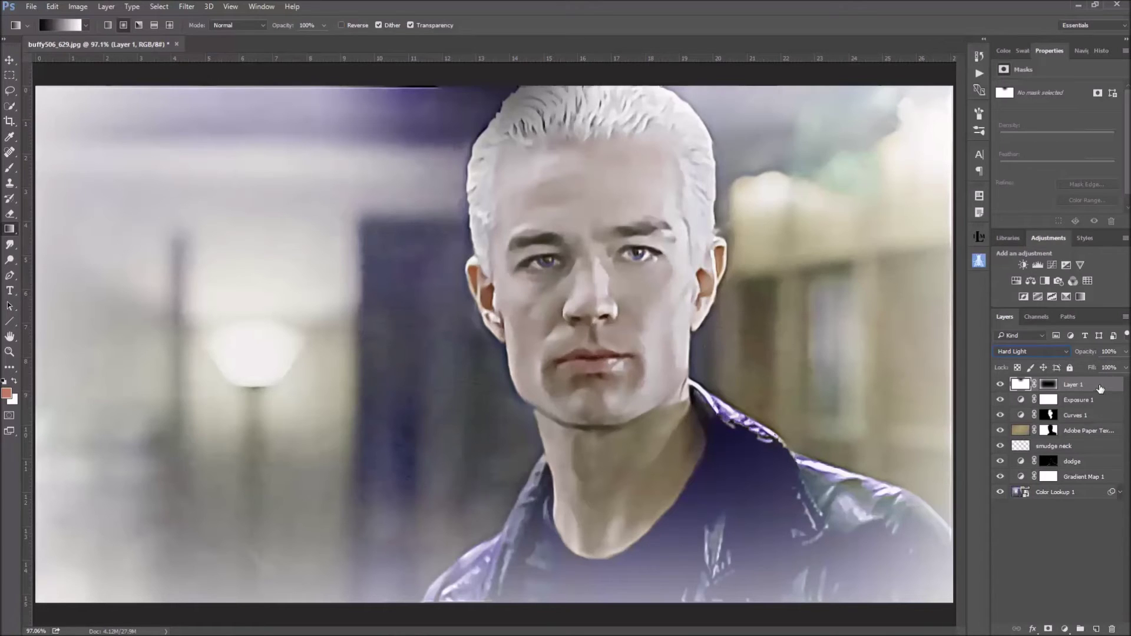
Rename the glow layer to 'vignette'.
{"action": "double_click", "coordinate": [1073, 384]}
{"action": "type", "text": "vigne"}
{"action": "key", "text": "Return"}
{"action": "left_click", "coordinate": [1087, 281]}
{"action": "left_click", "coordinate": [1101, 89]}
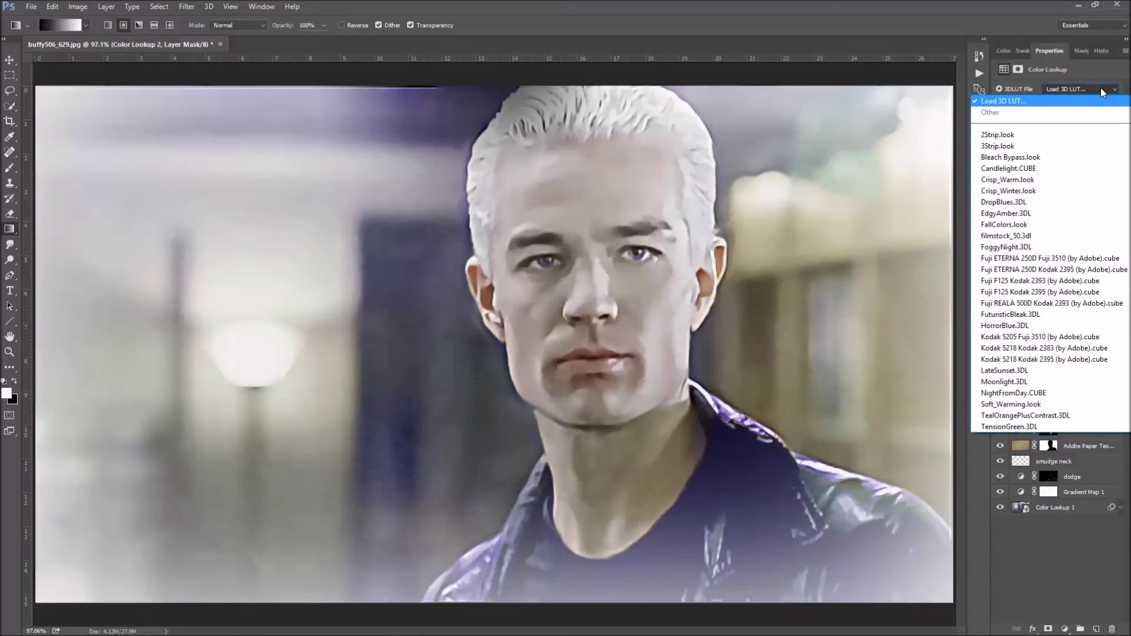
Apply the Soft_Warming.look color lookup and blend it as Soft Light after trying Pin Light.
{"action": "left_click", "coordinate": [1068, 407]}
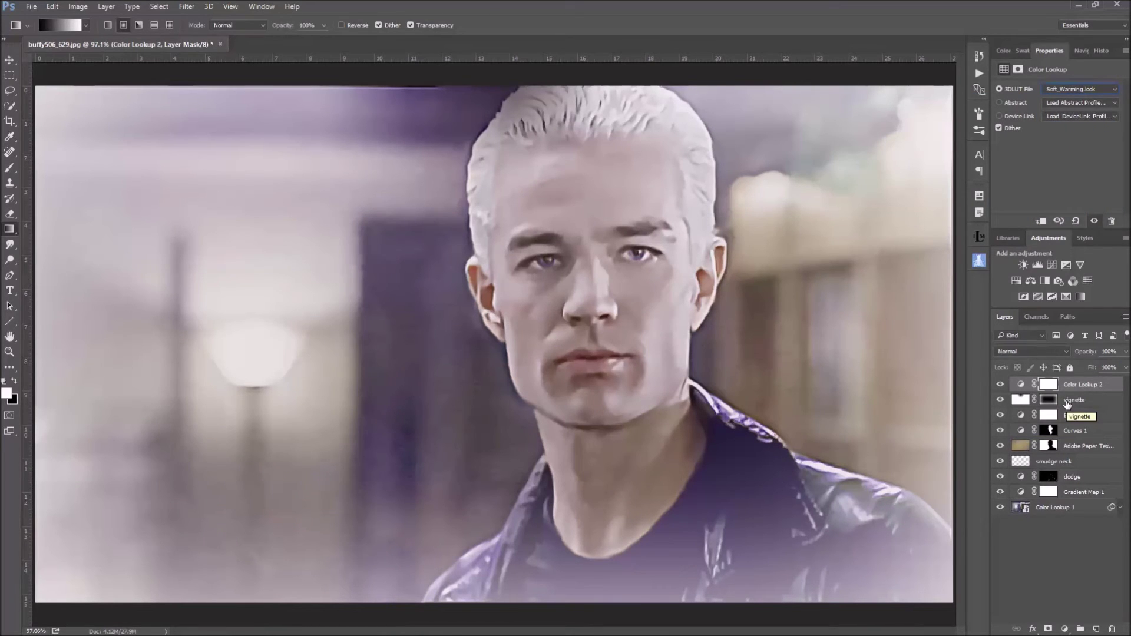
{"action": "left_click", "coordinate": [1038, 352]}
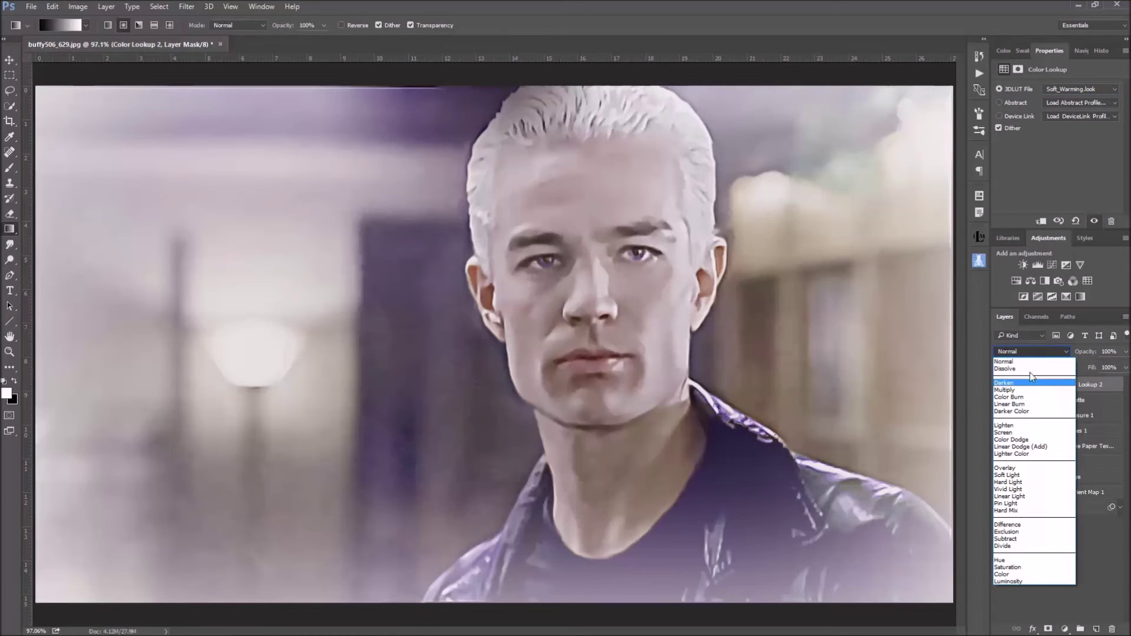
{"action": "left_click", "coordinate": [1035, 503]}
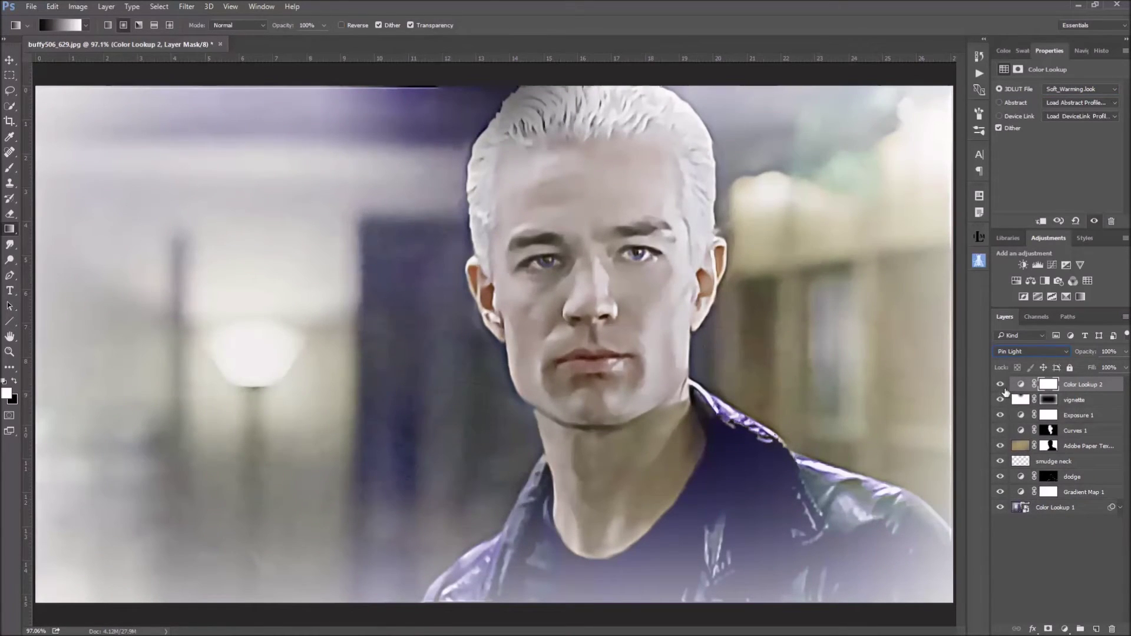
{"action": "left_click", "coordinate": [1000, 385]}
{"action": "left_click", "coordinate": [1000, 385]}
{"action": "left_click", "coordinate": [1041, 349]}
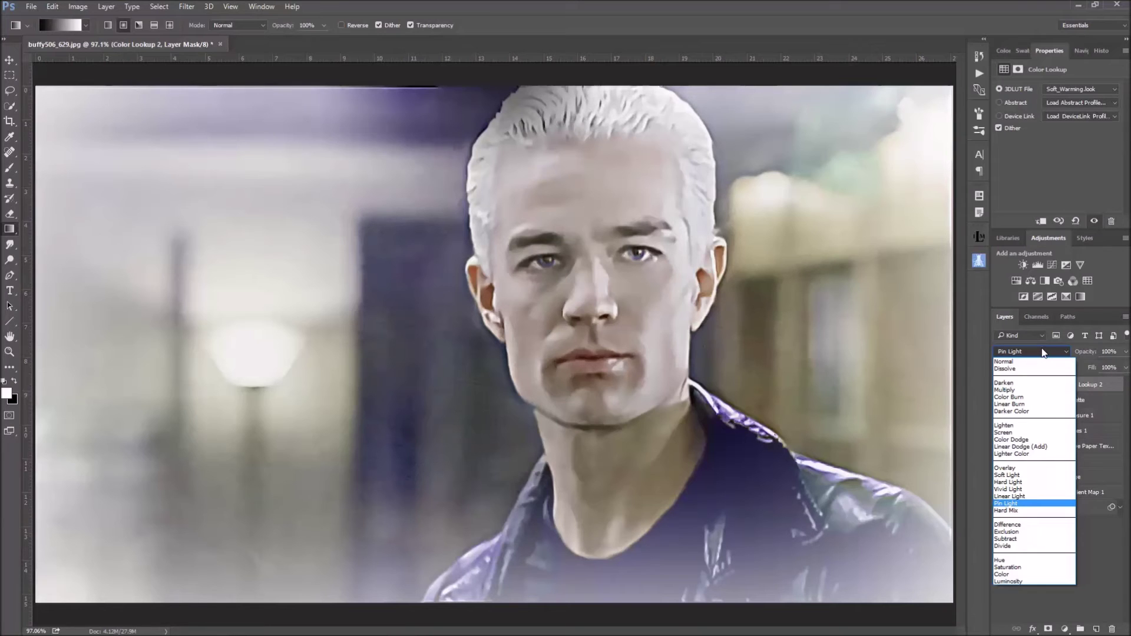
{"action": "left_click", "coordinate": [1052, 475]}
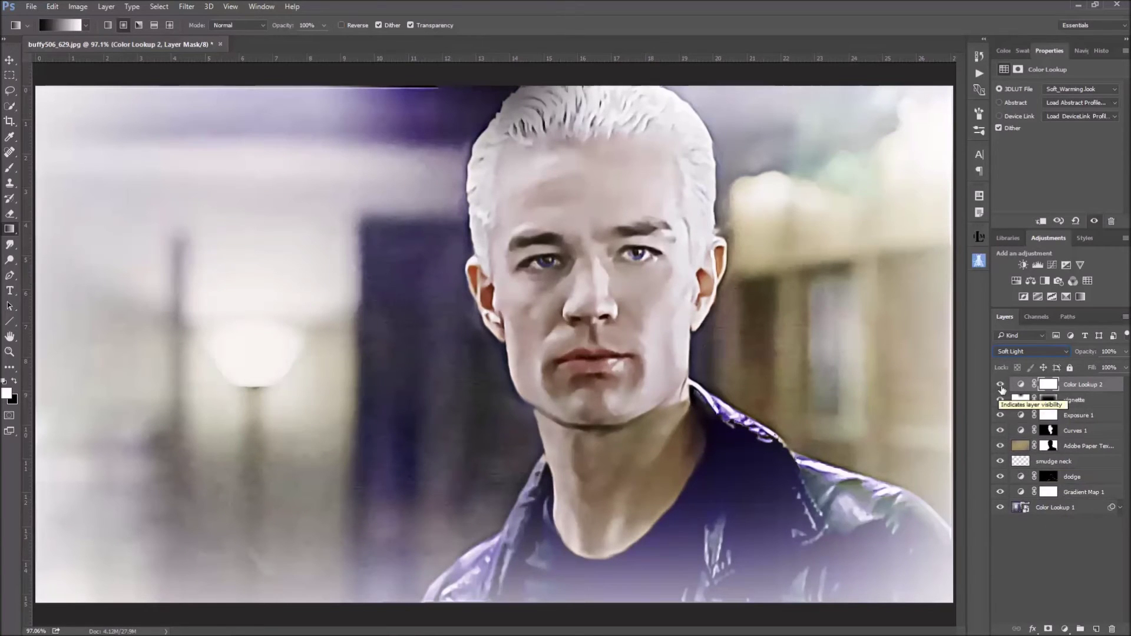
{"action": "left_click", "coordinate": [1000, 385]}
{"action": "left_click", "coordinate": [1000, 386]}
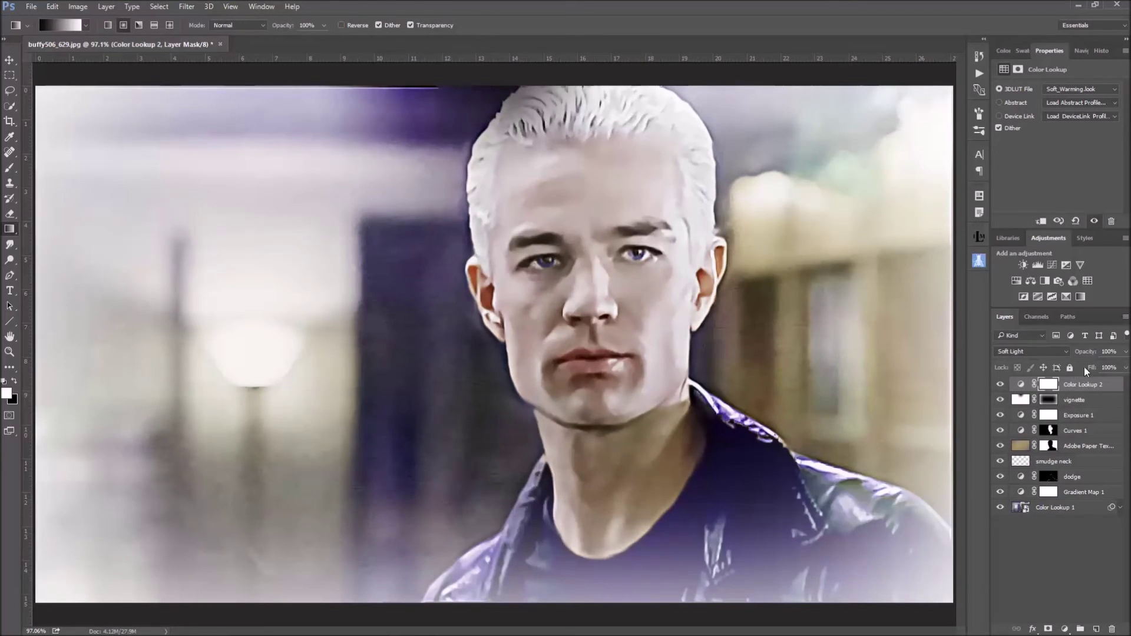
Lower Color Lookup 2's opacity to 53% and compare it on and off.
{"action": "left_click", "coordinate": [1125, 352]}
{"action": "left_click", "coordinate": [1098, 366]}
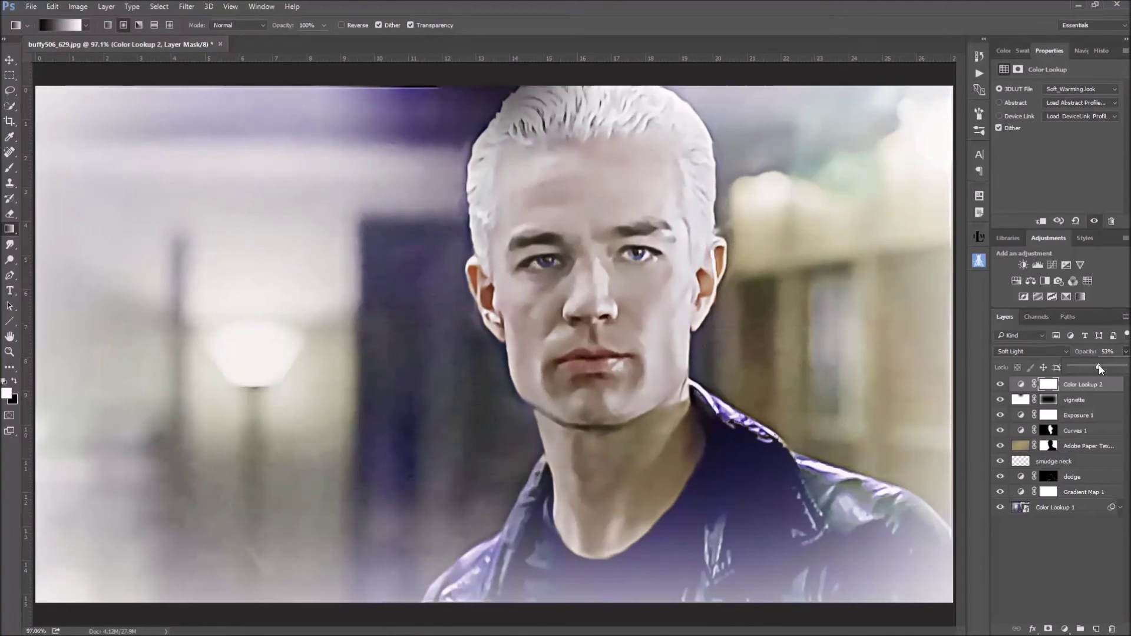
{"action": "left_click", "coordinate": [1000, 384]}
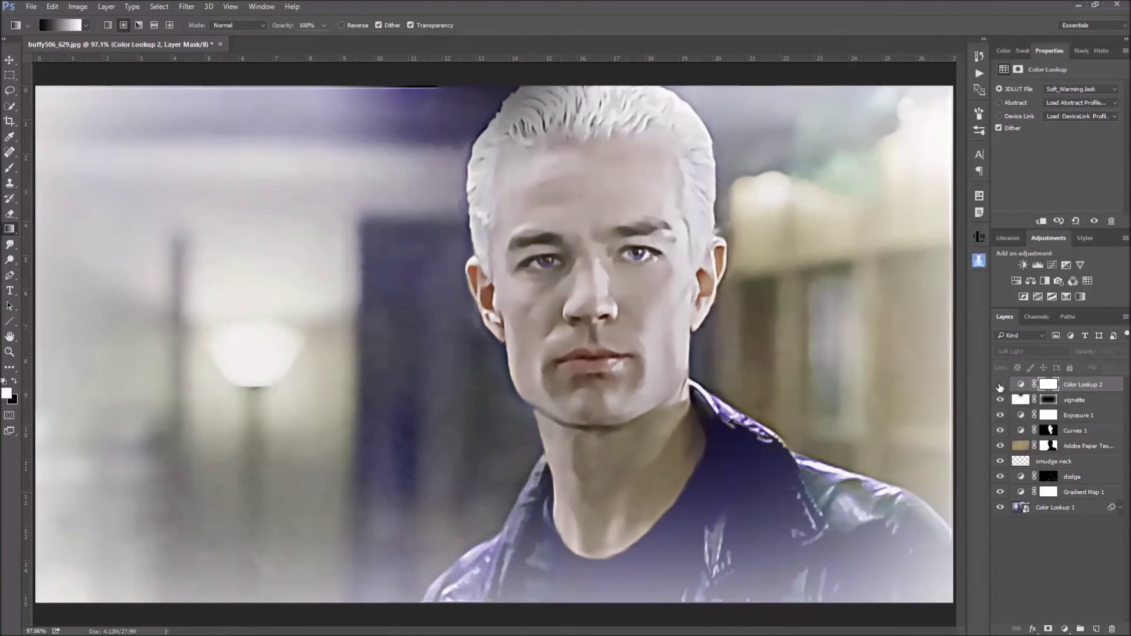
{"action": "left_click", "coordinate": [1000, 384]}
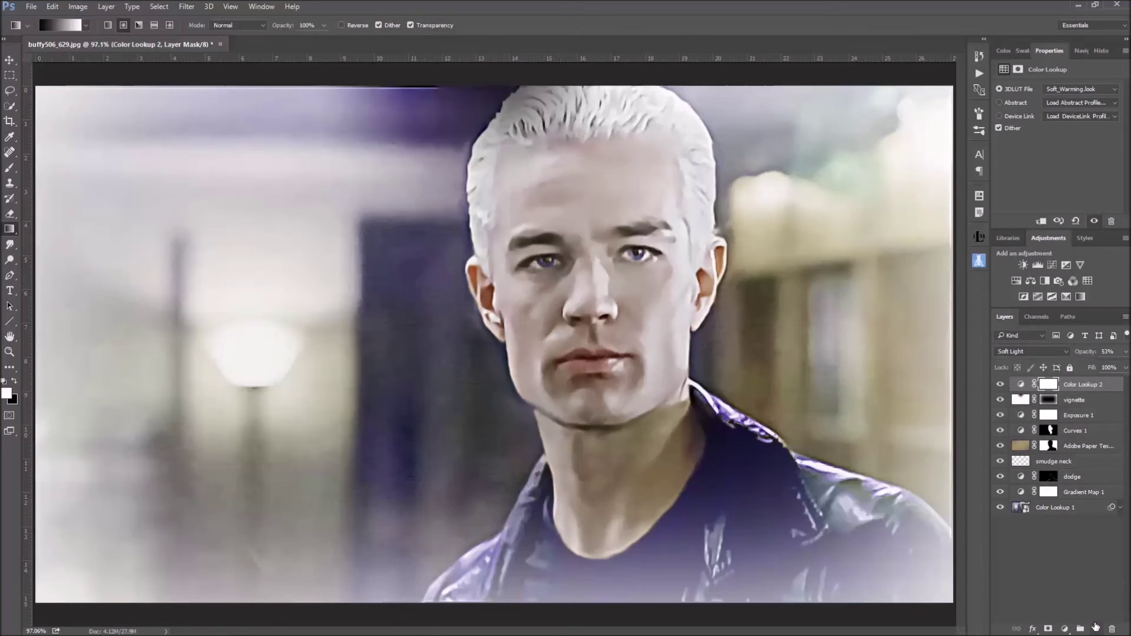
{"action": "left_click", "coordinate": [1095, 629]}
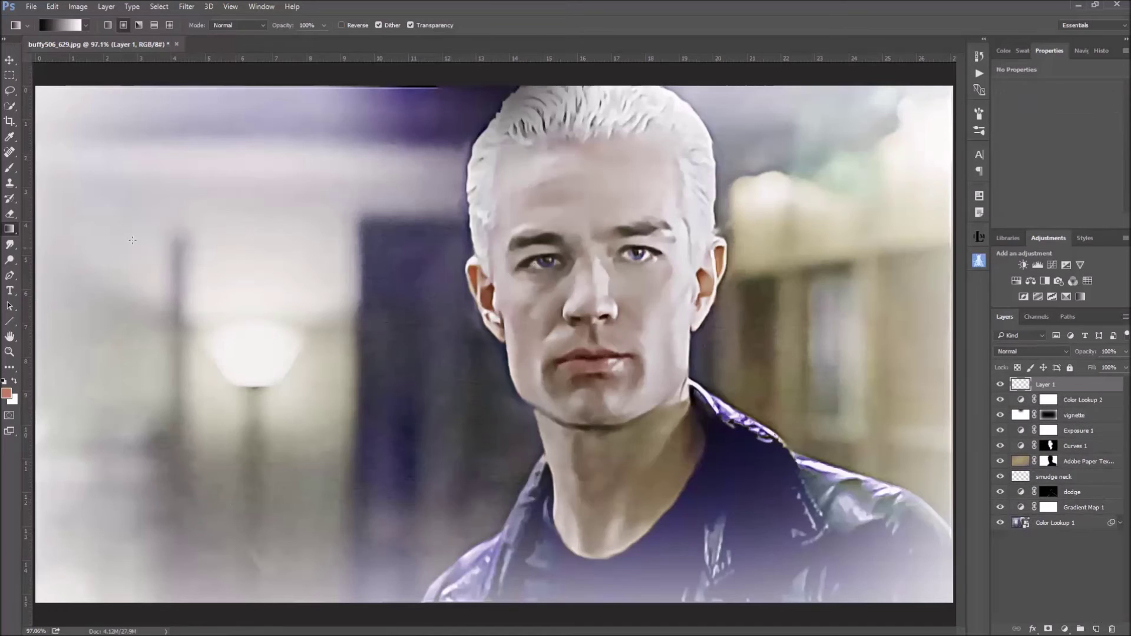
Sharpen the platinum hair strands with the Sharpen Tool on the new layer.
{"action": "left_click", "coordinate": [10, 244]}
{"action": "right_click", "coordinate": [11, 248]}
{"action": "left_click", "coordinate": [48, 257]}
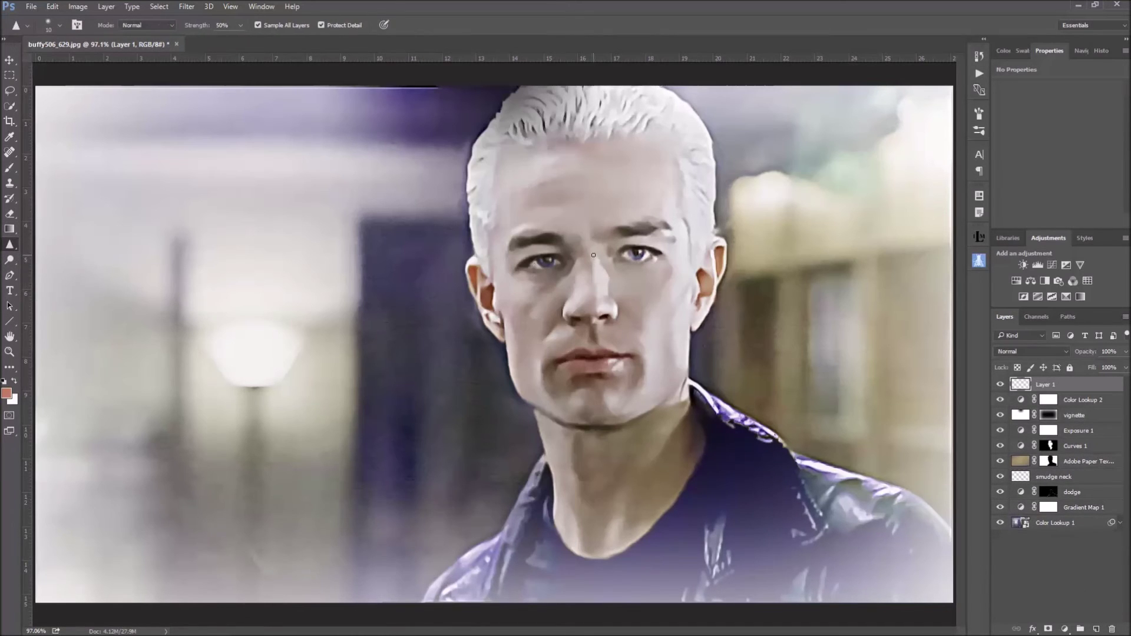
{"action": "key", "text": "bracketright"}
{"action": "key", "text": "bracketright"}
{"action": "key", "text": "bracketright"}
{"action": "key", "text": "bracketright"}
{"action": "key", "text": "bracketright"}
{"action": "key", "text": "bracketright"}
{"action": "key", "text": "bracketright"}
{"action": "key", "text": "bracketright"}
{"action": "key", "text": "bracketright"}
{"action": "key", "text": "bracketright"}
{"action": "key", "text": "bracketright"}
{"action": "key", "text": "bracketright"}
{"action": "key", "text": "bracketright"}
{"action": "key", "text": "bracketright"}
{"action": "key", "text": "bracketright"}
{"action": "key", "text": "bracketright"}
{"action": "key", "text": "bracketright"}
{"action": "key", "text": "bracketright"}
{"action": "key", "text": "bracketright"}
{"action": "key", "text": "bracketright"}
{"action": "key", "text": "bracketleft"}
{"action": "key", "text": "bracketleft"}
{"action": "key", "text": "bracketleft"}
{"action": "key", "text": "bracketleft"}
{"action": "key", "text": "bracketleft"}
{"action": "key", "text": "bracketleft"}
{"action": "key", "text": "bracketleft"}
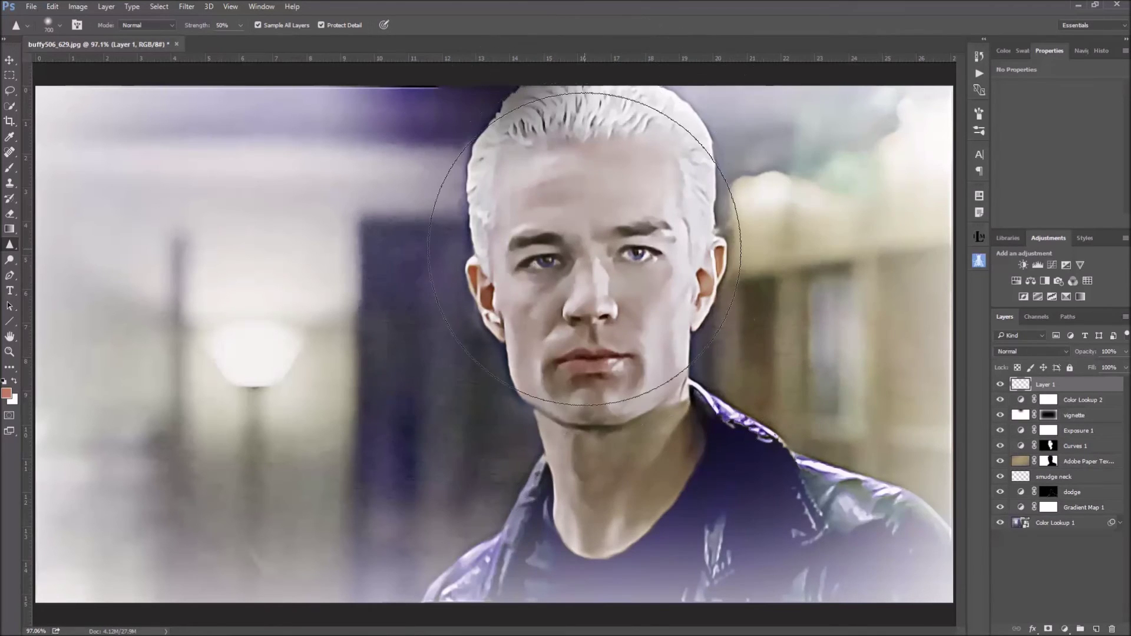
{"action": "key", "text": "bracketleft"}
{"action": "key", "text": "bracketleft"}
{"action": "key", "text": "bracketleft"}
{"action": "mouse_move", "coordinate": [636, 147]}
{"action": "left_mouse_down"}
{"action": "mouse_move", "coordinate": [651, 156]}
{"action": "mouse_move", "coordinate": [624, 114]}
{"action": "left_mouse_up"}
{"action": "key", "text": "bracketleft"}
{"action": "key", "text": "bracketleft"}
{"action": "key", "text": "bracketleft"}
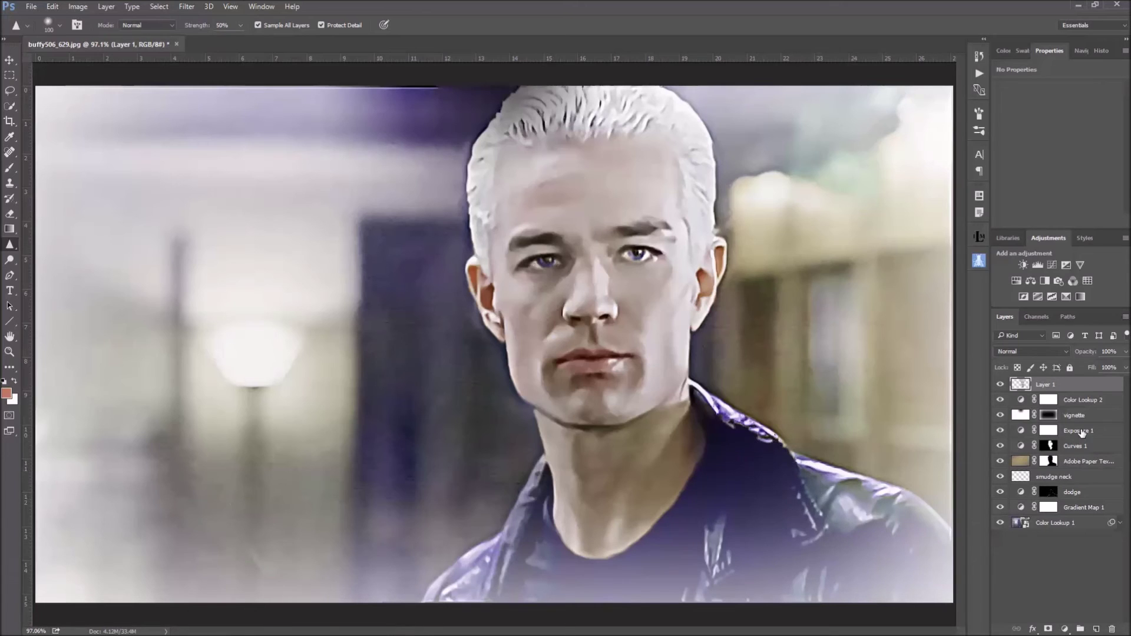
Rename the new layer to 'sharpen spike'.
{"action": "double_click", "coordinate": [1051, 385]}
{"action": "type", "text": "sharpen spike"}
{"action": "left_click", "coordinate": [1110, 391]}
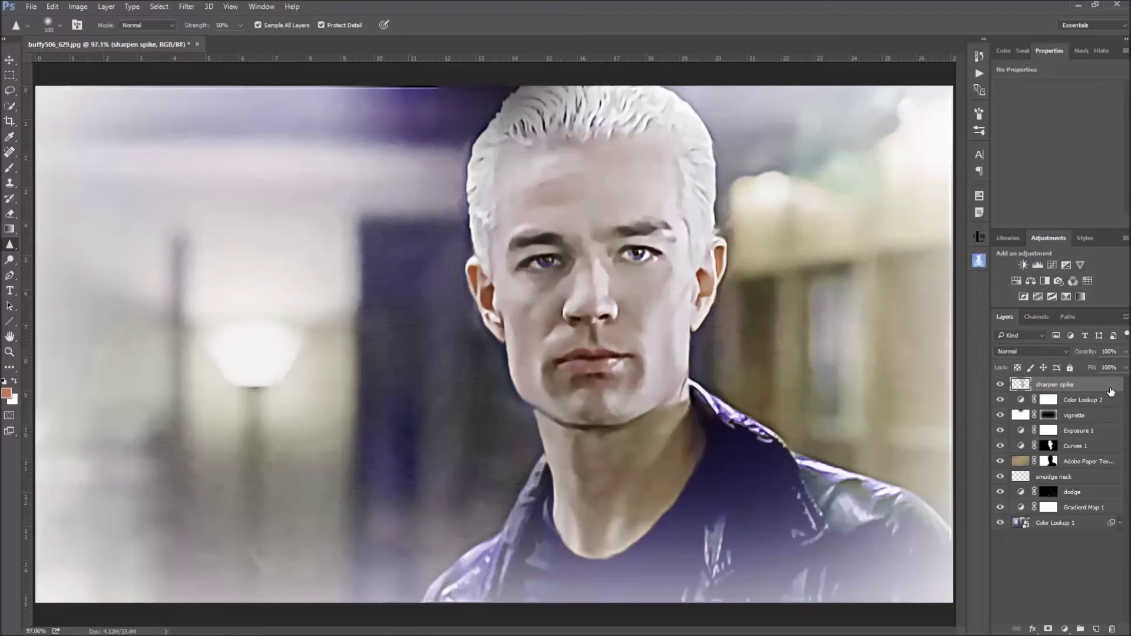
On a new empty layer, sharpen the jacket collar and the area just below it.
{"action": "left_click", "coordinate": [1096, 630]}
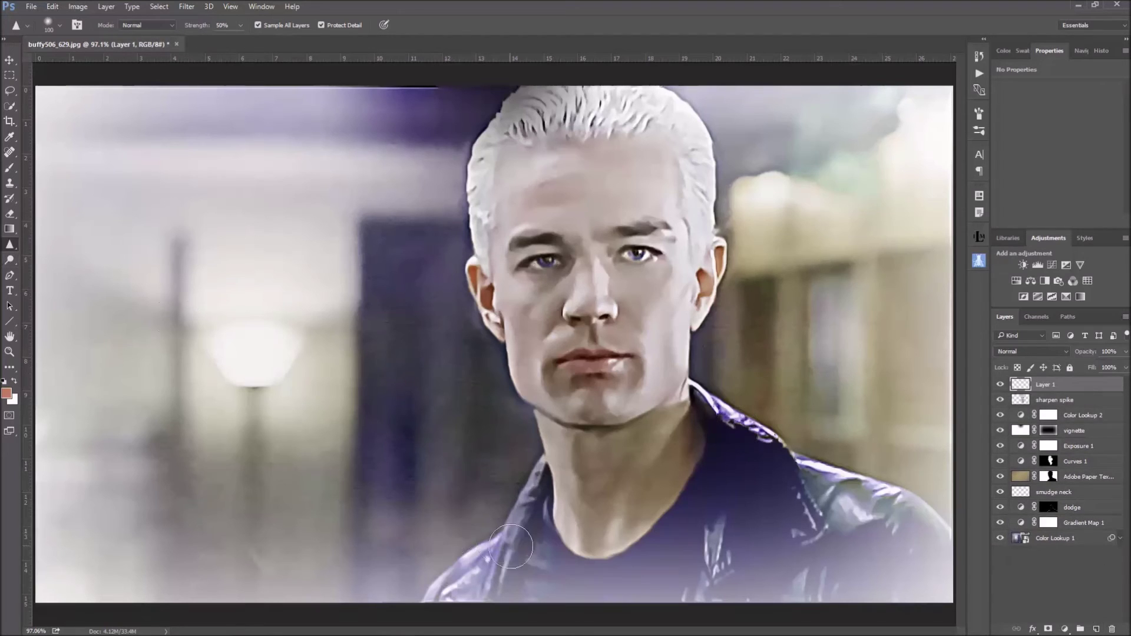
{"action": "left_click_drag", "start_coordinate": [525, 504], "coordinate": [533, 494]}
{"action": "key", "text": "bracketleft"}
{"action": "key", "text": "bracketleft"}
{"action": "key", "text": "bracketleft"}
{"action": "mouse_move", "coordinate": [716, 473]}
{"action": "left_mouse_down"}
{"action": "mouse_move", "coordinate": [718, 422]}
{"action": "mouse_move", "coordinate": [813, 527]}
{"action": "mouse_move", "coordinate": [715, 503]}
{"action": "mouse_move", "coordinate": [765, 462]}
{"action": "mouse_move", "coordinate": [783, 471]}
{"action": "mouse_move", "coordinate": [706, 510]}
{"action": "left_mouse_up"}
Rename the new layer to 'sharpen collar'.
{"action": "double_click", "coordinate": [1055, 386]}
{"action": "type", "text": "sharpen collar"}
{"action": "key", "text": "Return"}
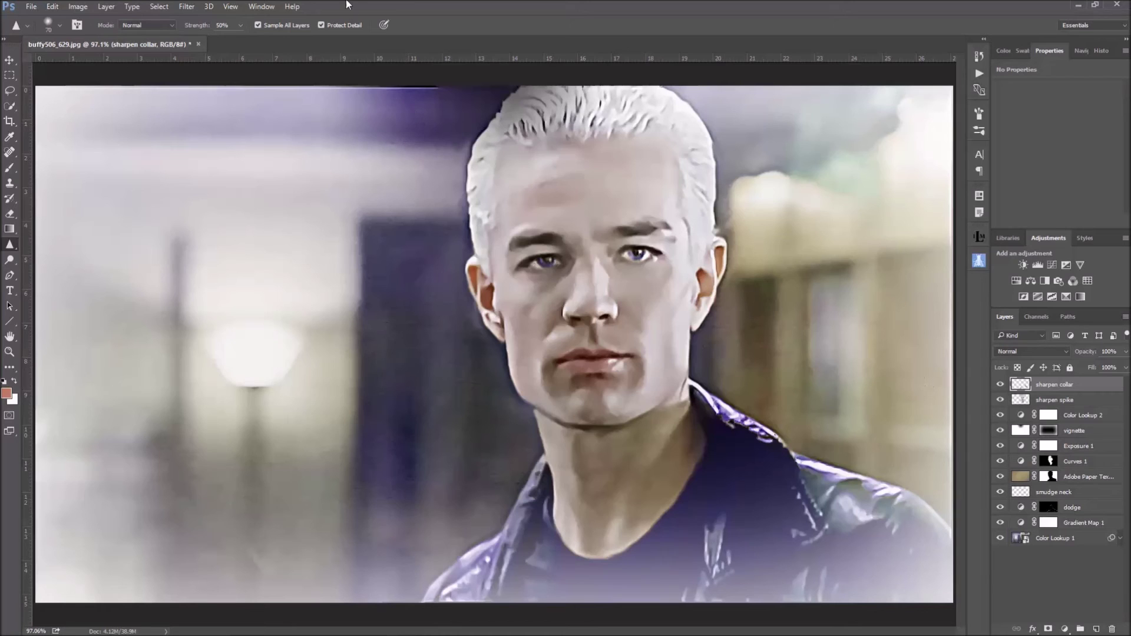
Drag the Comlodge 2010 signature graphic from the Libraries panel onto the portrait's bottom-right.
{"action": "left_click", "coordinate": [1006, 238]}
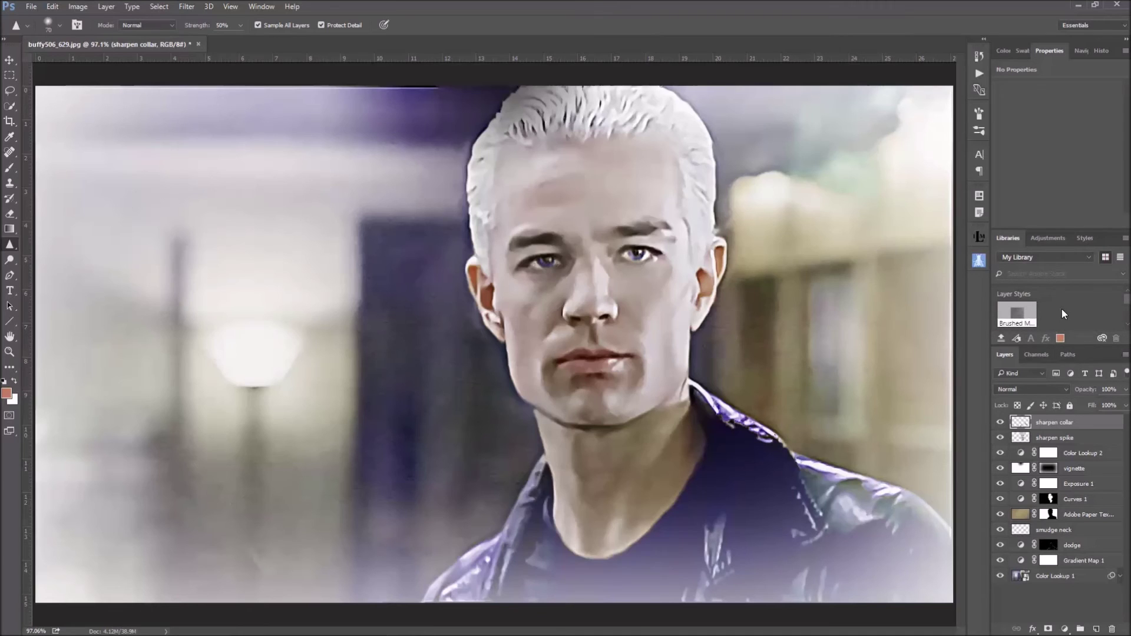
{"action": "scroll", "coordinate": [1069, 309], "scroll_direction": "down", "scroll_amount": 2}
{"action": "scroll", "coordinate": [1070, 310], "scroll_direction": "up", "scroll_amount": 3}
{"action": "scroll", "coordinate": [1130, 324], "scroll_direction": "down", "scroll_amount": 1}
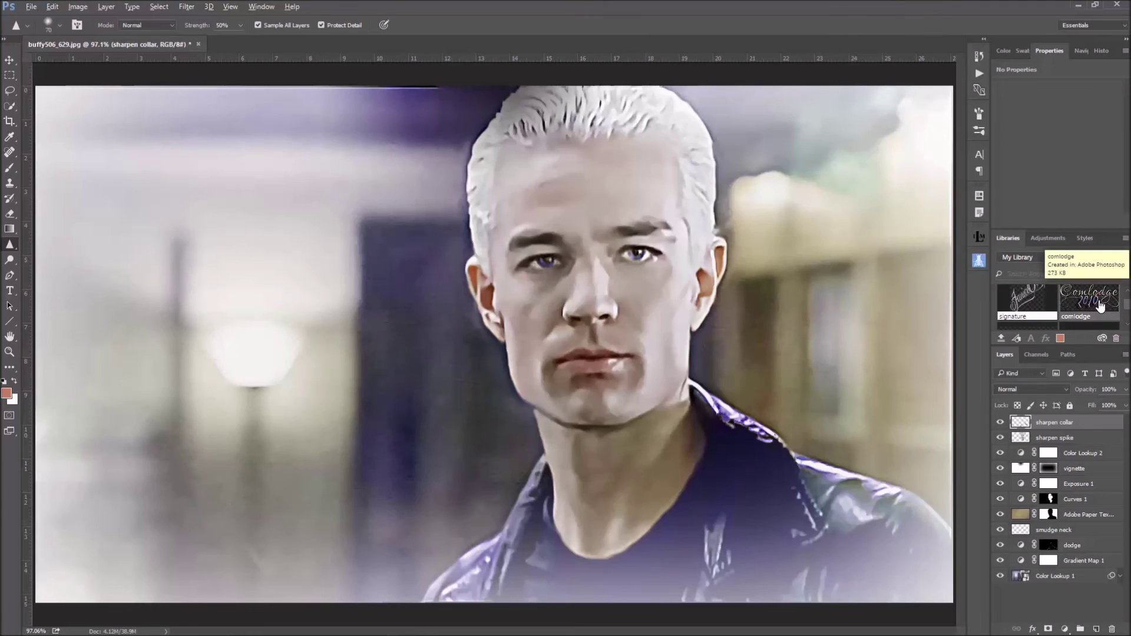
{"action": "left_click_drag", "start_coordinate": [861, 539], "coordinate": [855, 542]}
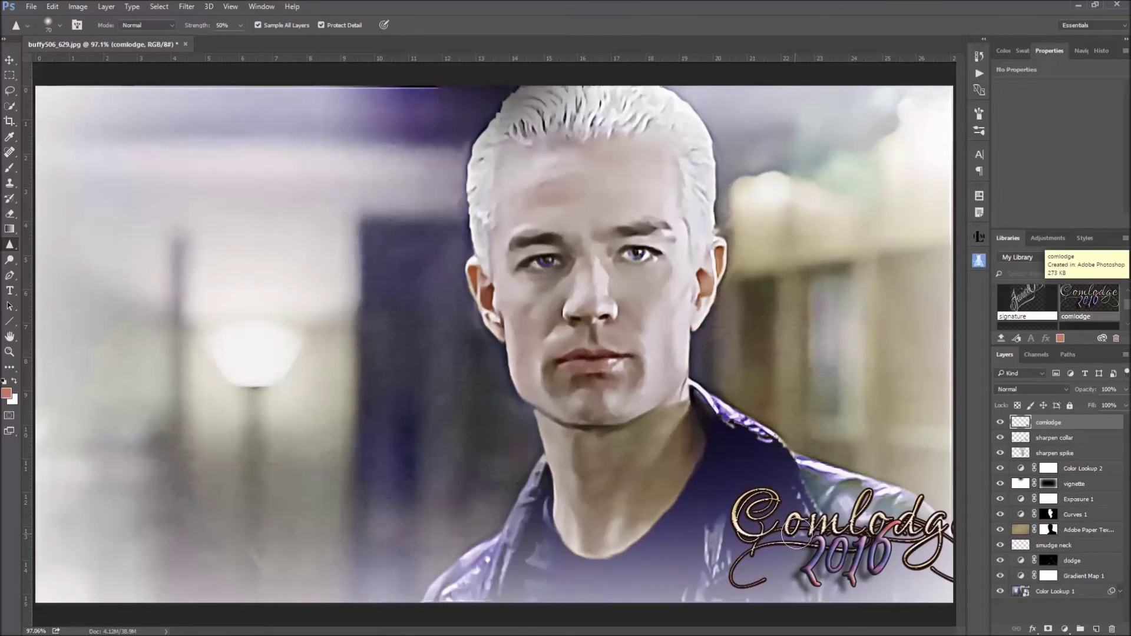
Free Transform the signature: tilt about 12° counter-clockwise, shrink to roughly 38%, and tuck it into the bottom-right corner.
{"action": "left_click", "coordinate": [52, 7]}
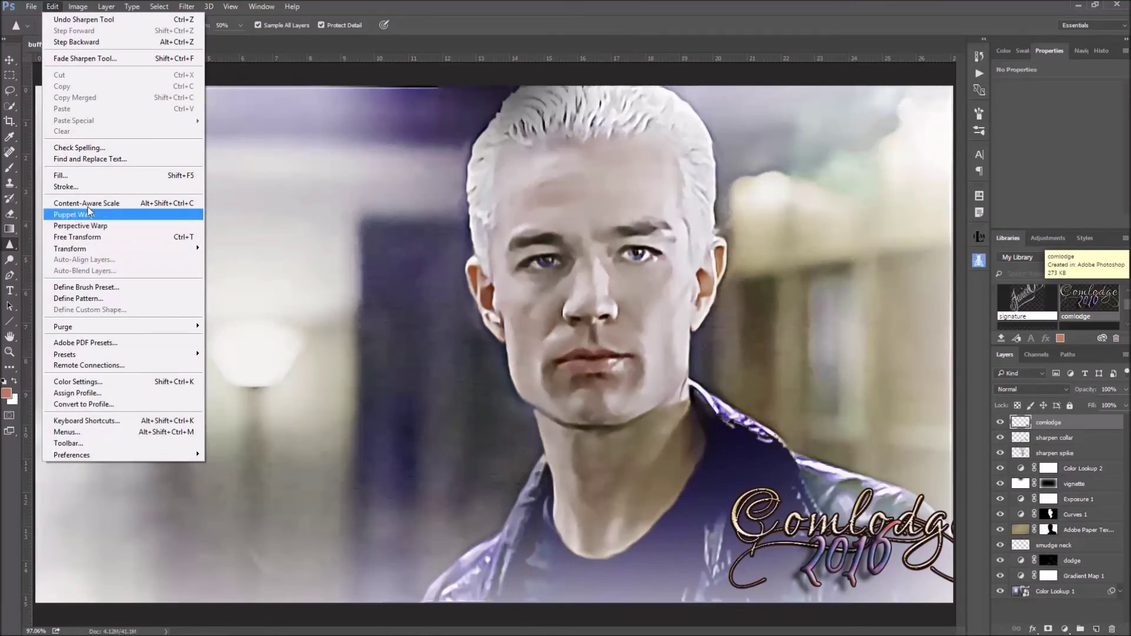
{"action": "left_click", "coordinate": [88, 237]}
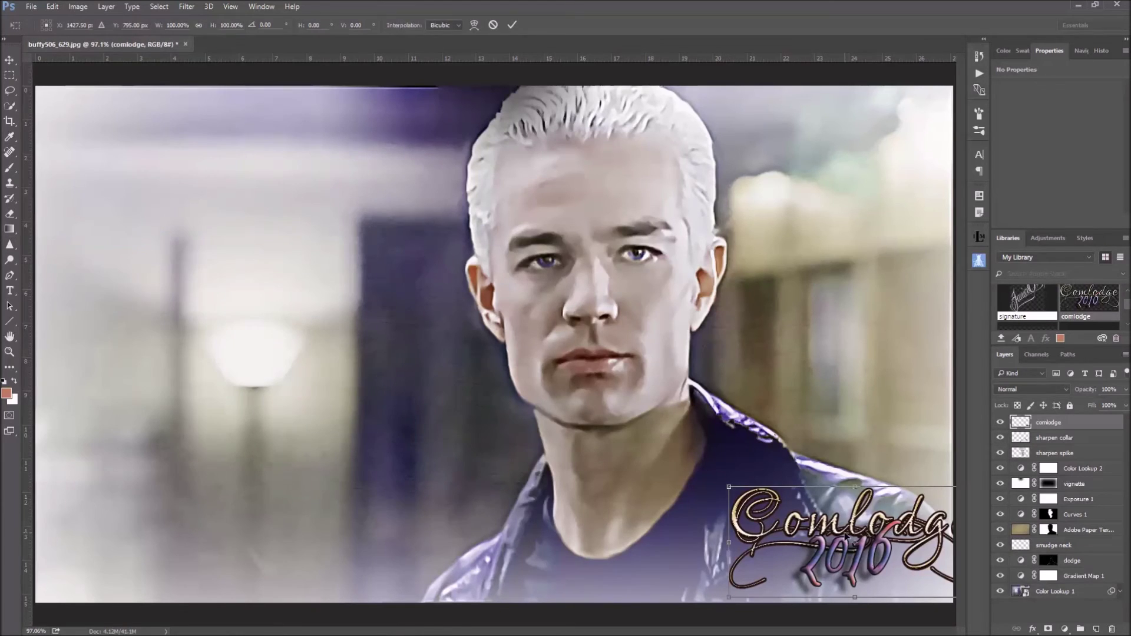
{"action": "left_click_drag", "start_coordinate": [924, 546], "coordinate": [857, 541]}
{"action": "left_click_drag", "start_coordinate": [929, 474], "coordinate": [914, 442]}
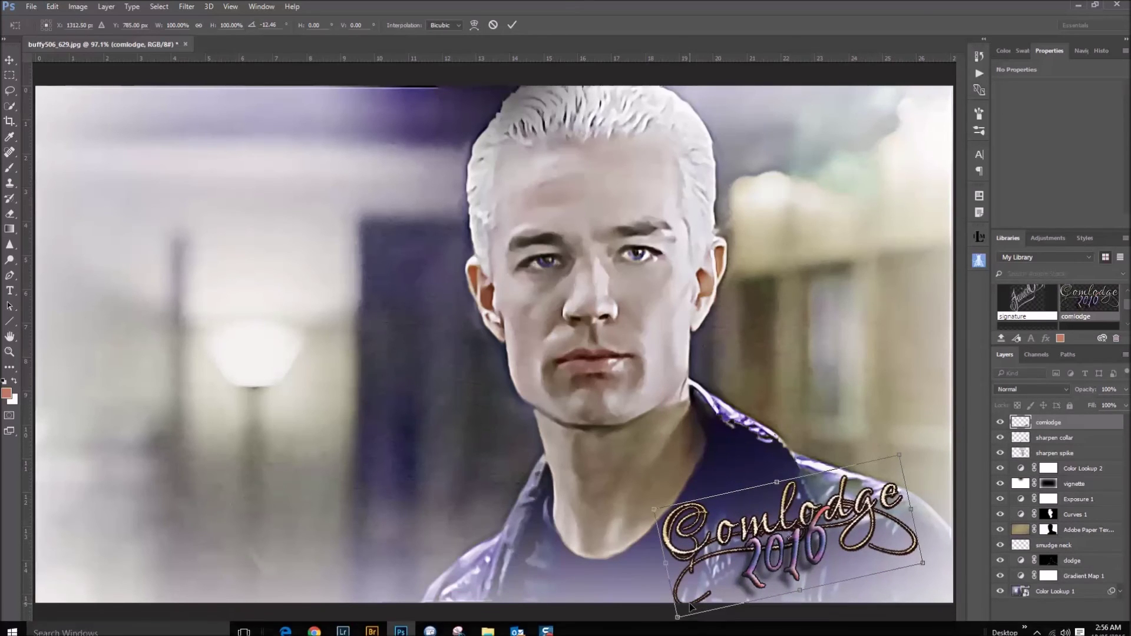
{"action": "left_click_drag", "start_coordinate": [679, 614], "coordinate": [823, 512]}
{"action": "left_click_drag", "start_coordinate": [887, 492], "coordinate": [900, 564]}
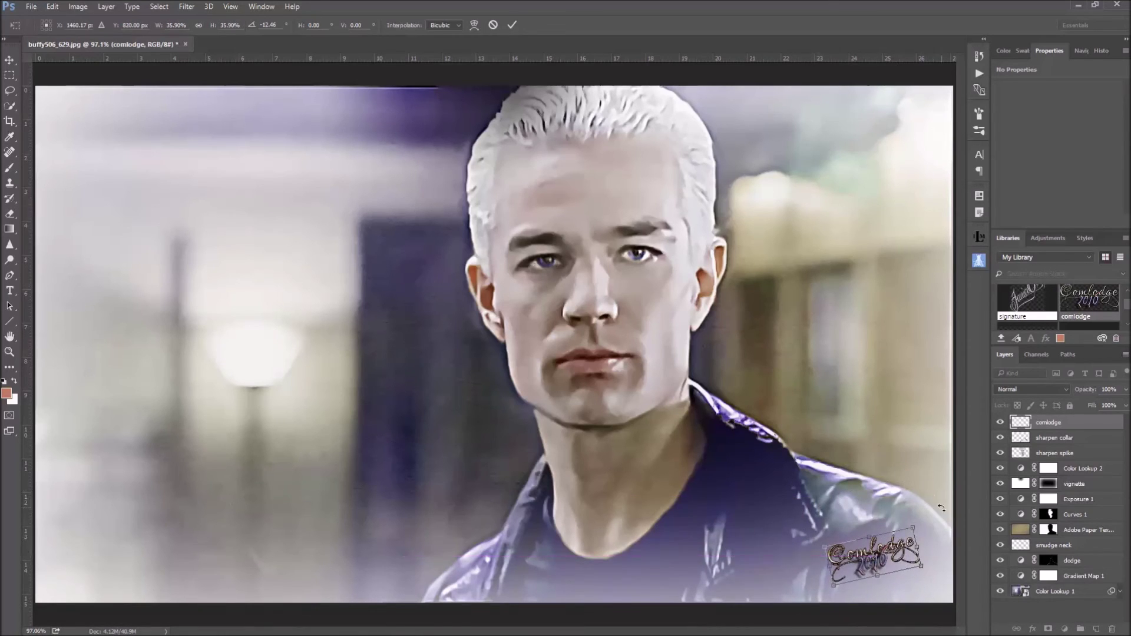
{"action": "left_click", "coordinate": [519, 26]}
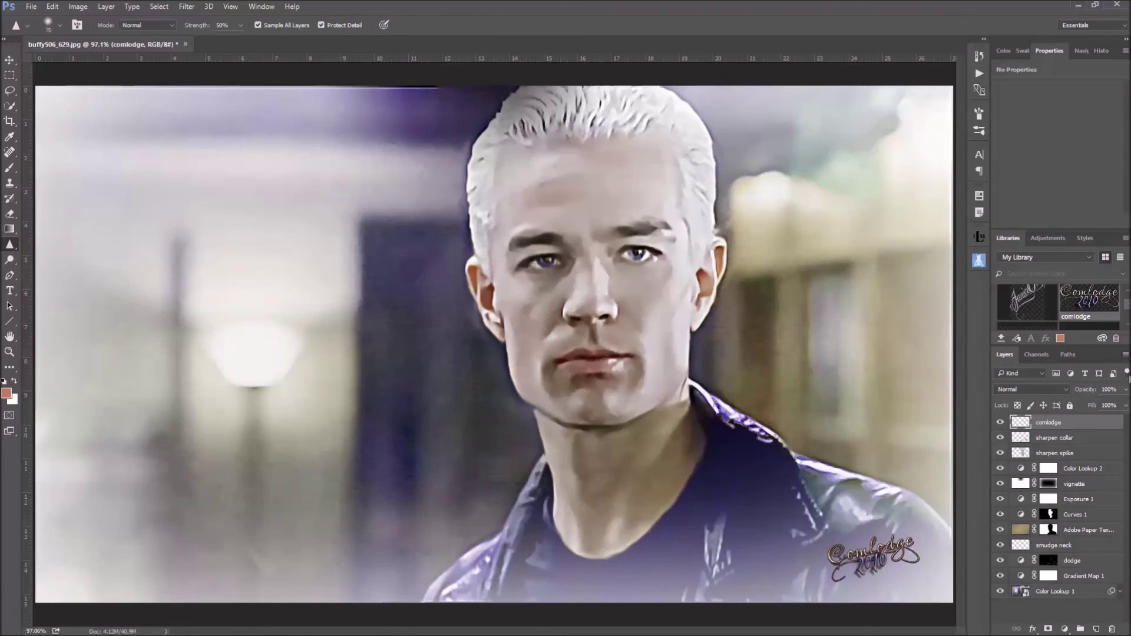
Lower the signature layer's opacity to 47%.
{"action": "left_click", "coordinate": [1126, 393]}
{"action": "left_click", "coordinate": [1091, 404]}
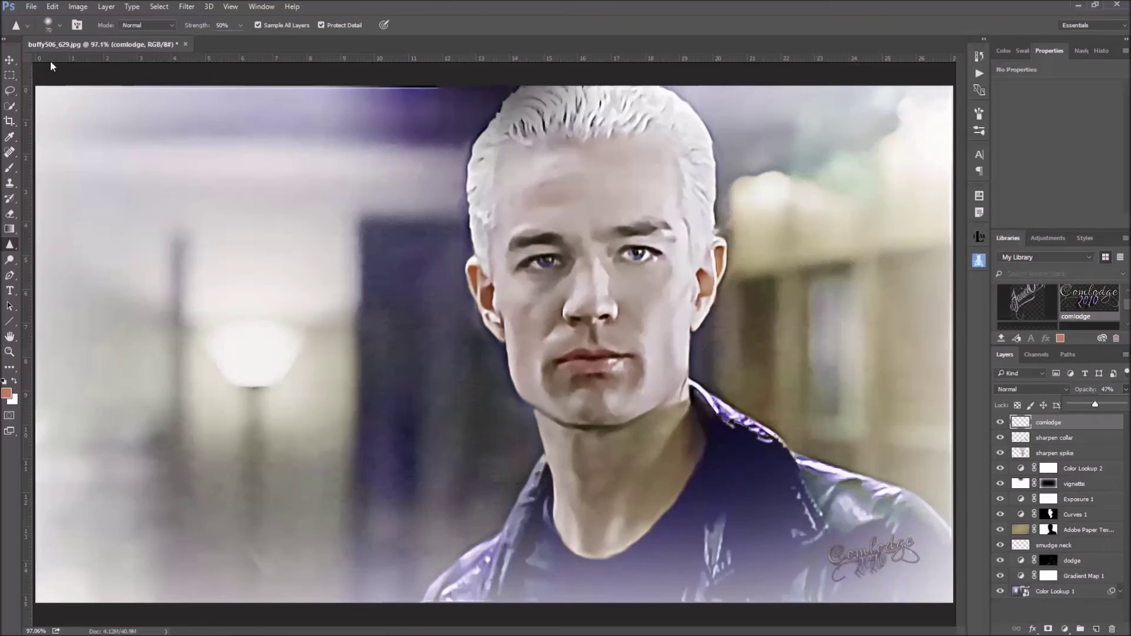
{"action": "left_click", "coordinate": [53, 7]}
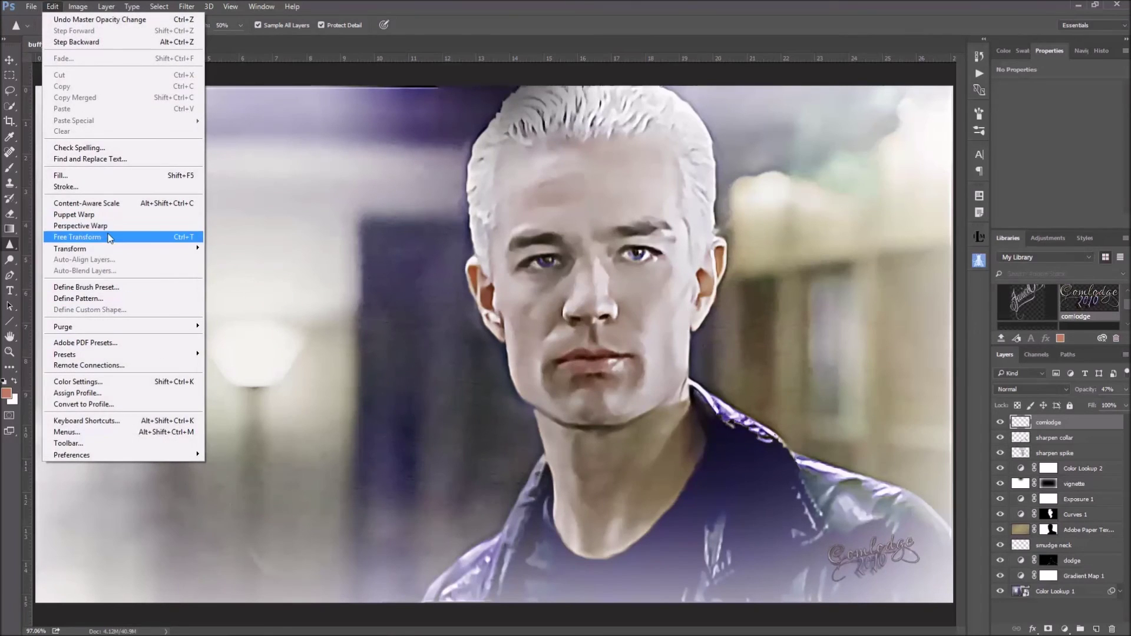
Free Transform the signature again, narrowing it to about 84% width.
{"action": "left_click", "coordinate": [78, 237]}
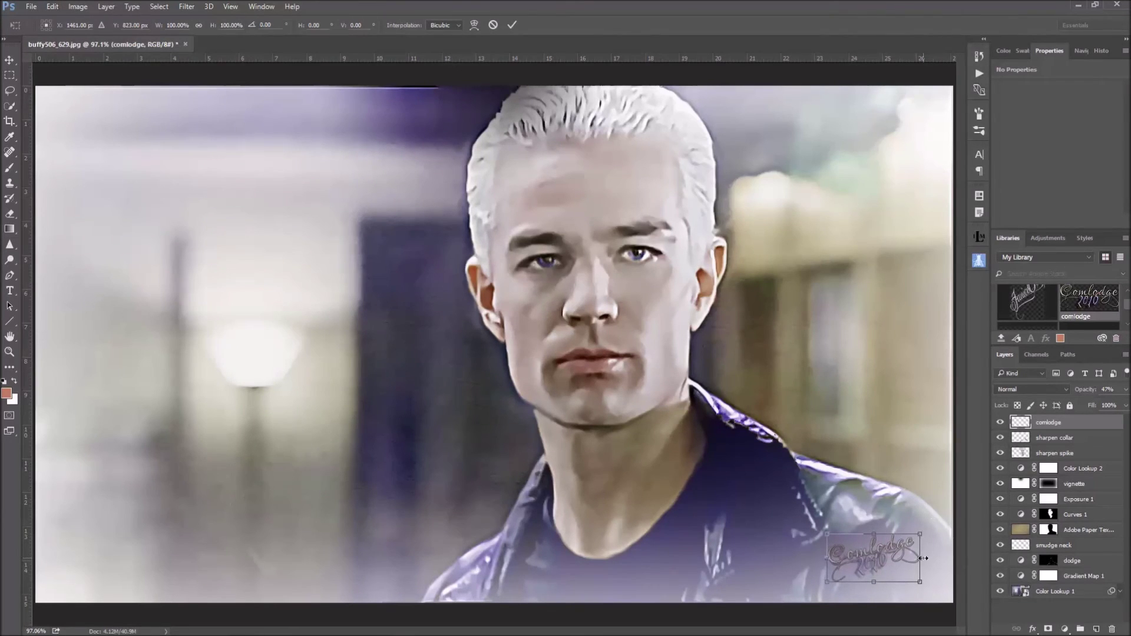
{"action": "left_click_drag", "start_coordinate": [922, 558], "coordinate": [905, 558]}
{"action": "left_click", "coordinate": [512, 25]}
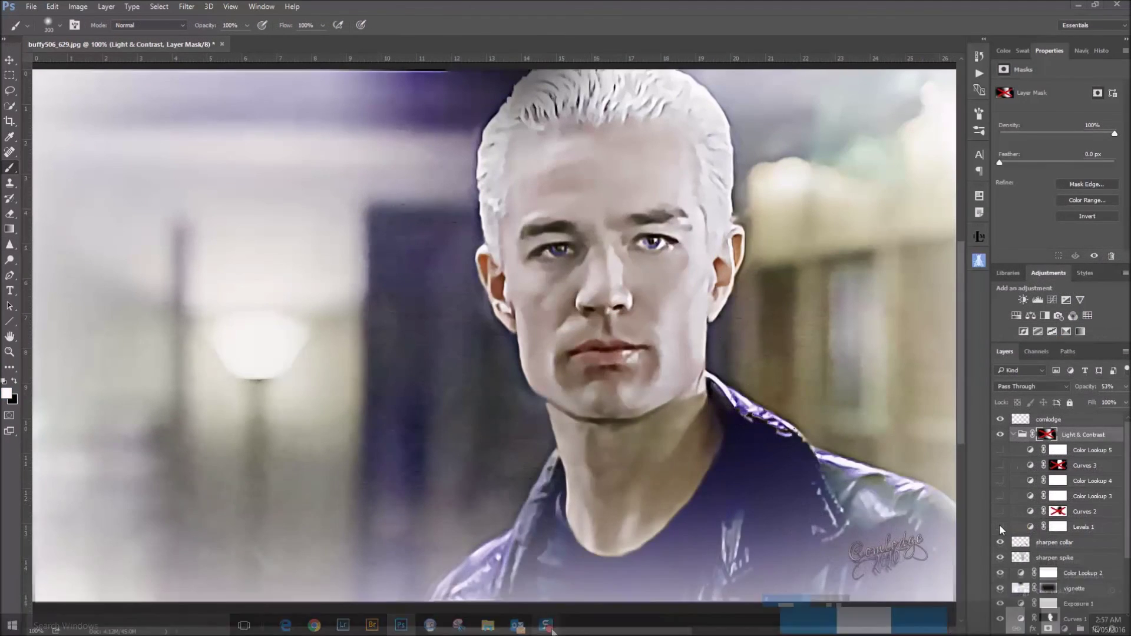
In the Light & Contrast group, switch on Curves 2 and enable its mask.
{"action": "left_click", "coordinate": [1029, 527]}
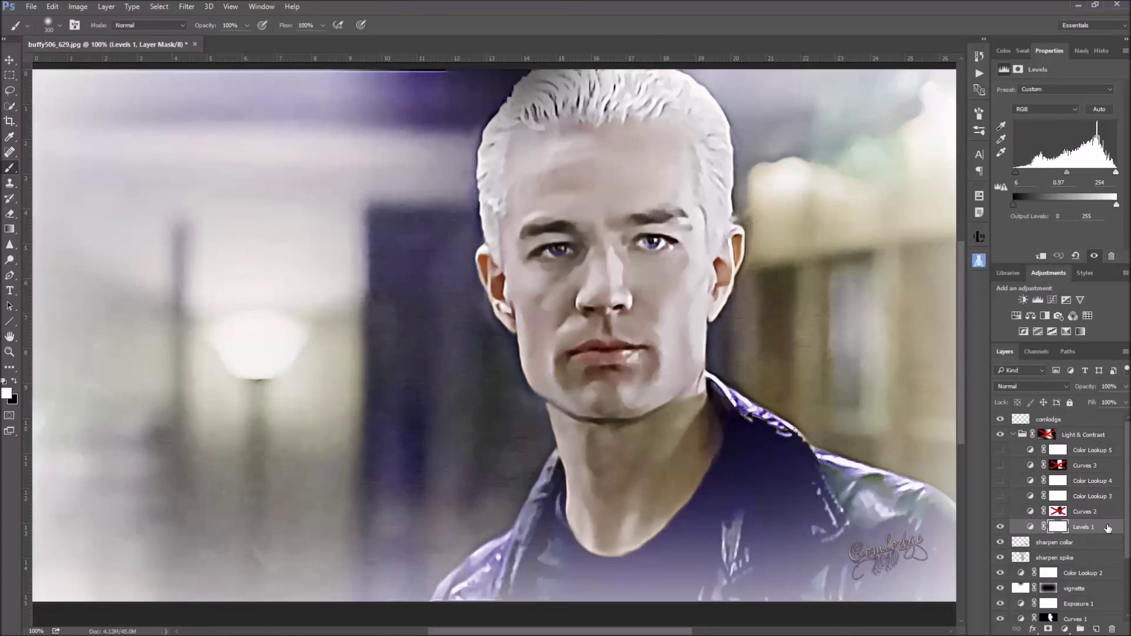
{"action": "left_click", "coordinate": [999, 512]}
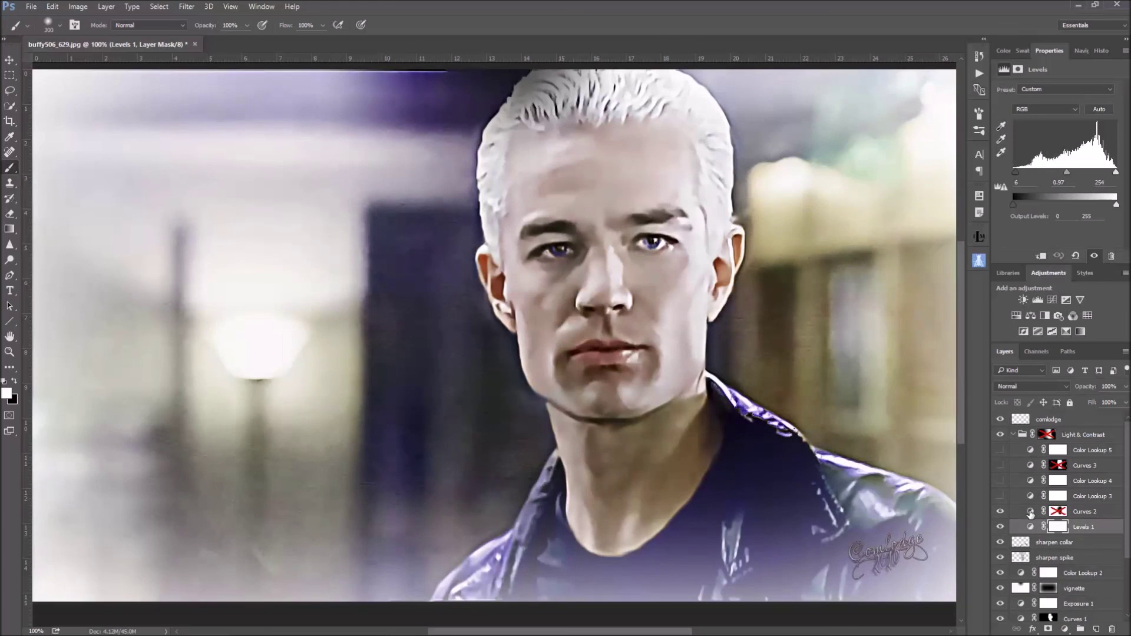
{"action": "left_click", "coordinate": [1030, 512]}
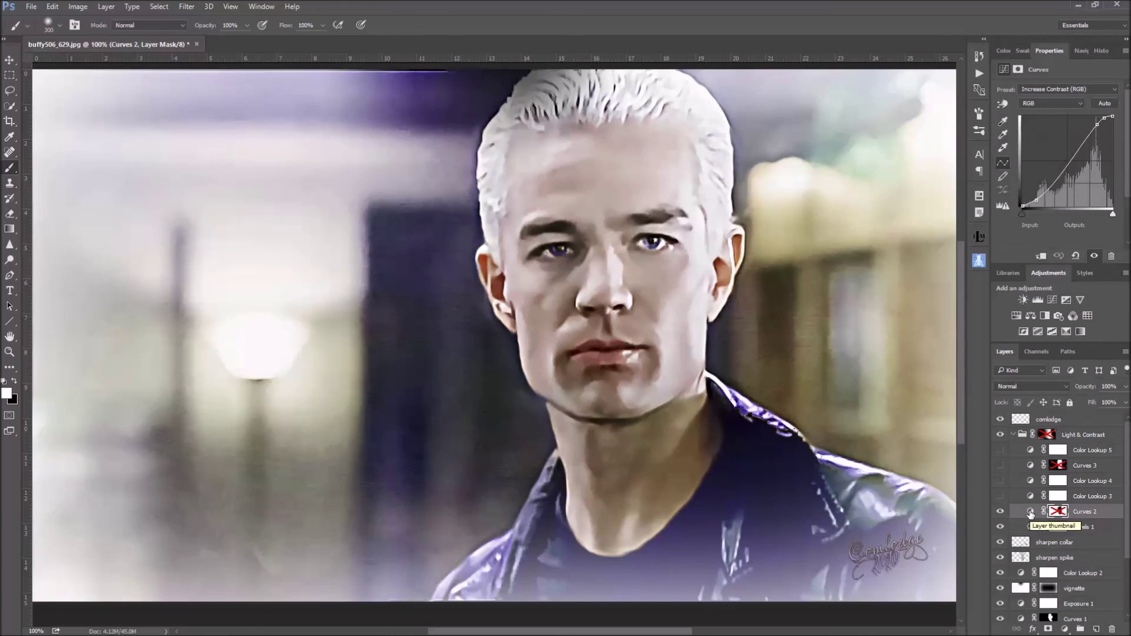
{"action": "left_click", "coordinate": [1059, 512], "text": "shift"}
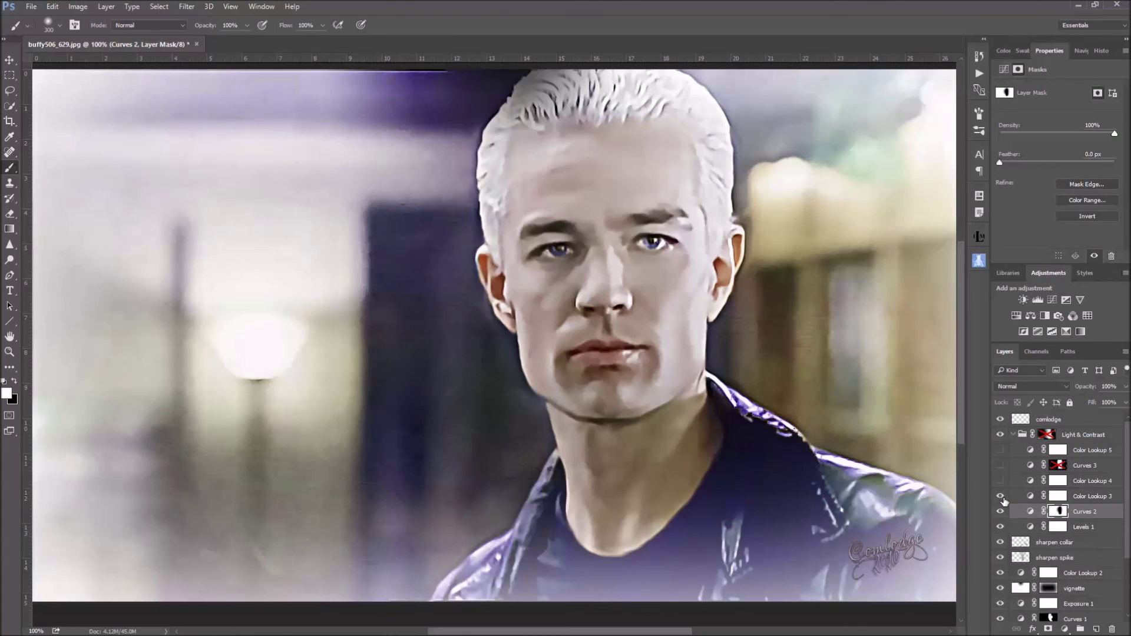
Check Color Lookup 3's settings, then switch on Color Lookup 4.
{"action": "left_click", "coordinate": [1031, 500]}
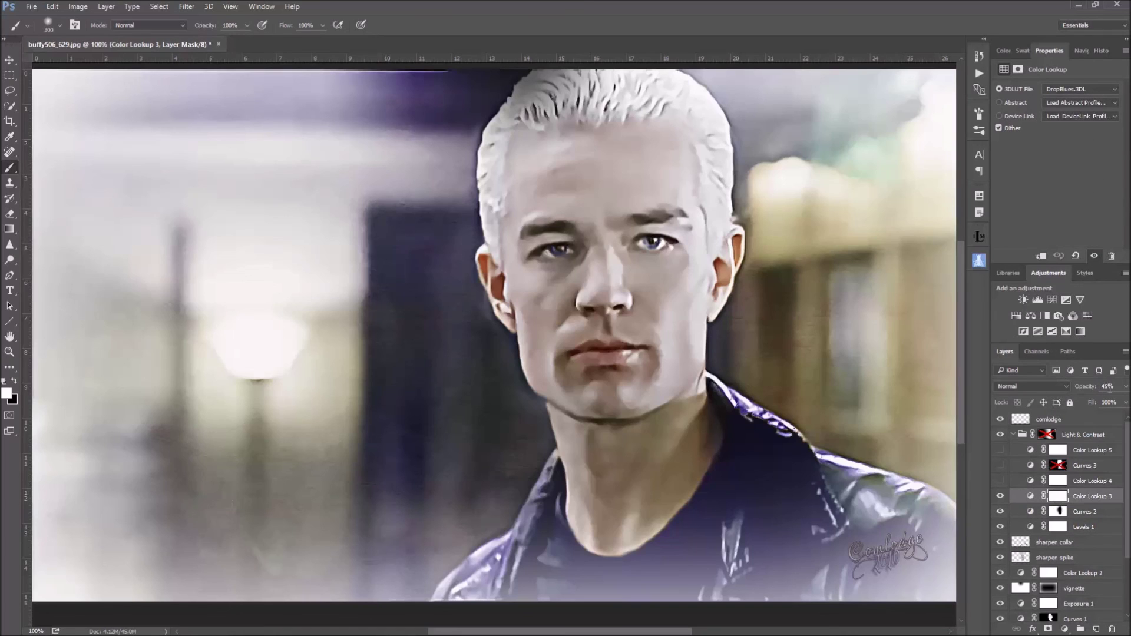
{"action": "left_click", "coordinate": [1001, 481]}
{"action": "left_click", "coordinate": [1032, 483]}
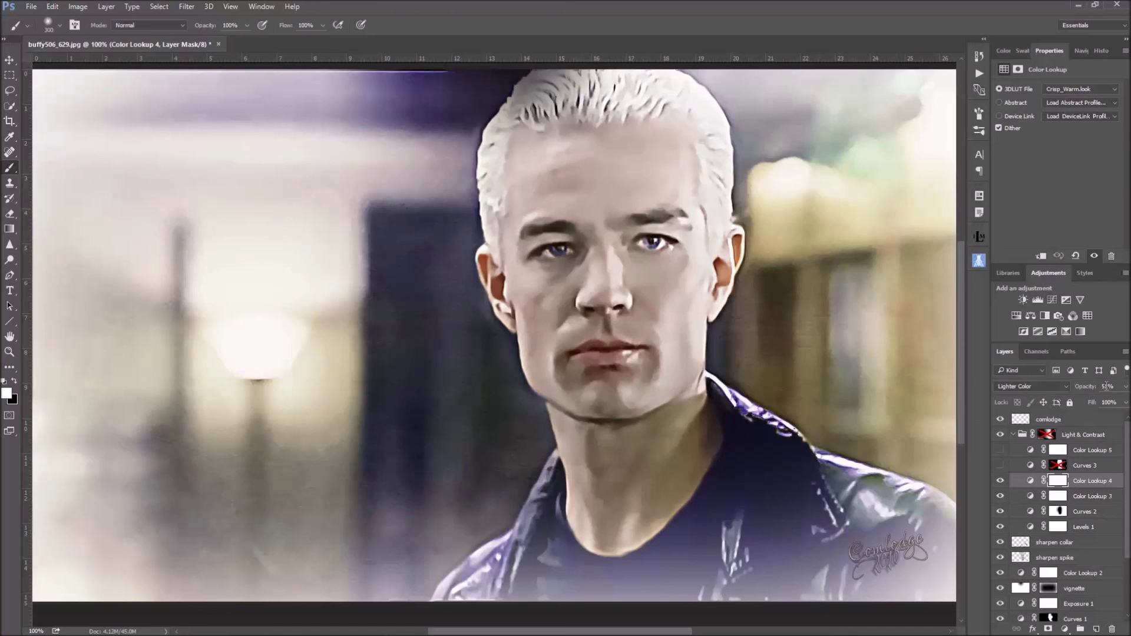
Switch on the Curves 3 and Color Lookup 5 adjustments.
{"action": "left_click", "coordinate": [1000, 465]}
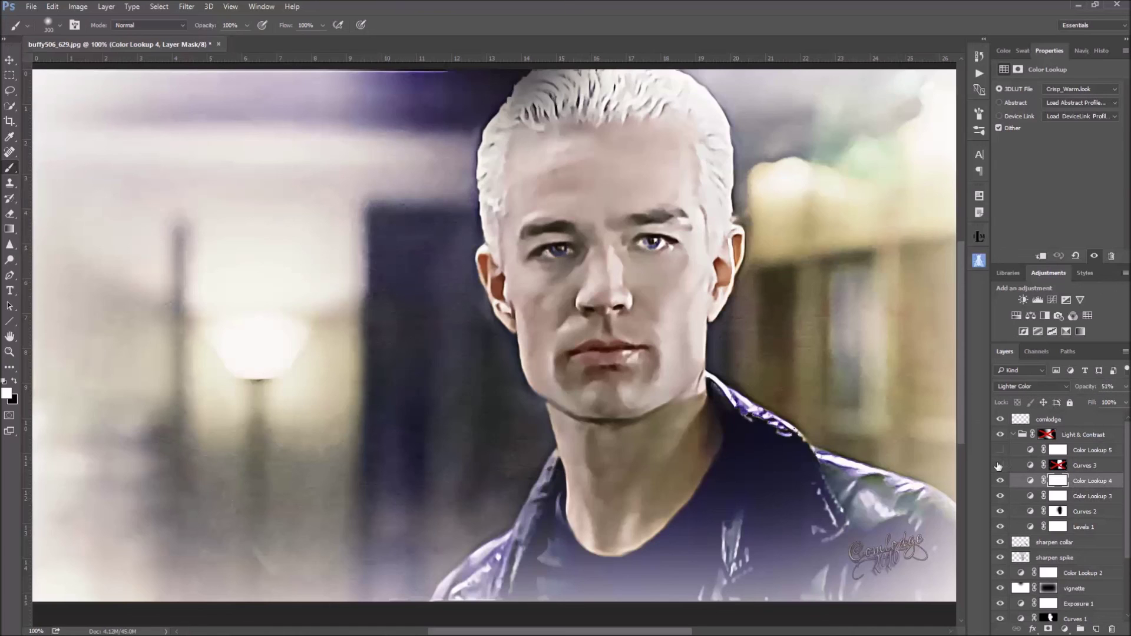
{"action": "left_click", "coordinate": [1029, 467]}
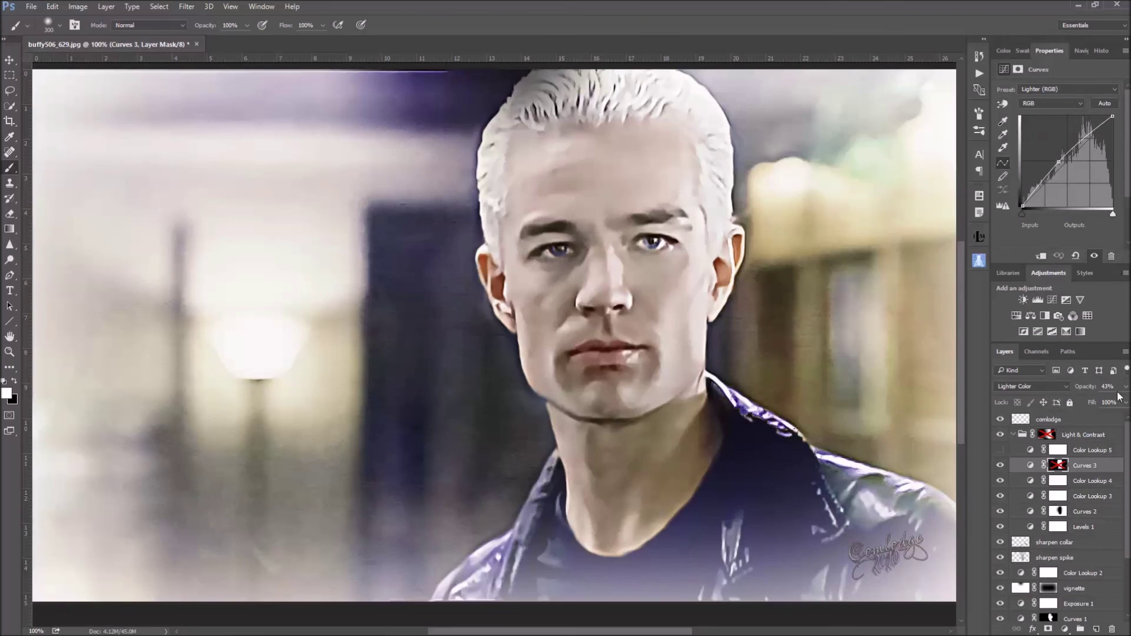
{"action": "left_click", "coordinate": [1059, 467]}
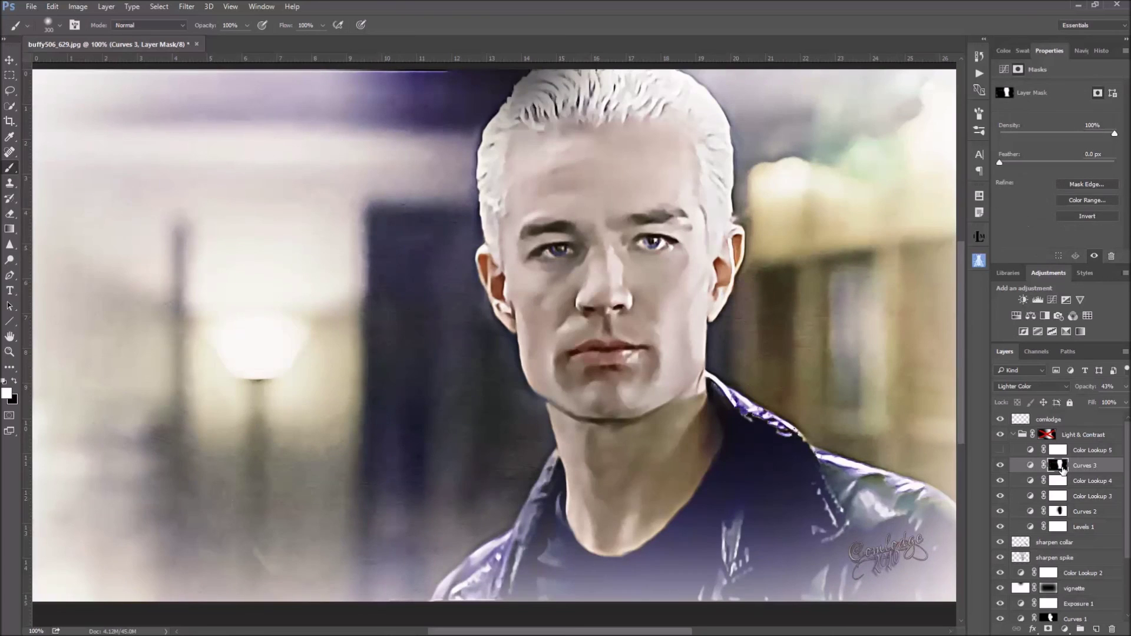
{"action": "left_click", "coordinate": [1000, 450]}
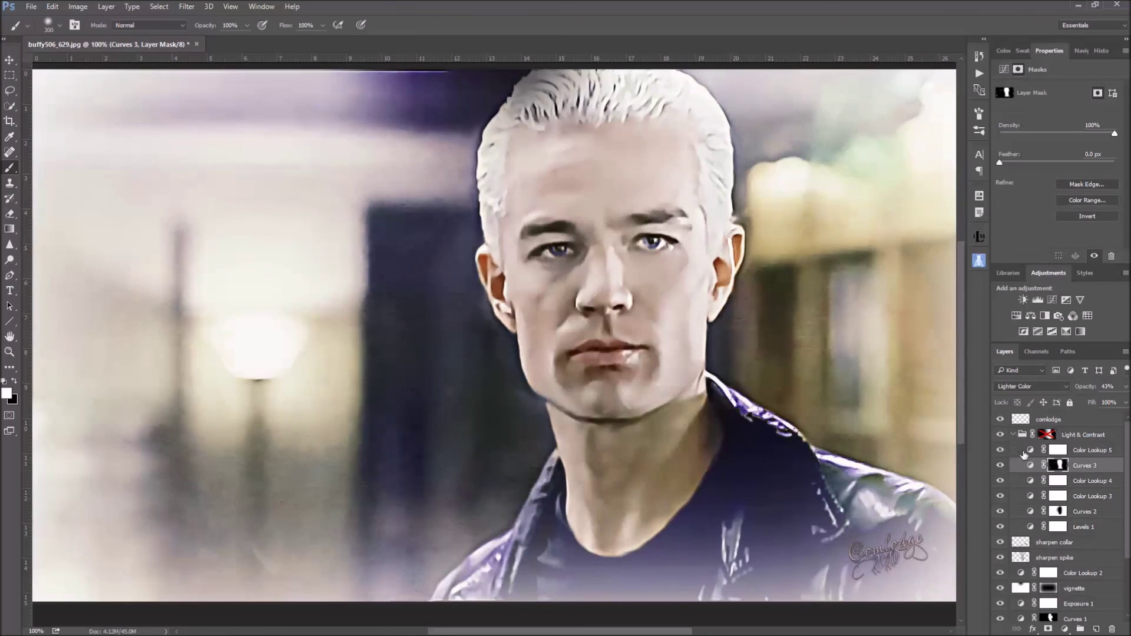
{"action": "left_click", "coordinate": [1029, 451]}
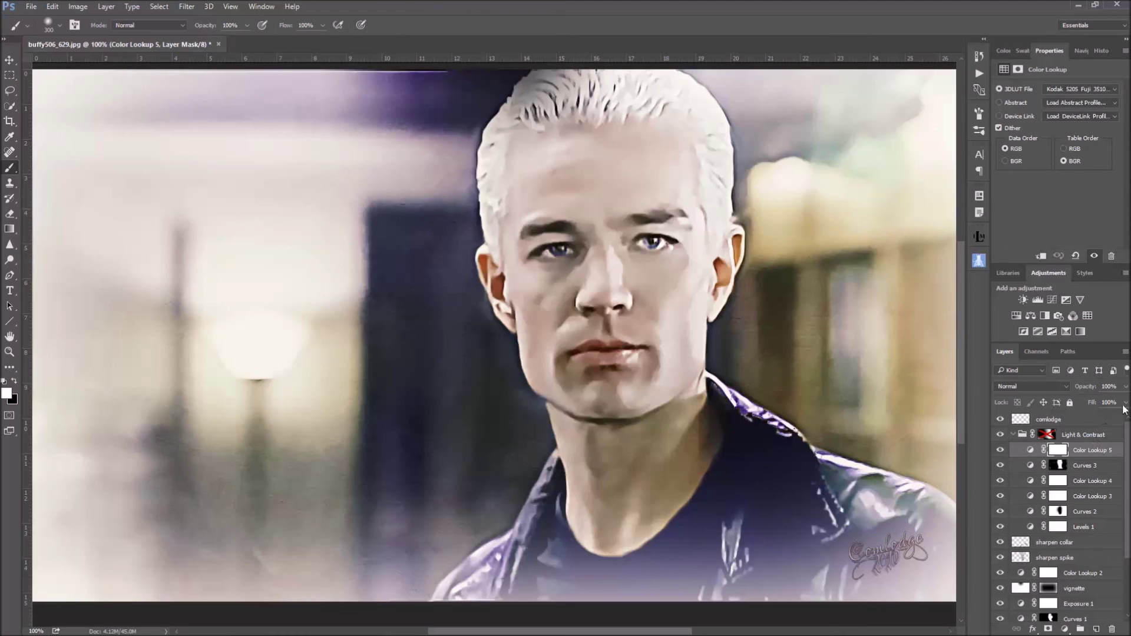
Collapse the Light & Contrast group and re-enable its layer mask.
{"action": "left_click", "coordinate": [1022, 436]}
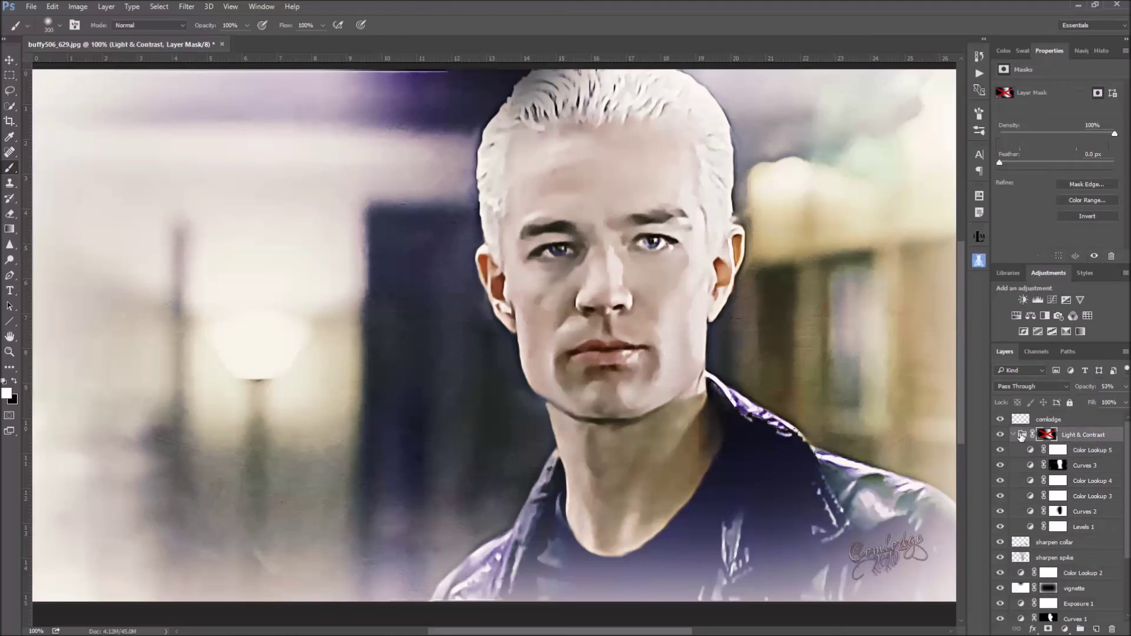
{"action": "left_click", "coordinate": [1014, 436]}
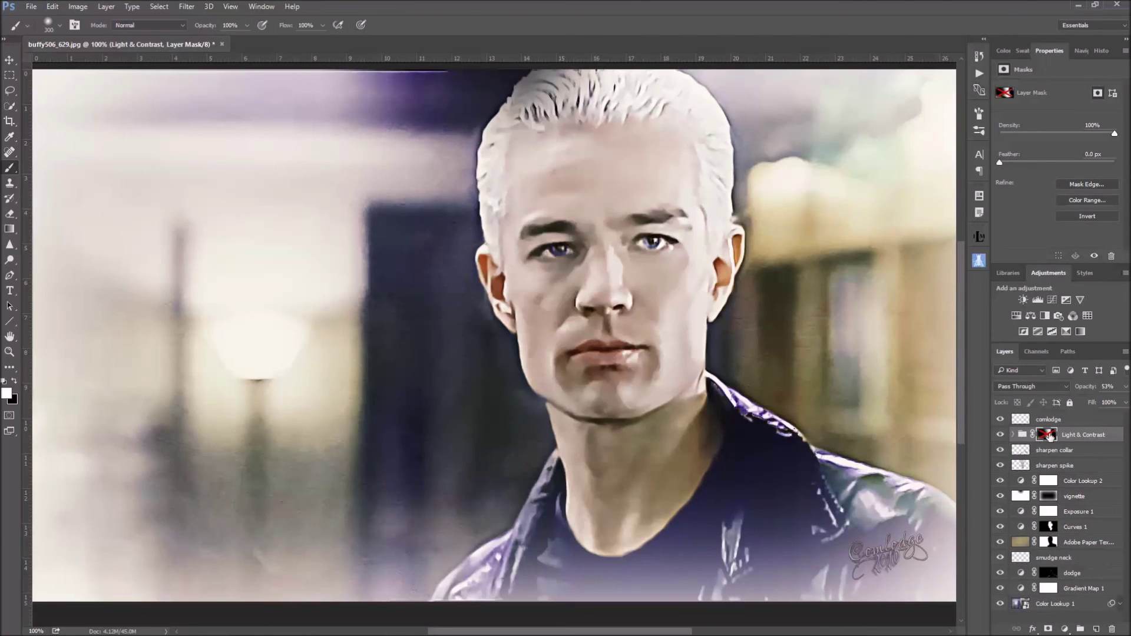
{"action": "left_click", "coordinate": [1046, 436], "text": "shift"}
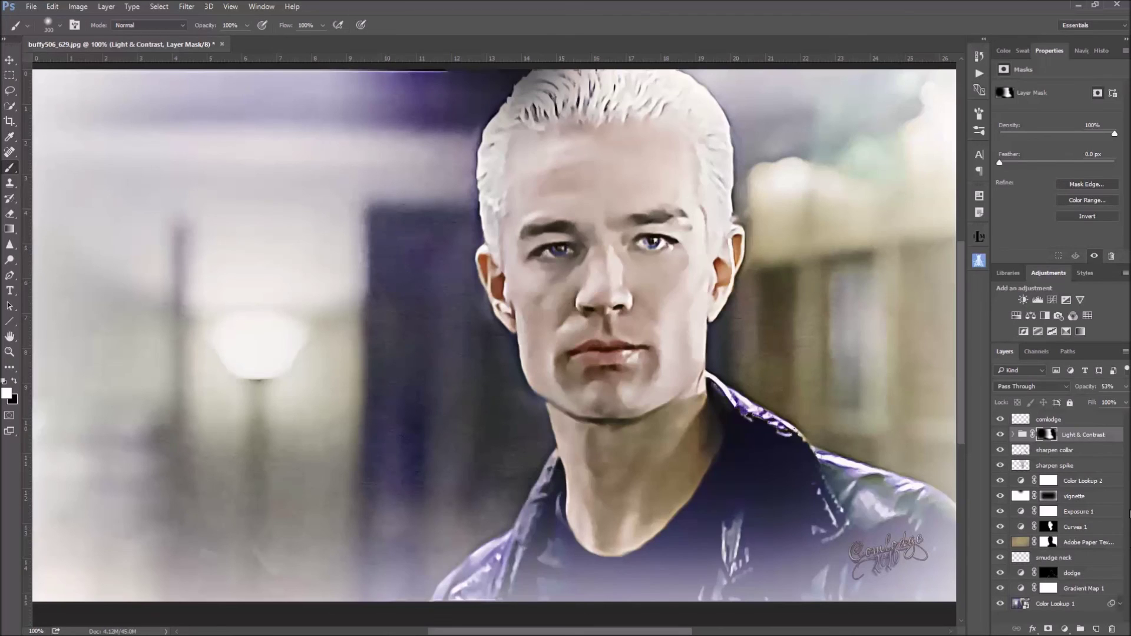
Toggle the Light & Contrast group's visibility twice to compare before and after.
{"action": "left_click", "coordinate": [999, 435]}
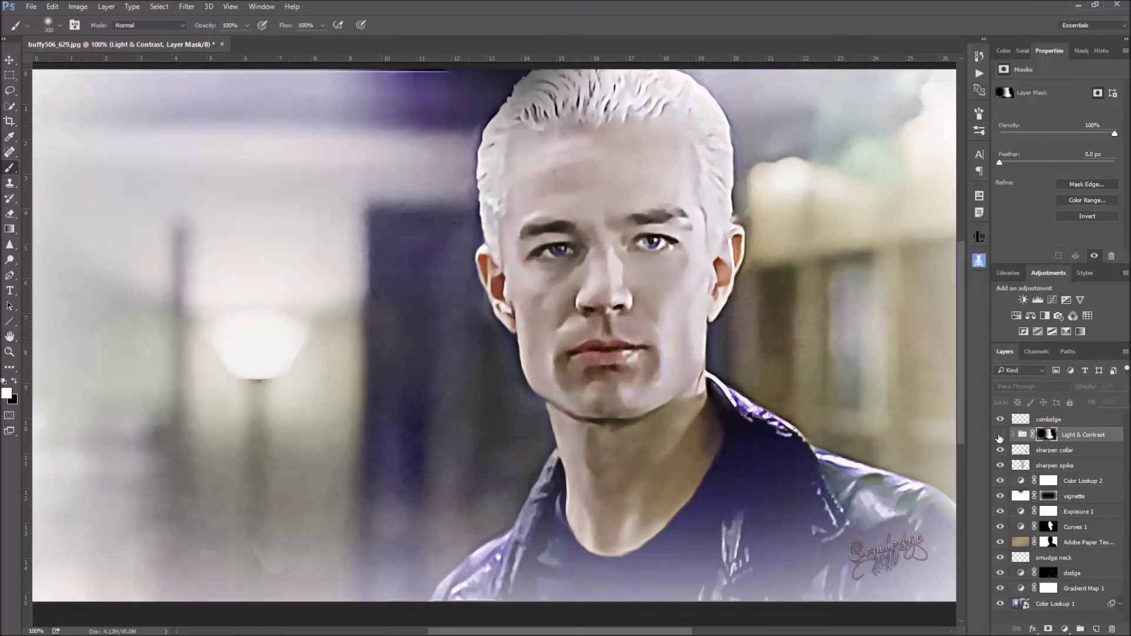
{"action": "left_click", "coordinate": [999, 435]}
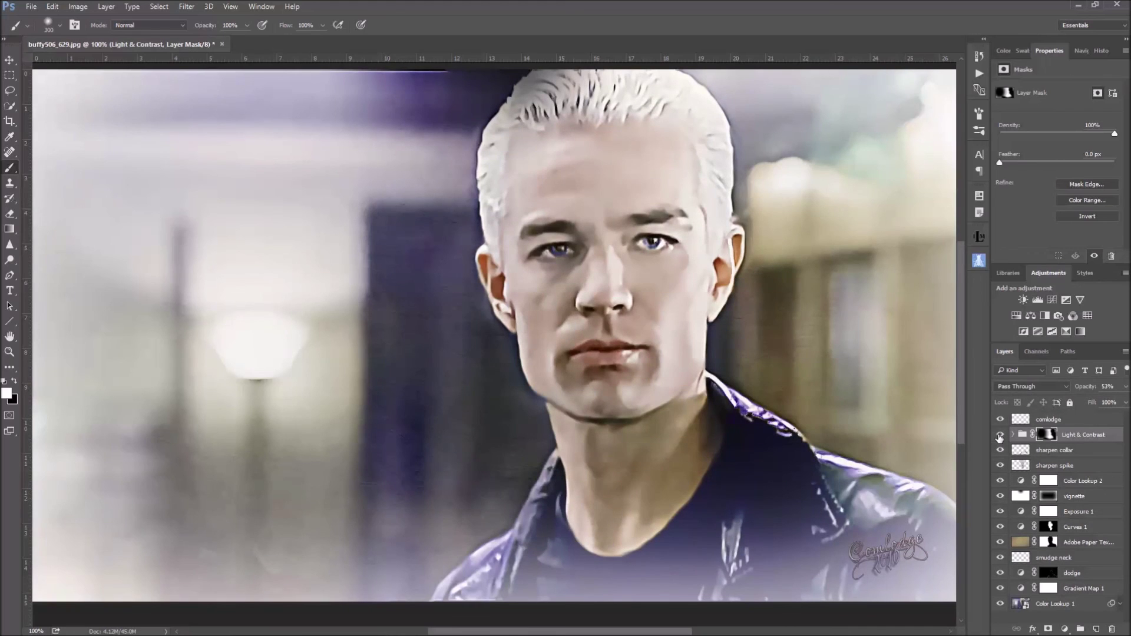
{"action": "left_click", "coordinate": [1000, 435]}
{"action": "left_click", "coordinate": [999, 435]}
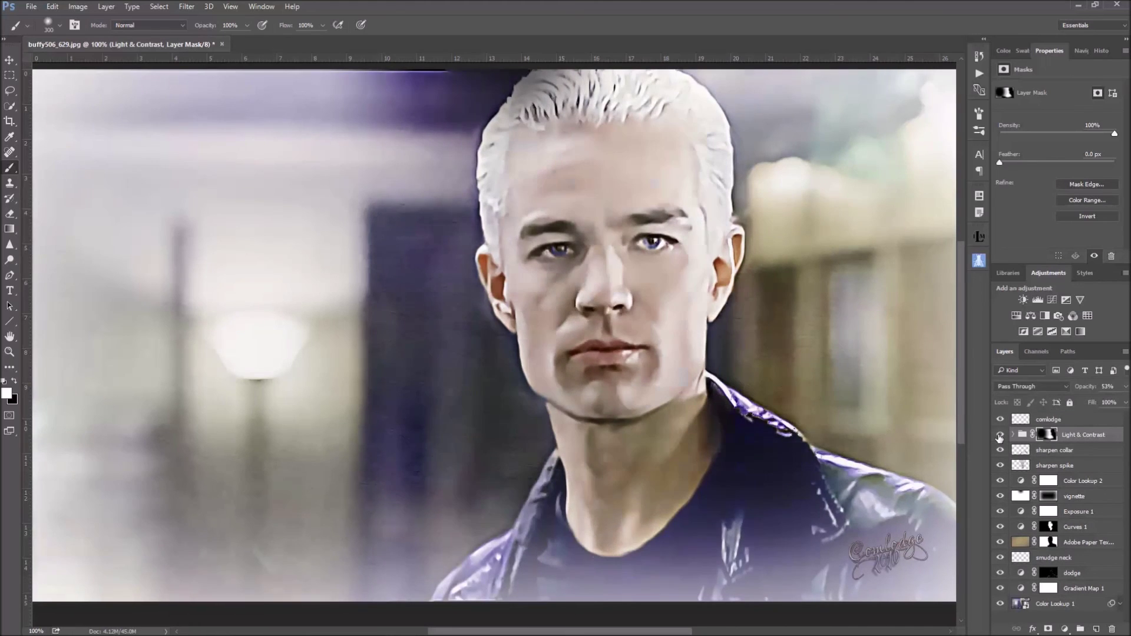